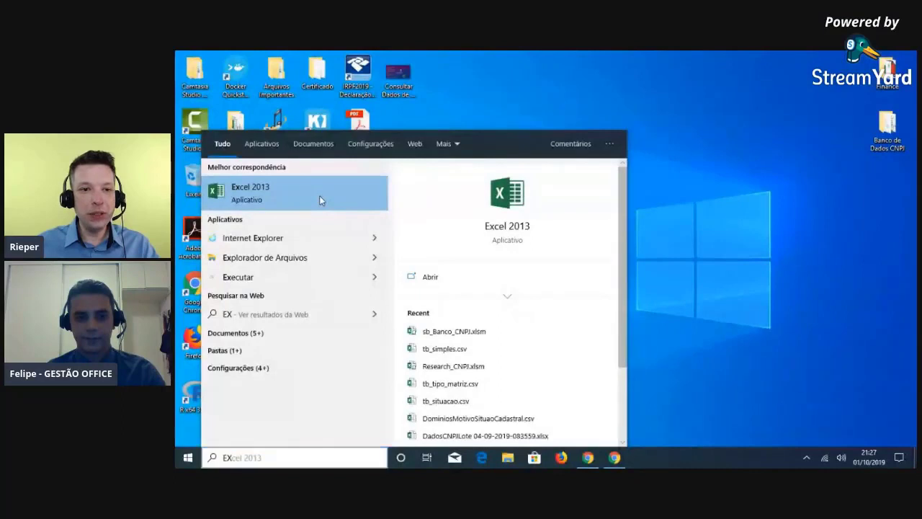
- Launch Excel 2013 and start a blank workbook, Pasta1, in a maximized window
{"action": "left_click", "coordinate": [321, 200]}
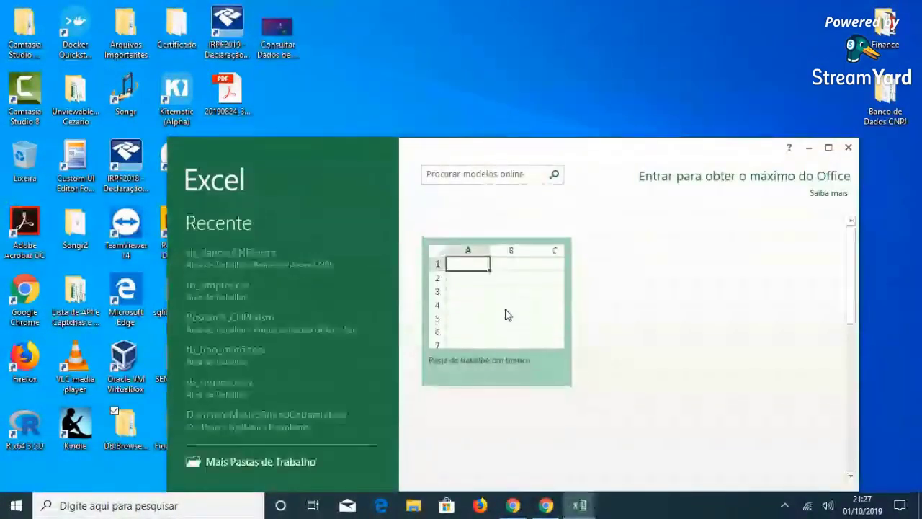
{"action": "left_click", "coordinate": [504, 311]}
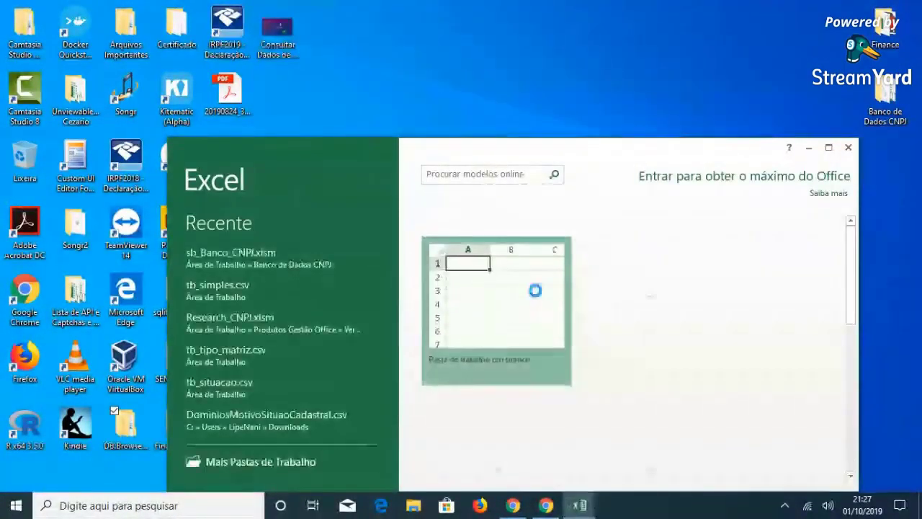
{"action": "left_click", "coordinate": [829, 147]}
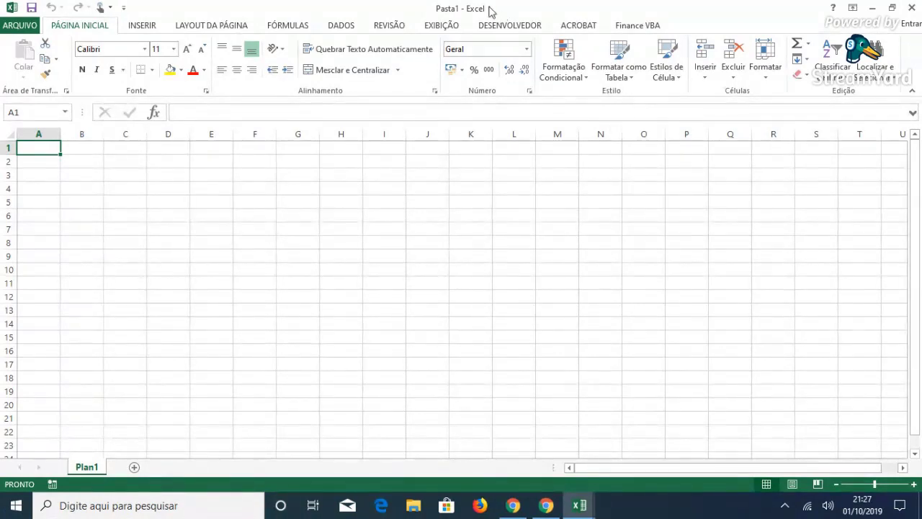
- Show the DESENVOLVEDOR tools and confirm FinanceVBA is in the VBAProject list
{"action": "left_click", "coordinate": [509, 27]}
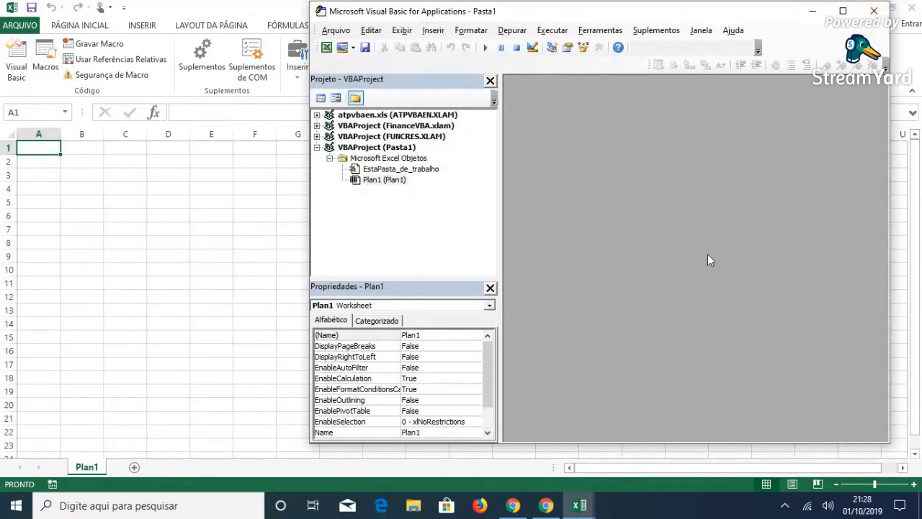
{"action": "left_click", "coordinate": [873, 11]}
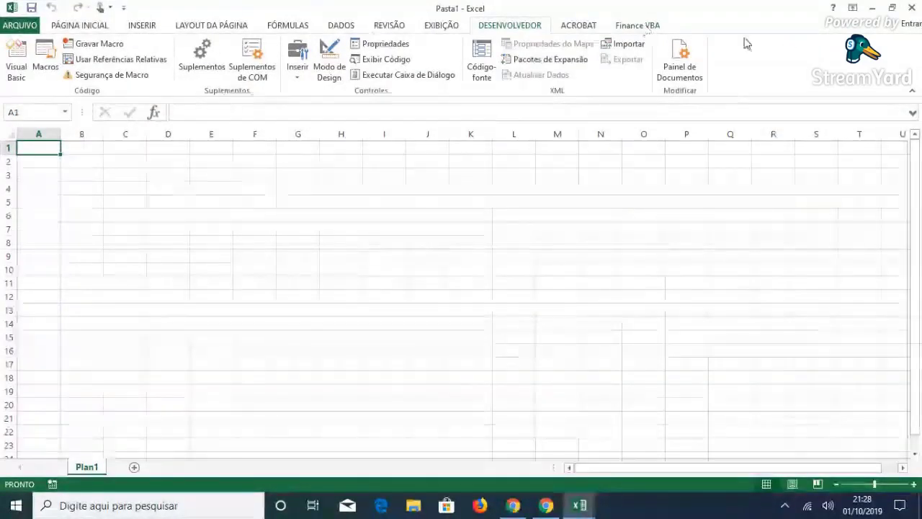
- View the Finance VBA login form and close it without signing in
{"action": "left_click", "coordinate": [652, 25]}
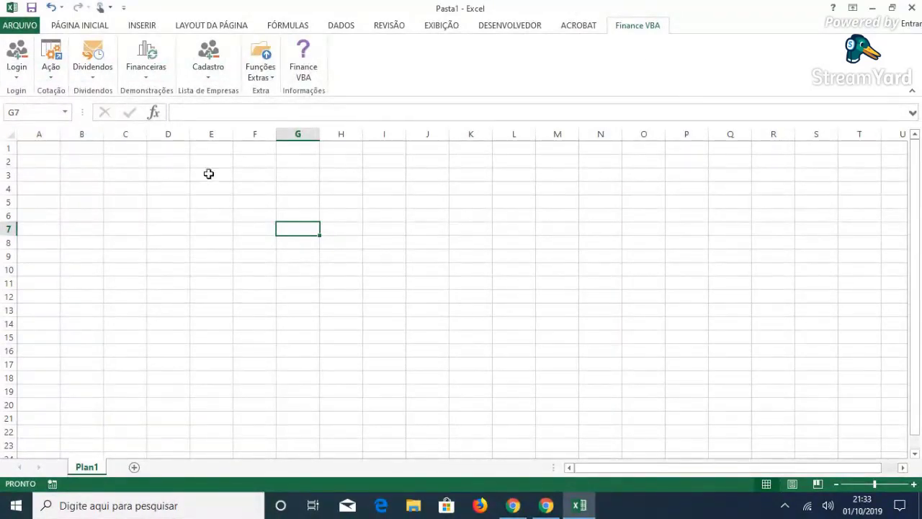
{"action": "left_click", "coordinate": [22, 81]}
{"action": "left_click", "coordinate": [83, 101]}
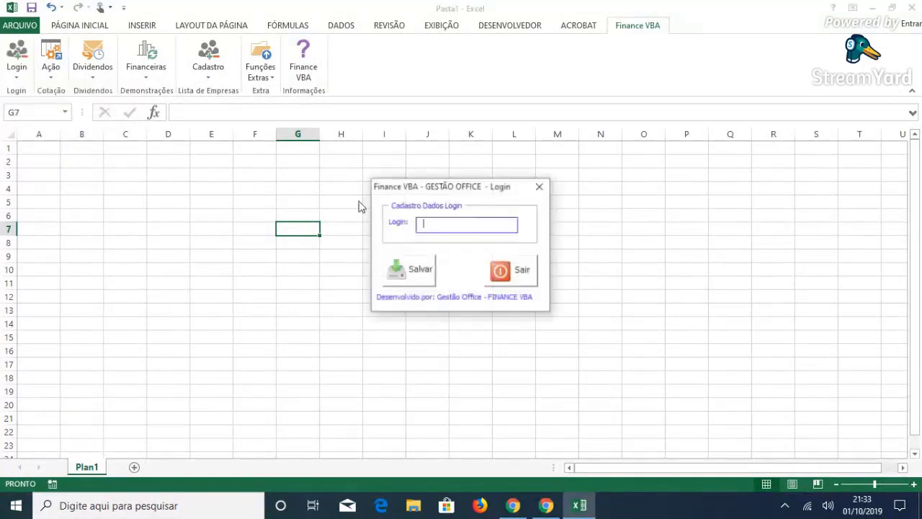
{"action": "left_click", "coordinate": [511, 270]}
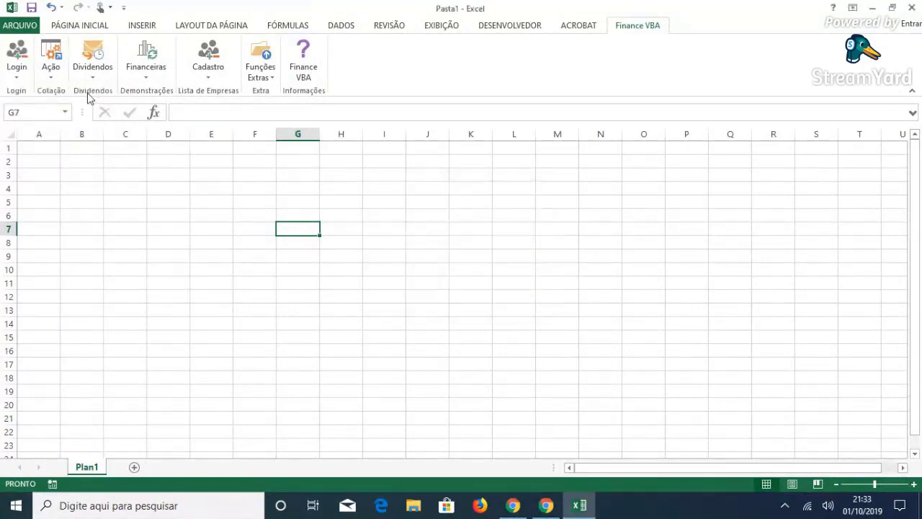
- Browse the stock history and extra functions menus and view the add-in's About information
{"action": "left_click", "coordinate": [50, 69]}
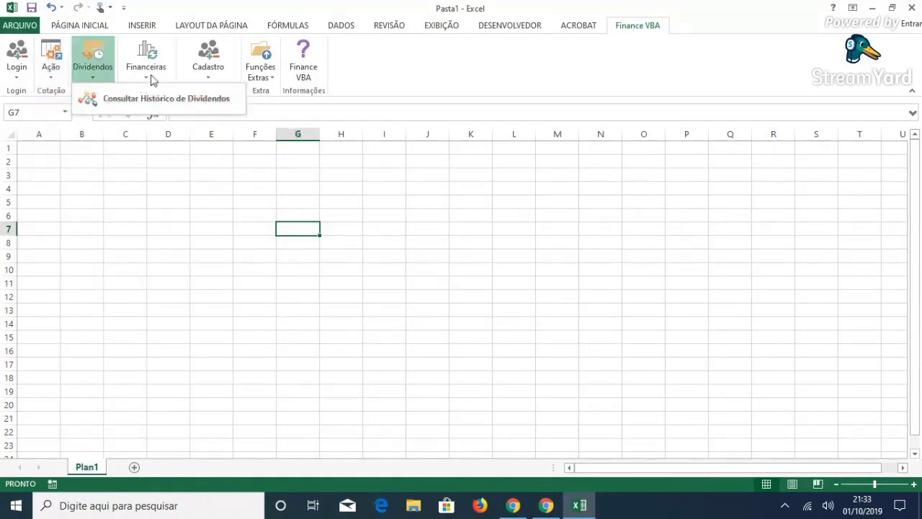
{"action": "mouse_move", "coordinate": [150, 75]}
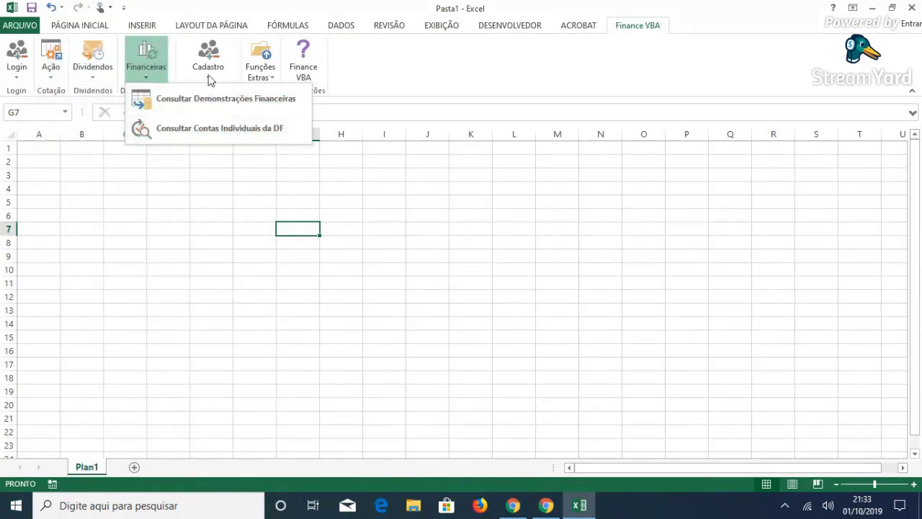
{"action": "mouse_move", "coordinate": [209, 77]}
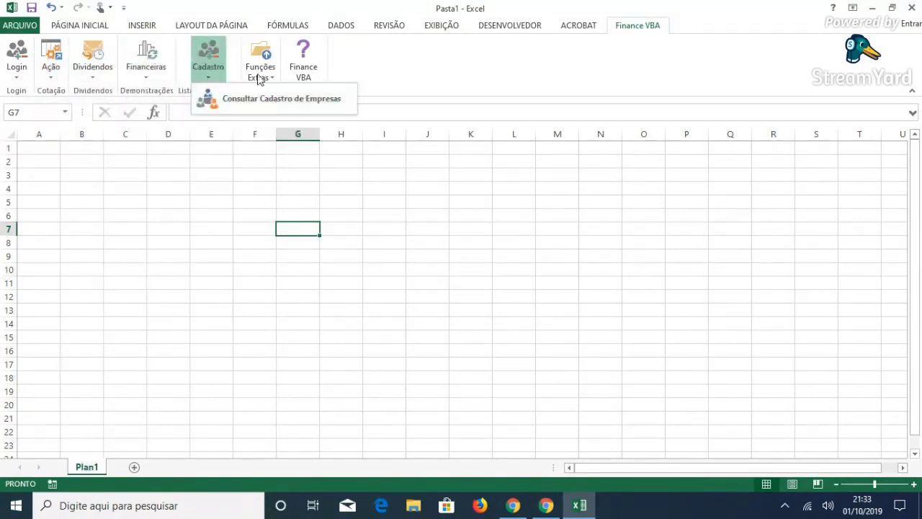
{"action": "mouse_move", "coordinate": [260, 72]}
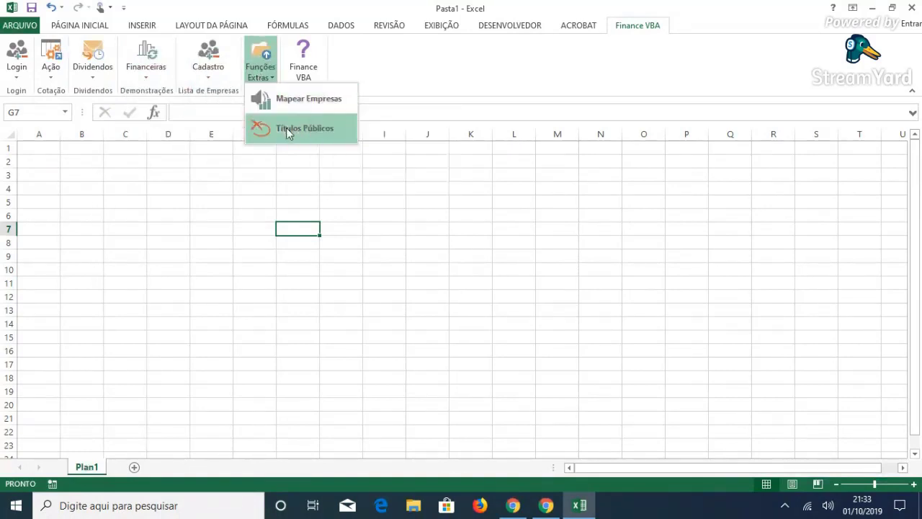
{"action": "left_click", "coordinate": [330, 88]}
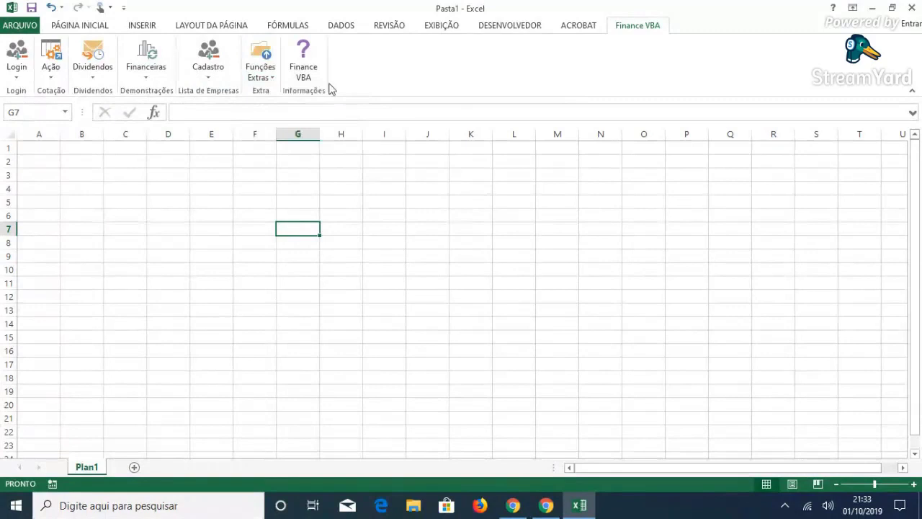
{"action": "left_click", "coordinate": [292, 64]}
{"action": "left_click", "coordinate": [574, 386]}
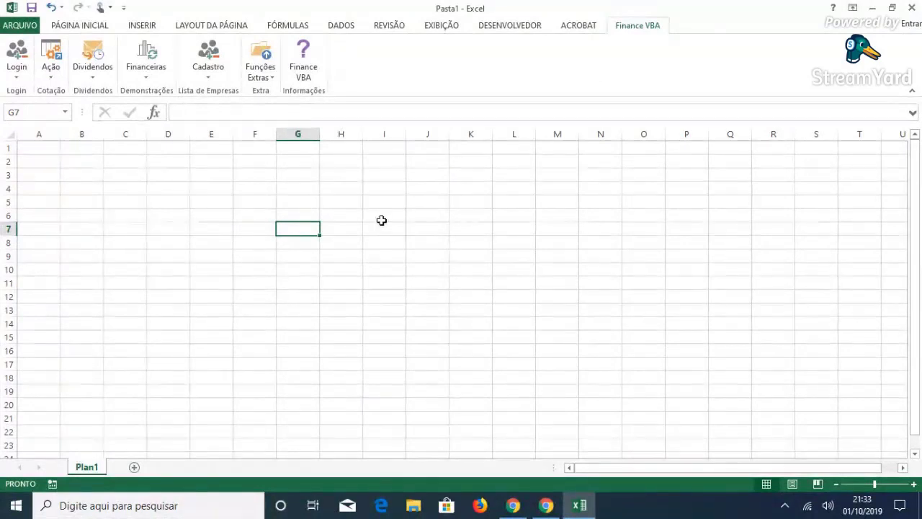
- Run Funções Extras > Mapear Empresas and acknowledge 'Empresas atualizadas com sucesso'
{"action": "left_click", "coordinate": [262, 83]}
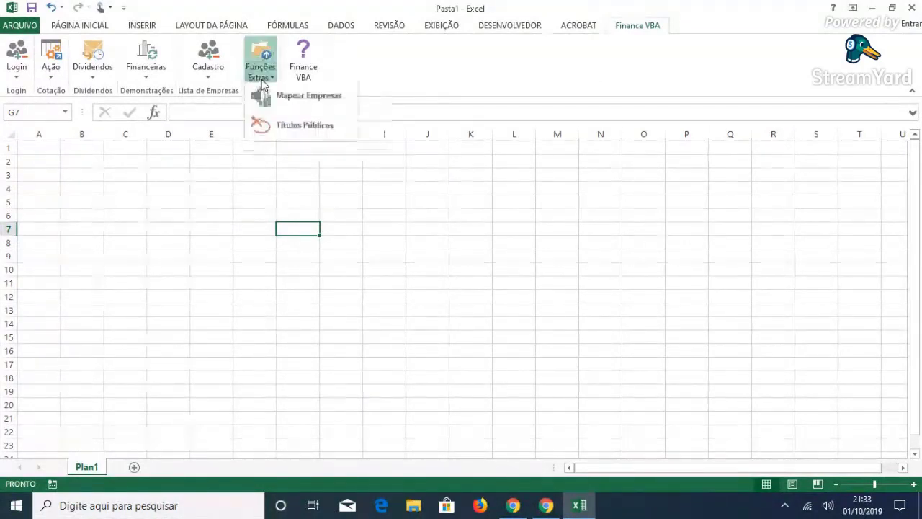
{"action": "left_click", "coordinate": [321, 106]}
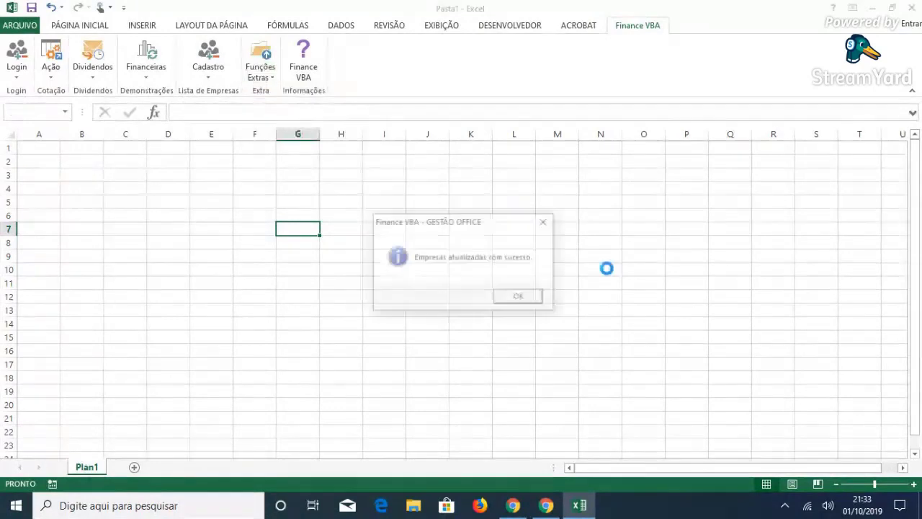
{"action": "left_click", "coordinate": [529, 299]}
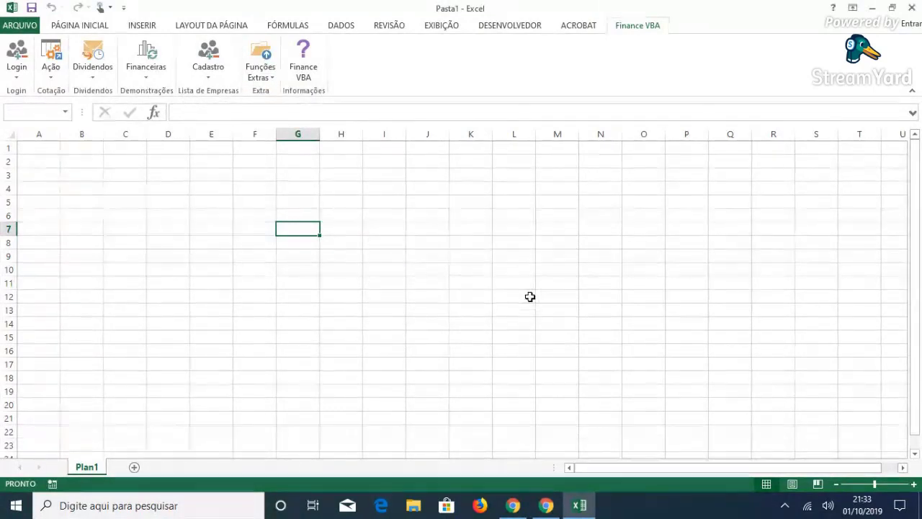
{"action": "left_click", "coordinate": [52, 76]}
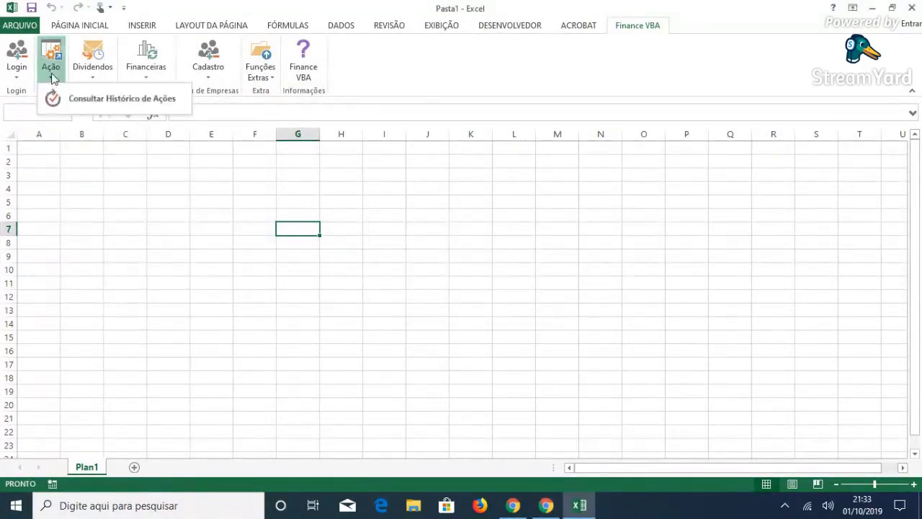
- In the quote search form, look up company codes and settle on PETR4
{"action": "left_click", "coordinate": [109, 98]}
{"action": "type", "text": "MRV"}
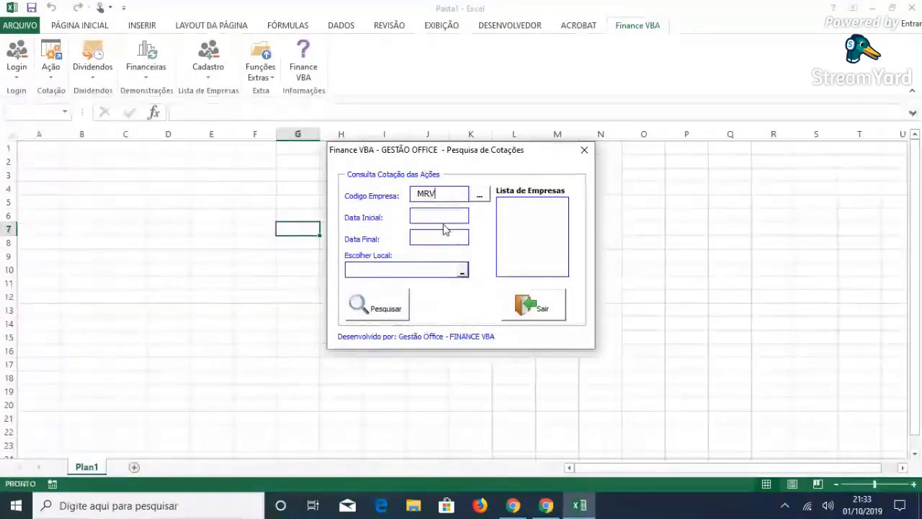
{"action": "left_click_drag", "start_coordinate": [438, 194], "coordinate": [394, 193]}
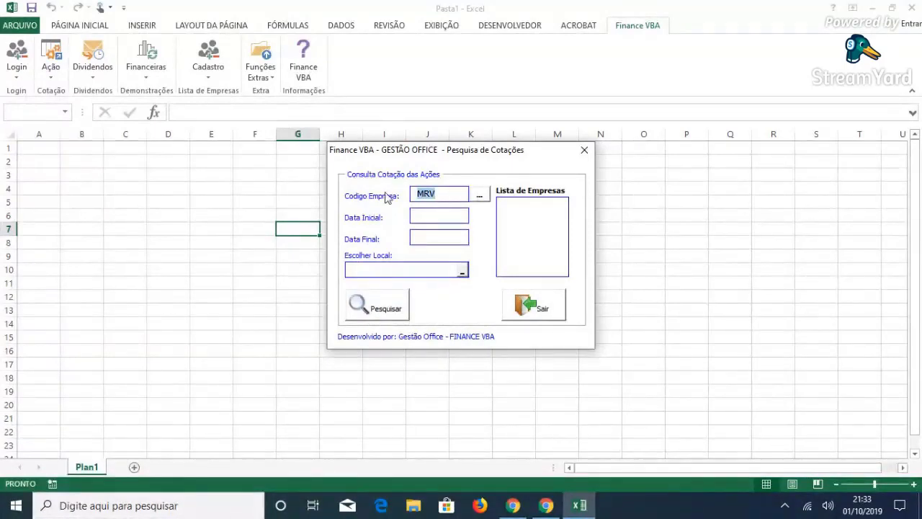
{"action": "type", "text": "M"}
{"action": "left_click", "coordinate": [480, 197]}
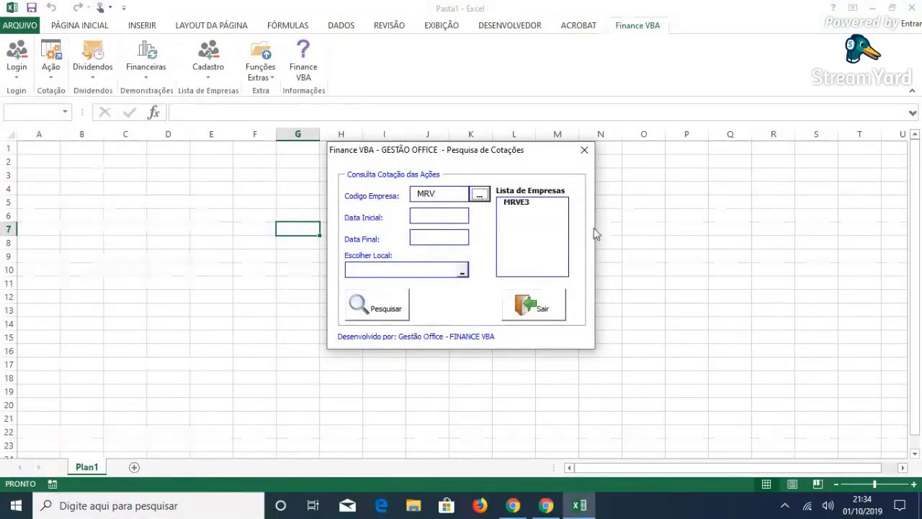
{"action": "left_click", "coordinate": [515, 203]}
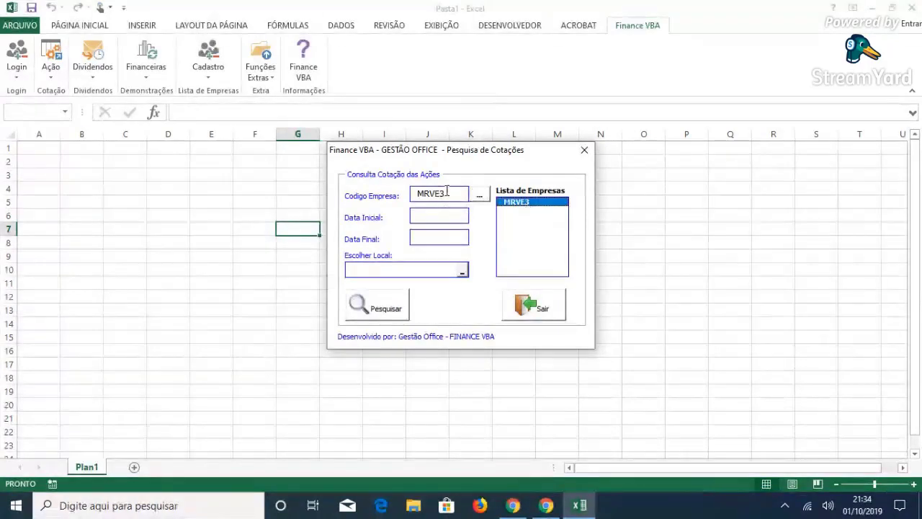
{"action": "double_click", "coordinate": [447, 197]}
{"action": "type", "text": "DIR"}
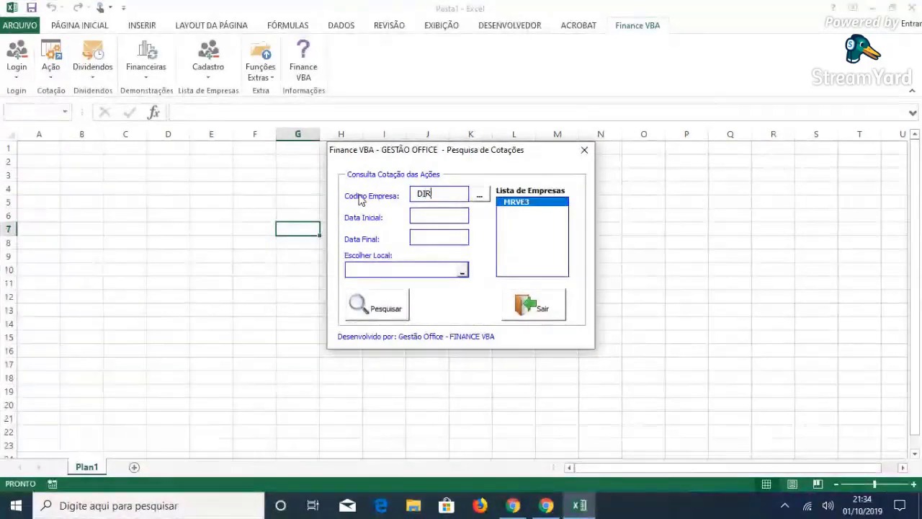
{"action": "left_click", "coordinate": [479, 198]}
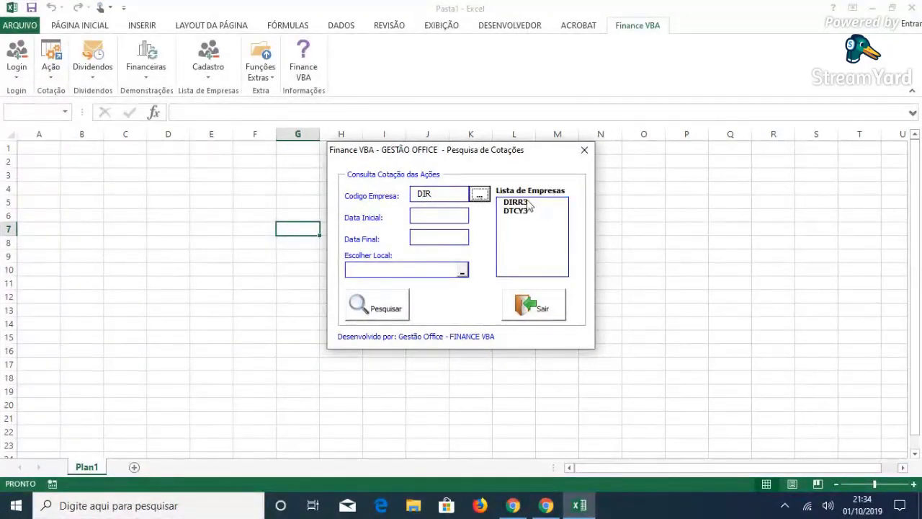
{"action": "double_click", "coordinate": [444, 196]}
{"action": "type", "text": "V"}
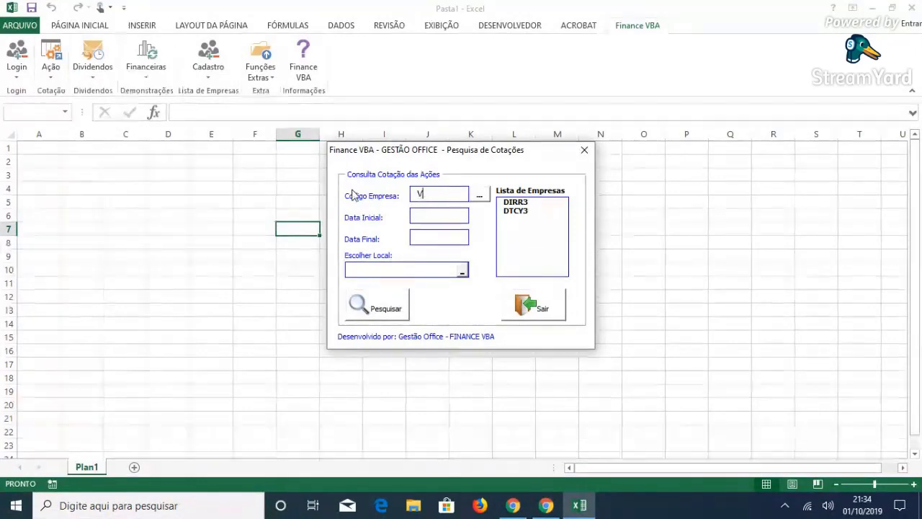
{"action": "type", "text": "A"}
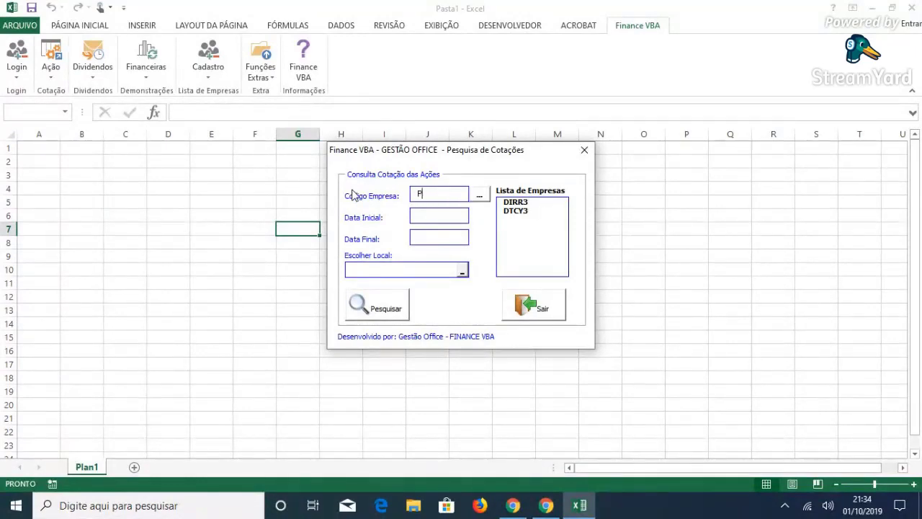
{"action": "type", "text": "ETRO"}
{"action": "left_click", "coordinate": [479, 195]}
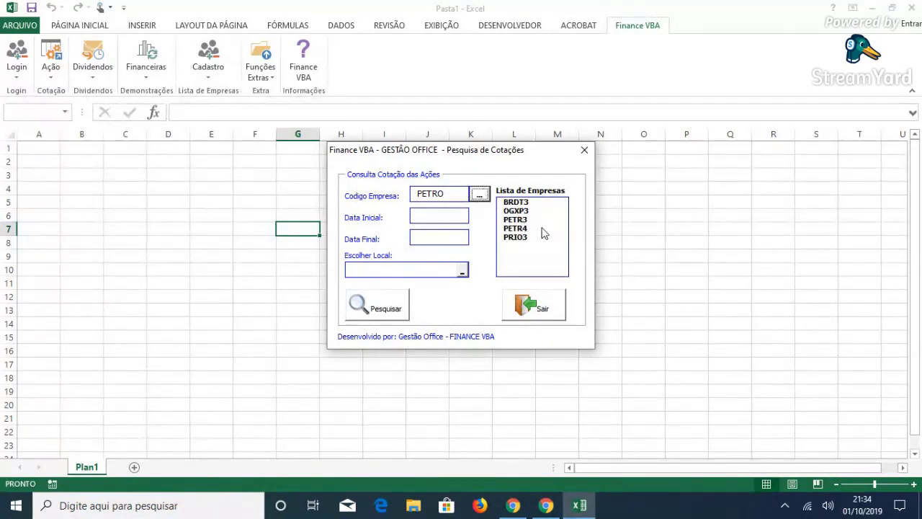
{"action": "left_click", "coordinate": [516, 220]}
{"action": "left_click", "coordinate": [520, 229]}
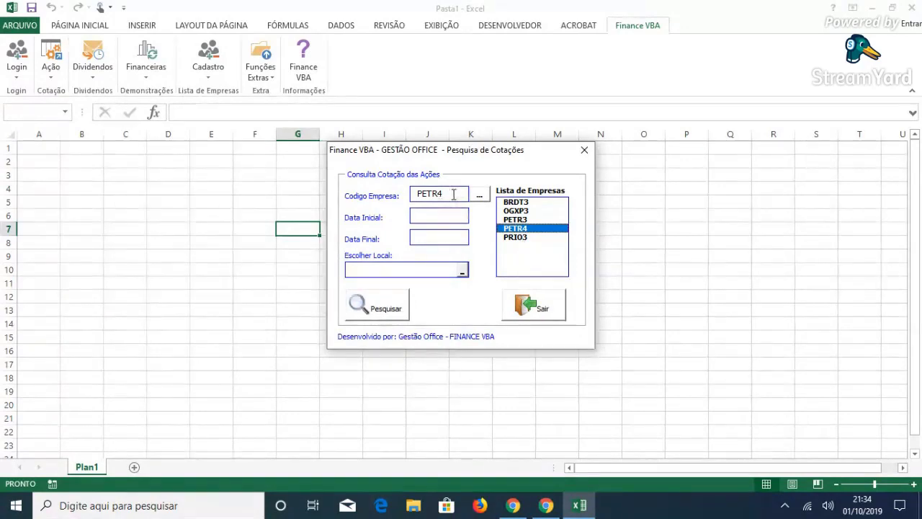
- Set dates 01/01/2018 to 01/10/2201 and output location Plan1!$A$1
{"action": "type", "text": "01/01"}
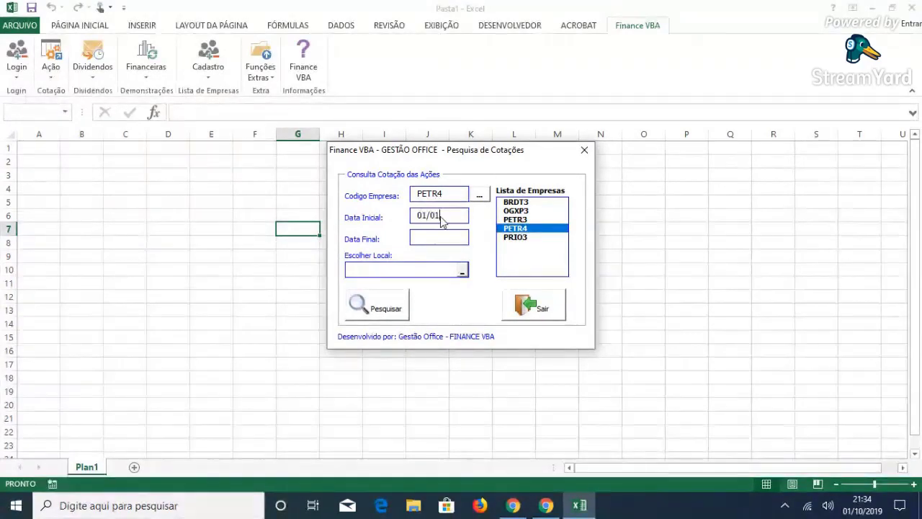
{"action": "type", "text": "/2018"}
{"action": "left_click", "coordinate": [428, 239]}
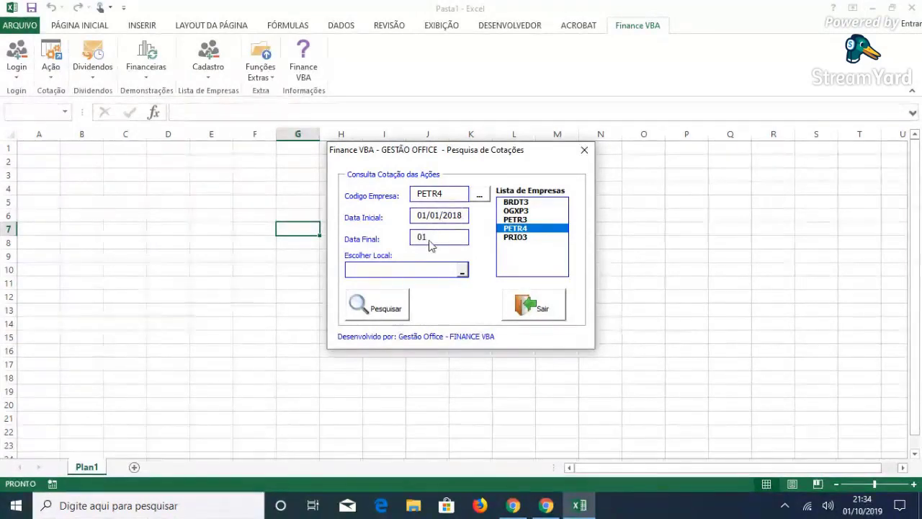
{"action": "type", "text": "/10/2"}
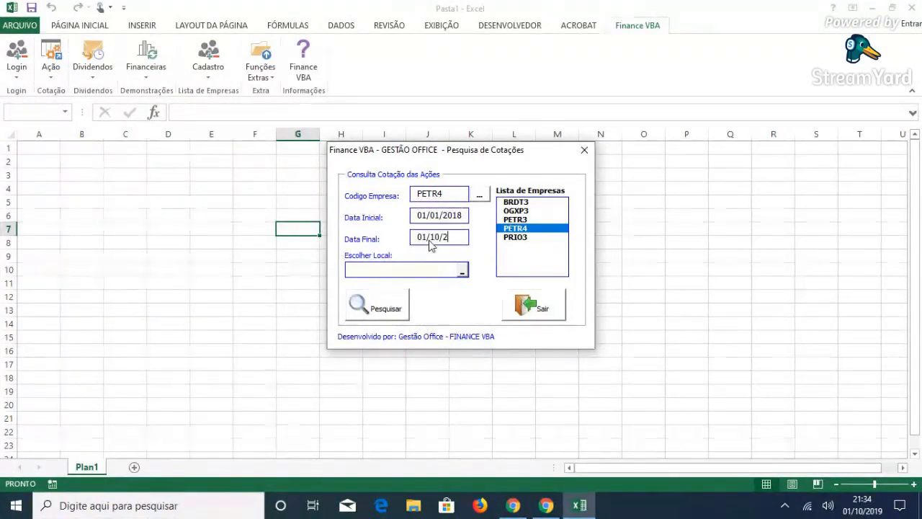
{"action": "type", "text": "201"}
{"action": "left_click", "coordinate": [431, 271]}
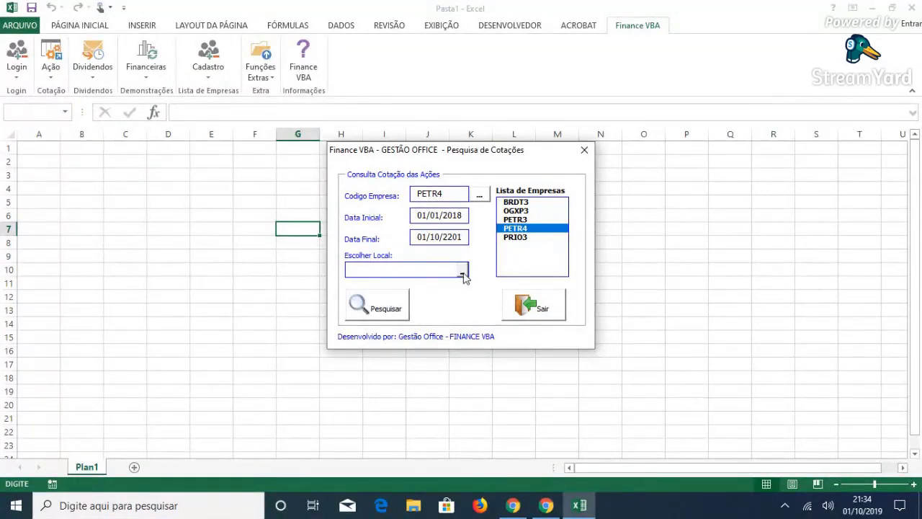
{"action": "left_click", "coordinate": [462, 271]}
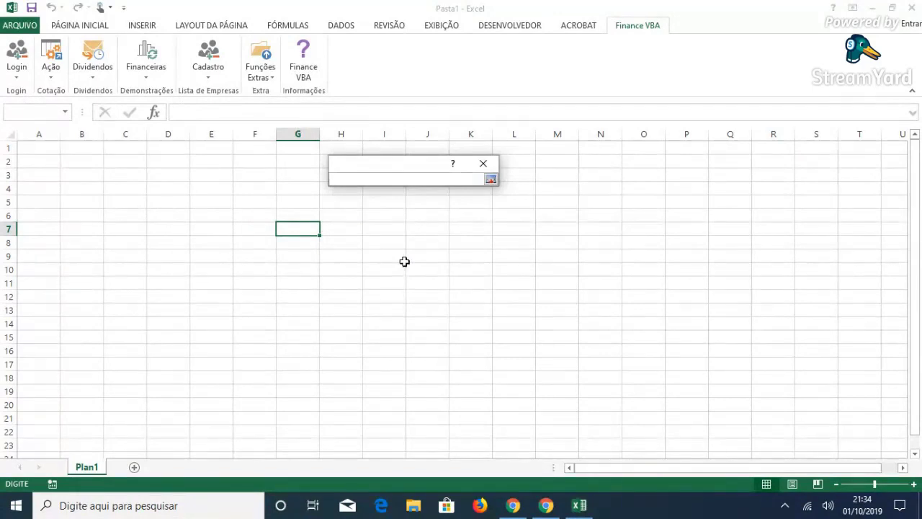
{"action": "left_click", "coordinate": [41, 146]}
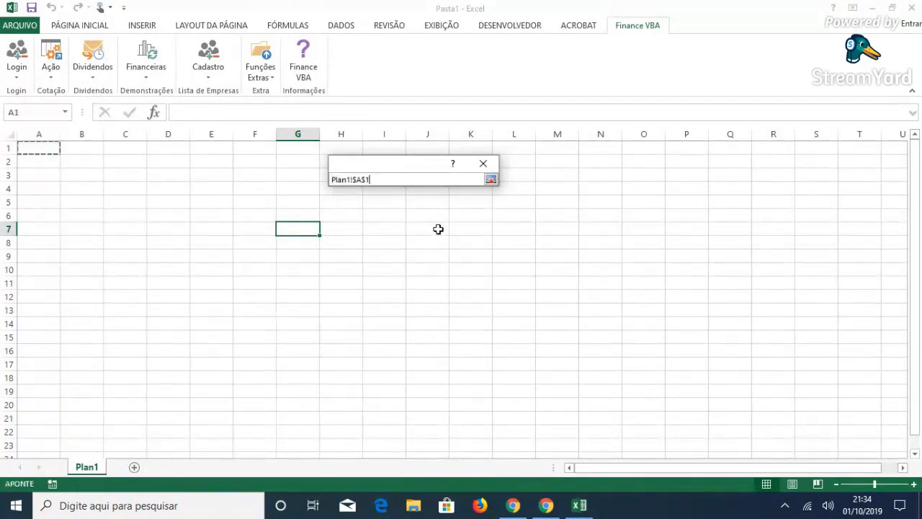
{"action": "left_click", "coordinate": [491, 180]}
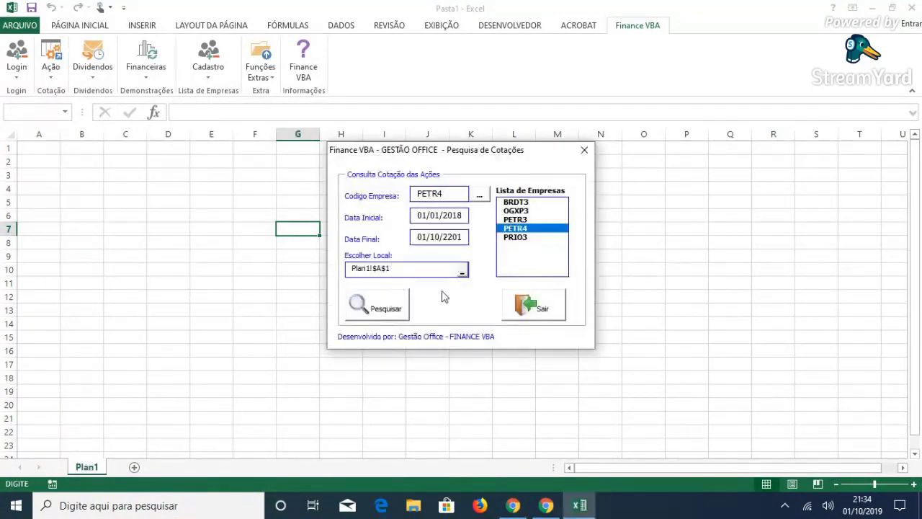
- Run the PETR4 search and auto-fit columns A–I, narrowing Fechamento Ajustado column F
{"action": "left_click", "coordinate": [393, 320]}
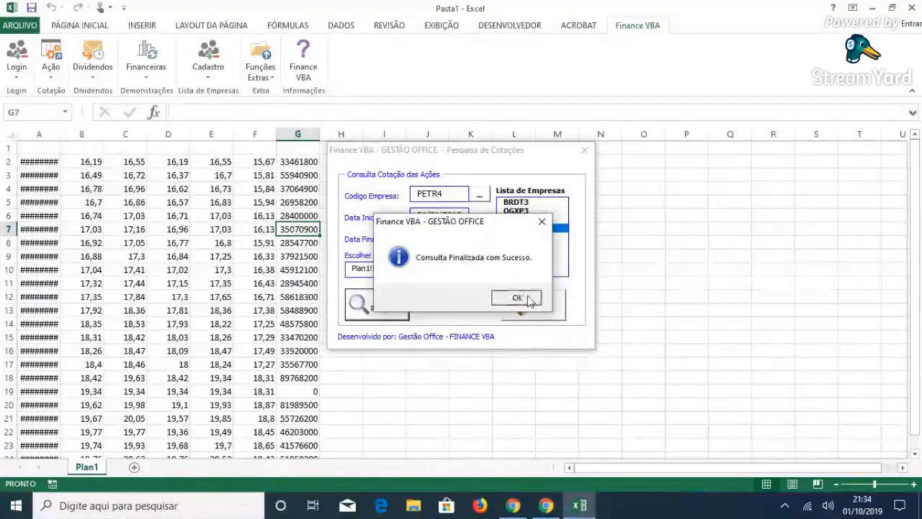
{"action": "left_click", "coordinate": [529, 297]}
{"action": "left_click", "coordinate": [552, 312]}
{"action": "left_click_drag", "start_coordinate": [39, 134], "coordinate": [393, 134]}
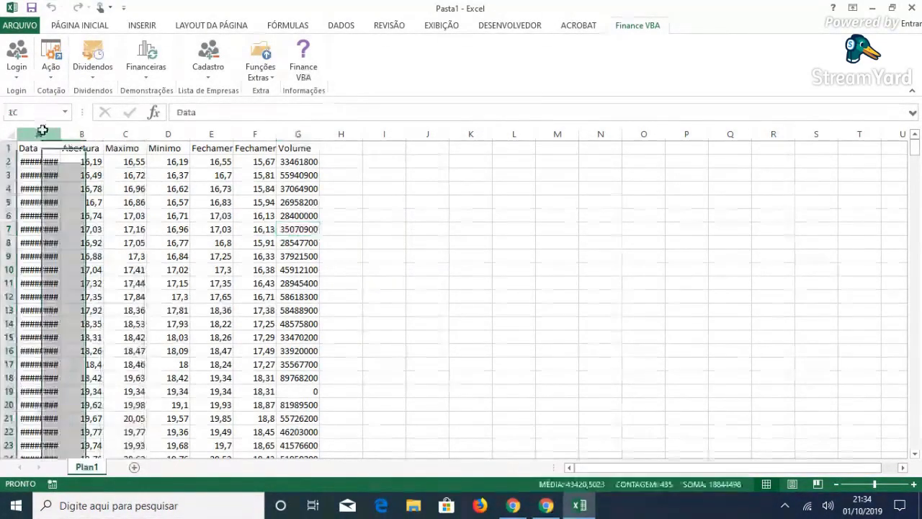
{"action": "double_click", "coordinate": [281, 132]}
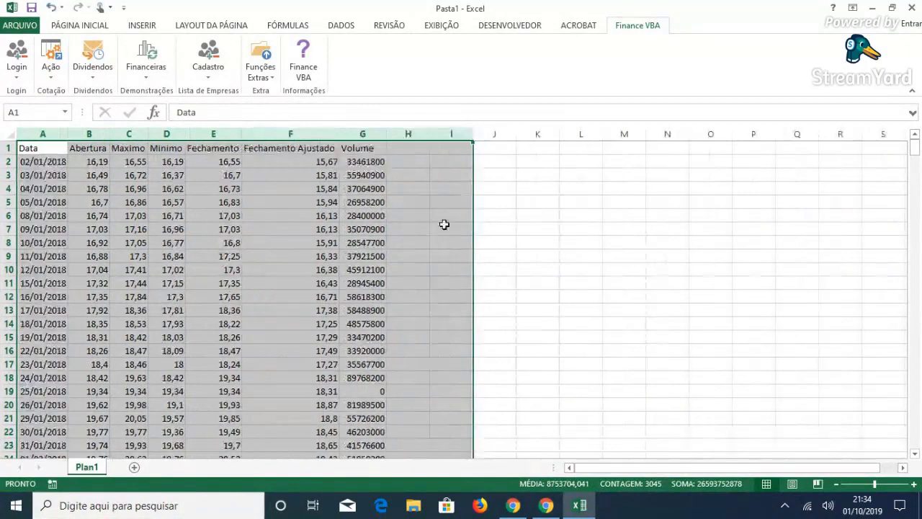
{"action": "left_click", "coordinate": [317, 176]}
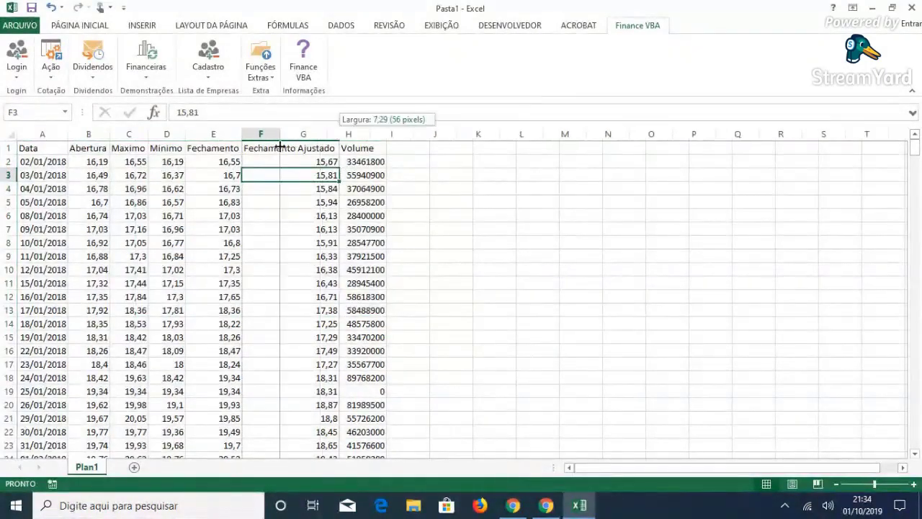
{"action": "left_click_drag", "start_coordinate": [339, 137], "coordinate": [280, 137]}
- Compare the Fechamento and Fechamento Ajustado headers and first values
{"action": "left_click", "coordinate": [85, 147]}
{"action": "key", "text": "Right"}
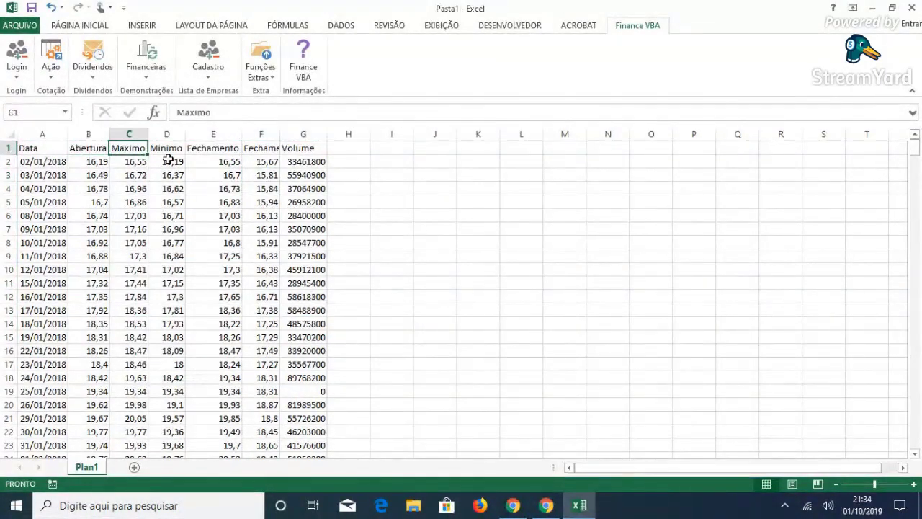
{"action": "key", "text": "Right"}
{"action": "key", "text": "Right"}
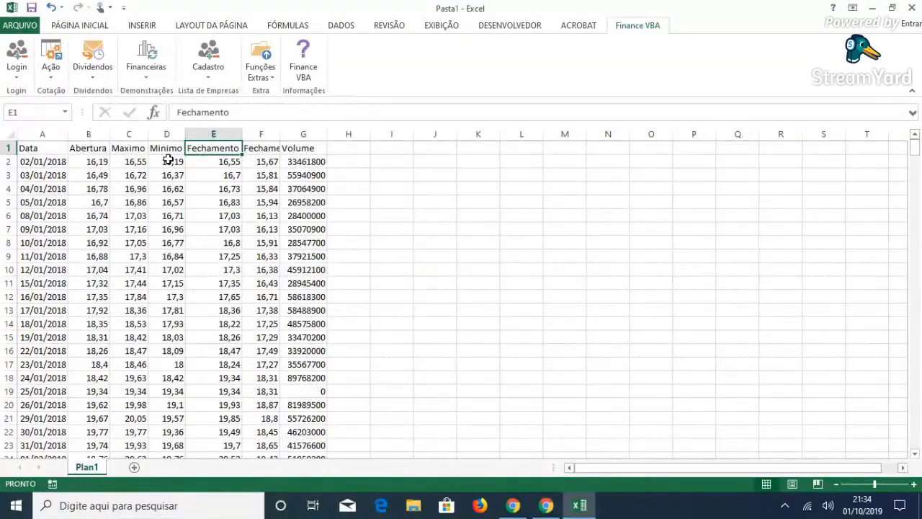
{"action": "key", "text": "Right"}
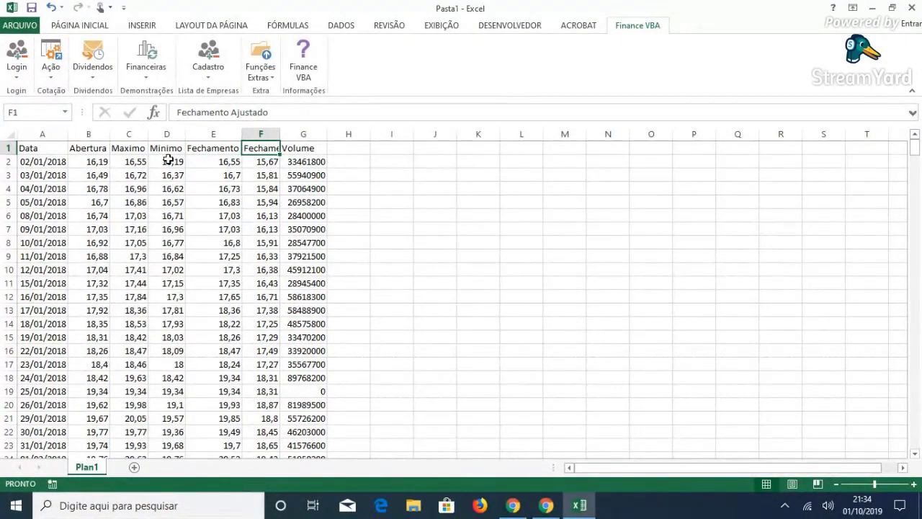
{"action": "key", "text": "Left"}
{"action": "key", "text": "Down"}
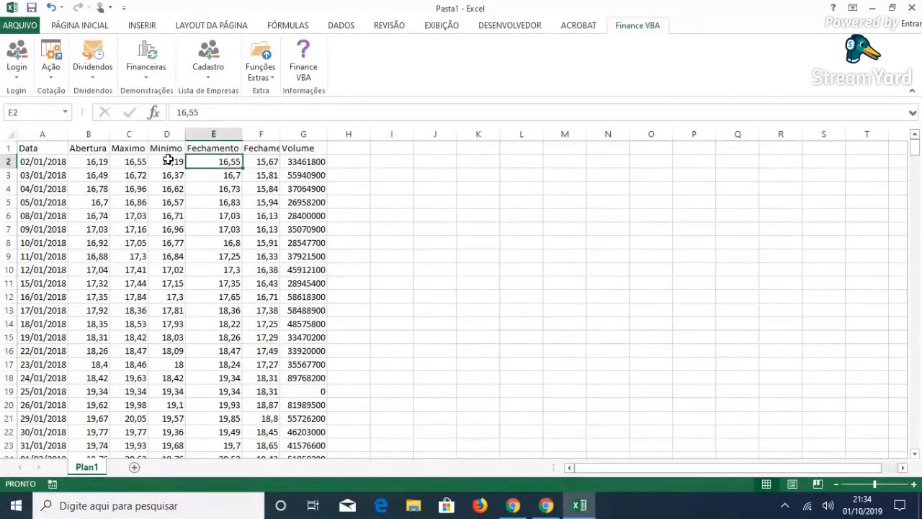
{"action": "key", "text": "Right"}
{"action": "key", "text": "Up"}
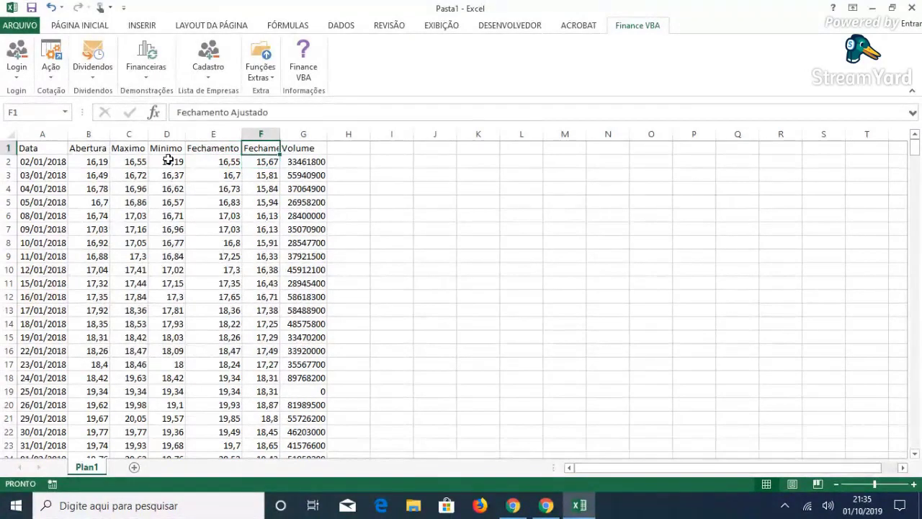
{"action": "key", "text": "Down"}
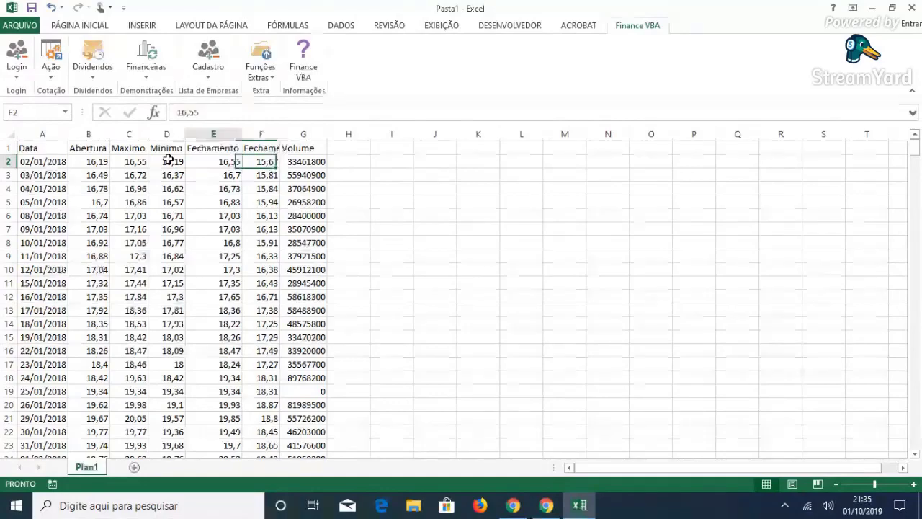
{"action": "key", "text": "Left"}
- Check the last data row, dated 01/10/2019, then return to the top
{"action": "left_click", "coordinate": [261, 163]}
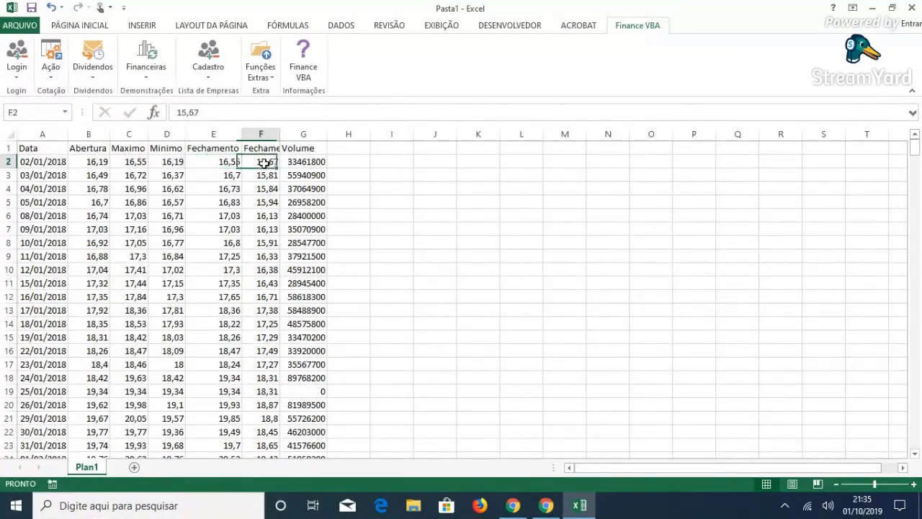
{"action": "key", "text": "ctrl+Down"}
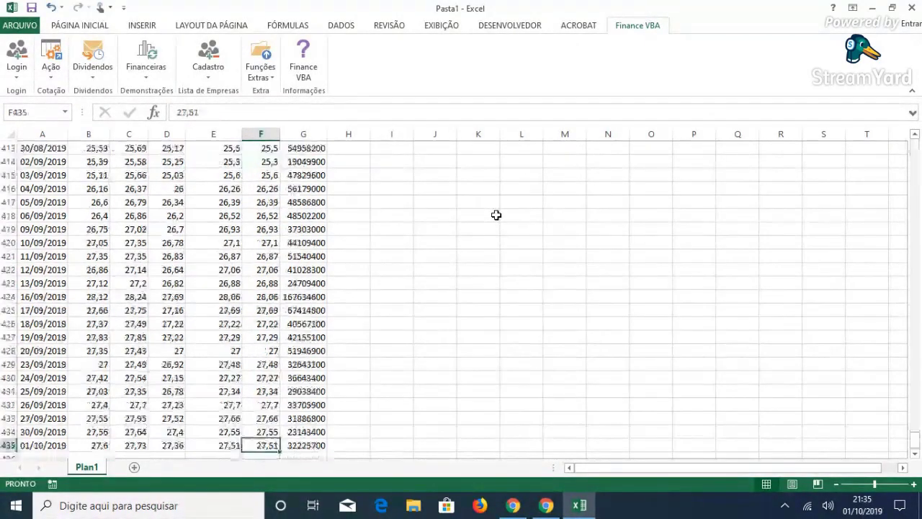
{"action": "key", "text": "Up"}
{"action": "key", "text": "Down"}
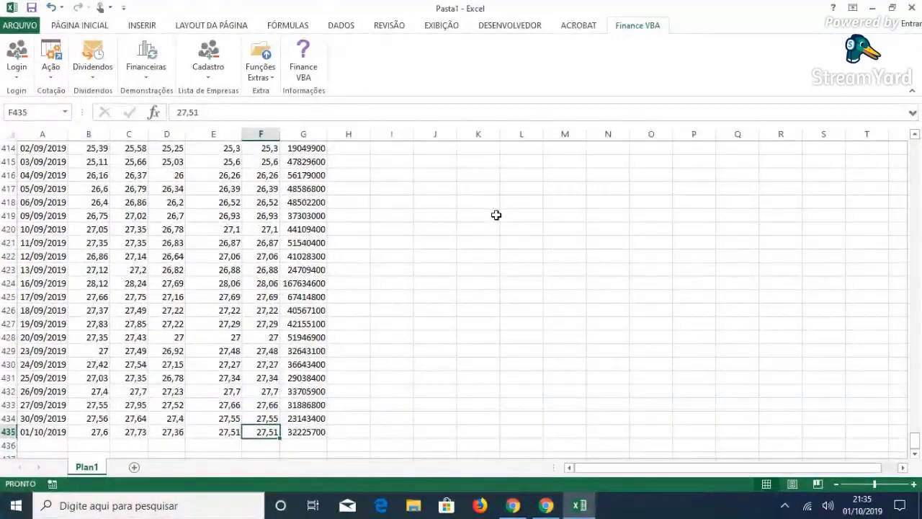
{"action": "key", "text": "Left"}
{"action": "key", "text": "ctrl+Left"}
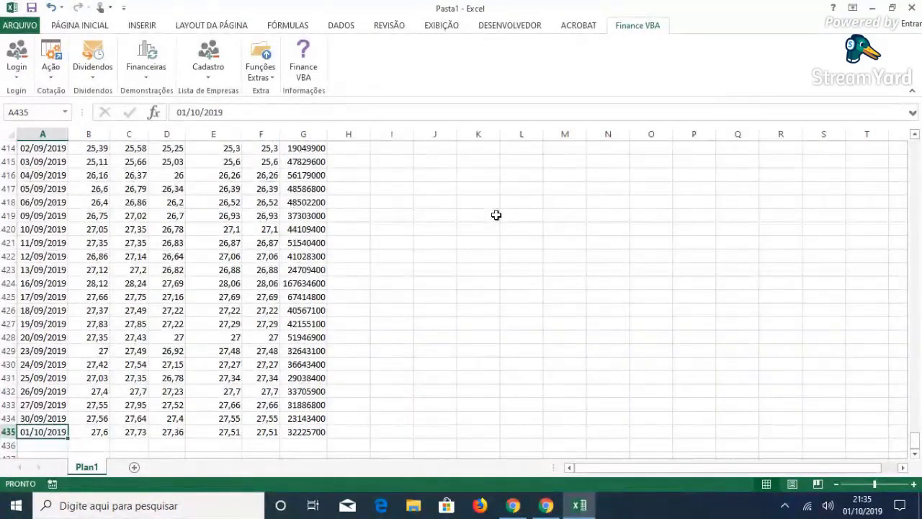
{"action": "key", "text": "Right"}
{"action": "key", "text": "Right"}
{"action": "key", "text": "Right"}
{"action": "key", "text": "Right"}
{"action": "key", "text": "Right"}
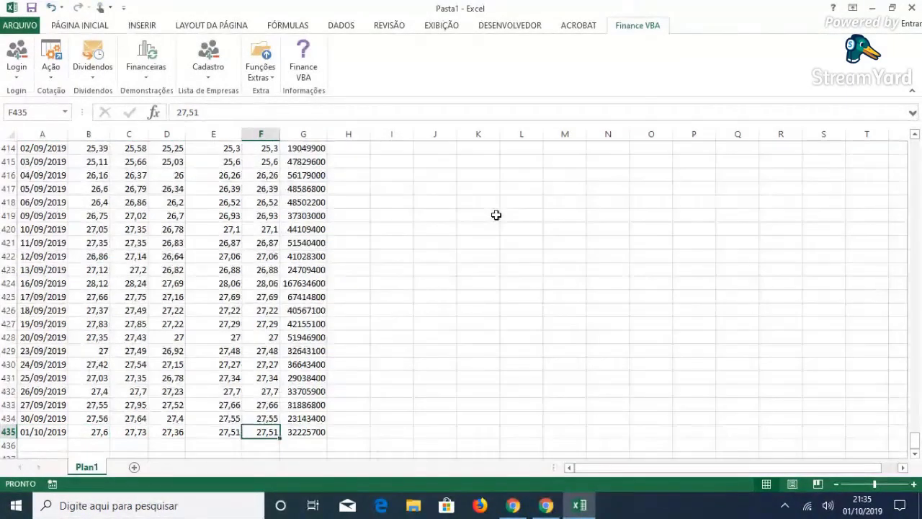
{"action": "key", "text": "Left"}
{"action": "key", "text": "Left"}
{"action": "key", "text": "ctrl+Left"}
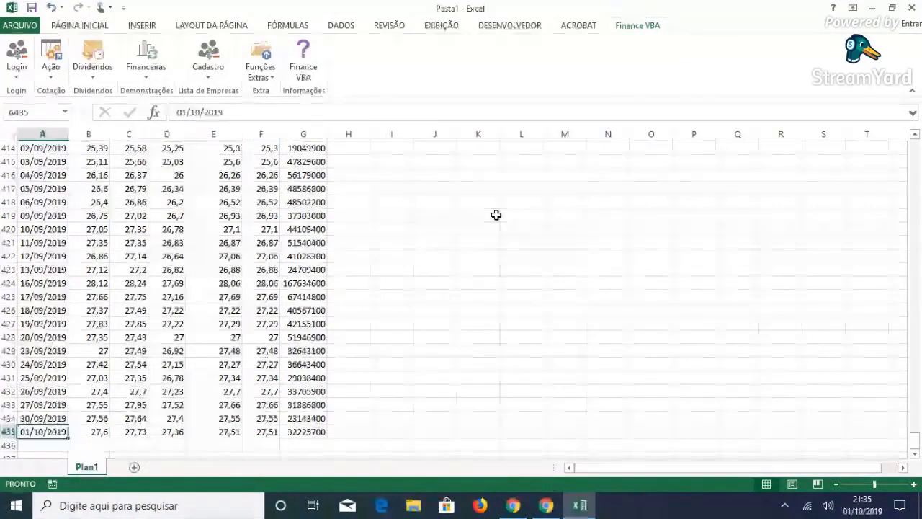
{"action": "key", "text": "ctrl+Up"}
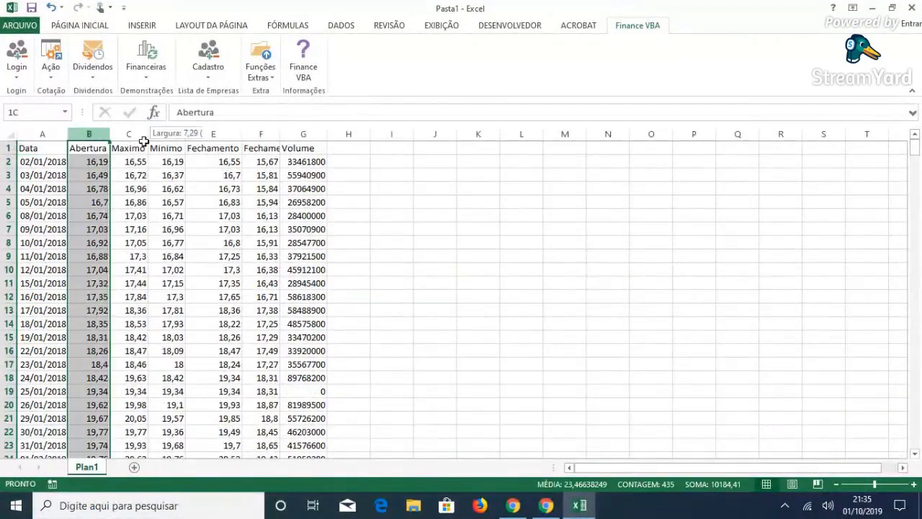
- Delete columns B–E and select the Data and Fechamento Ajustado values to the end
{"action": "left_click_drag", "start_coordinate": [89, 134], "coordinate": [210, 143]}
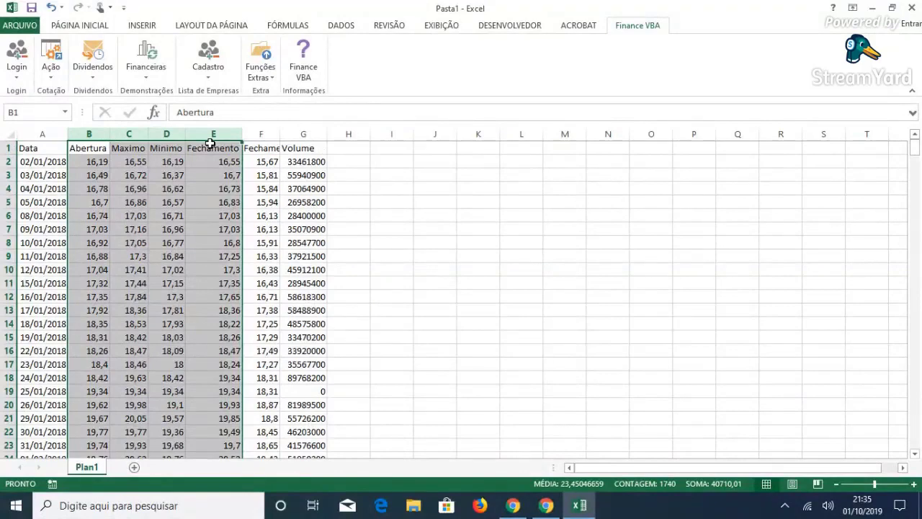
{"action": "key", "text": "ctrl+minus"}
{"action": "left_click_drag", "start_coordinate": [45, 148], "coordinate": [81, 175]}
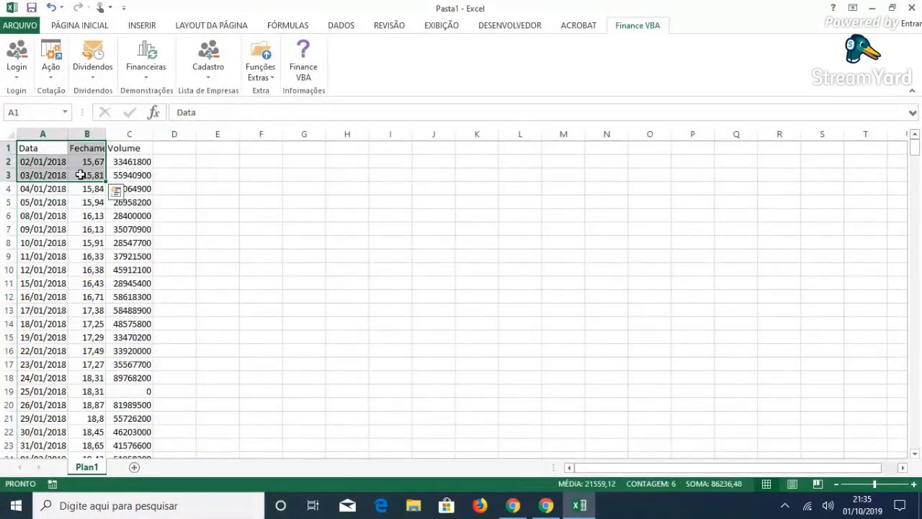
{"action": "key", "text": "ctrl+shift+Down"}
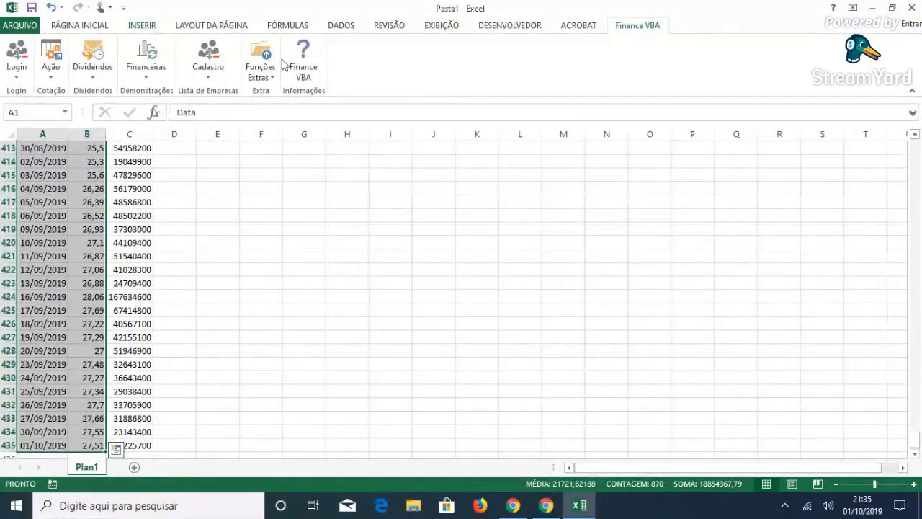
- Insert the recommended Fechamento Ajustado line chart and give it the dark style
{"action": "key", "text": "alt+t"}
{"action": "left_click", "coordinate": [364, 66]}
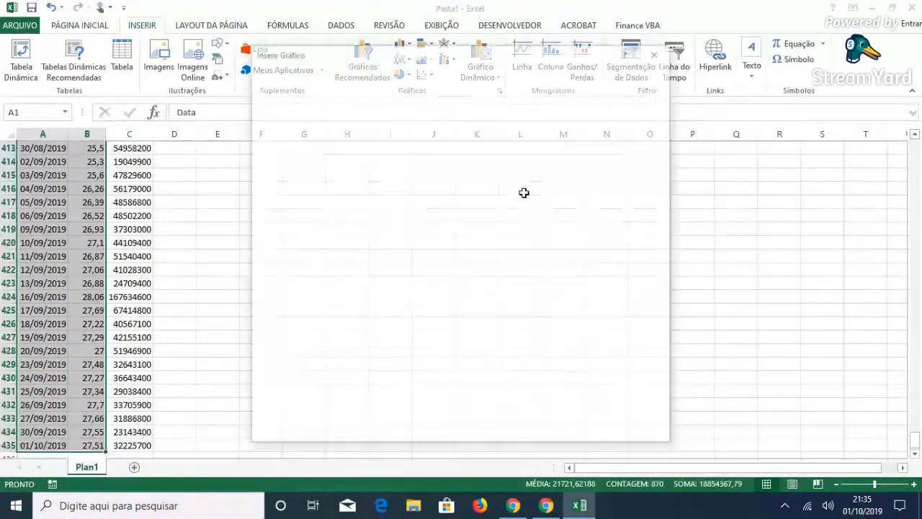
{"action": "key", "text": "Down"}
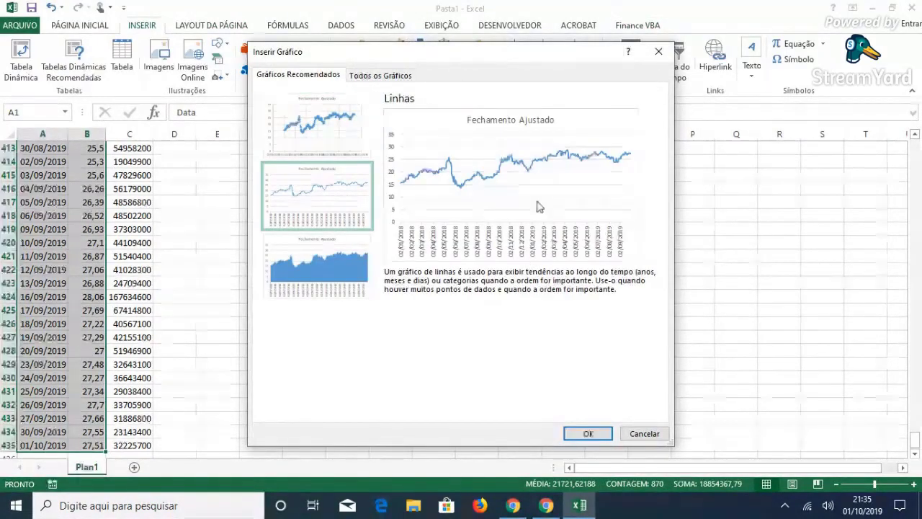
{"action": "left_click", "coordinate": [602, 431]}
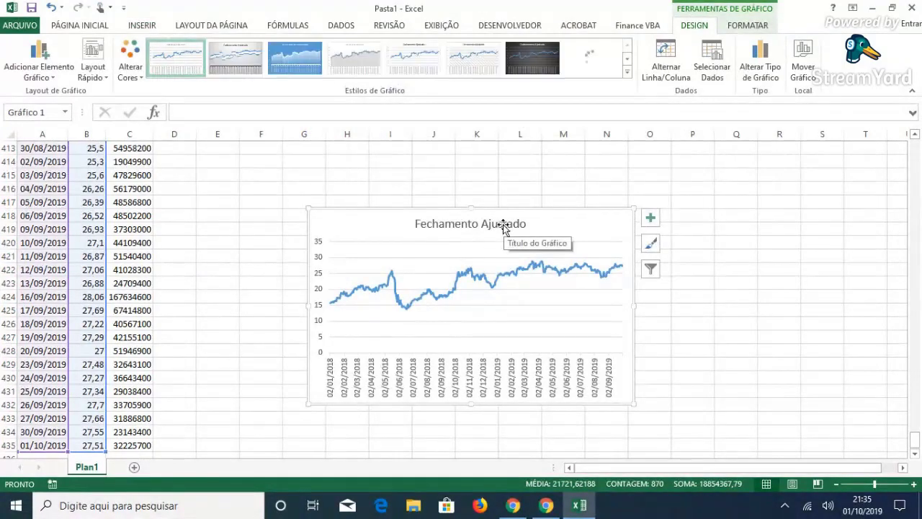
{"action": "left_click", "coordinate": [533, 58]}
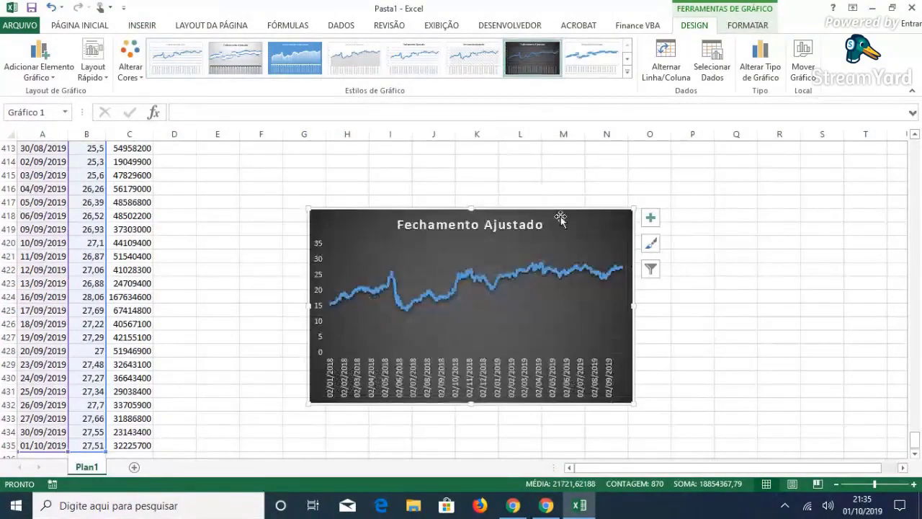
- Delete the price chart and the old price data in columns A–H
{"action": "key", "text": "Delete"}
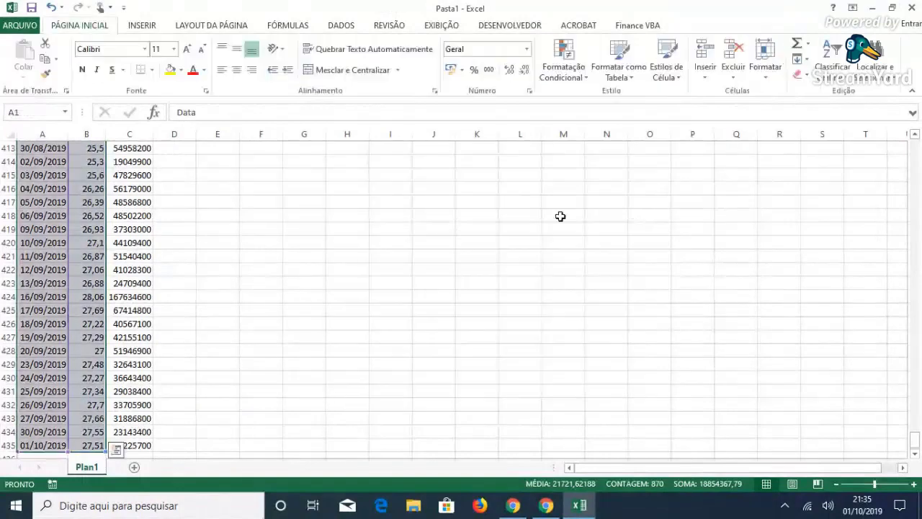
{"action": "left_click", "coordinate": [90, 189]}
{"action": "key", "text": "ctrl+Up"}
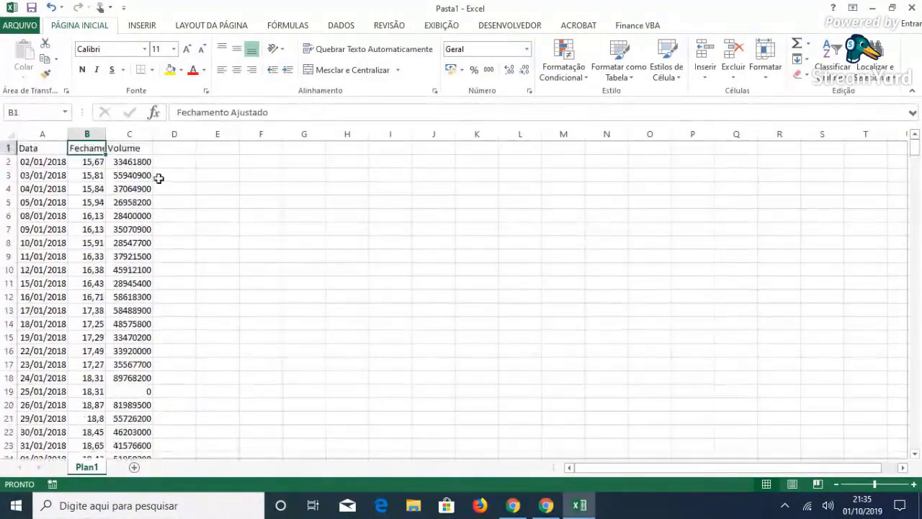
{"action": "left_click_drag", "start_coordinate": [61, 135], "coordinate": [335, 172]}
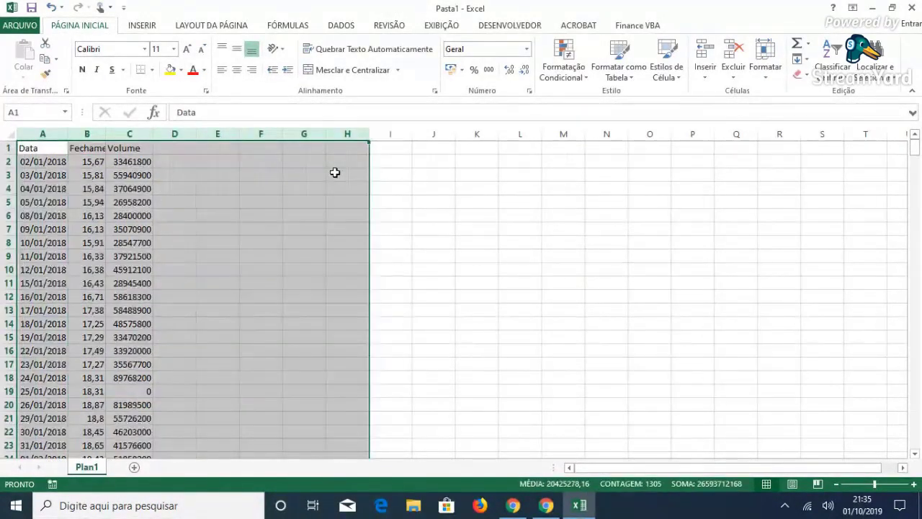
{"action": "key", "text": "ctrl+minus"}
- Open the Finance VBA quote search and choose ITUB4 as the company
{"action": "left_click", "coordinate": [659, 26]}
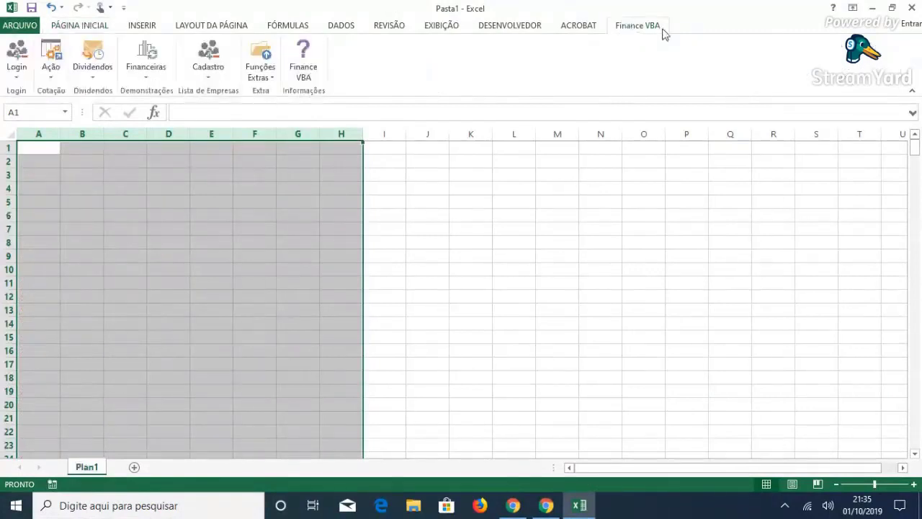
{"action": "left_click", "coordinate": [53, 75]}
{"action": "left_click", "coordinate": [133, 103]}
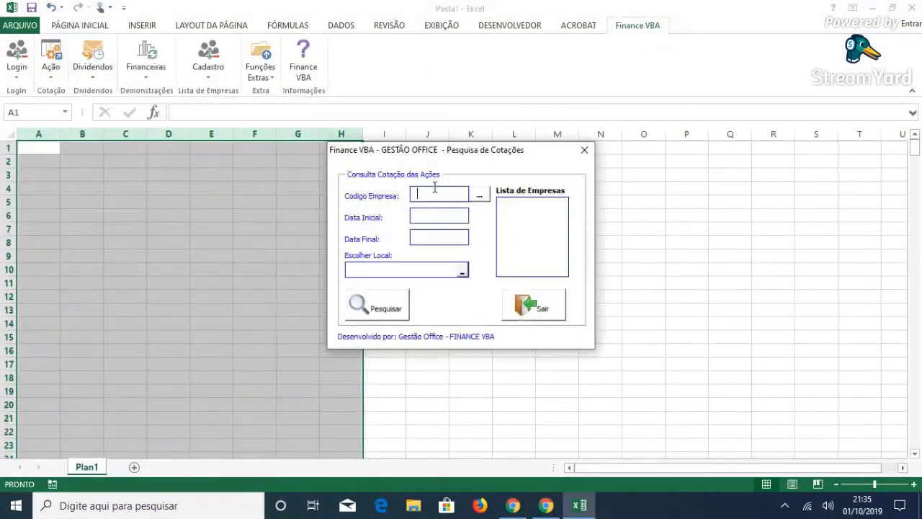
{"action": "type", "text": "TAU"}
{"action": "left_click", "coordinate": [478, 194]}
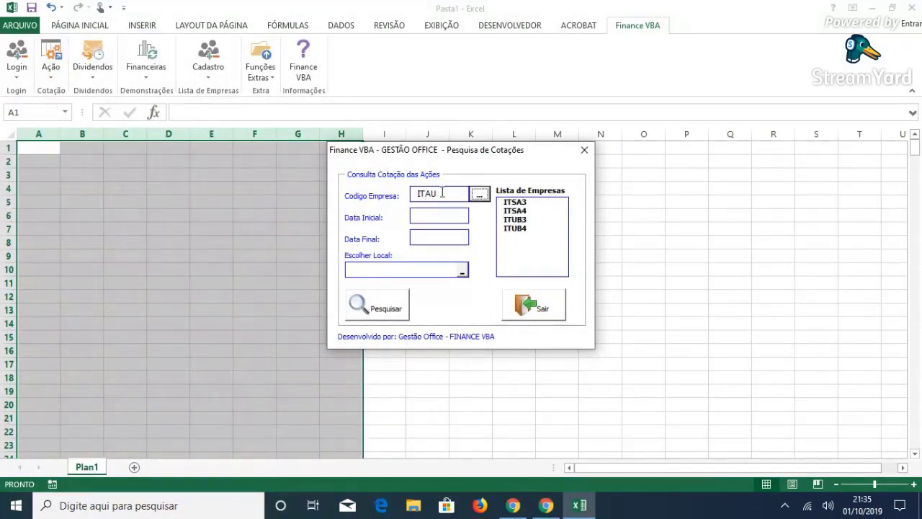
{"action": "left_click", "coordinate": [518, 228]}
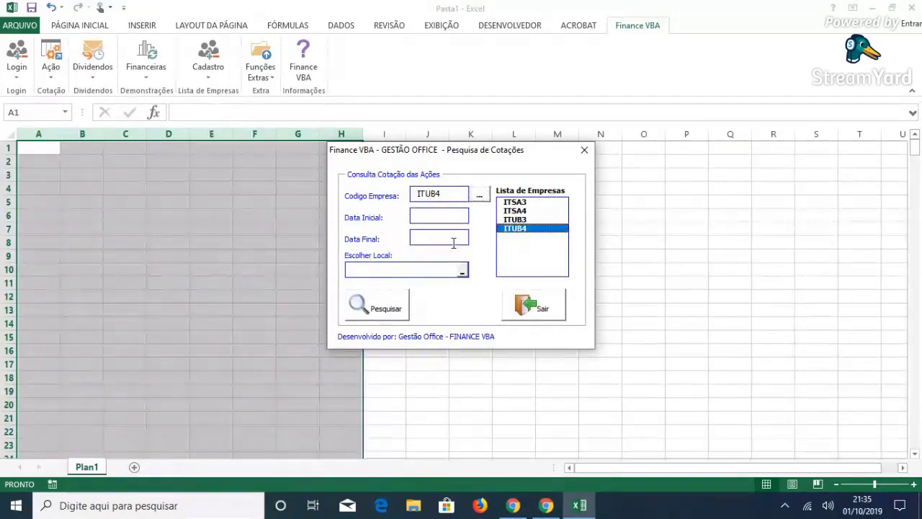
- Set dates 01/01/2018 to 12/01/2018, output at G9, and run the ITUB4 search
{"action": "left_click", "coordinate": [444, 217]}
{"action": "type", "text": "01/01"}
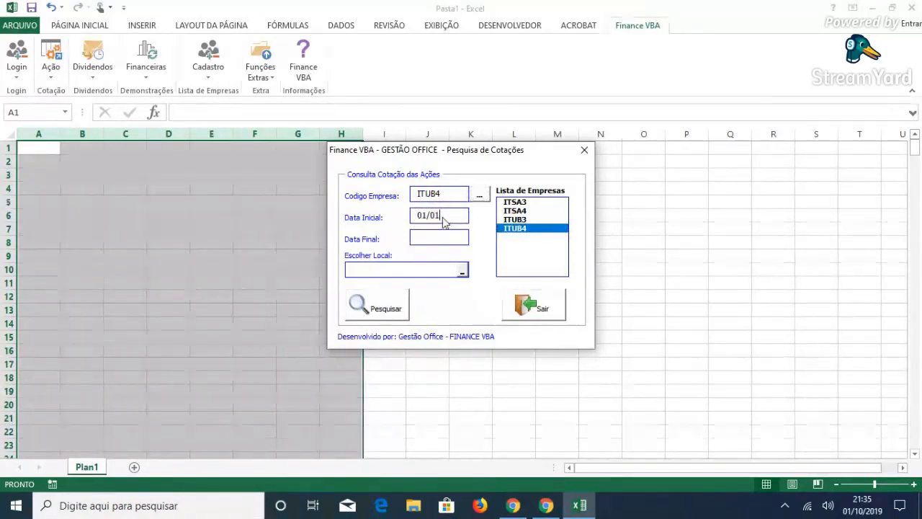
{"action": "type", "text": "/2018"}
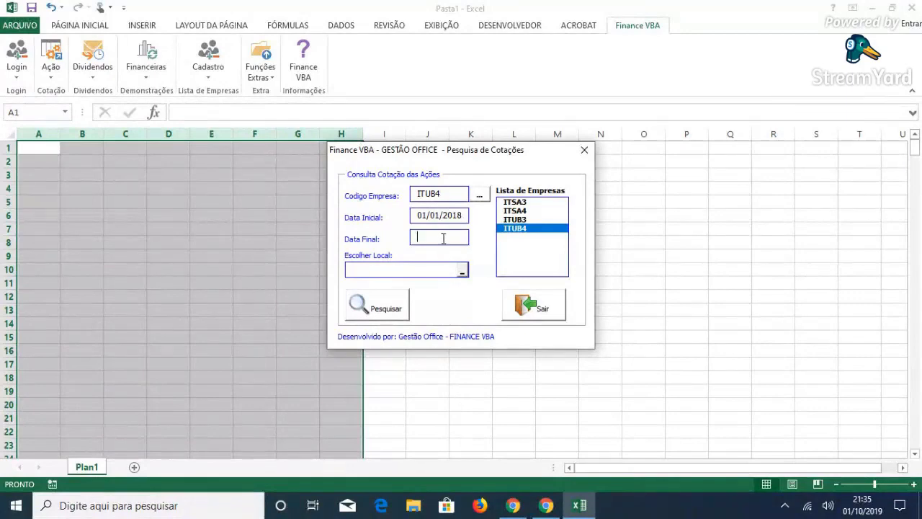
{"action": "type", "text": "12/01/2018"}
{"action": "left_click", "coordinate": [461, 270]}
{"action": "left_click", "coordinate": [48, 148]}
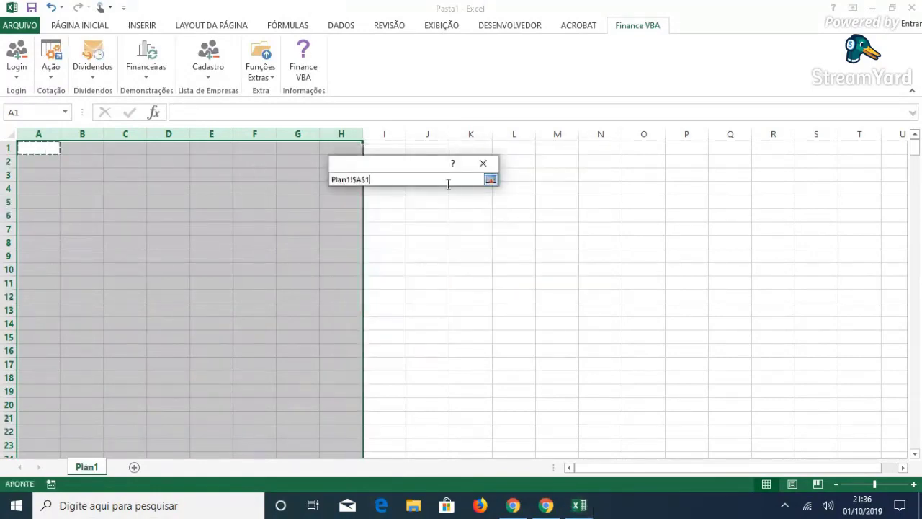
{"action": "left_click", "coordinate": [297, 260]}
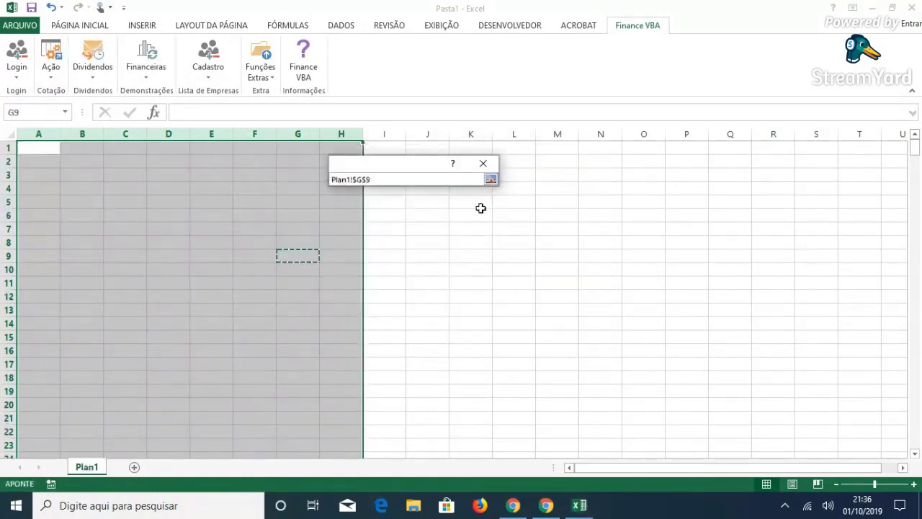
{"action": "left_click", "coordinate": [490, 179]}
{"action": "left_click", "coordinate": [388, 305]}
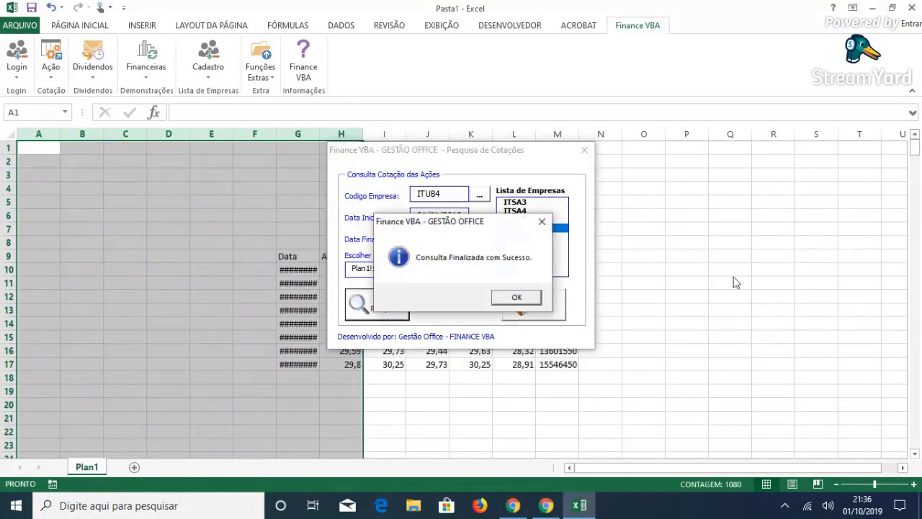
{"action": "left_click", "coordinate": [516, 296]}
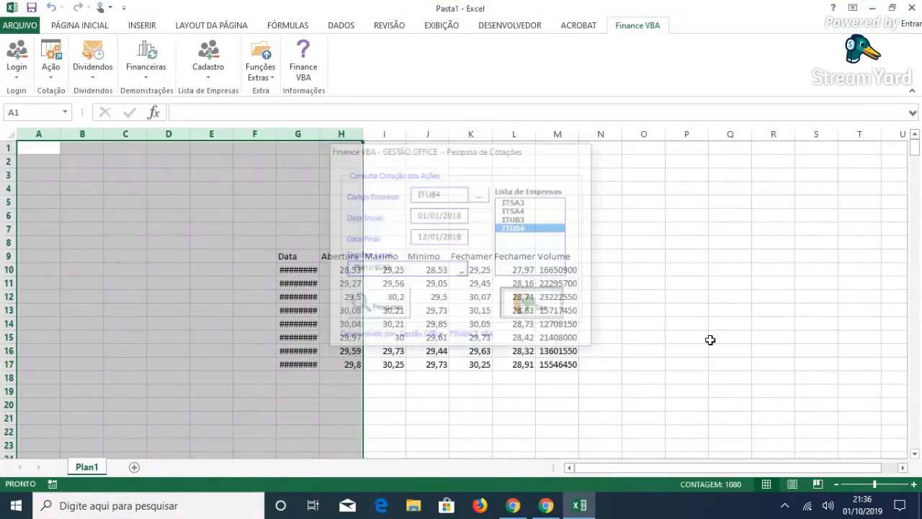
- Widen column G, then add a Plan2 sheet and delete it again
{"action": "double_click", "coordinate": [319, 137]}
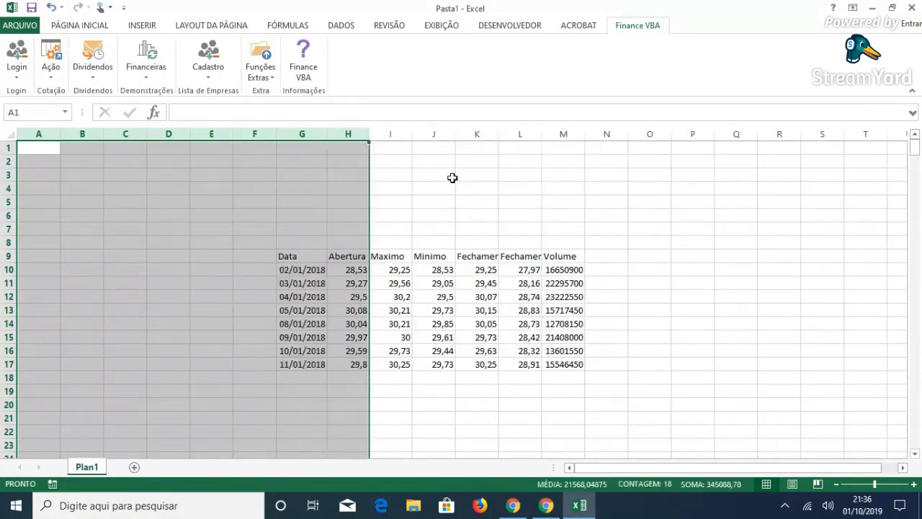
{"action": "left_click", "coordinate": [134, 467]}
{"action": "right_click", "coordinate": [137, 467]}
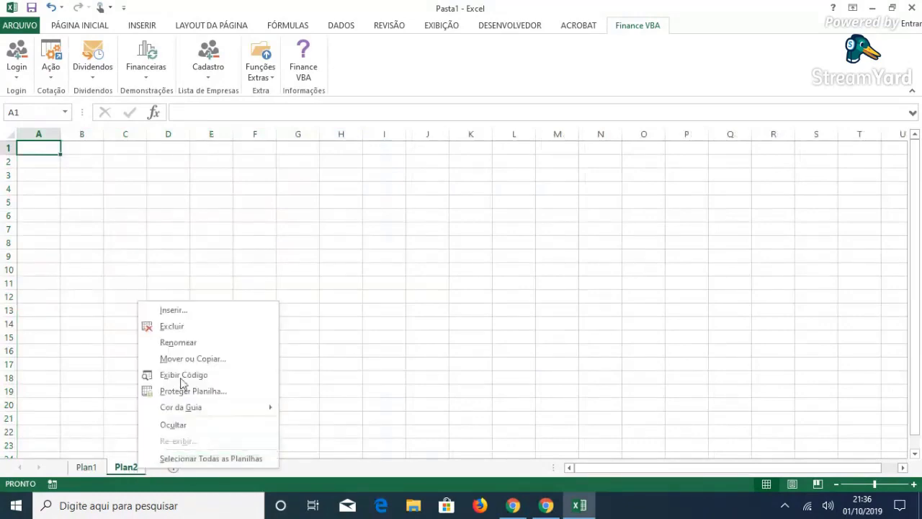
{"action": "left_click", "coordinate": [173, 325]}
{"action": "left_click", "coordinate": [436, 286]}
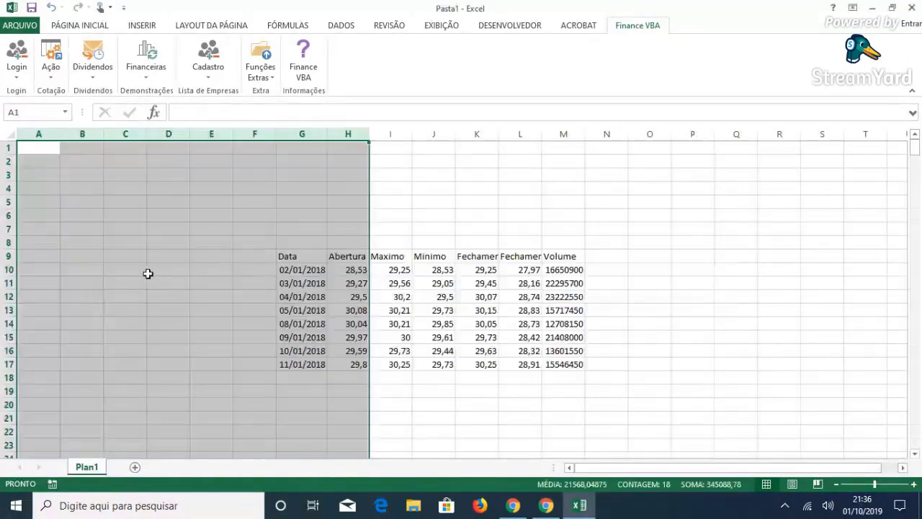
- Clear the ITUB4 data in columns G–R and open the Finance VBA Dividendos options
{"action": "left_click_drag", "start_coordinate": [302, 134], "coordinate": [767, 229]}
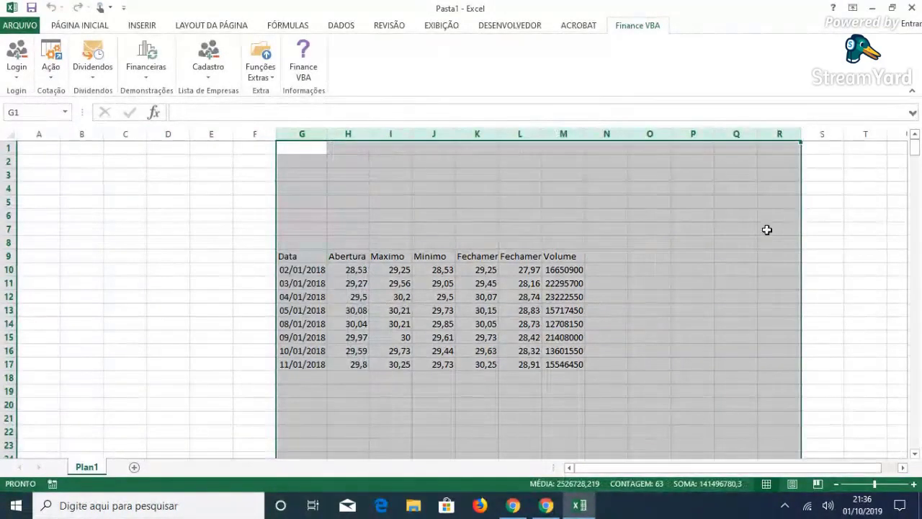
{"action": "key", "text": "Delete"}
{"action": "left_click", "coordinate": [255, 283]}
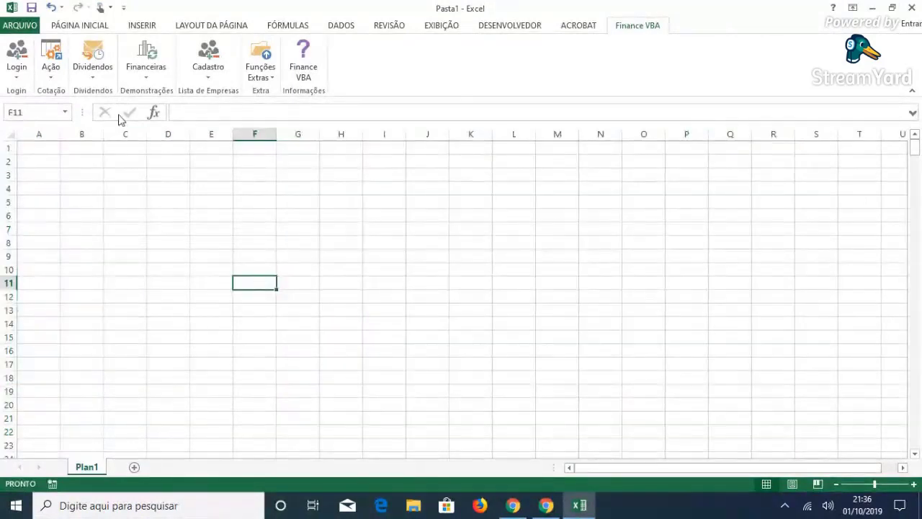
{"action": "left_click", "coordinate": [90, 76]}
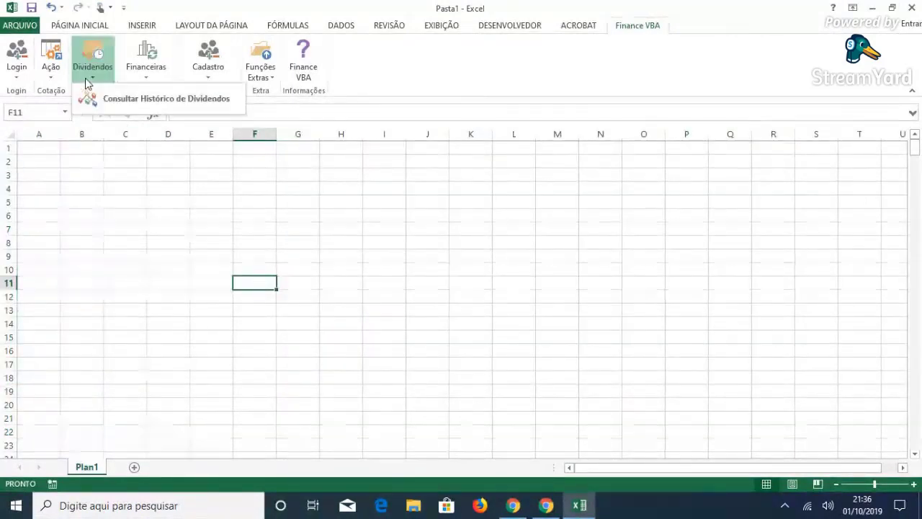
- Open the dividend history form and choose MRVE as the company
{"action": "left_click", "coordinate": [125, 98]}
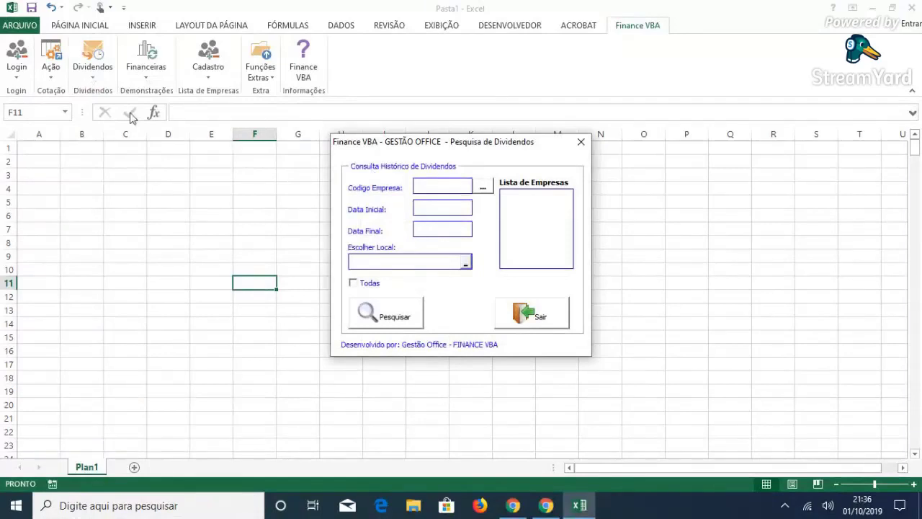
{"action": "left_click_drag", "start_coordinate": [455, 147], "coordinate": [454, 152]}
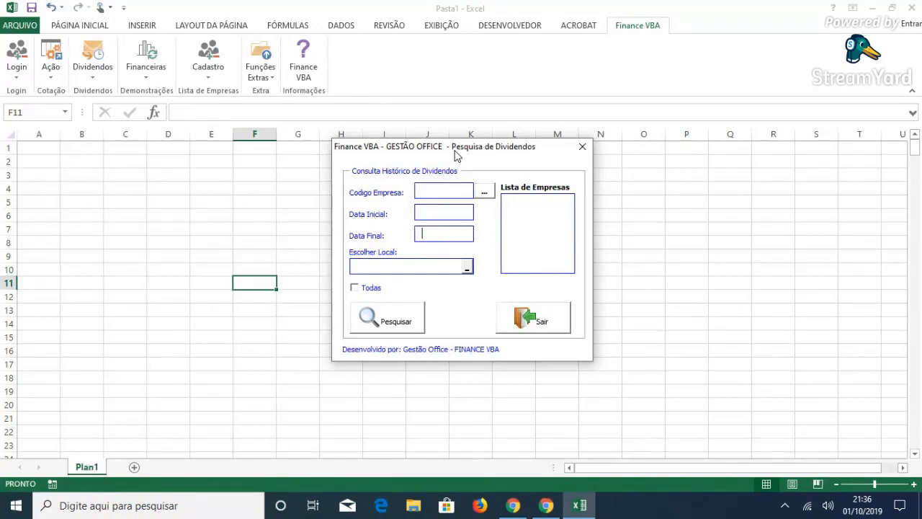
{"action": "left_click", "coordinate": [442, 189]}
{"action": "left_click_drag", "start_coordinate": [445, 192], "coordinate": [349, 185]}
{"action": "type", "text": "MRV"}
{"action": "left_click", "coordinate": [484, 191]}
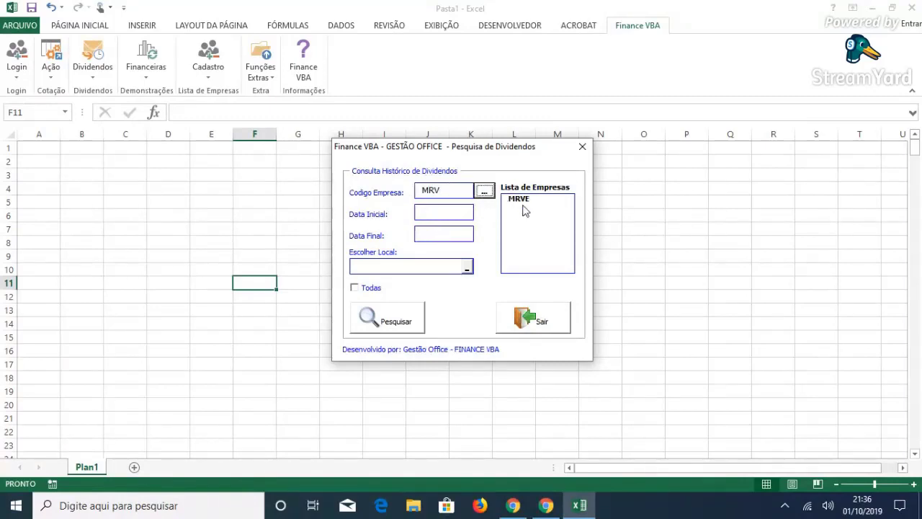
{"action": "left_click", "coordinate": [524, 201]}
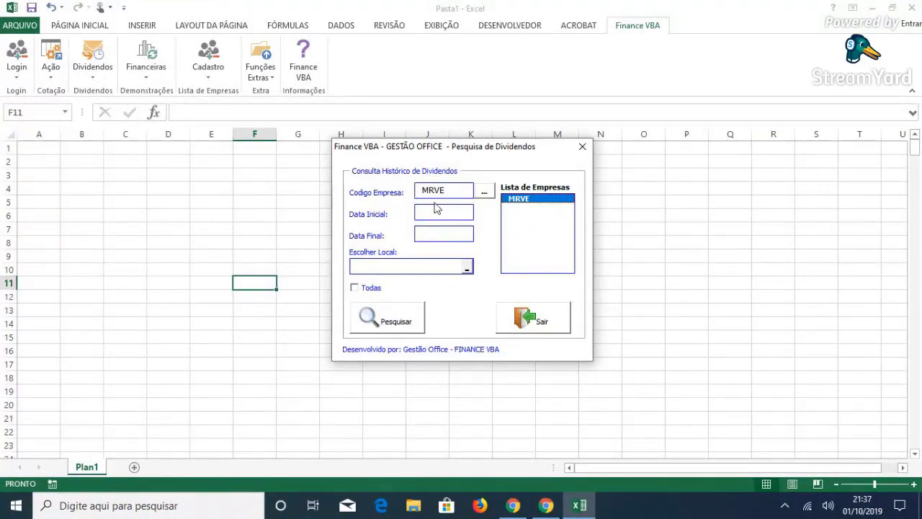
- Set the date range starting 01/01/2000 and the output cell to A1
{"action": "type", "text": "01"}
{"action": "type", "text": "/01/2000"}
{"action": "left_click", "coordinate": [450, 237]}
{"action": "type", "text": "01/10"}
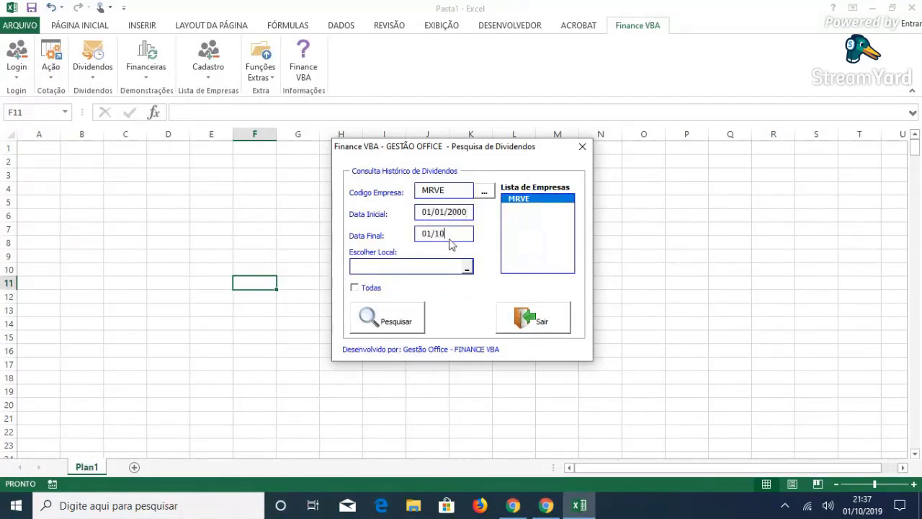
{"action": "type", "text": "/2019"}
{"action": "left_click", "coordinate": [466, 267]}
{"action": "left_click", "coordinate": [39, 134]}
{"action": "left_click", "coordinate": [43, 145]}
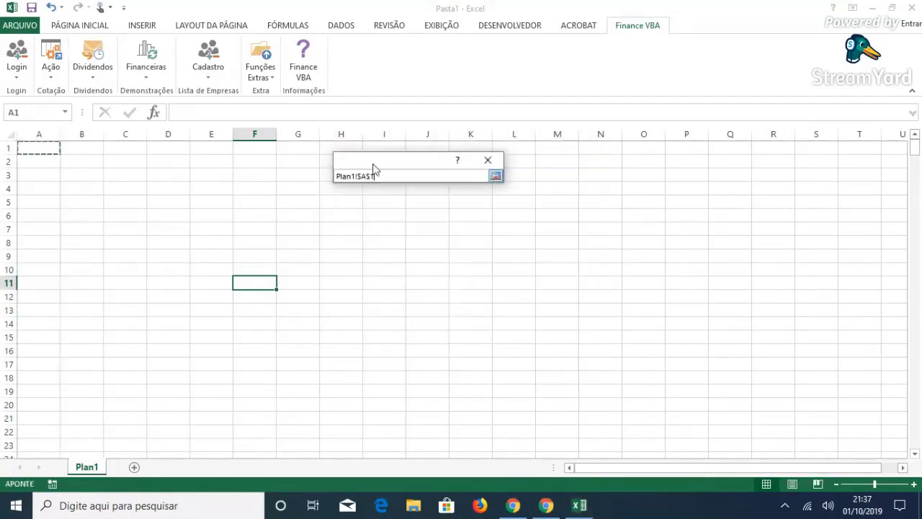
{"action": "left_click", "coordinate": [496, 175]}
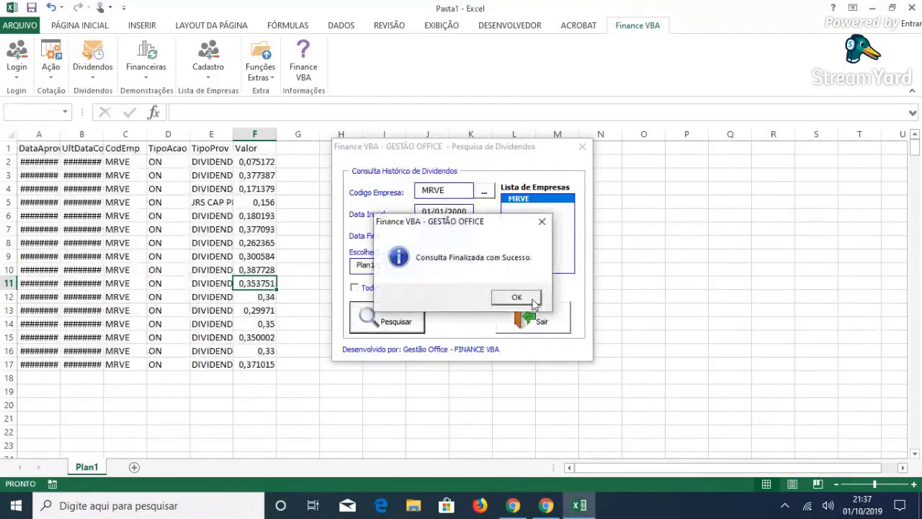
- Close the dividend search and auto-fit columns A–H of the MRVE dividend table
{"action": "left_click", "coordinate": [525, 298]}
{"action": "left_click", "coordinate": [533, 317]}
{"action": "left_click_drag", "start_coordinate": [39, 134], "coordinate": [341, 134]}
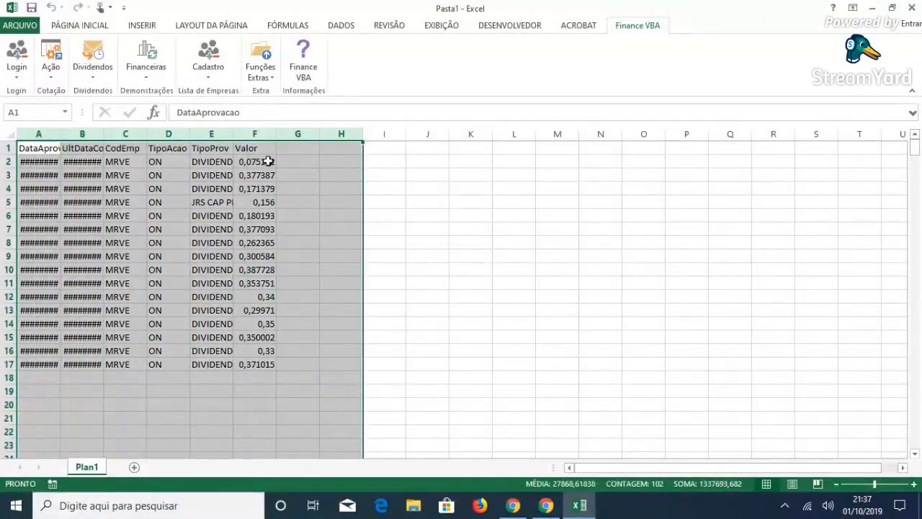
{"action": "double_click", "coordinate": [232, 135]}
{"action": "left_click", "coordinate": [62, 148]}
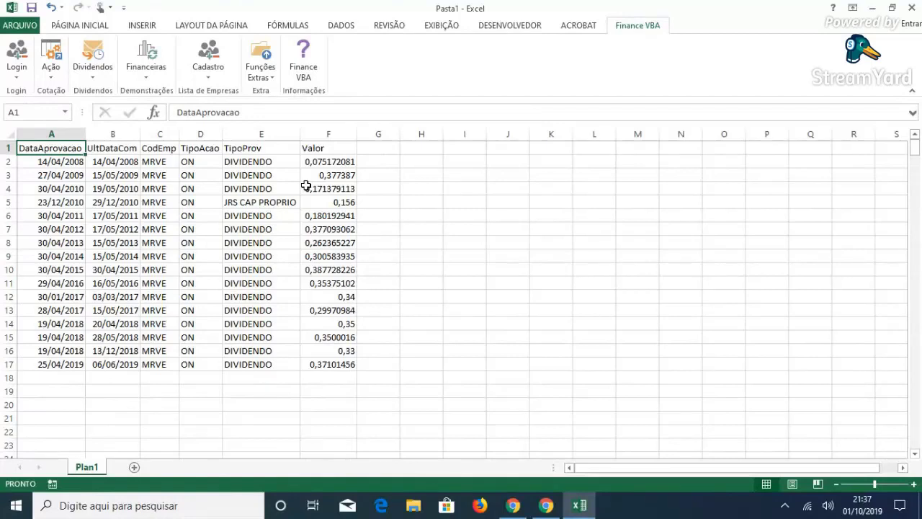
- Walk through the UltDataCom, company code and share type columns
{"action": "key", "text": "Right"}
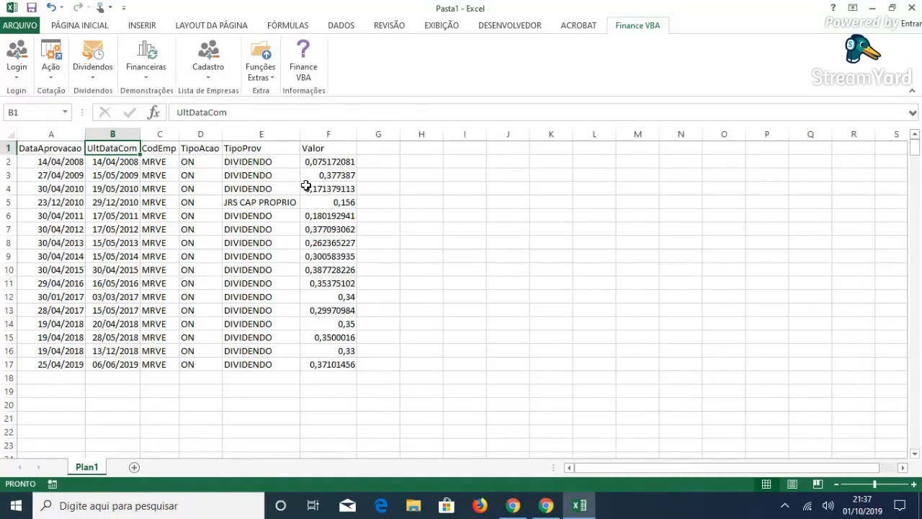
{"action": "key", "text": "Down"}
{"action": "key", "text": "Right"}
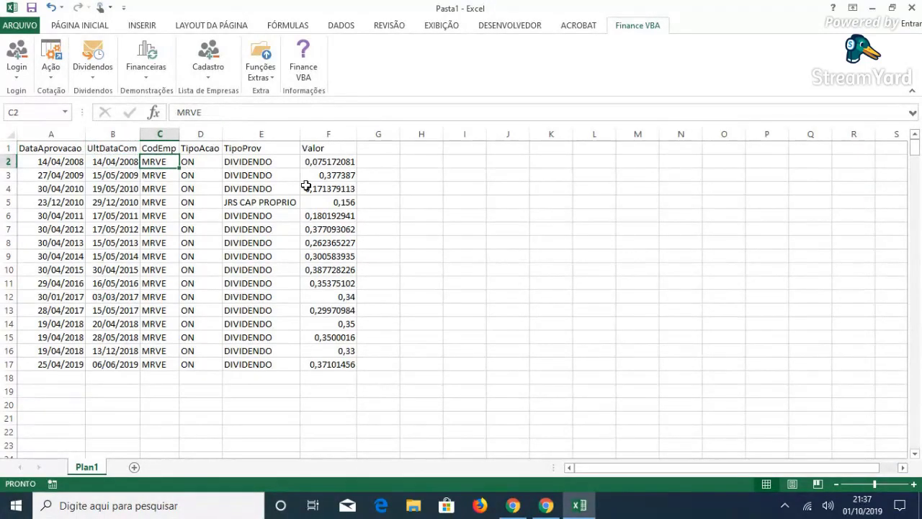
{"action": "key", "text": "Right"}
{"action": "key", "text": "Up"}
{"action": "key", "text": "Down"}
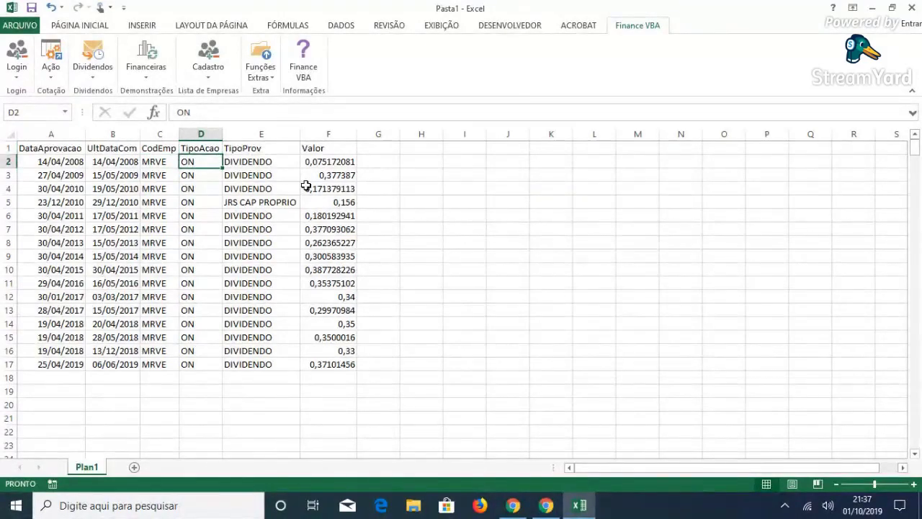
{"action": "key", "text": "Down"}
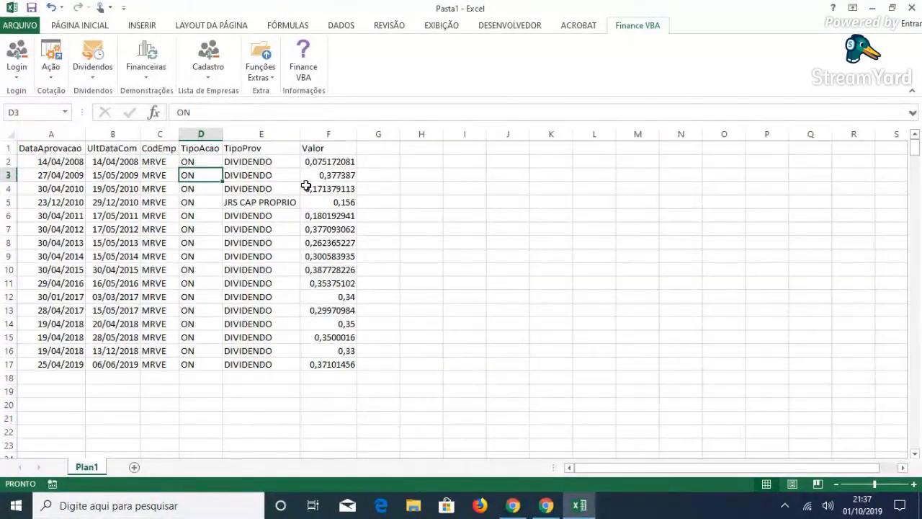
{"action": "key", "text": "Up"}
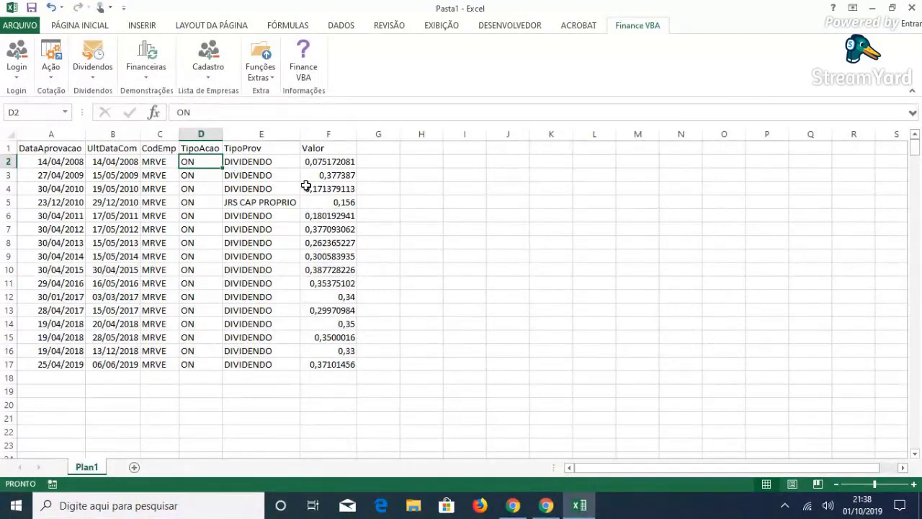
- Check the payout type column, including the JRS CAP PROPRIO payment of 0,156
{"action": "key", "text": "Right"}
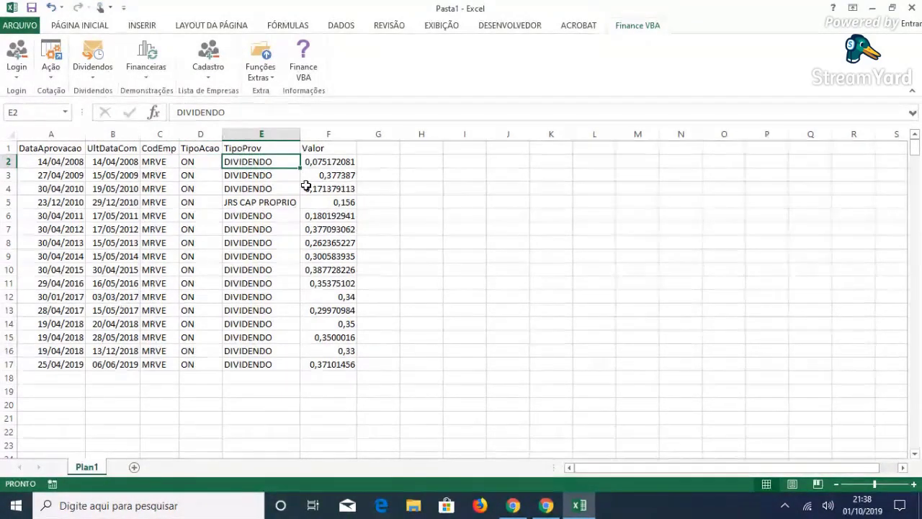
{"action": "key", "text": "Down"}
{"action": "key", "text": "Down"}
{"action": "key", "text": "Down"}
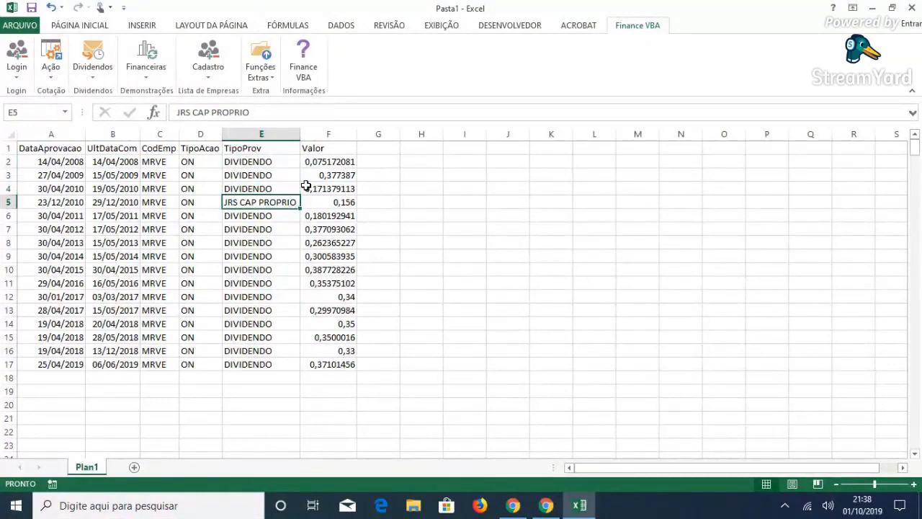
{"action": "key", "text": "Up"}
{"action": "key", "text": "Up"}
{"action": "key", "text": "Up"}
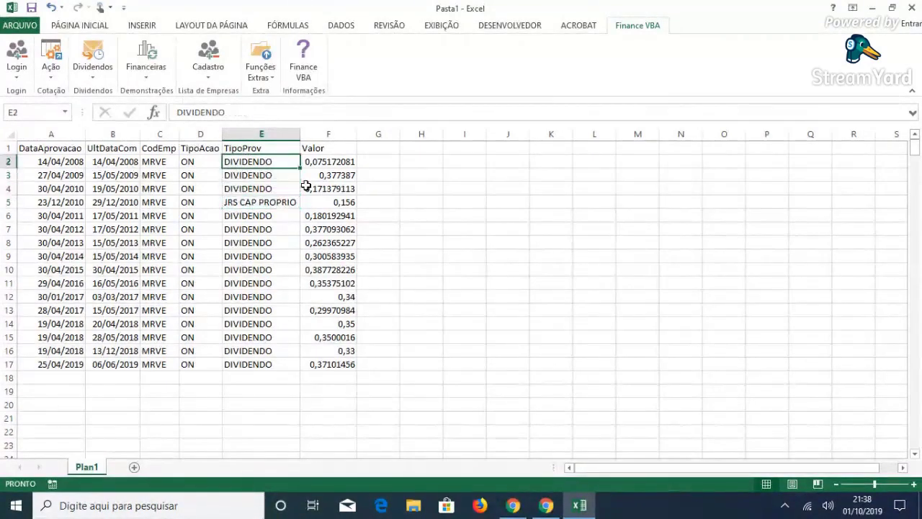
{"action": "key", "text": "Right"}
{"action": "key", "text": "Right"}
{"action": "key", "text": "Down"}
{"action": "key", "text": "Down"}
{"action": "key", "text": "Down"}
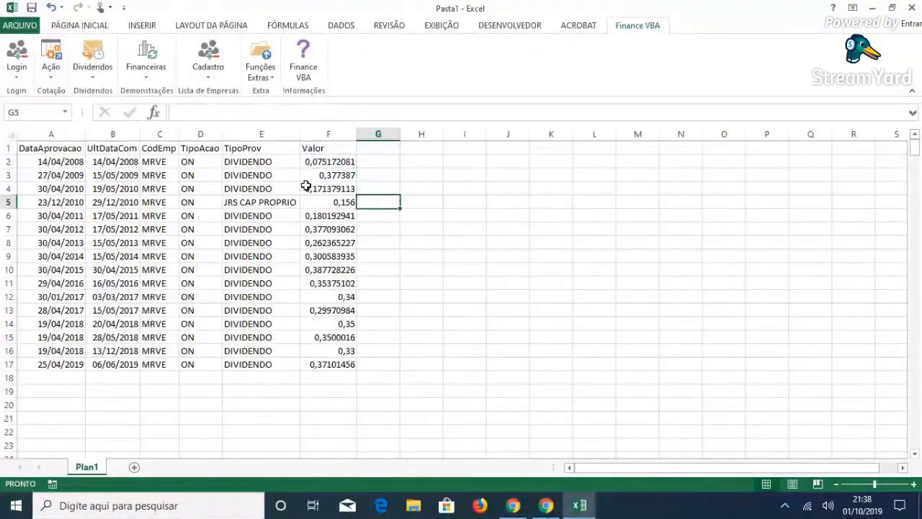
{"action": "key", "text": "Left"}
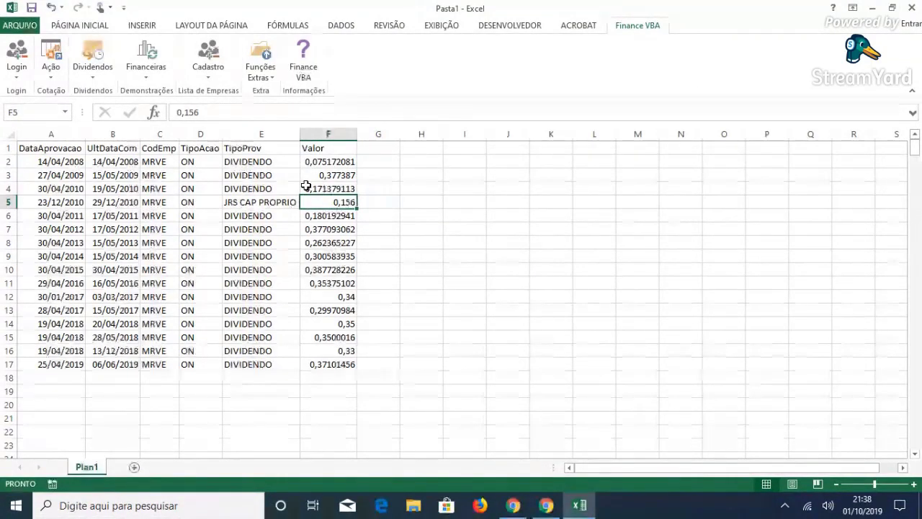
- Open the Finance VBA dividend history search and enter dates 01/01/2019 to 01/10/2019
{"action": "left_click", "coordinate": [161, 70]}
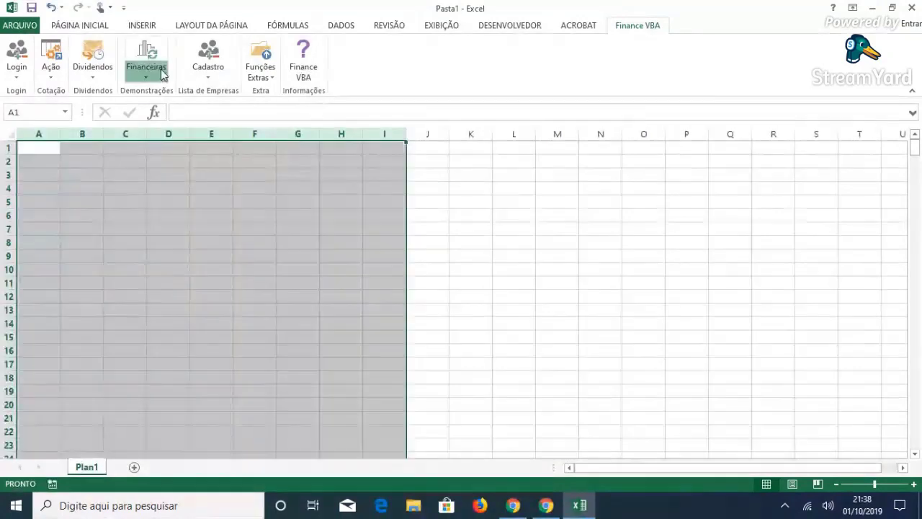
{"action": "left_click", "coordinate": [104, 74]}
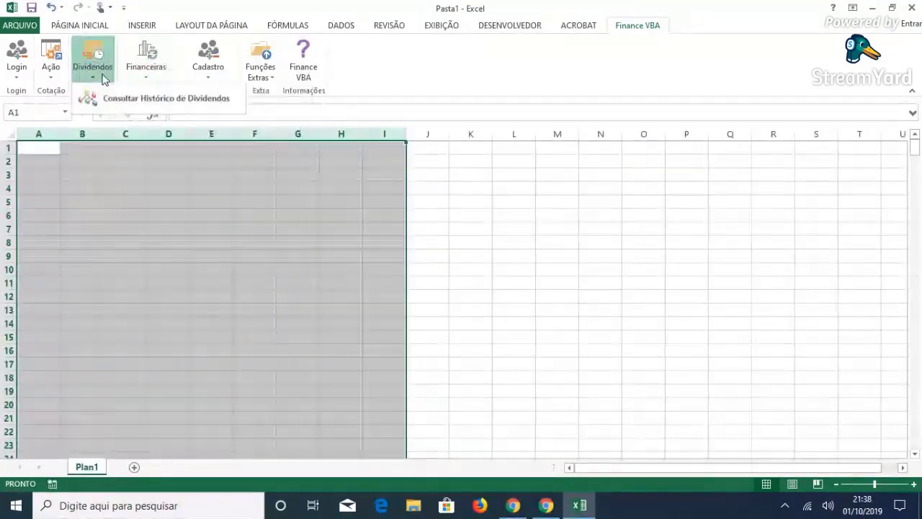
{"action": "left_click", "coordinate": [148, 99]}
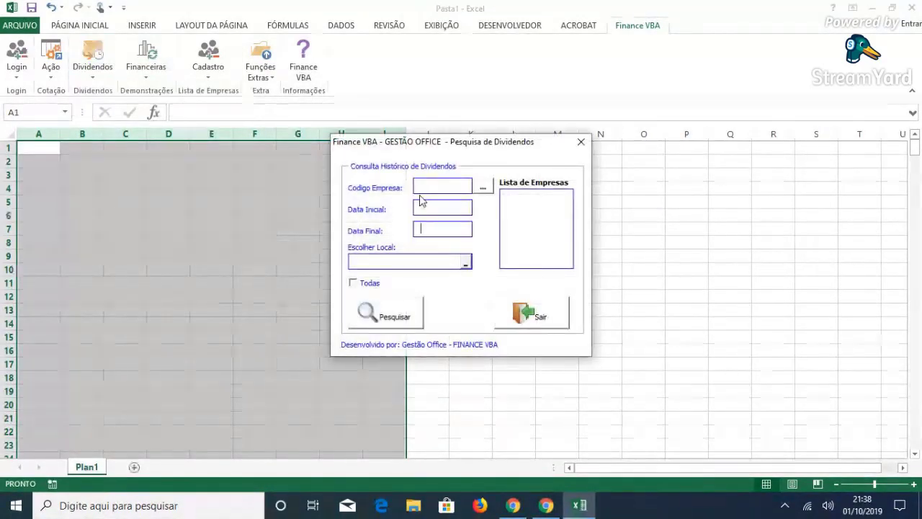
{"action": "left_click", "coordinate": [454, 207]}
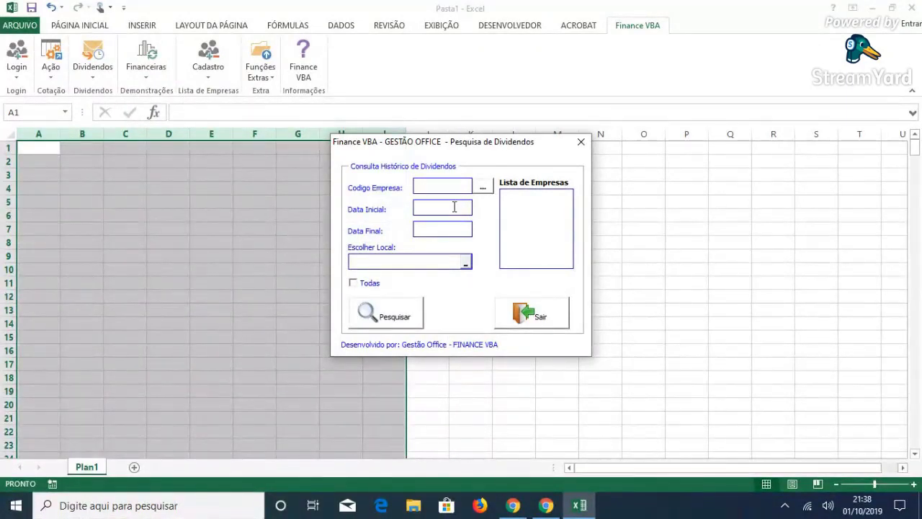
{"action": "type", "text": "01/01/2019"}
{"action": "left_click", "coordinate": [438, 230]}
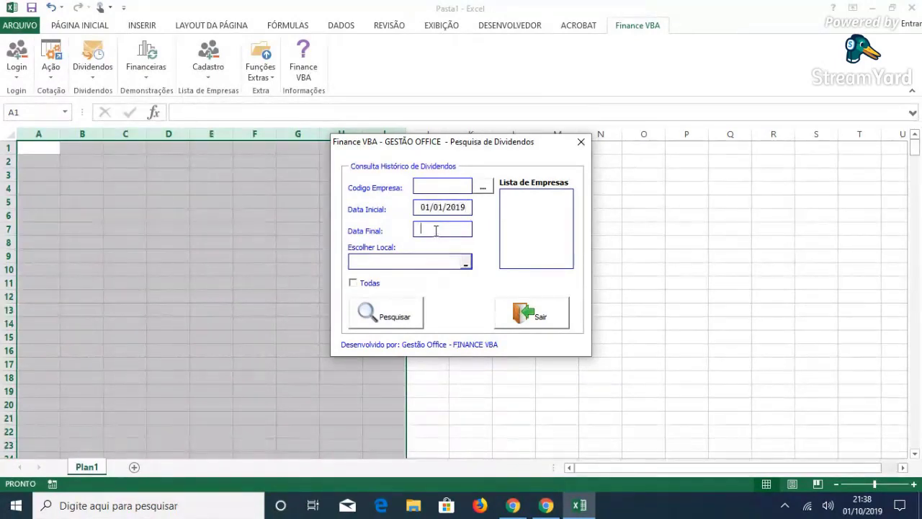
{"action": "type", "text": "01"}
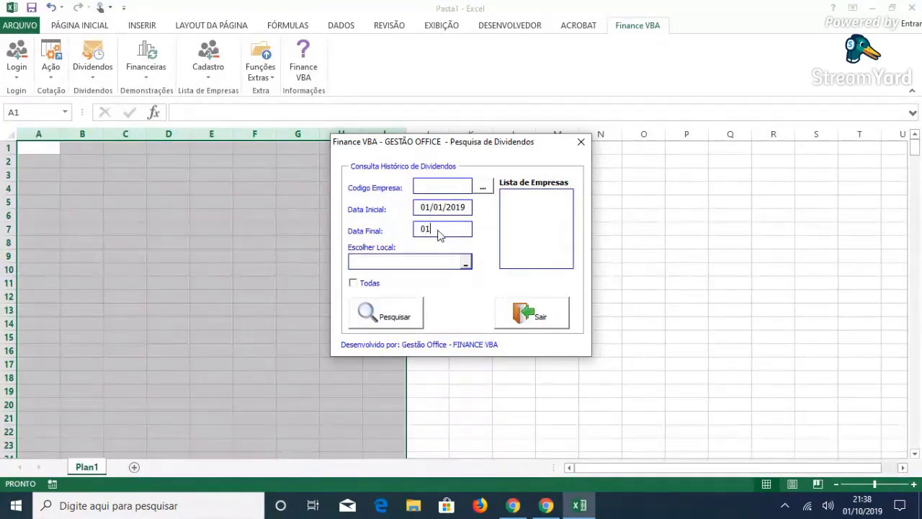
{"action": "type", "text": "/10/2019"}
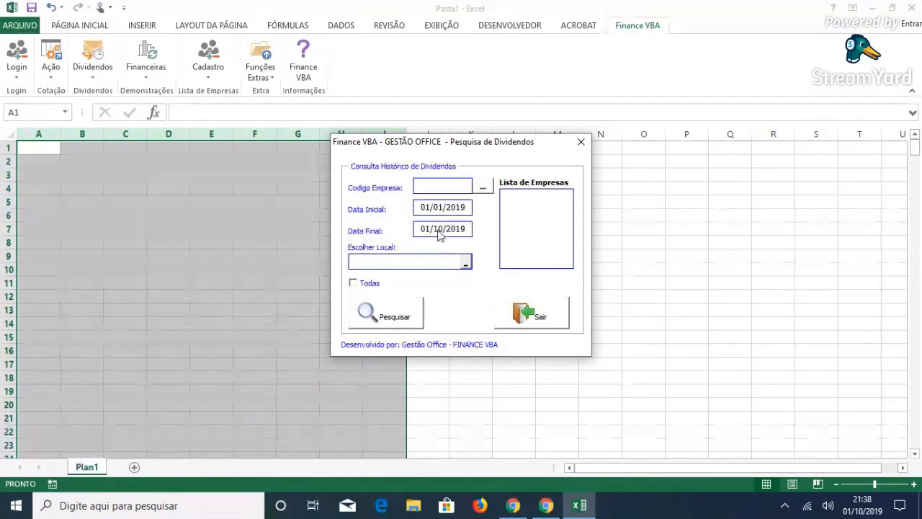
- Search dividends for all companies with output at A1 and dismiss the success message
{"action": "key", "text": "Tab"}
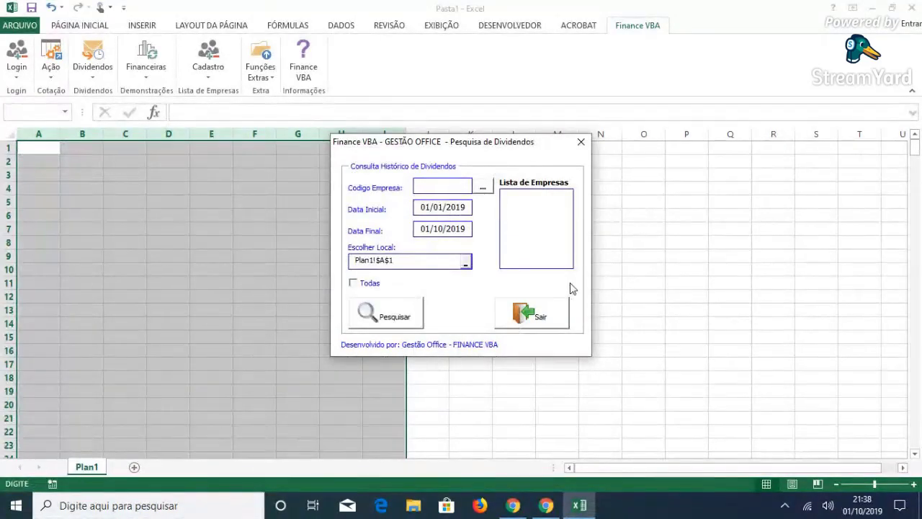
{"action": "left_click", "coordinate": [365, 284]}
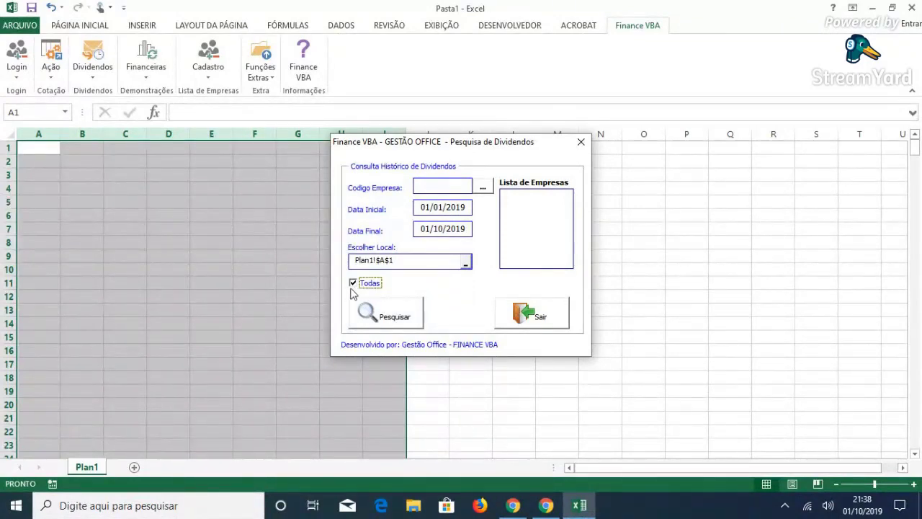
{"action": "left_click", "coordinate": [445, 188]}
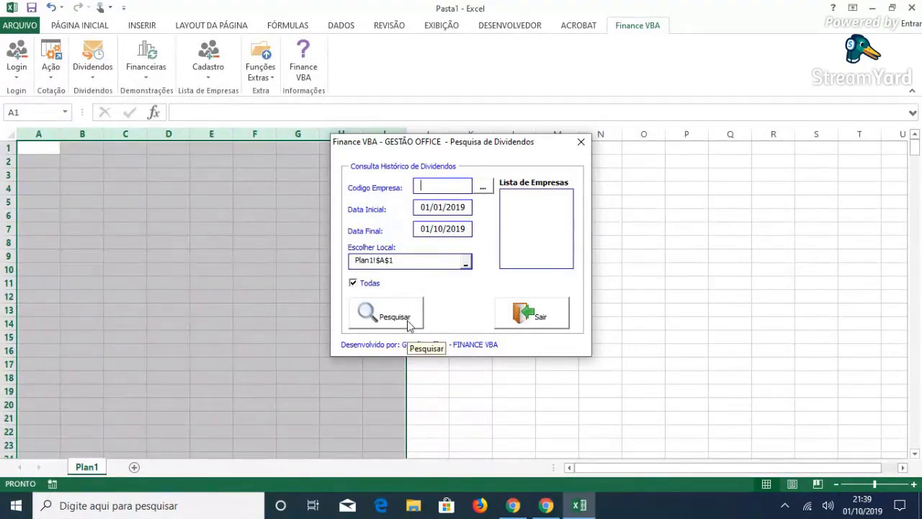
{"action": "left_click", "coordinate": [408, 324]}
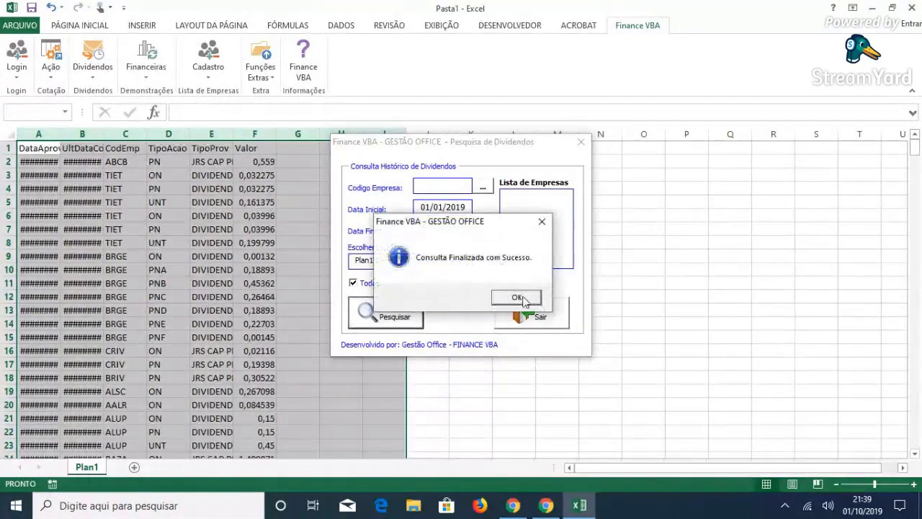
{"action": "left_click", "coordinate": [517, 298]}
- Close the search window and turn on AutoFilter for the dividend table headers
{"action": "left_click", "coordinate": [560, 324]}
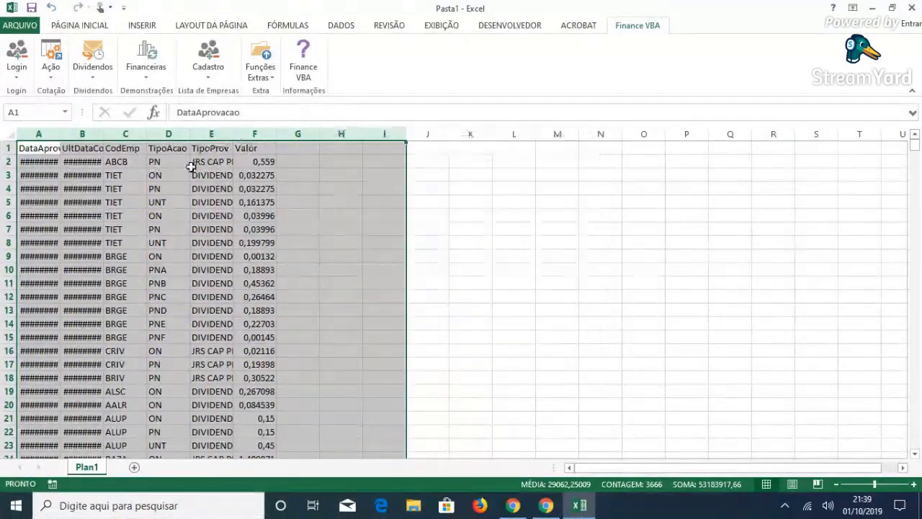
{"action": "left_click", "coordinate": [131, 147]}
{"action": "left_click", "coordinate": [341, 25]}
{"action": "left_click", "coordinate": [328, 58]}
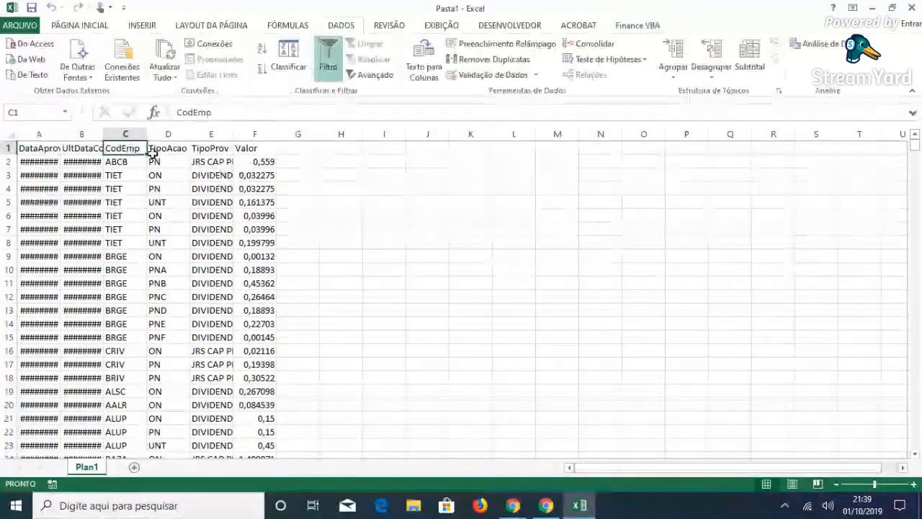
{"action": "left_click", "coordinate": [140, 147]}
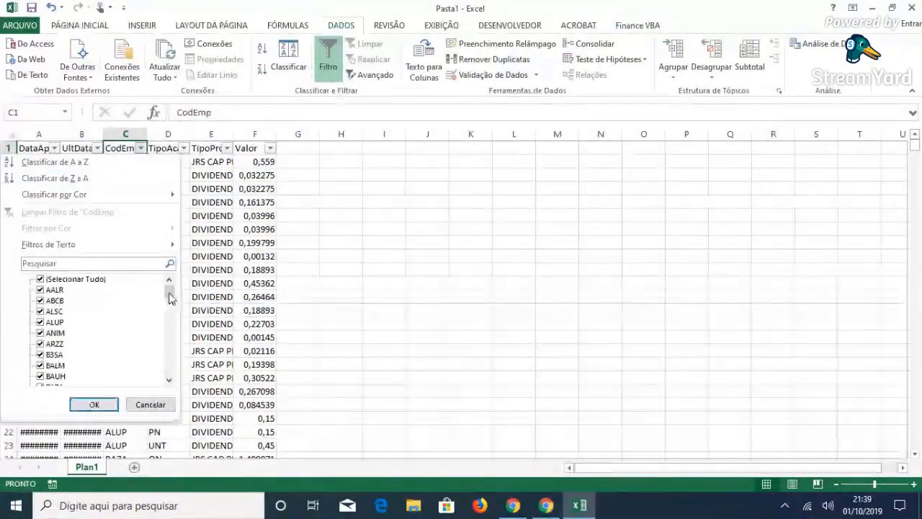
{"action": "left_click_drag", "start_coordinate": [170, 291], "coordinate": [167, 388]}
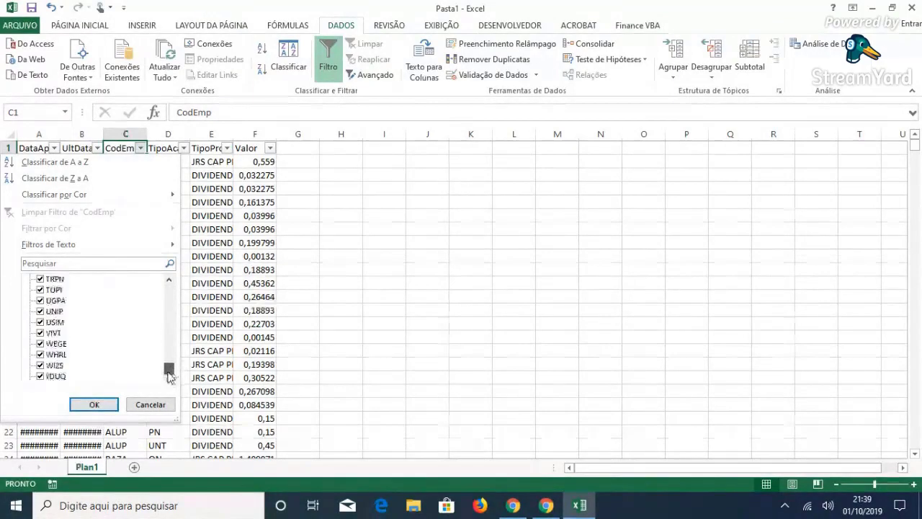
{"action": "left_click", "coordinate": [473, 296]}
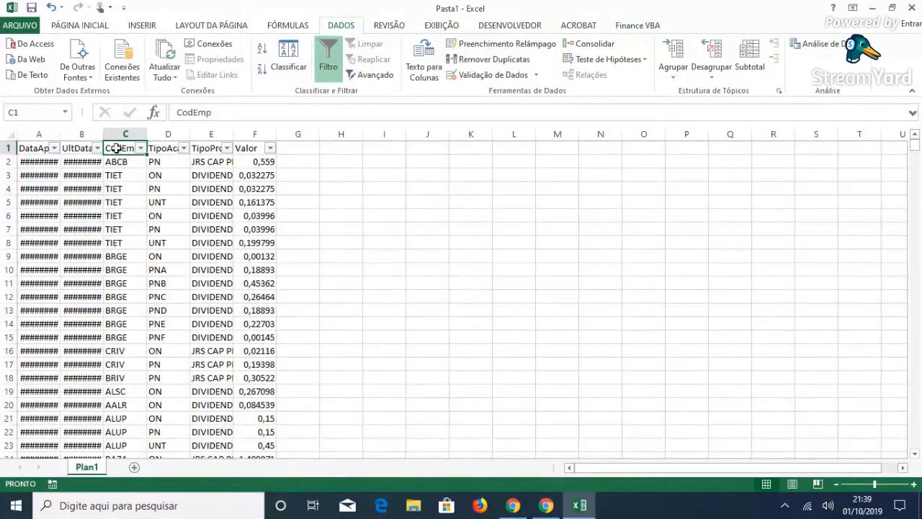
- Widen columns B and A so the dividend dates show in full
{"action": "left_click_drag", "start_coordinate": [104, 134], "coordinate": [125, 134]}
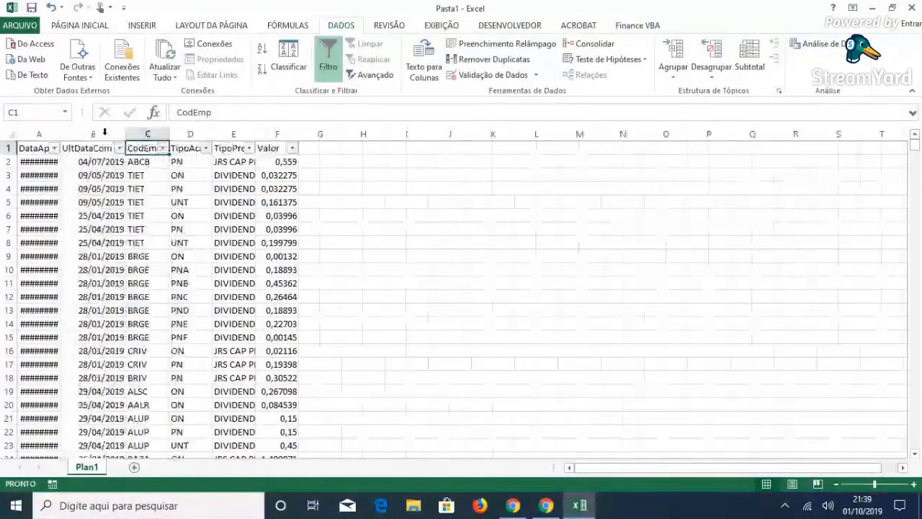
{"action": "double_click", "coordinate": [60, 134]}
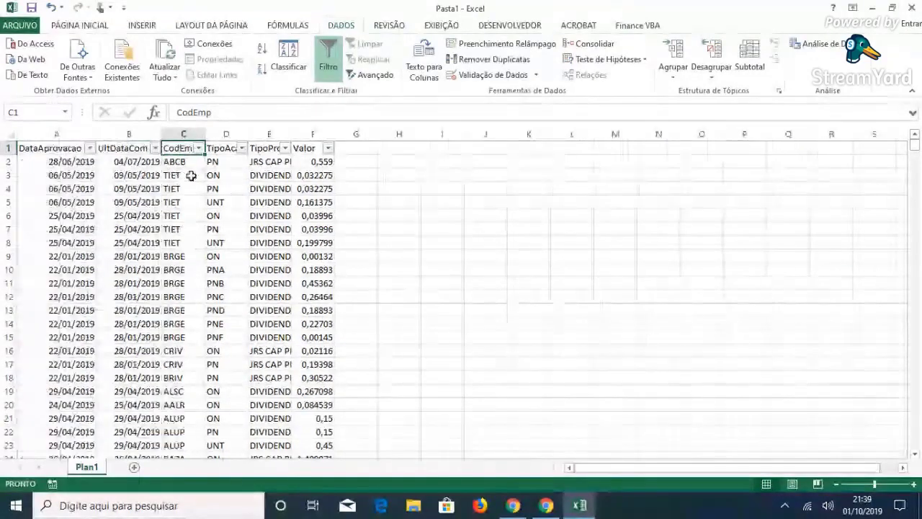
{"action": "left_click", "coordinate": [241, 149]}
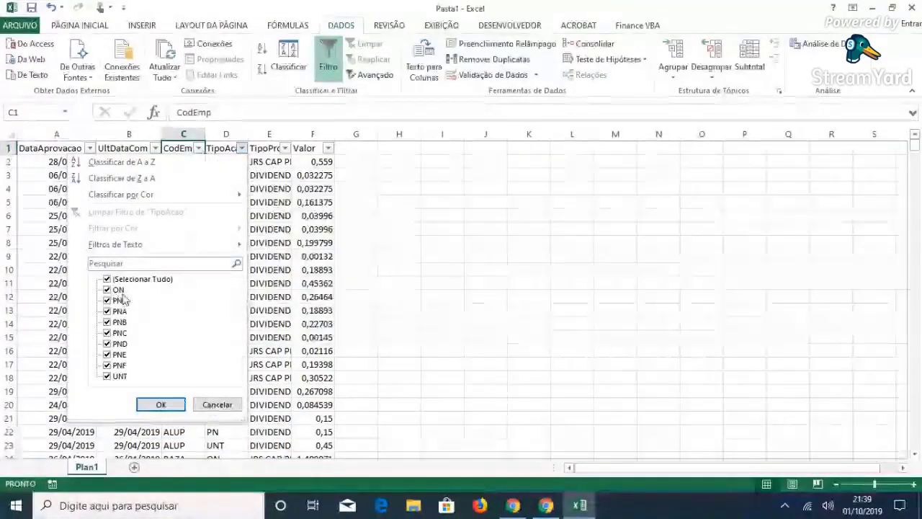
{"action": "left_click", "coordinate": [249, 206]}
- AutoFit column E so TipoProv values like JRS CAP PROPRIO show fully
{"action": "left_click", "coordinate": [173, 164]}
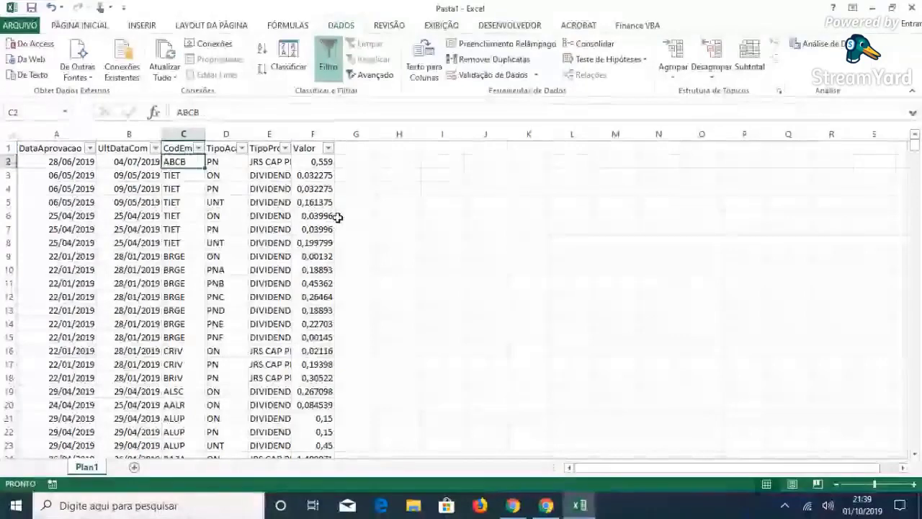
{"action": "left_click", "coordinate": [223, 161]}
{"action": "left_click", "coordinate": [276, 161]}
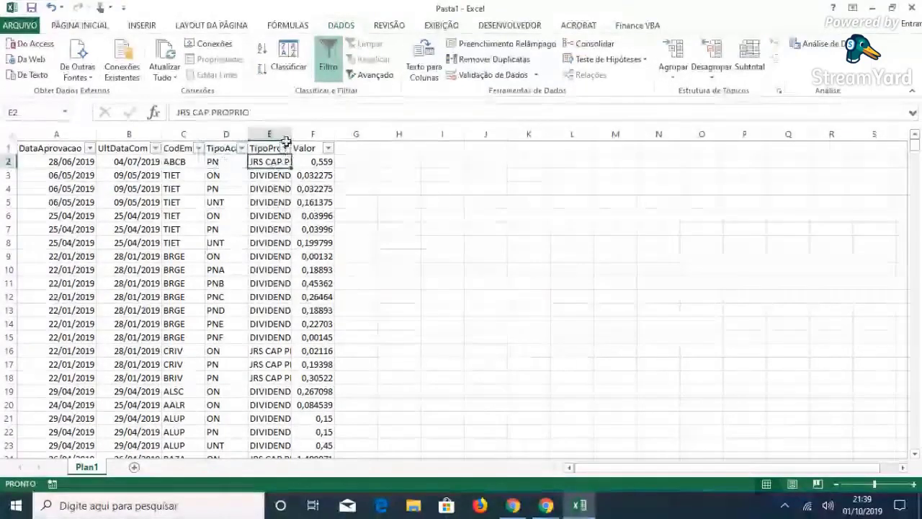
{"action": "double_click", "coordinate": [291, 134]}
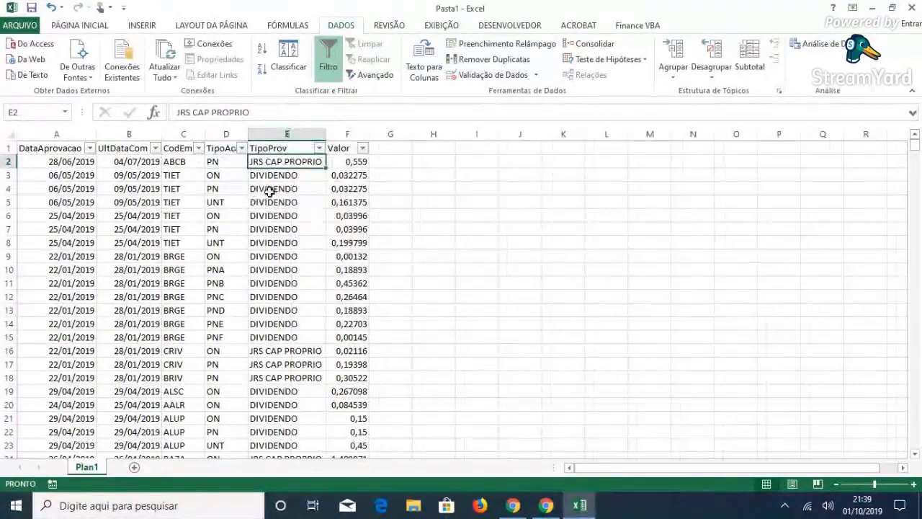
{"action": "left_click", "coordinate": [354, 162]}
- Copy the TIET company code from cell C3
{"action": "left_click", "coordinate": [175, 175]}
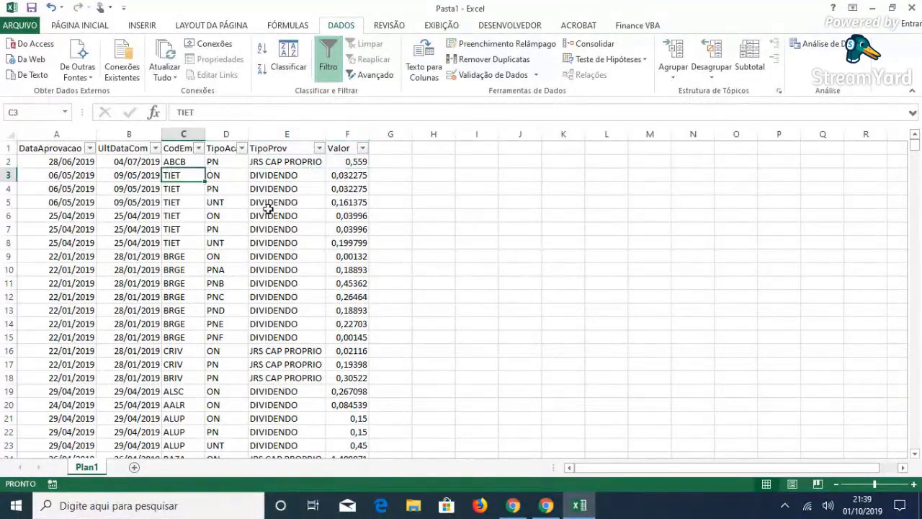
{"action": "left_click", "coordinate": [194, 176]}
{"action": "double_click", "coordinate": [210, 116]}
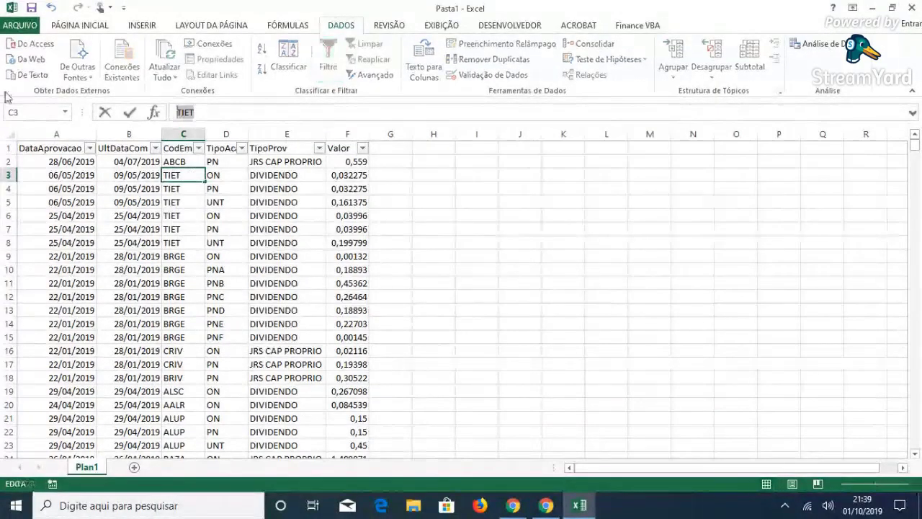
{"action": "key", "text": "Escape"}
- Filter the CodEmp column to TIET rows only
{"action": "left_click", "coordinate": [198, 147]}
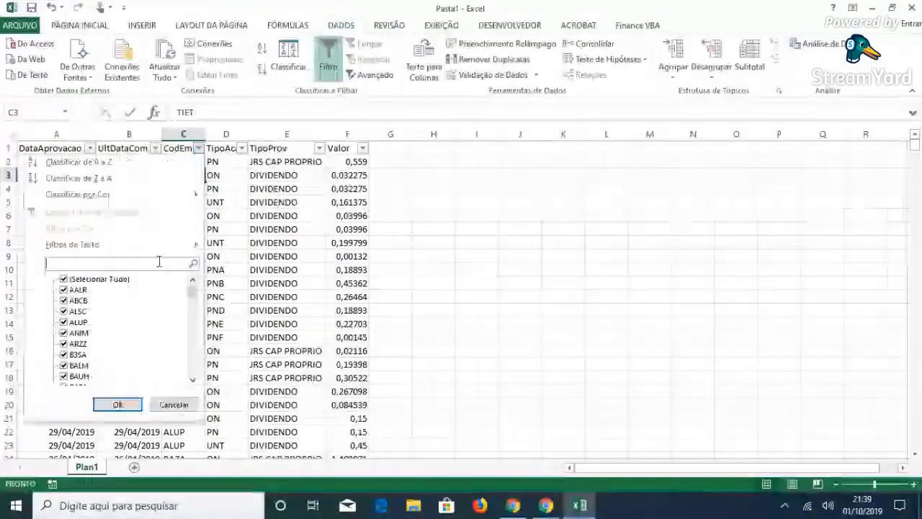
{"action": "type", "text": "TIET"}
{"action": "key", "text": "Return"}
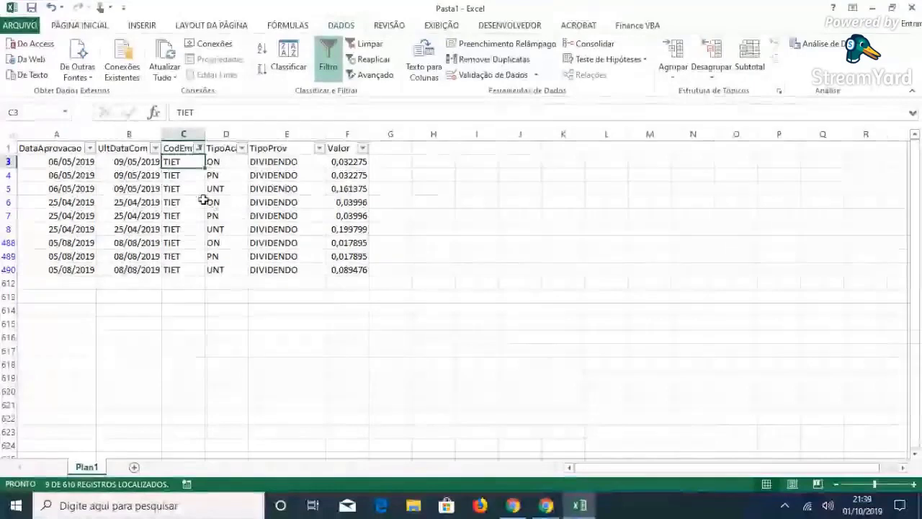
{"action": "left_click_drag", "start_coordinate": [129, 161], "coordinate": [133, 188]}
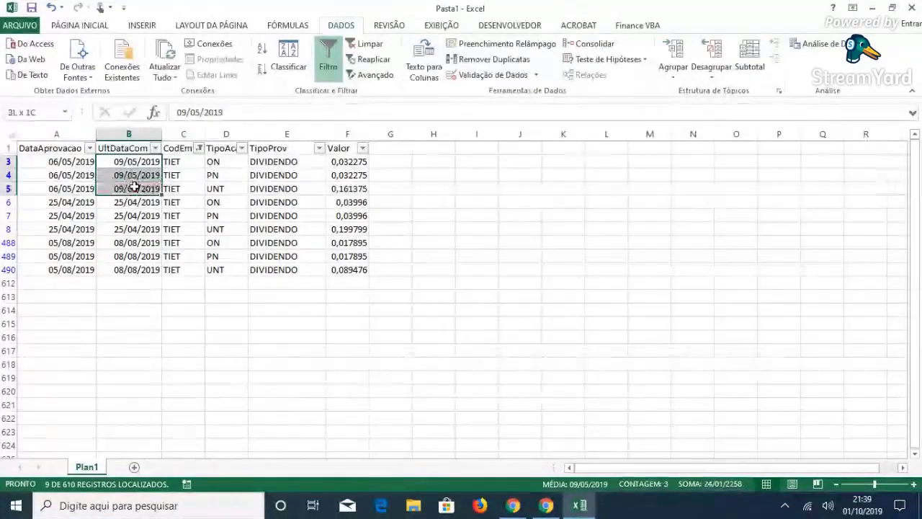
- Review the TIET ON, PN and UNT records, then clear the filter to show all rows
{"action": "left_click", "coordinate": [232, 162]}
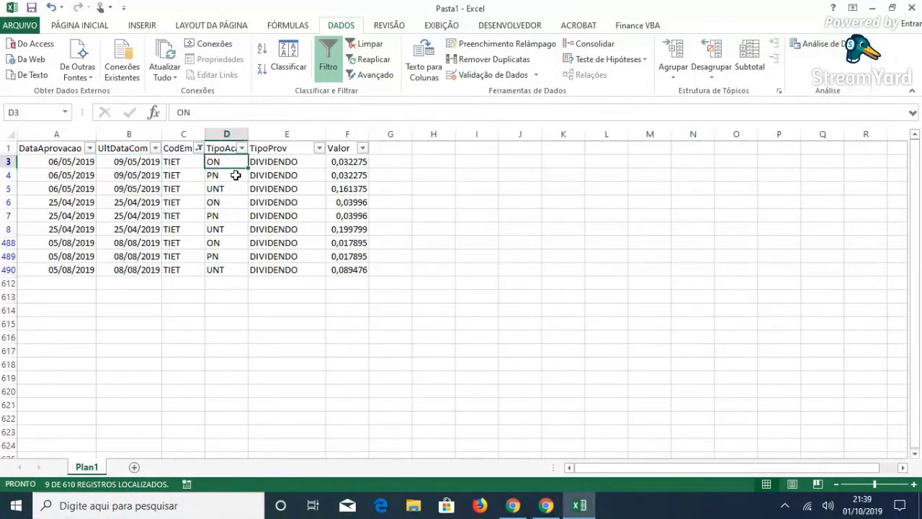
{"action": "left_click", "coordinate": [236, 173]}
{"action": "left_click", "coordinate": [236, 188]}
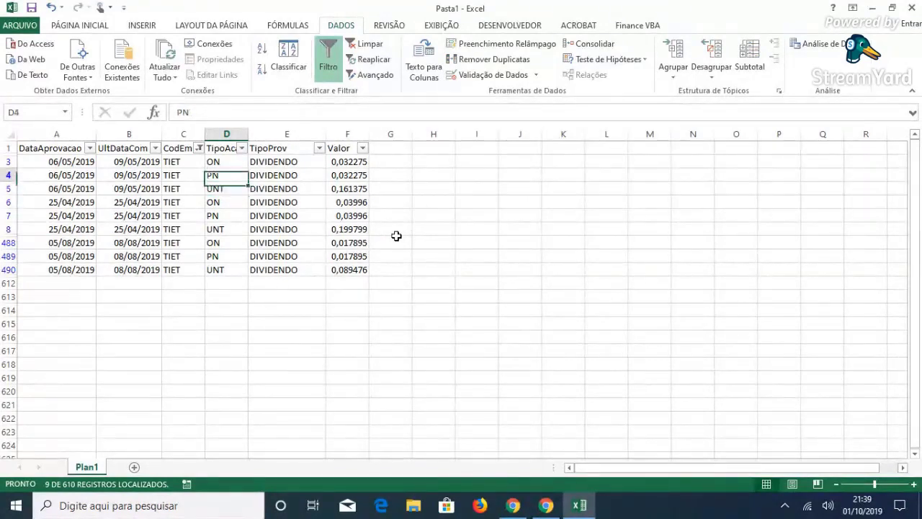
{"action": "key", "text": "Up"}
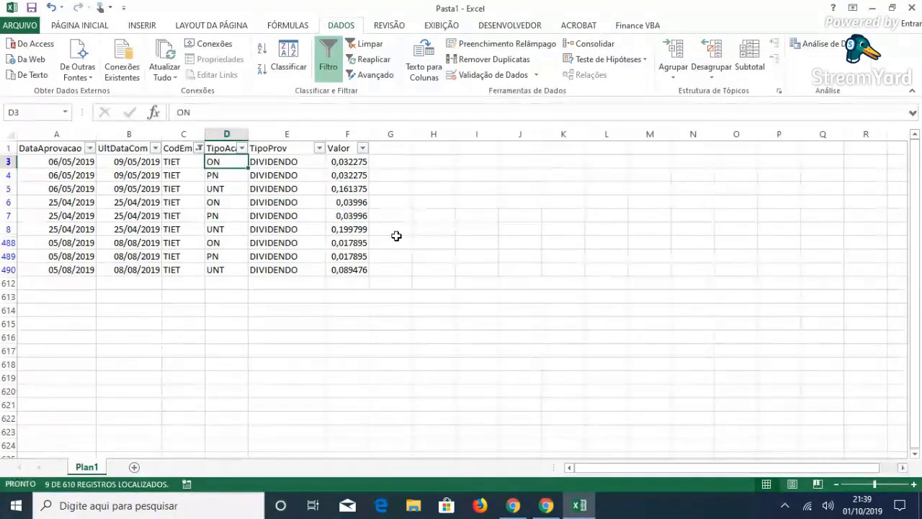
{"action": "key", "text": "Down"}
{"action": "key", "text": "Down"}
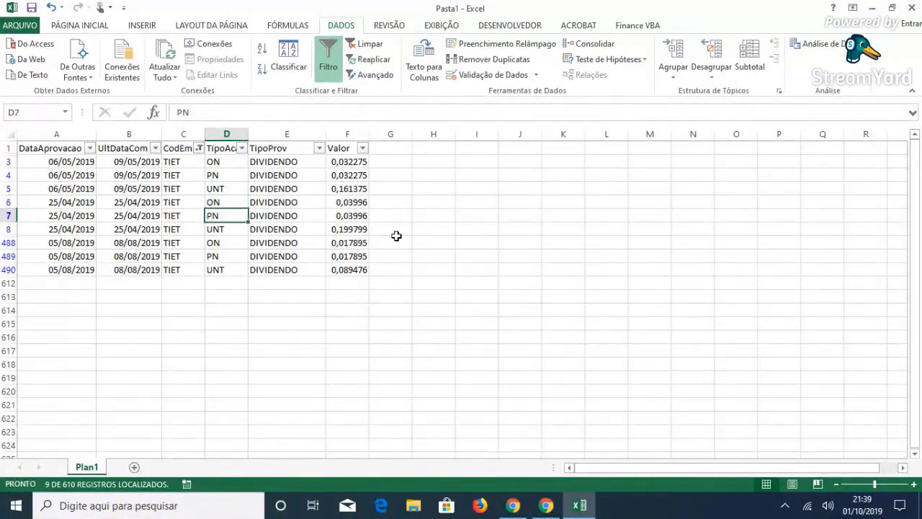
{"action": "key", "text": "Down"}
{"action": "key", "text": "Down"}
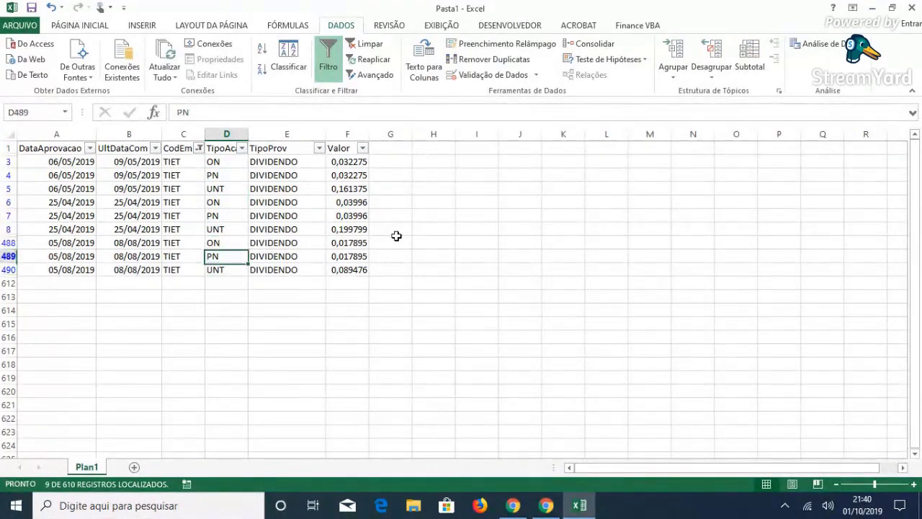
{"action": "key", "text": "Up"}
{"action": "key", "text": "Left"}
{"action": "key", "text": "Left"}
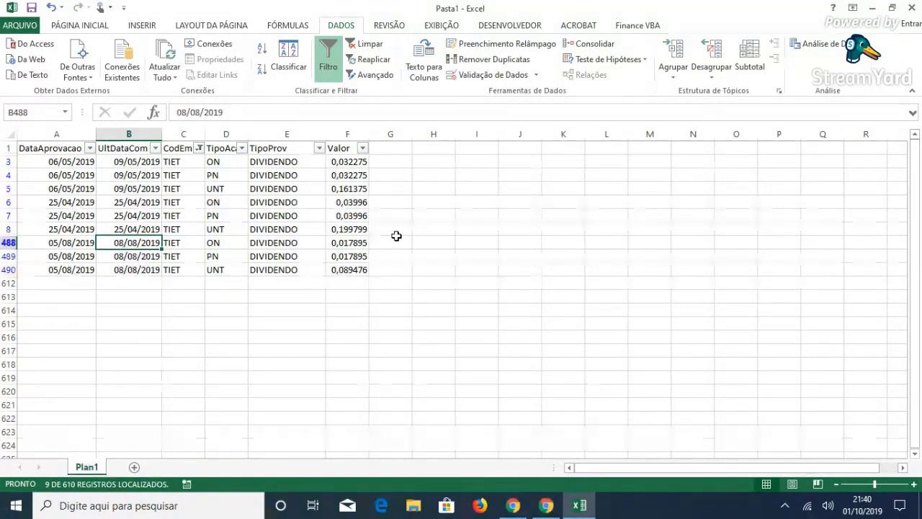
{"action": "left_click", "coordinate": [367, 44]}
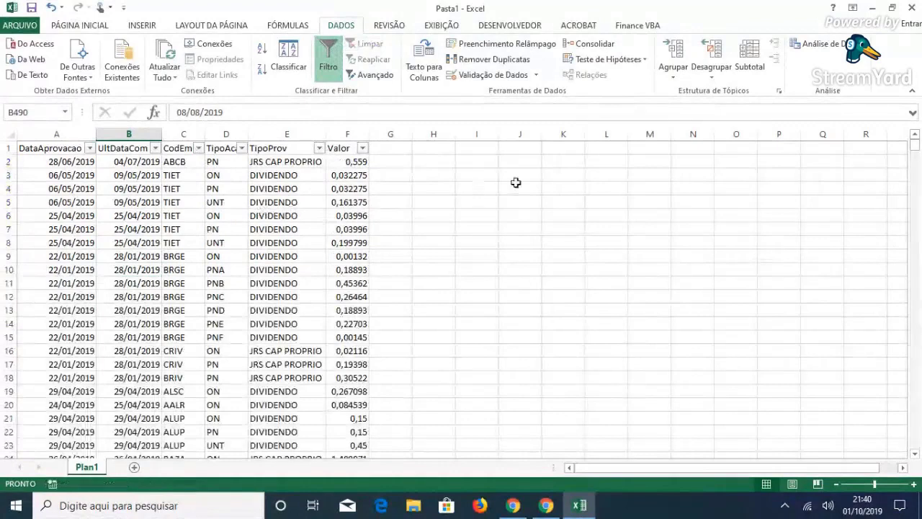
{"action": "left_click", "coordinate": [645, 26]}
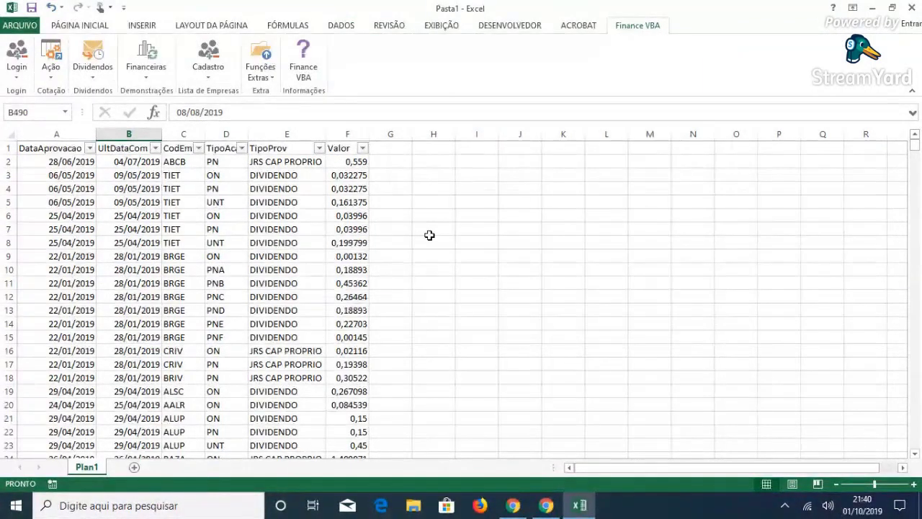
- Run the company registry query with its output placed at cell J1
{"action": "left_click", "coordinate": [206, 78]}
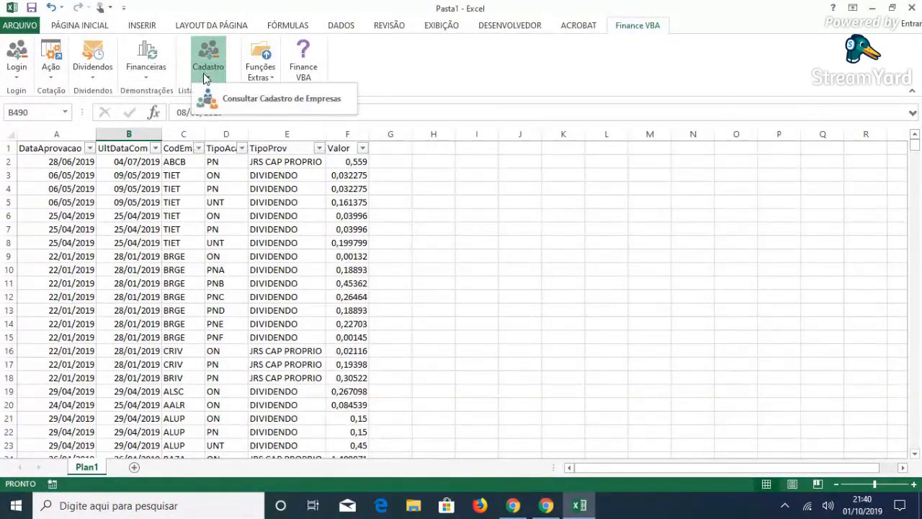
{"action": "left_click", "coordinate": [258, 97]}
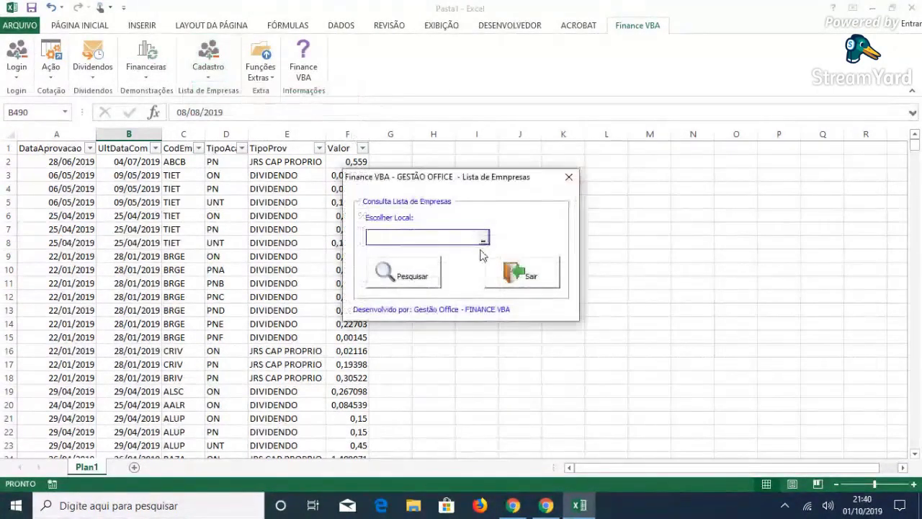
{"action": "left_click", "coordinate": [484, 239]}
{"action": "left_click", "coordinate": [512, 147]}
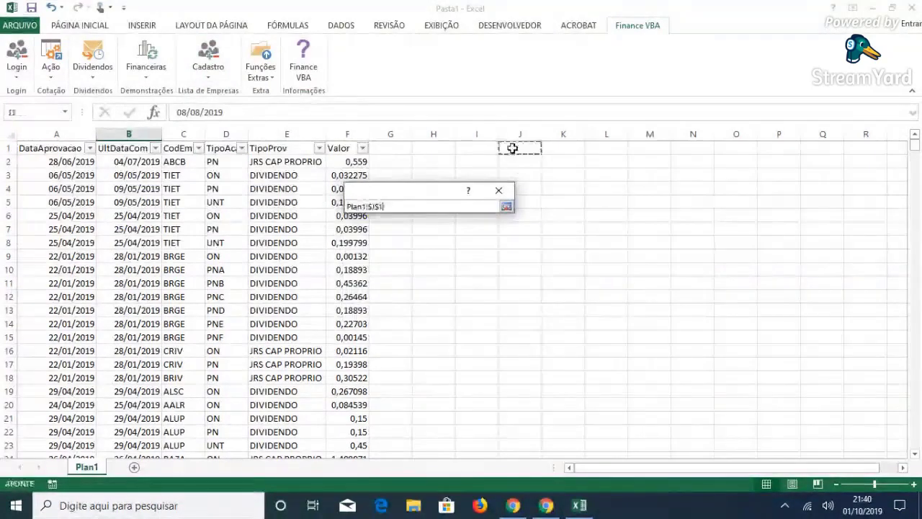
{"action": "left_click", "coordinate": [507, 208]}
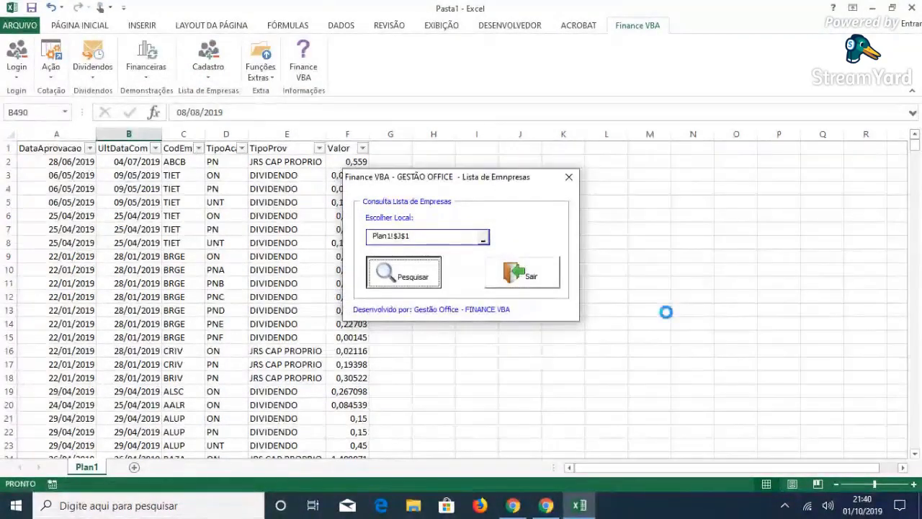
{"action": "left_click", "coordinate": [514, 294]}
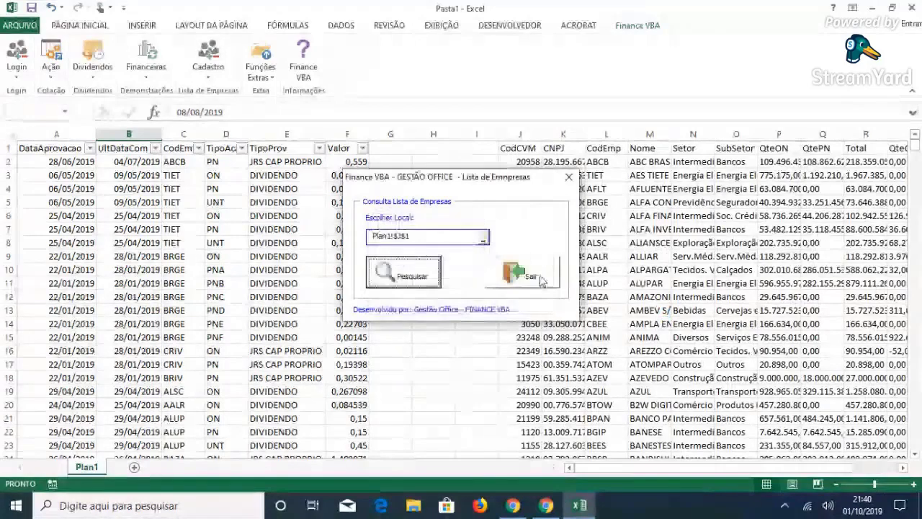
{"action": "left_click", "coordinate": [522, 276]}
- Browse the imported headers from CodCVM to CodigosAcao and check TIET's stock codes
{"action": "left_click", "coordinate": [511, 148]}
{"action": "key", "text": "Right"}
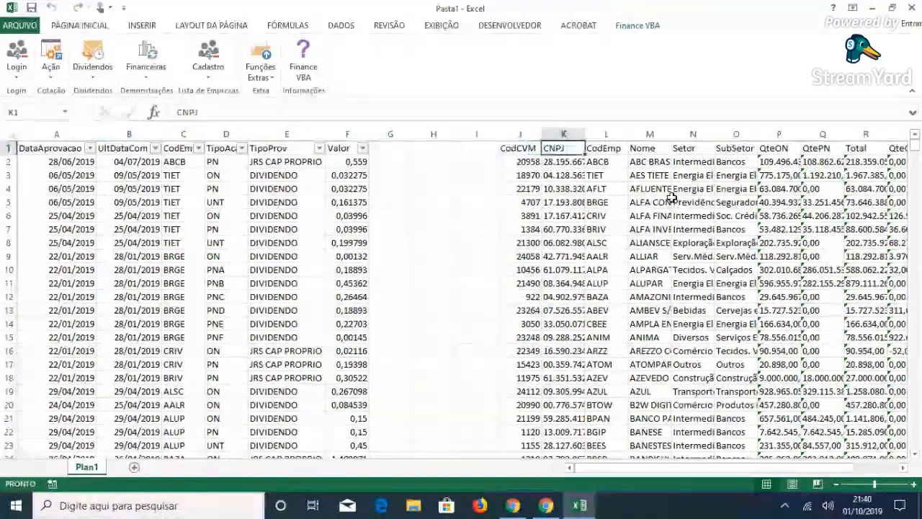
{"action": "key", "text": "Right"}
{"action": "key", "text": "Right"}
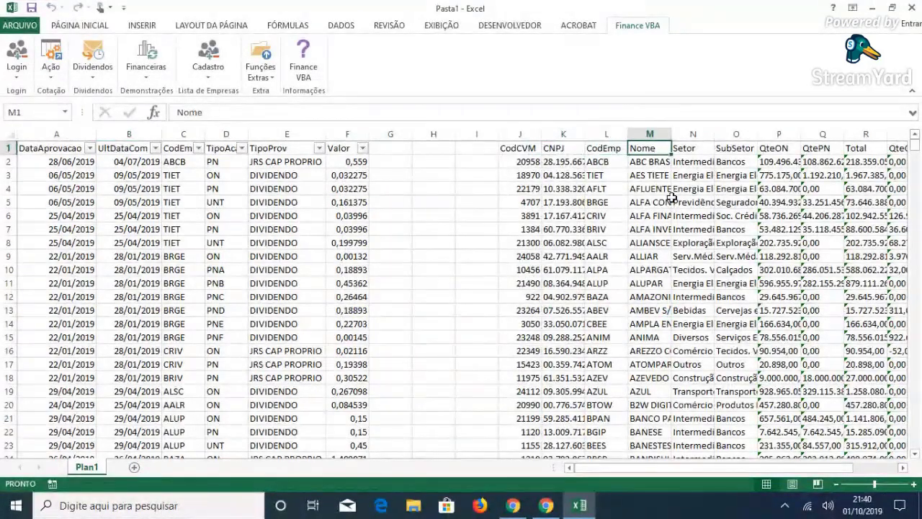
{"action": "key", "text": "Right"}
{"action": "key", "text": "Right"}
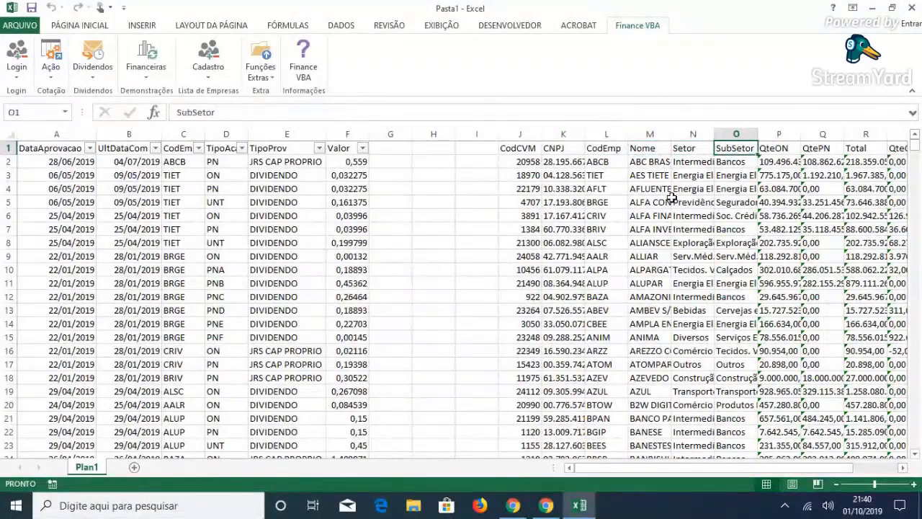
{"action": "key", "text": "Right"}
{"action": "key", "text": "Right"}
{"action": "key", "text": "Right"}
{"action": "key", "text": "Right"}
{"action": "key", "text": "Right"}
{"action": "key", "text": "Right"}
{"action": "key", "text": "Right"}
{"action": "key", "text": "Right"}
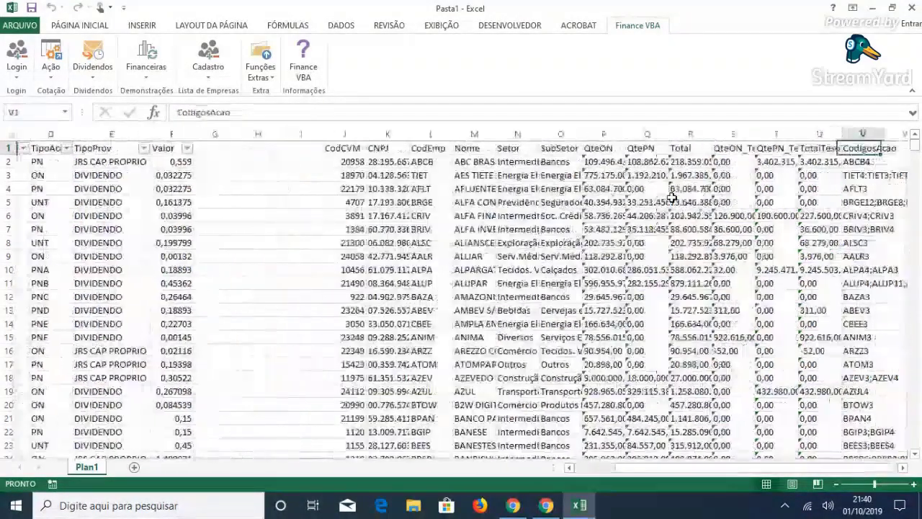
{"action": "key", "text": "Left"}
{"action": "key", "text": "Left"}
{"action": "key", "text": "Left"}
{"action": "key", "text": "Left"}
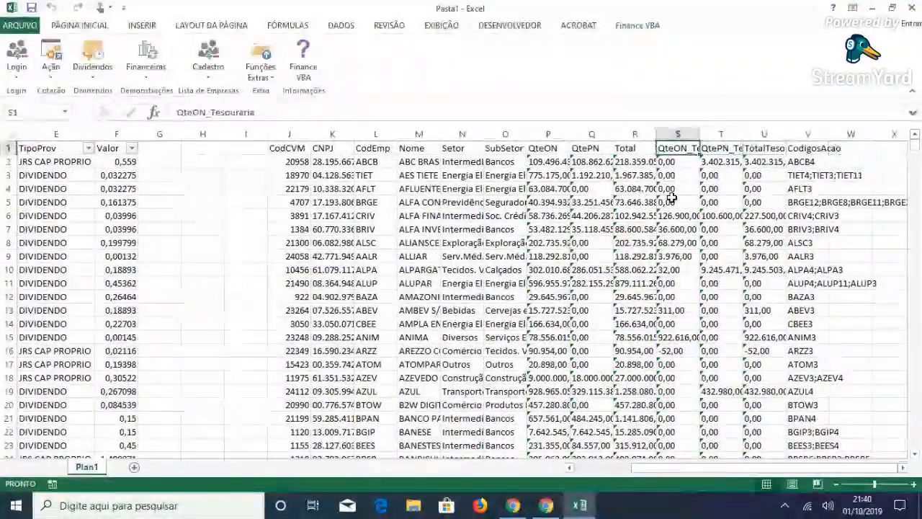
{"action": "key", "text": "Right"}
{"action": "key", "text": "Right"}
{"action": "key", "text": "Right"}
{"action": "key", "text": "Down"}
{"action": "key", "text": "Down"}
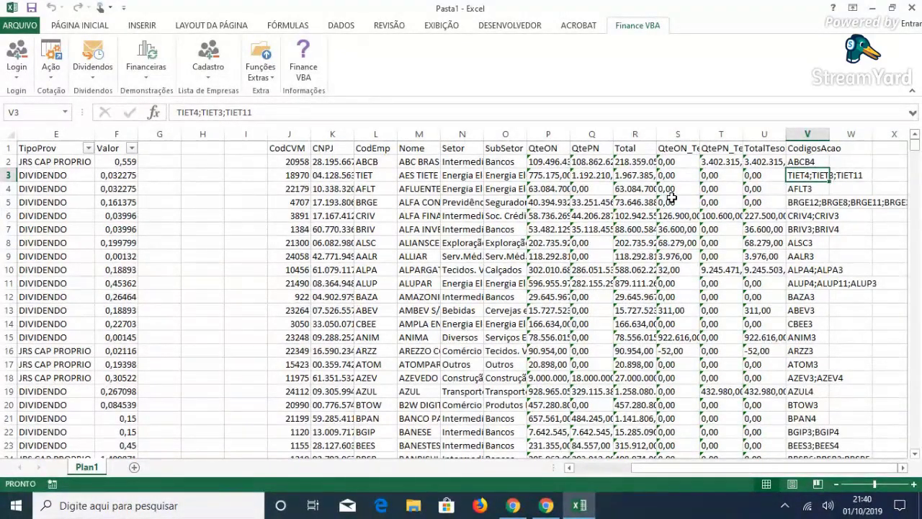
{"action": "key", "text": "Left"}
{"action": "key", "text": "Left"}
{"action": "key", "text": "Left"}
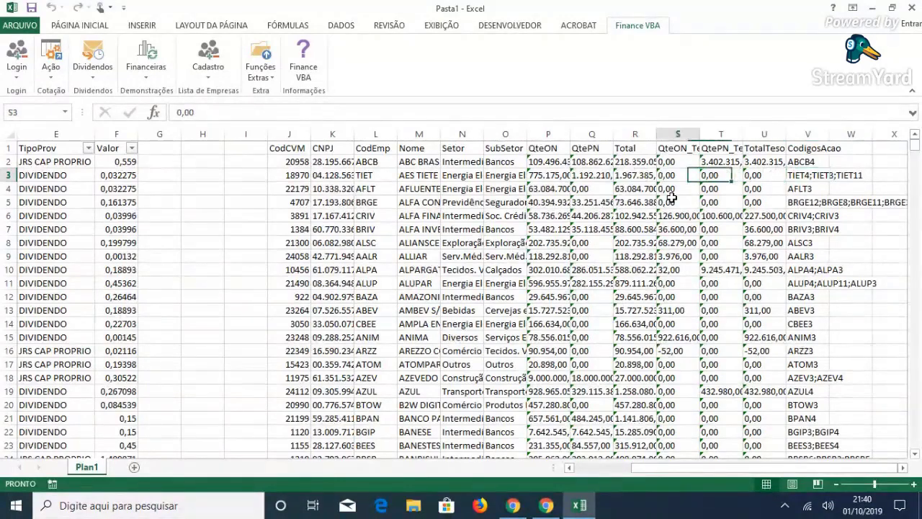
{"action": "key", "text": "Left"}
{"action": "key", "text": "Left"}
{"action": "key", "text": "Left"}
{"action": "key", "text": "Left"}
{"action": "key", "text": "Left"}
{"action": "key", "text": "Left"}
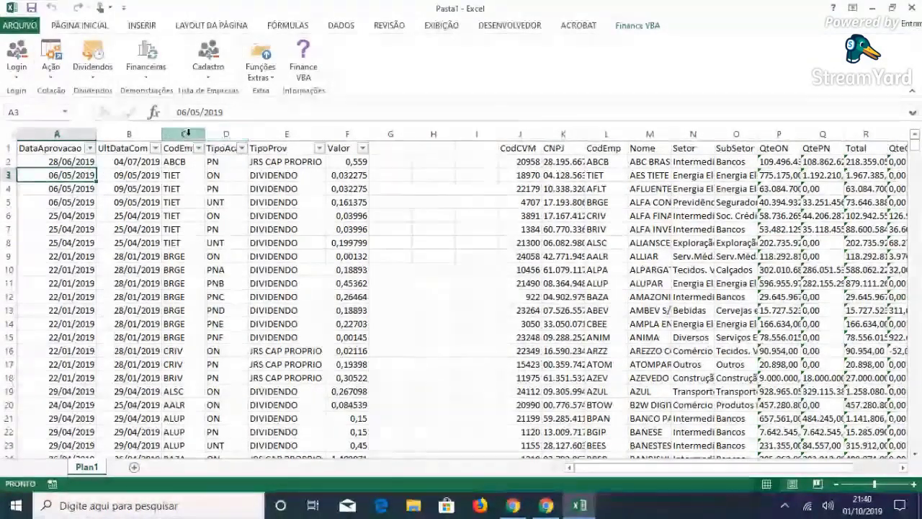
- Insert two empty columns before TipoAcao, headed Nome and Setor
{"action": "left_click", "coordinate": [227, 133]}
{"action": "right_click", "coordinate": [226, 134]}
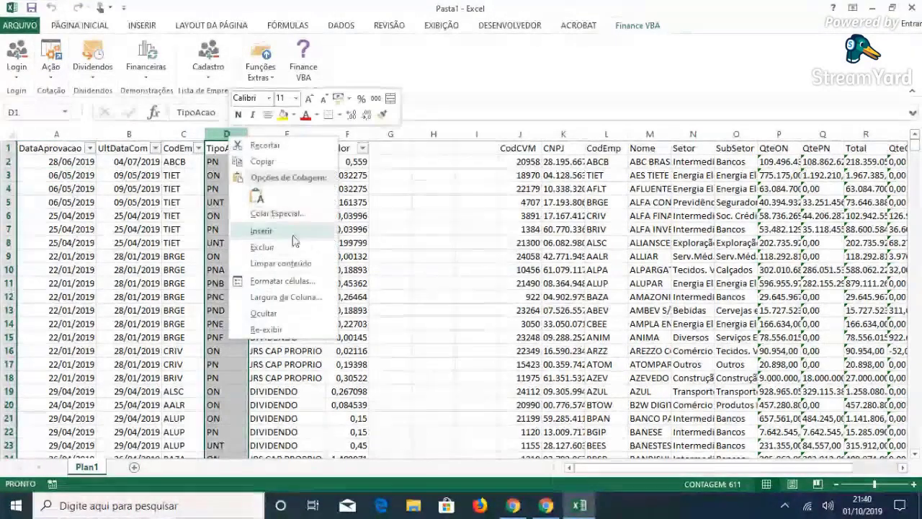
{"action": "left_click", "coordinate": [256, 230]}
{"action": "right_click", "coordinate": [234, 202]}
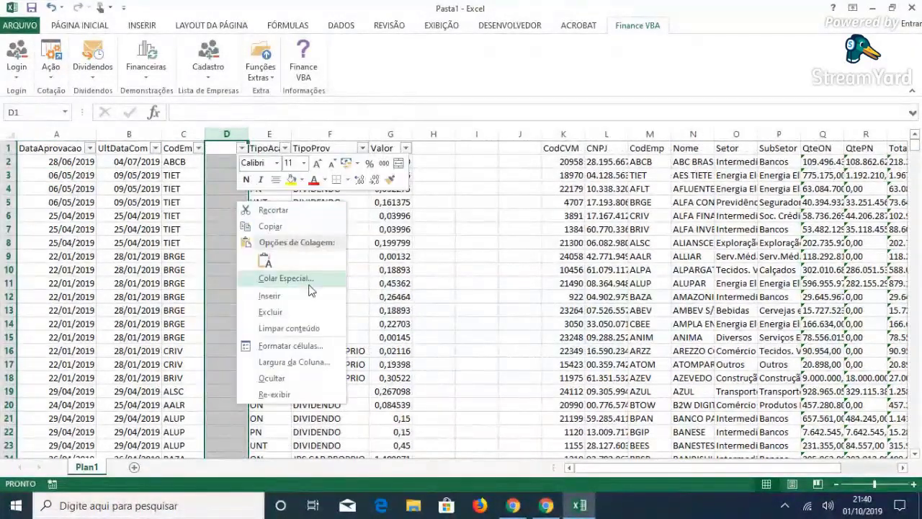
{"action": "left_click", "coordinate": [259, 297]}
{"action": "double_click", "coordinate": [227, 148]}
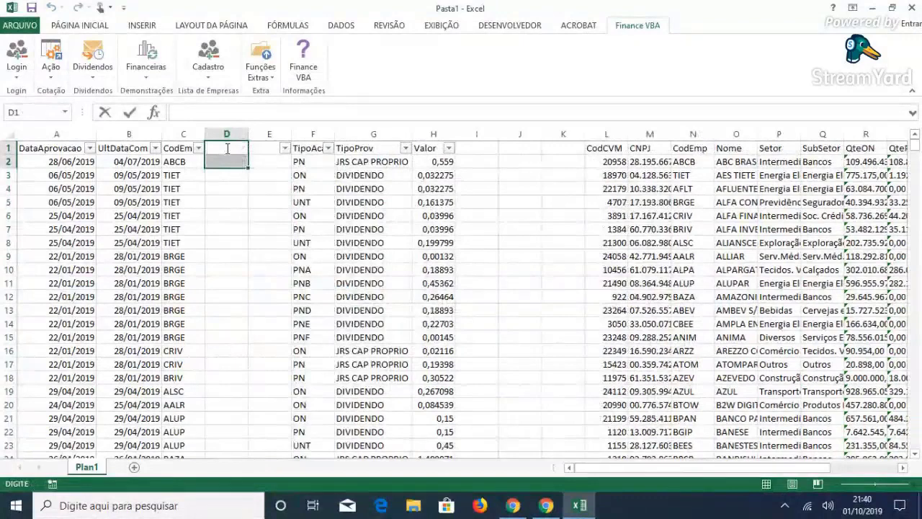
{"action": "key", "text": "Escape"}
{"action": "type", "text": "nOME"}
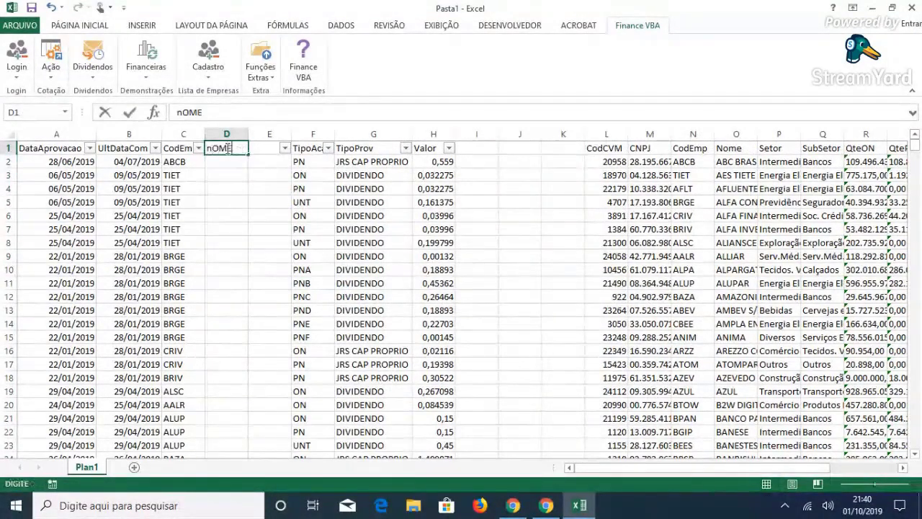
{"action": "key", "text": "Tab"}
{"action": "type", "text": "Se"}
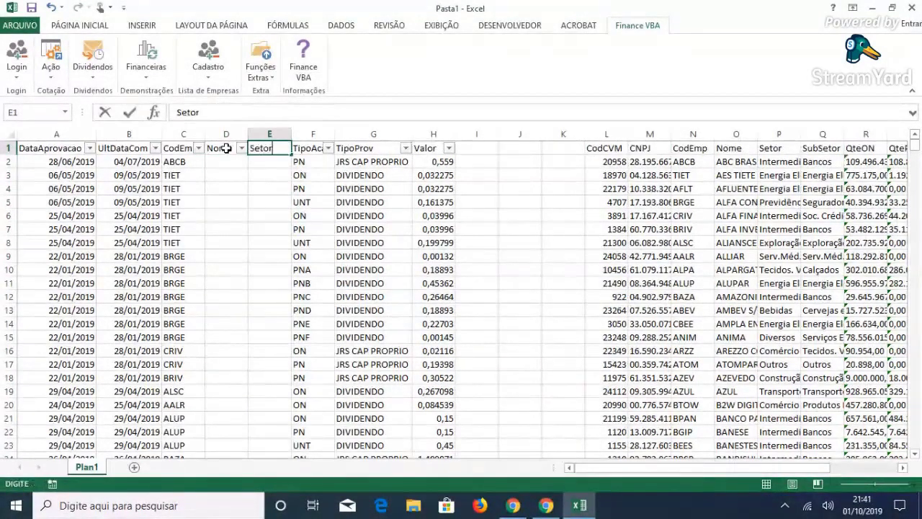
{"action": "key", "text": "Return"}
- Enter the company name lookup =PROCV(C2;N:O;2;0) in D2
{"action": "type", "text": "="}
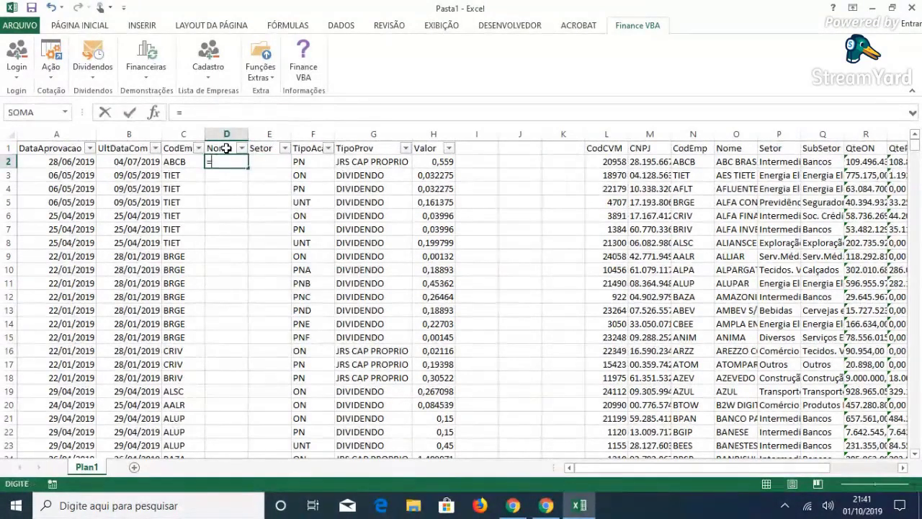
{"action": "type", "text": "procv("}
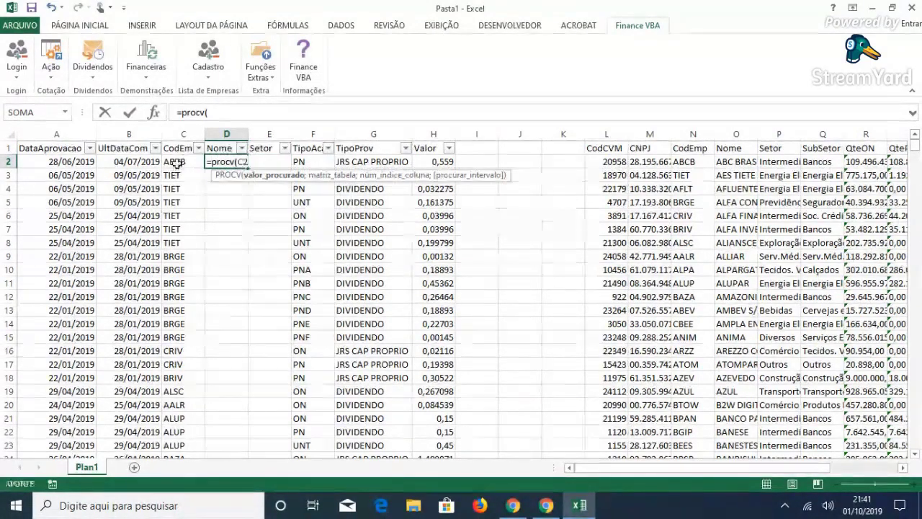
{"action": "left_click", "coordinate": [176, 162]}
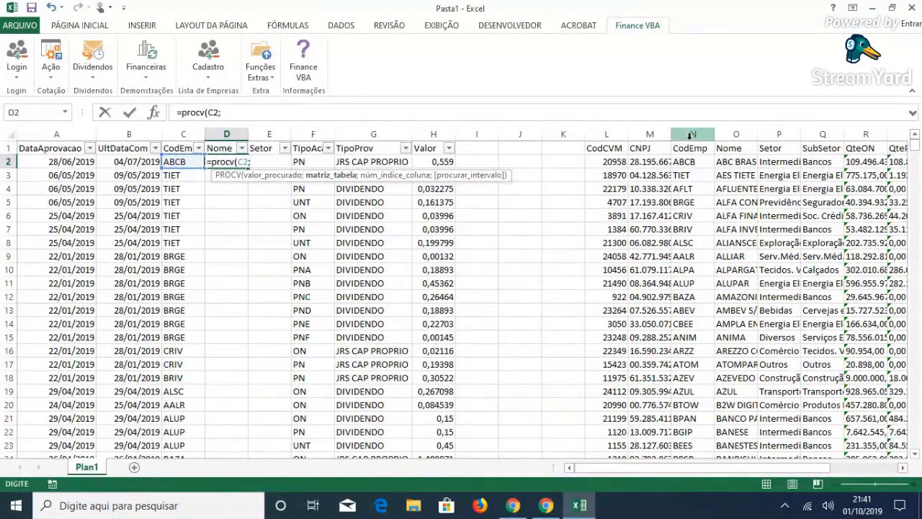
{"action": "left_click_drag", "start_coordinate": [689, 135], "coordinate": [735, 134]}
{"action": "type", "text": ";"}
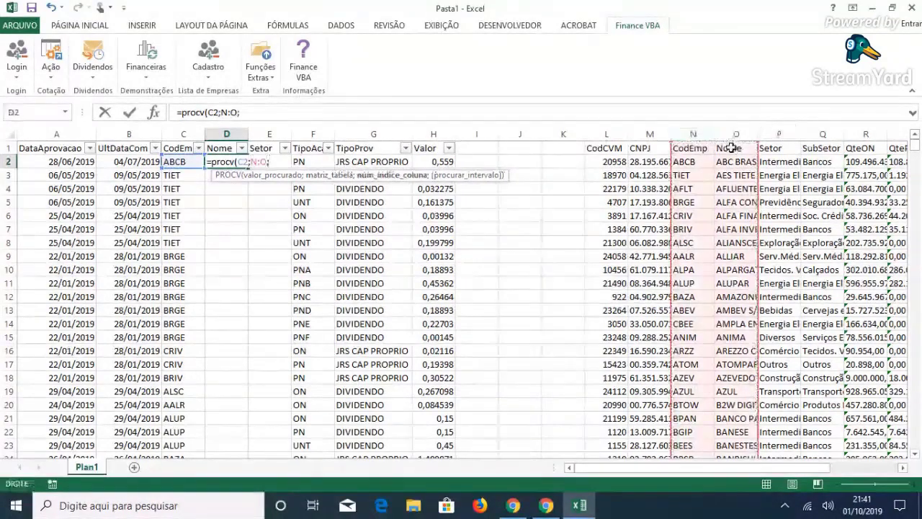
{"action": "type", "text": "2;0)"}
{"action": "key", "text": "Return"}
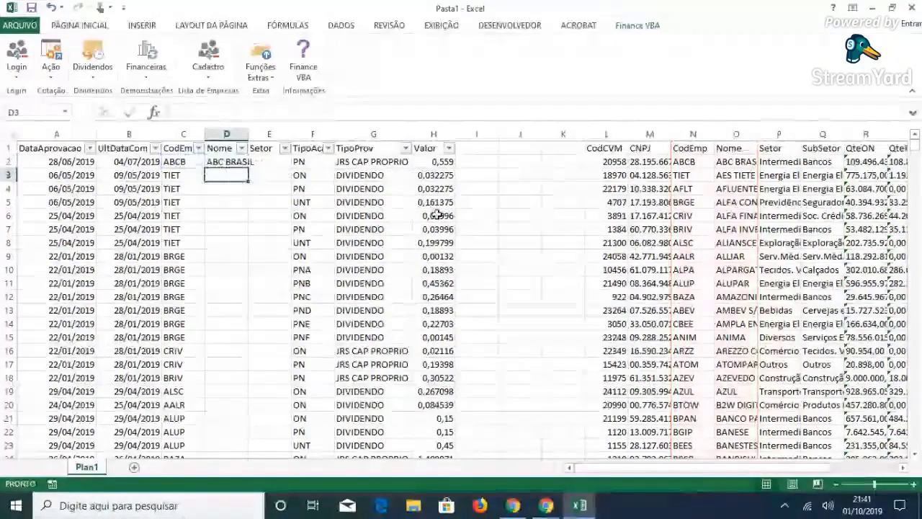
- Enter the sector lookup =PROCV(C2;N:P;3;0) in E2
{"action": "left_click", "coordinate": [271, 161]}
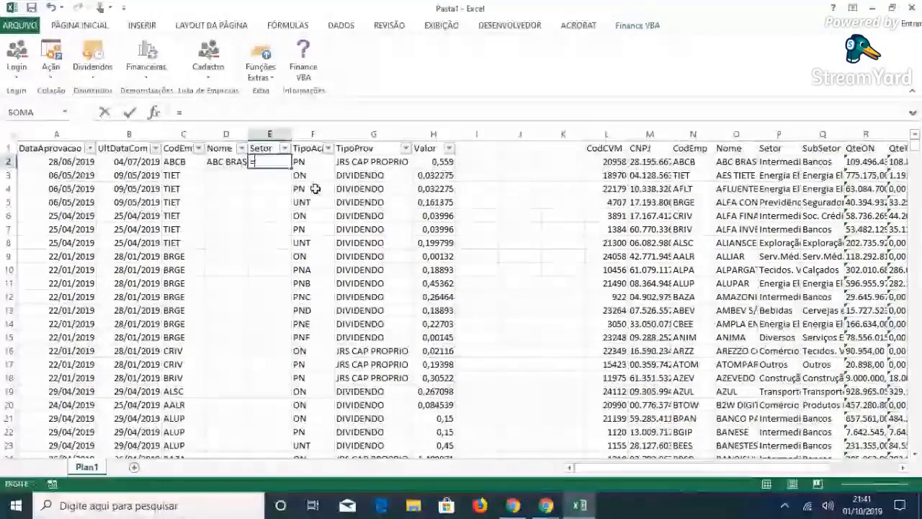
{"action": "type", "text": "=procv("}
{"action": "left_click", "coordinate": [186, 162]}
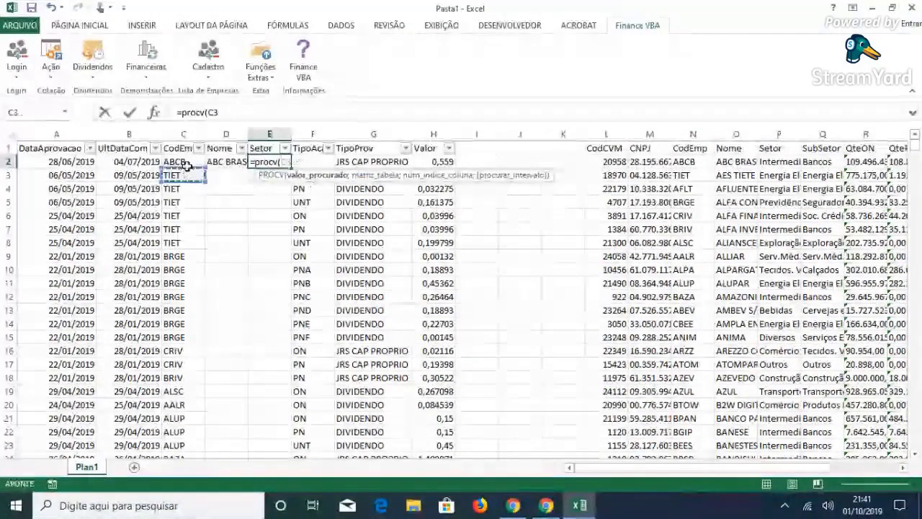
{"action": "type", "text": ";"}
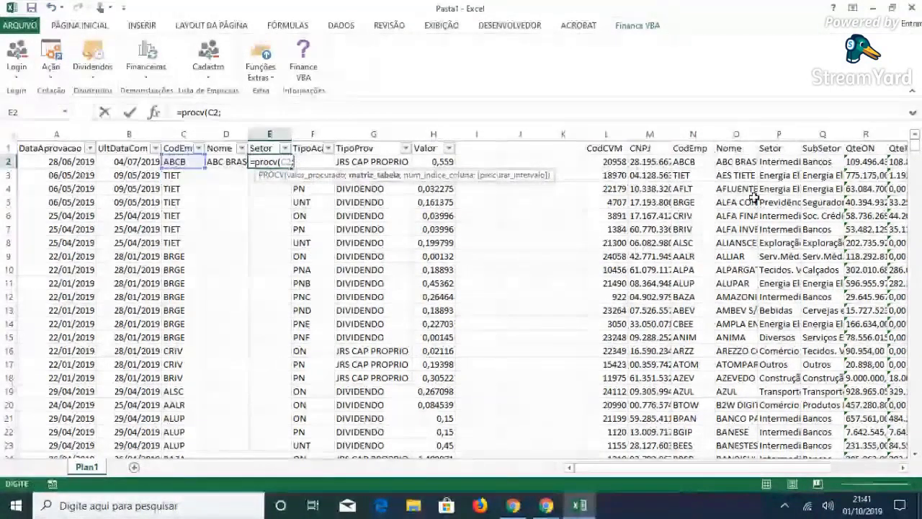
{"action": "left_click_drag", "start_coordinate": [693, 134], "coordinate": [791, 147]}
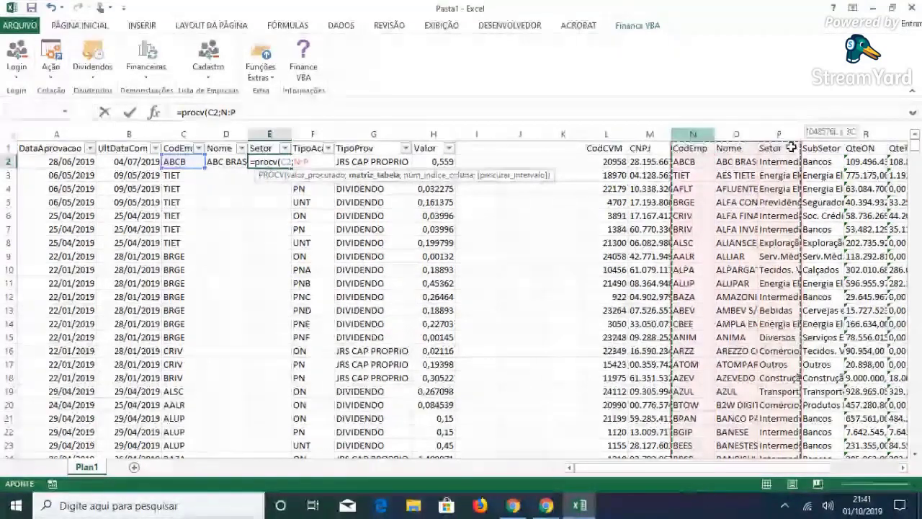
{"action": "type", "text": ";"}
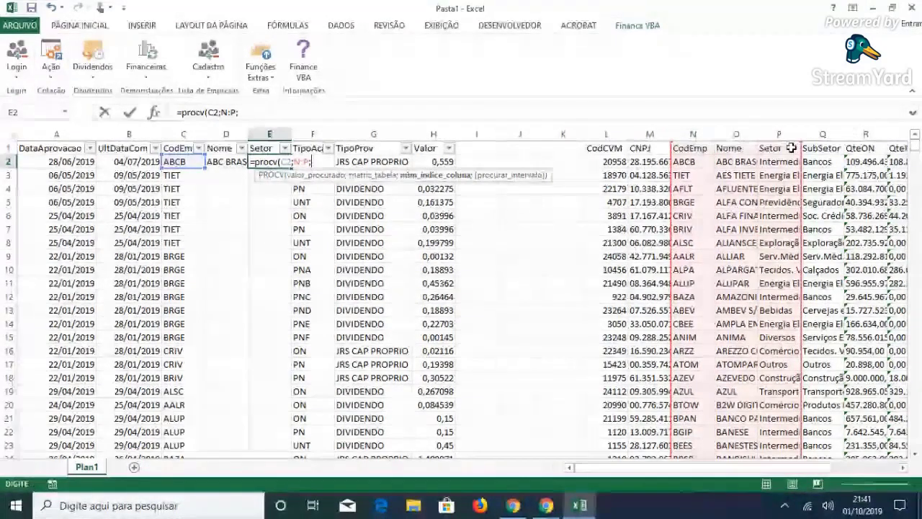
{"action": "type", "text": "3;0"}
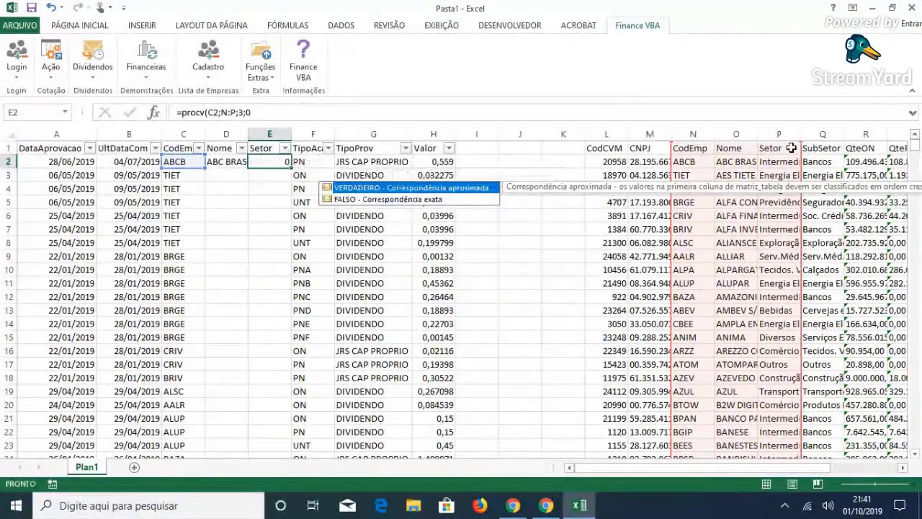
{"action": "key", "text": "Return"}
- Fill both lookup formulas down the whole table and select the table from A1
{"action": "left_click", "coordinate": [229, 163]}
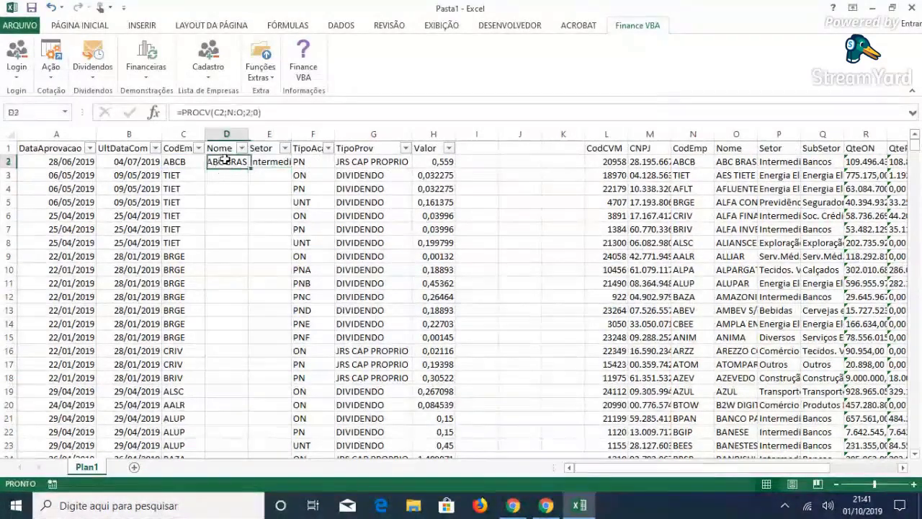
{"action": "left_click_drag", "start_coordinate": [238, 165], "coordinate": [272, 162]}
{"action": "double_click", "coordinate": [291, 168]}
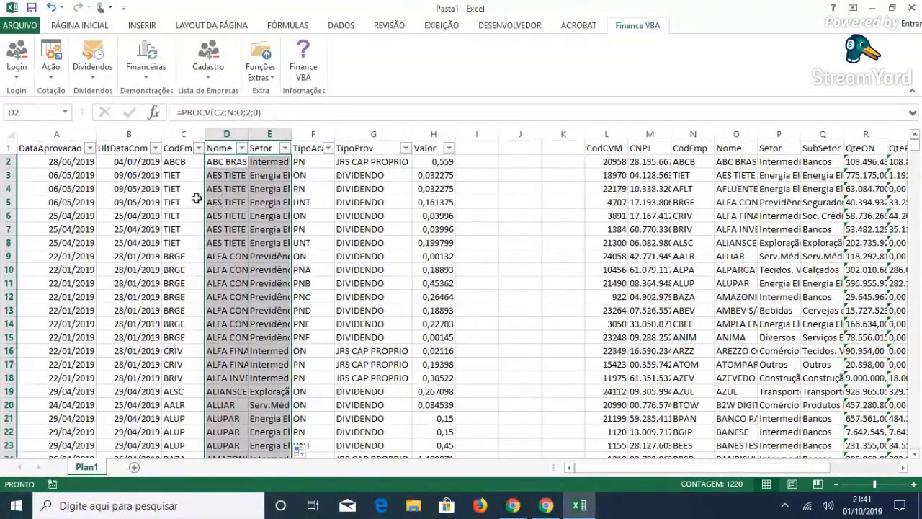
{"action": "left_click", "coordinate": [265, 166]}
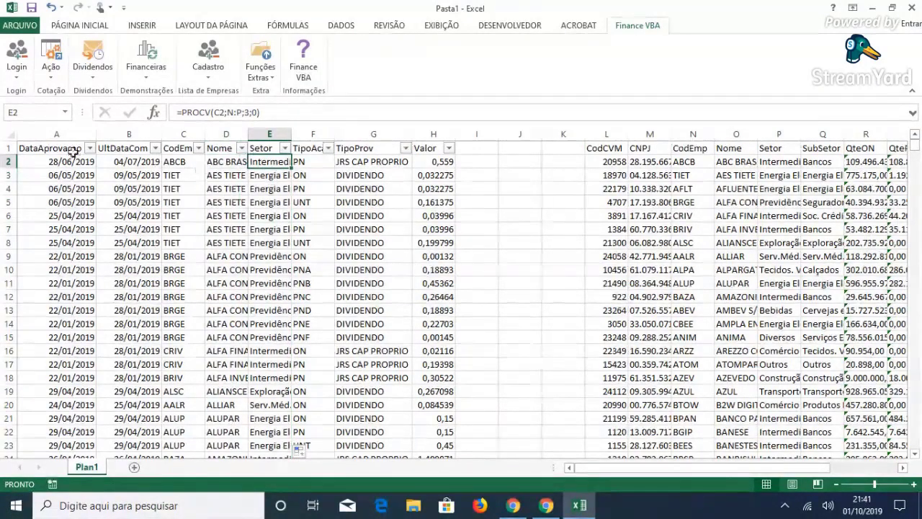
{"action": "mouse_move", "coordinate": [54, 148]}
{"action": "left_mouse_down"}
{"action": "mouse_move", "coordinate": [414, 173]}
{"action": "mouse_move", "coordinate": [437, 229]}
{"action": "left_mouse_up"}
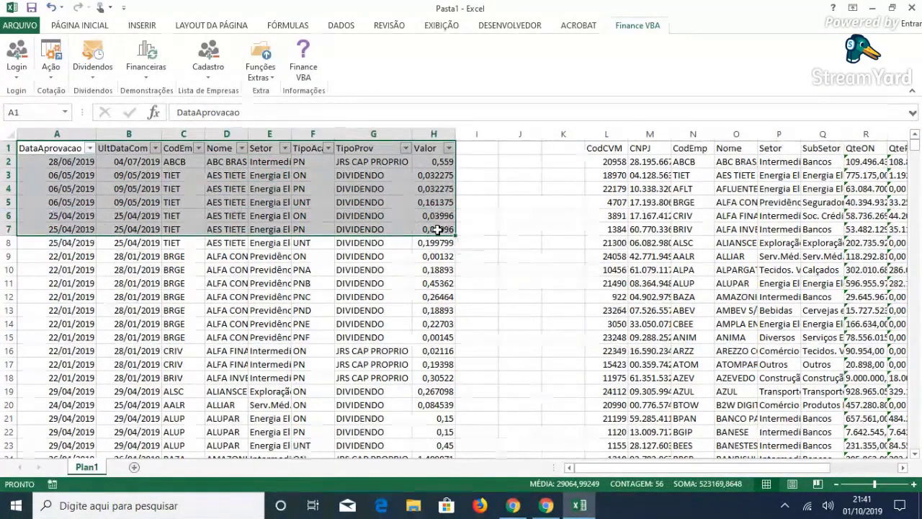
- Create a pivot on a new sheet from the dividend table with Setor as row labels, then browse the sectors
{"action": "key", "text": "ctrl+shift+Down"}
{"action": "left_click", "coordinate": [134, 27]}
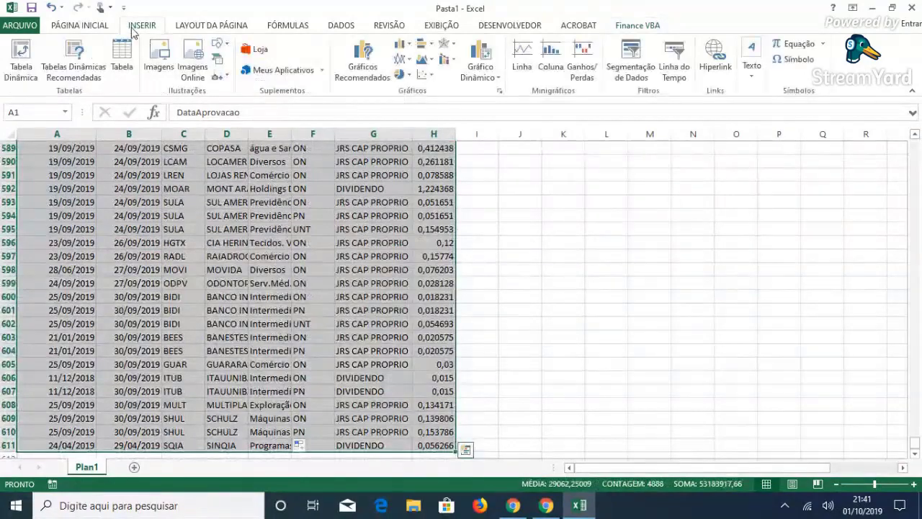
{"action": "left_click", "coordinate": [20, 61]}
{"action": "left_click", "coordinate": [498, 347]}
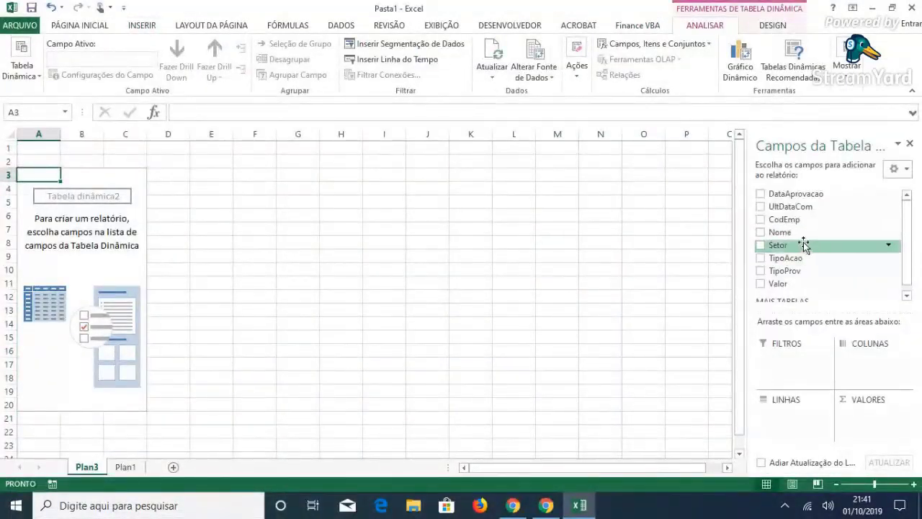
{"action": "left_click_drag", "start_coordinate": [783, 246], "coordinate": [796, 419]}
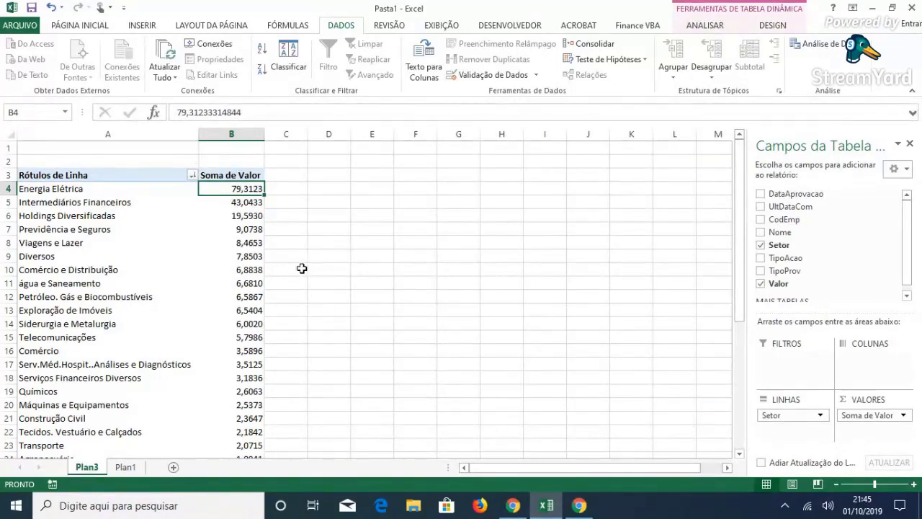
{"action": "key", "text": "Left"}
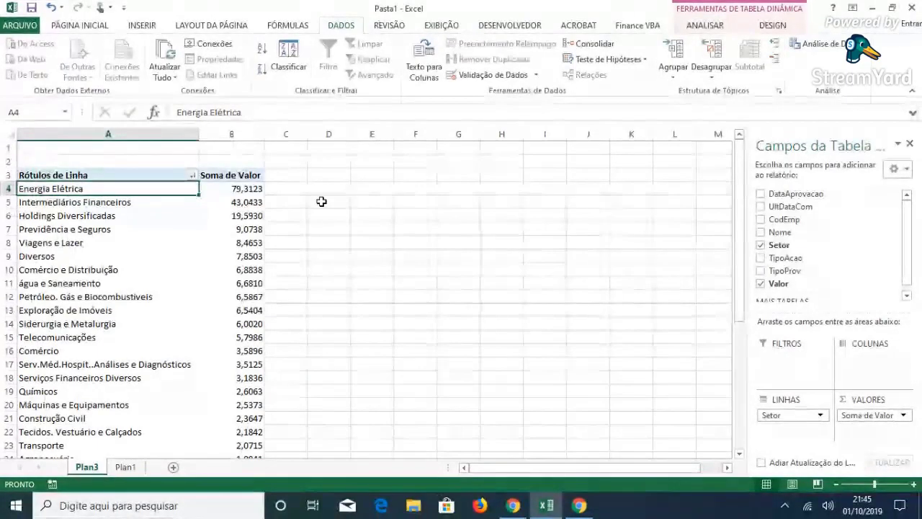
{"action": "key", "text": "Down"}
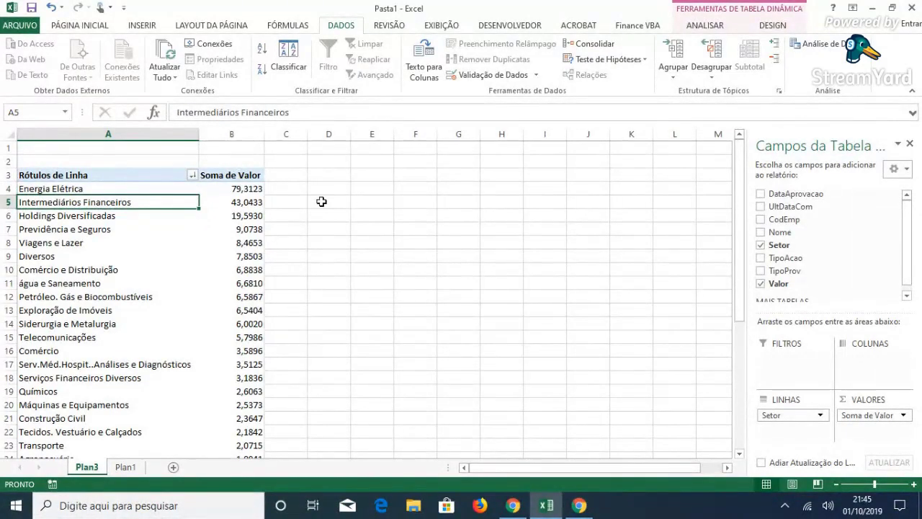
{"action": "key", "text": "Down"}
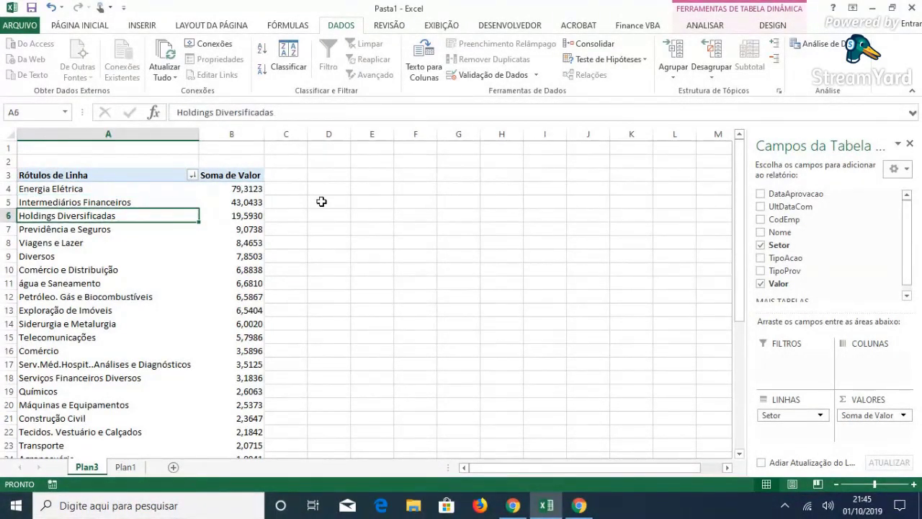
- Nest company Nome under Setor, sort largest total first, and collapse to sector totals
{"action": "left_click_drag", "start_coordinate": [780, 232], "coordinate": [791, 432]}
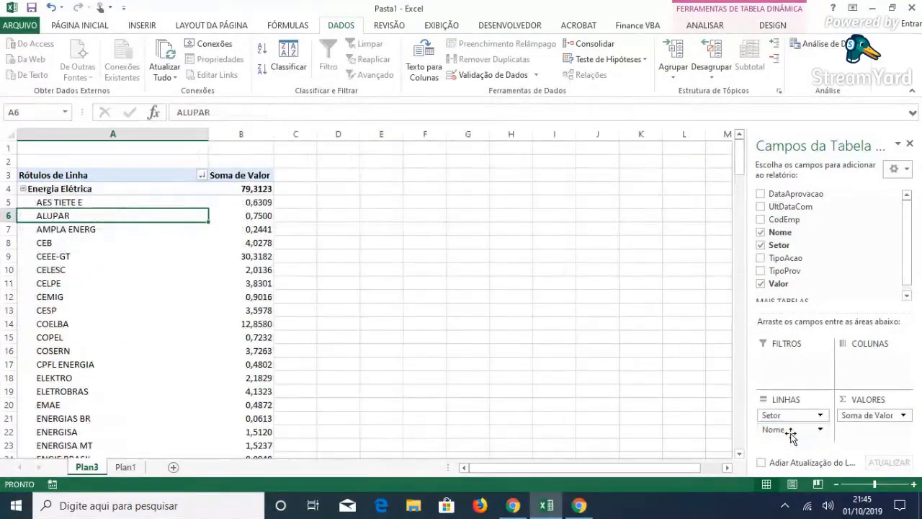
{"action": "left_click", "coordinate": [262, 202]}
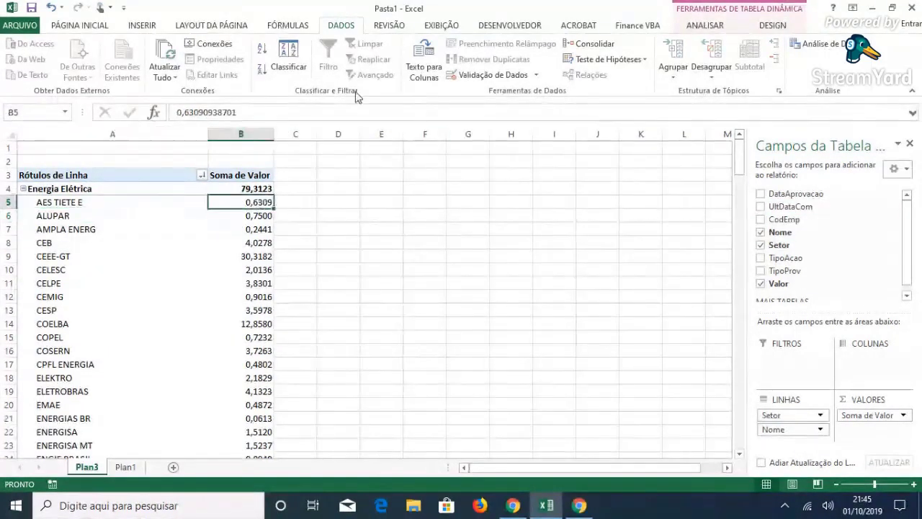
{"action": "left_click", "coordinate": [261, 70]}
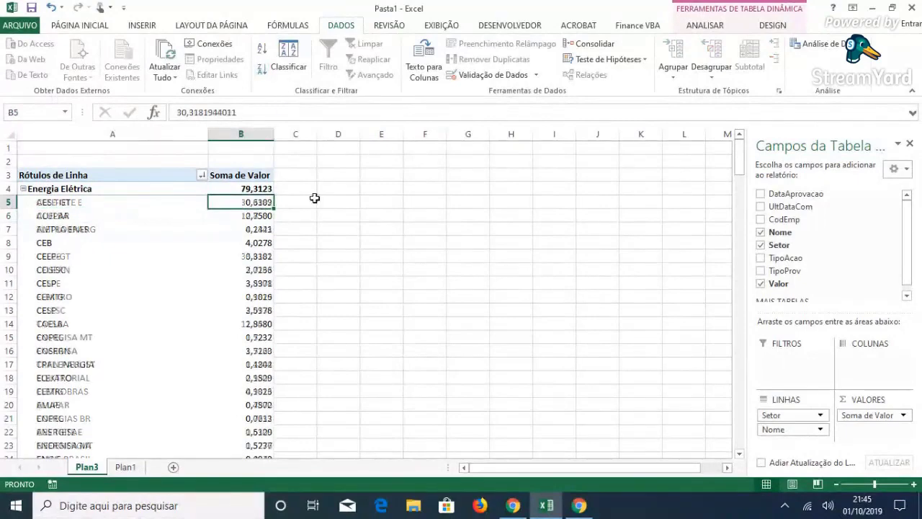
{"action": "left_click", "coordinate": [78, 188]}
{"action": "right_click", "coordinate": [80, 189]}
{"action": "mouse_move", "coordinate": [168, 303]}
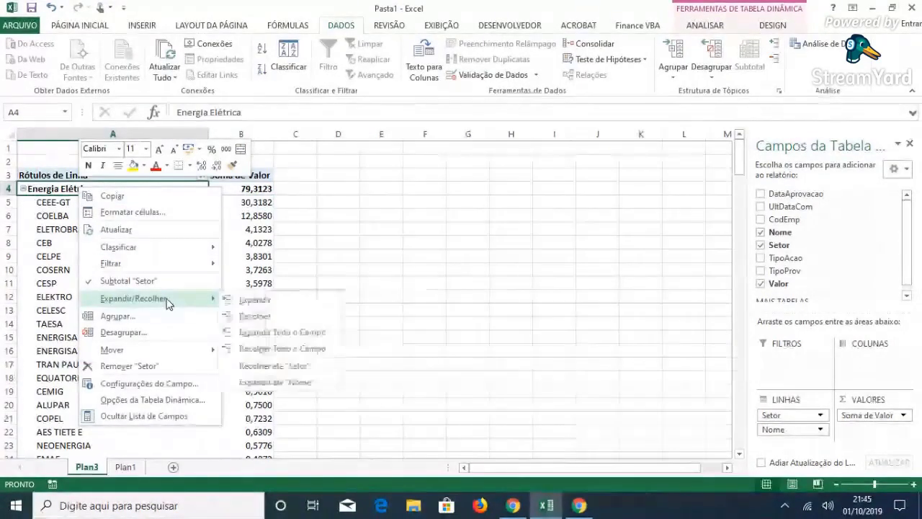
{"action": "left_click", "coordinate": [293, 347]}
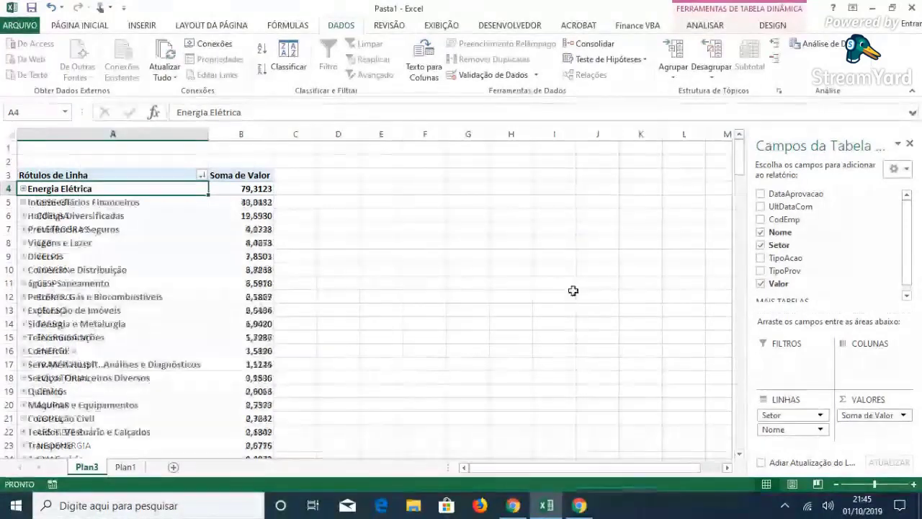
{"action": "mouse_move", "coordinate": [132, 189]}
{"action": "left_mouse_down"}
{"action": "mouse_move", "coordinate": [131, 318]}
{"action": "mouse_move", "coordinate": [129, 309]}
{"action": "left_mouse_up"}
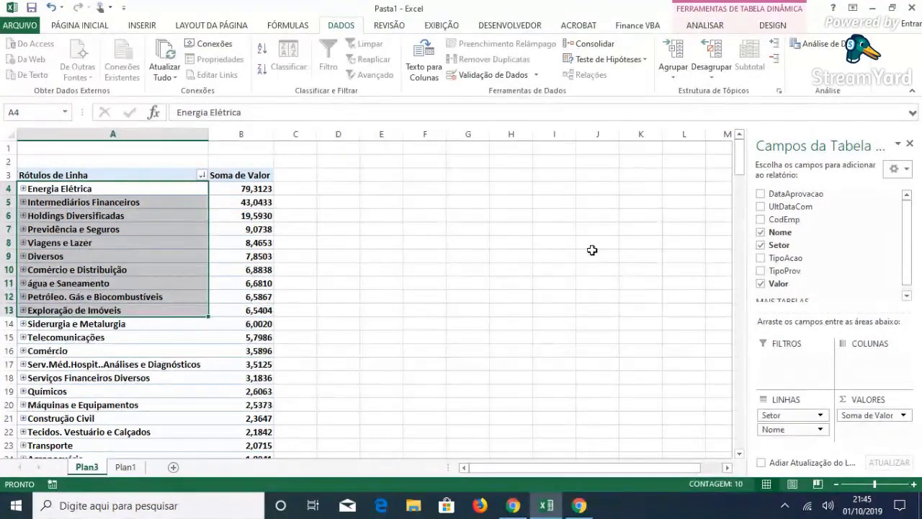
- Check Energia Elétrica companies and ITAUUNIBANCO, SANTANDER BR, BRADESCO totals, then recollapse both groups
{"action": "left_click", "coordinate": [23, 188]}
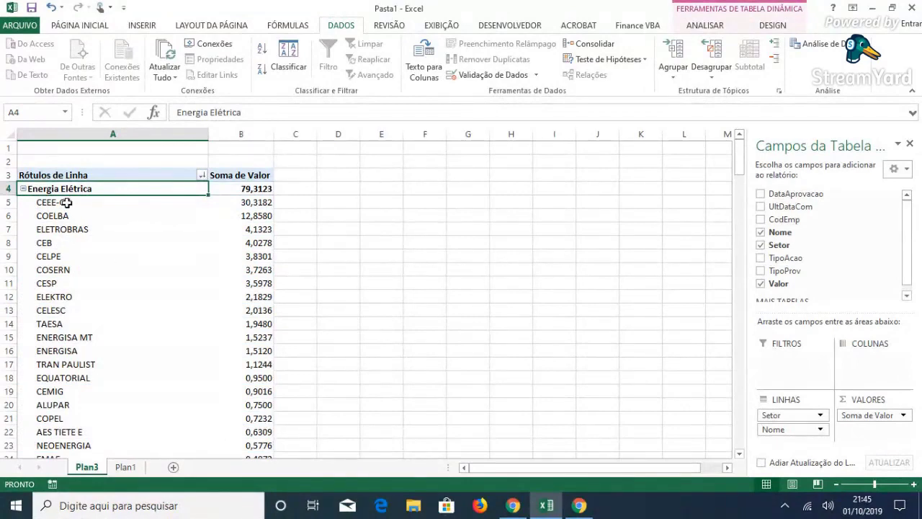
{"action": "left_click", "coordinate": [66, 204]}
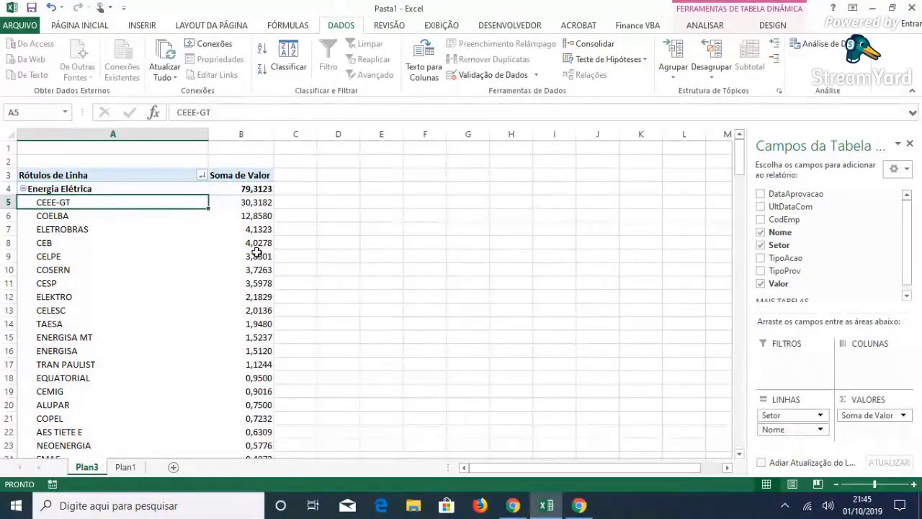
{"action": "left_click", "coordinate": [23, 188]}
{"action": "left_click", "coordinate": [23, 202]}
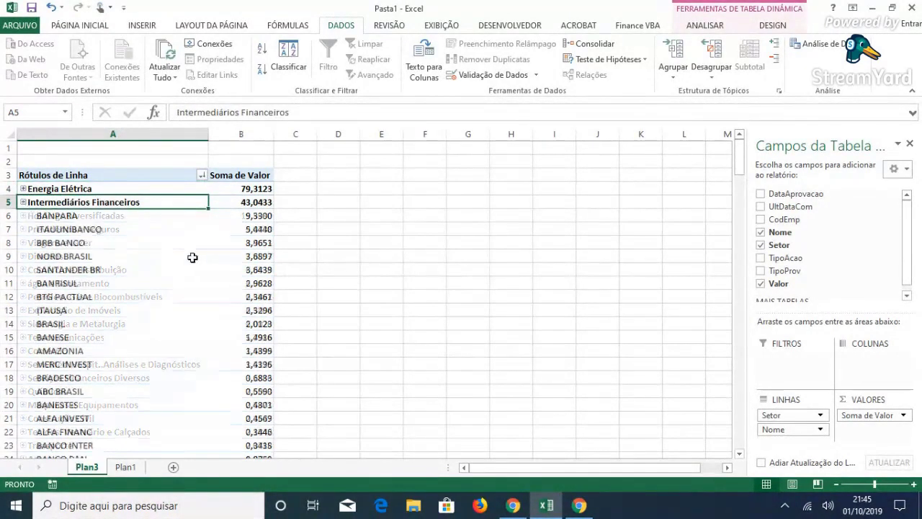
{"action": "left_click", "coordinate": [243, 231]}
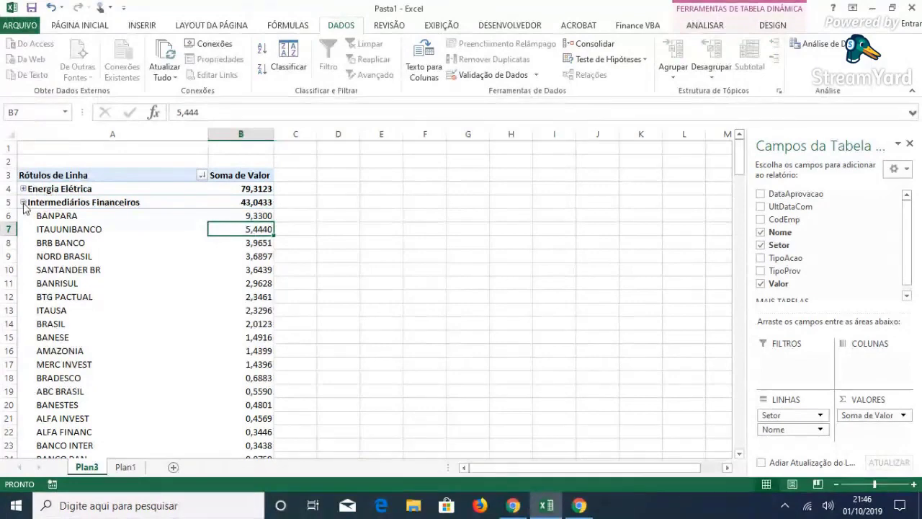
{"action": "left_click", "coordinate": [272, 270]}
{"action": "left_click", "coordinate": [260, 378]}
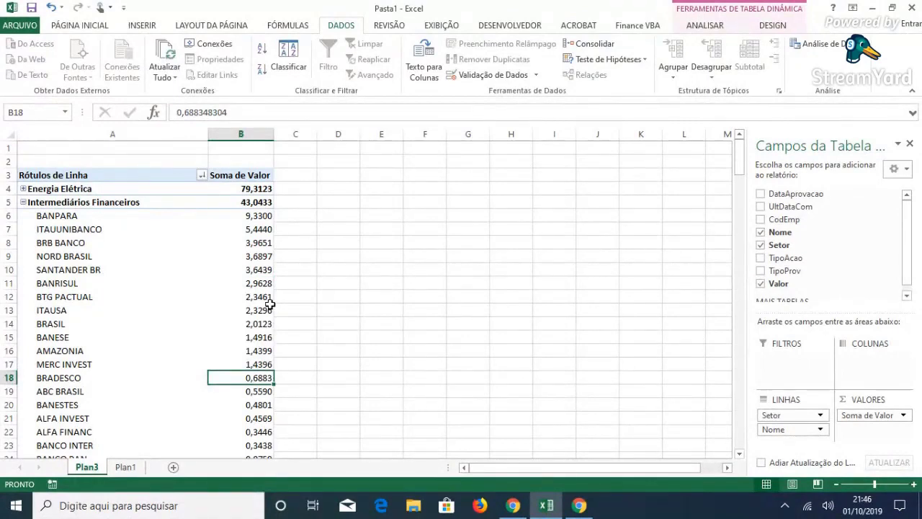
{"action": "left_click", "coordinate": [259, 228]}
{"action": "left_click", "coordinate": [23, 201]}
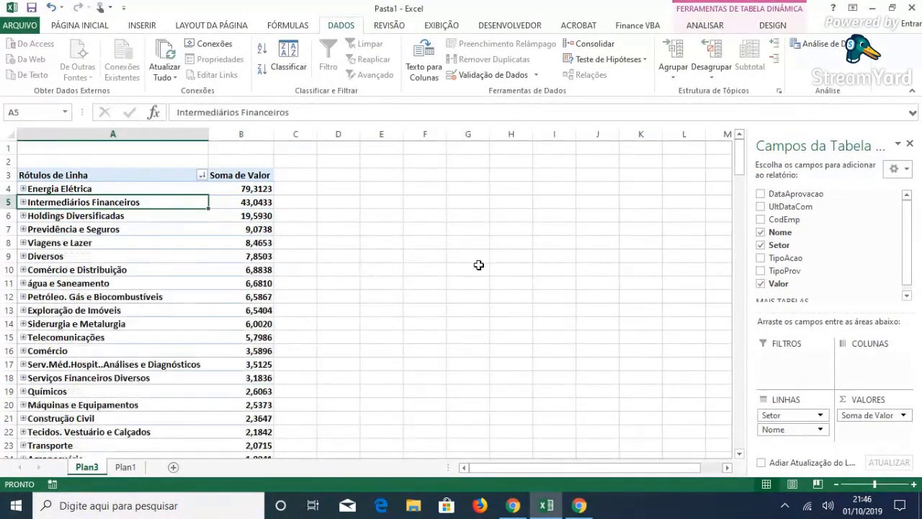
- Delete the Plan3 sheet with confirmation, then select a range on Plan1
{"action": "right_click", "coordinate": [90, 466]}
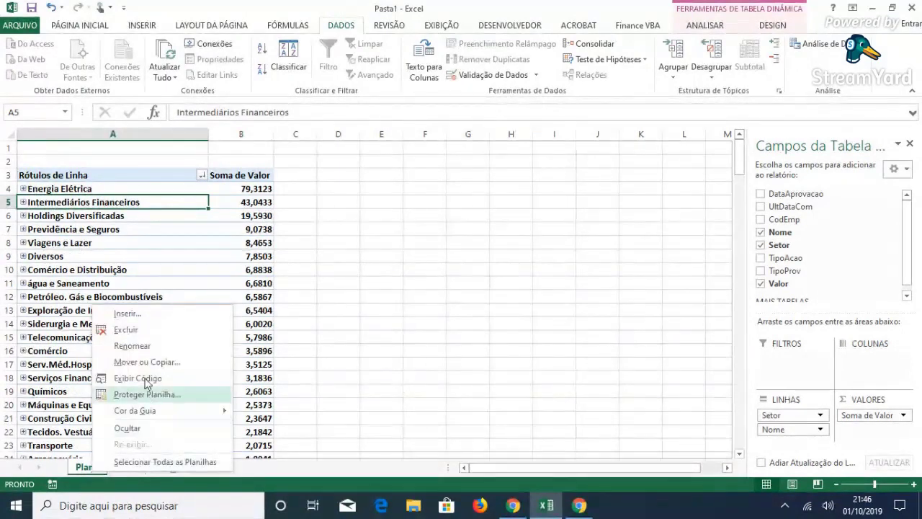
{"action": "left_click", "coordinate": [142, 337]}
{"action": "left_click", "coordinate": [432, 286]}
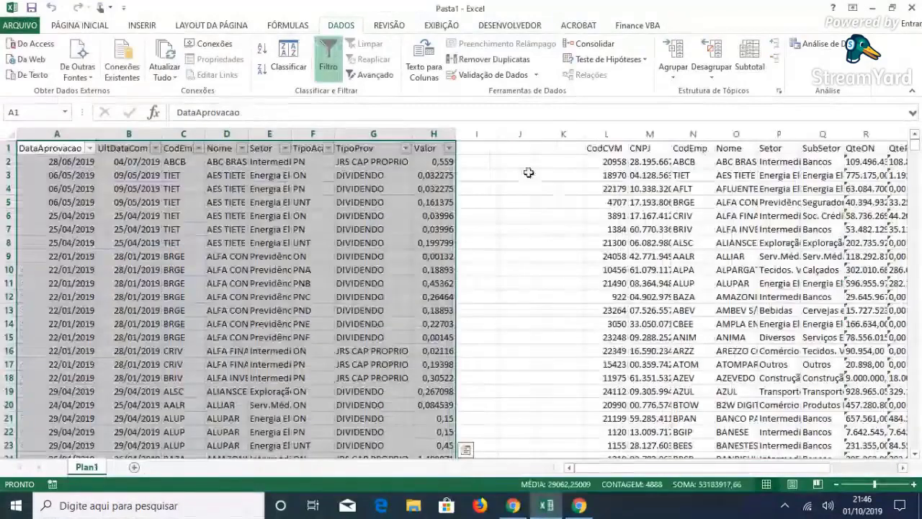
{"action": "mouse_move", "coordinate": [528, 172]}
{"action": "left_mouse_down"}
{"action": "mouse_move", "coordinate": [919, 208]}
{"action": "mouse_move", "coordinate": [906, 211]}
{"action": "left_mouse_up"}
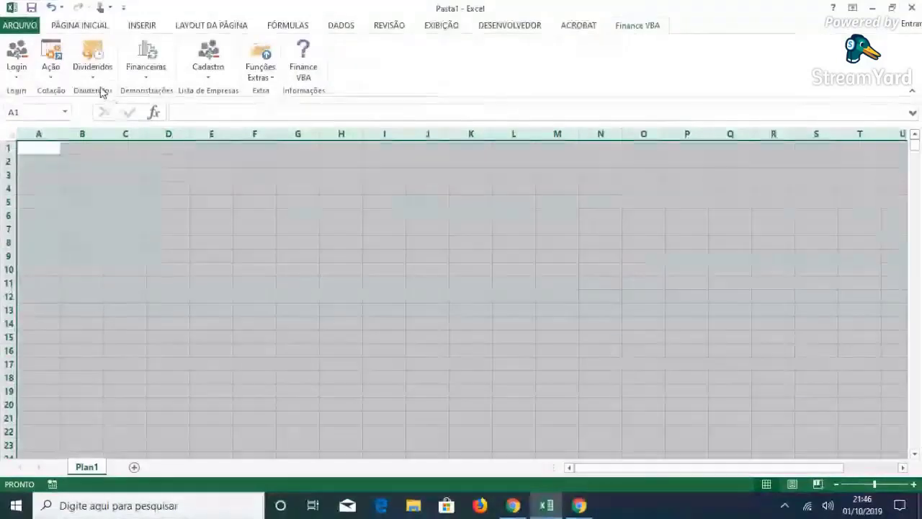
- View and close the dividend history search form, then show the financial statements query options
{"action": "left_click", "coordinate": [94, 69]}
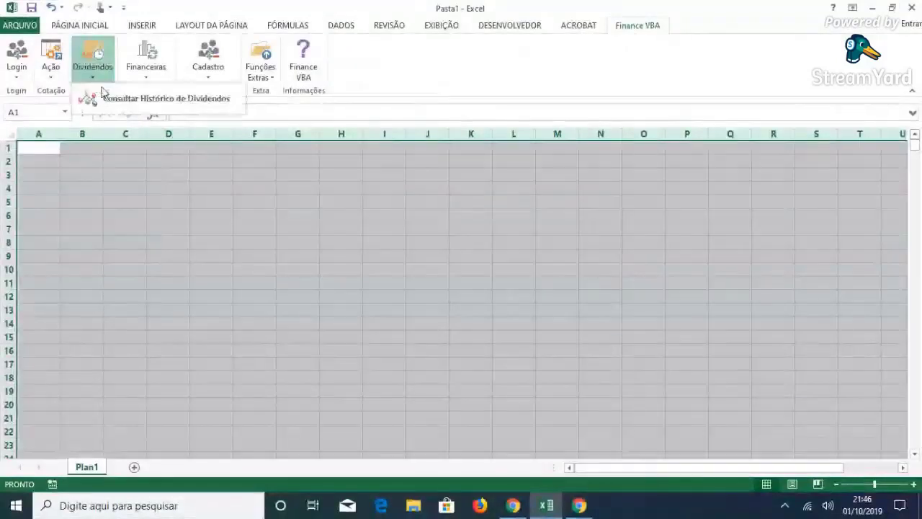
{"action": "left_click", "coordinate": [149, 98]}
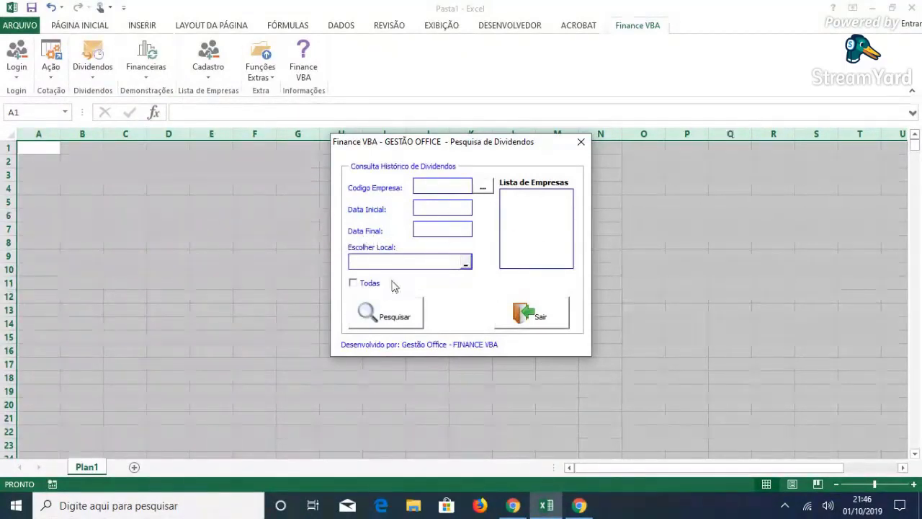
{"action": "left_click", "coordinate": [540, 321]}
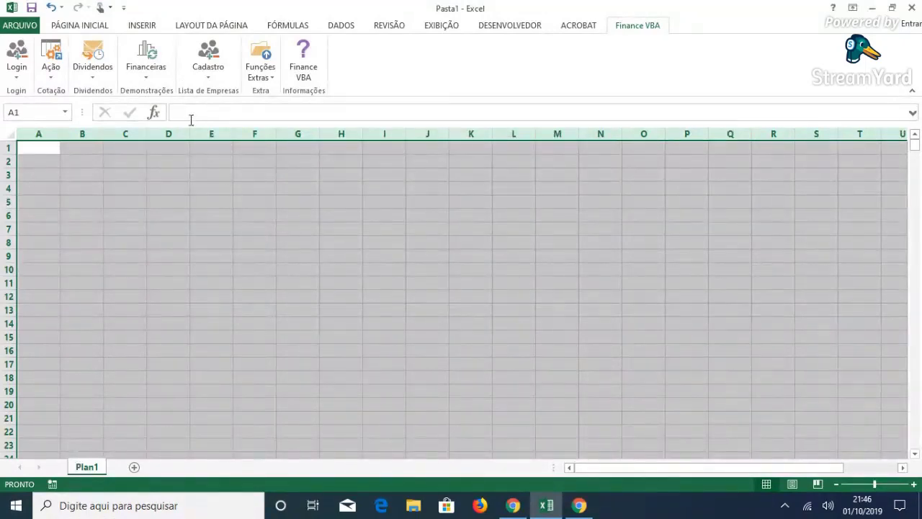
{"action": "left_click", "coordinate": [146, 79]}
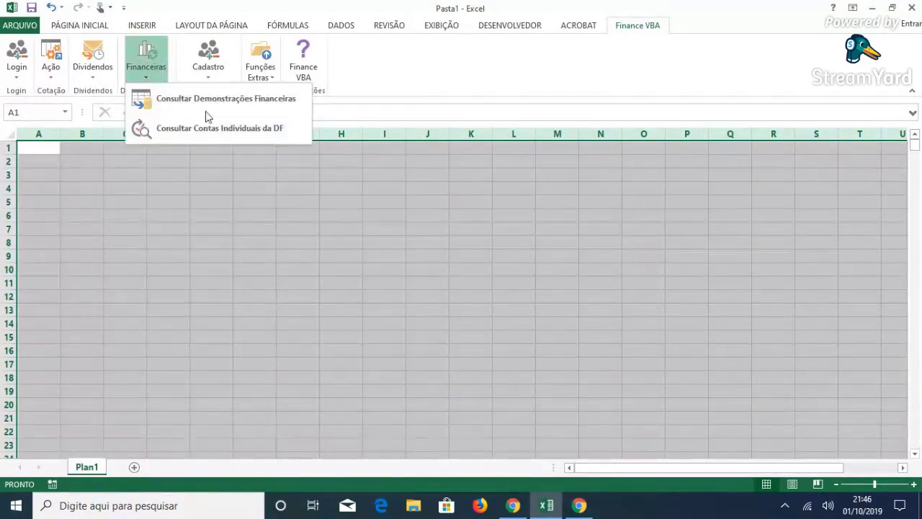
- Enter company code PETR in the financial statements query and pick PETR from the company list
{"action": "left_click", "coordinate": [242, 112]}
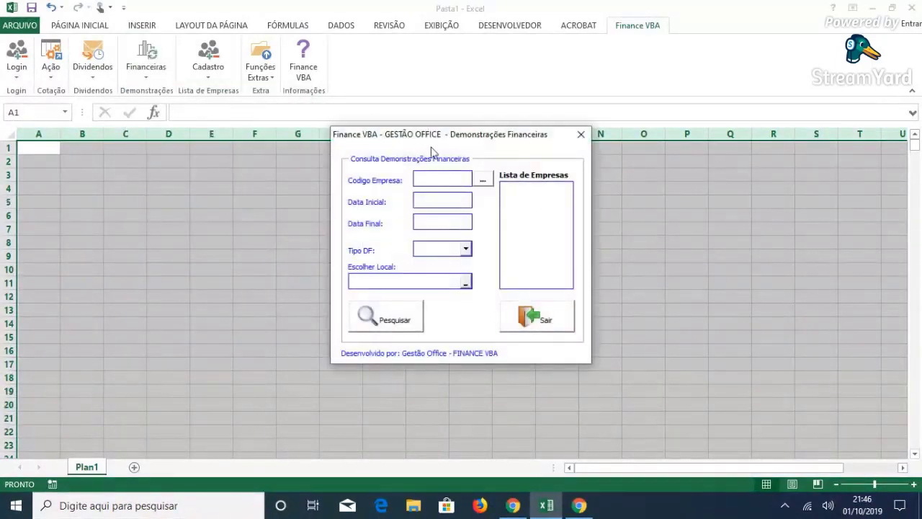
{"action": "left_click", "coordinate": [421, 178]}
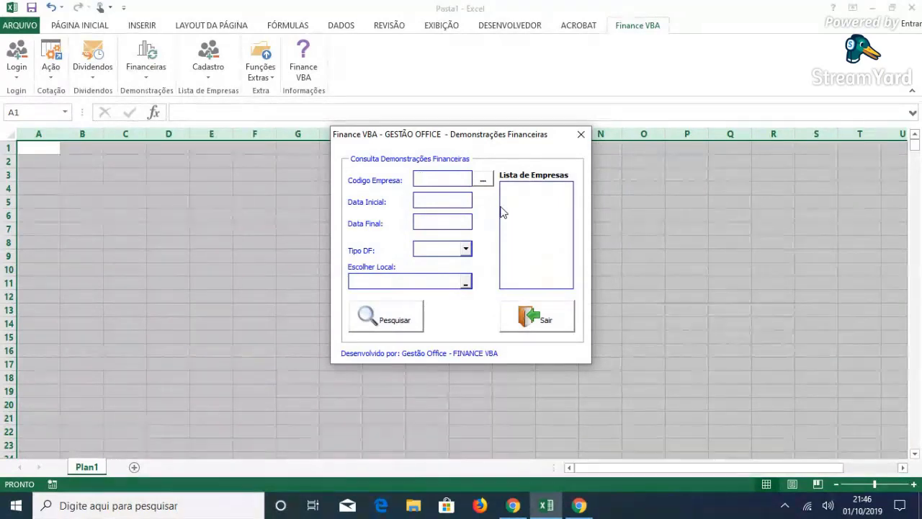
{"action": "type", "text": "PETR"}
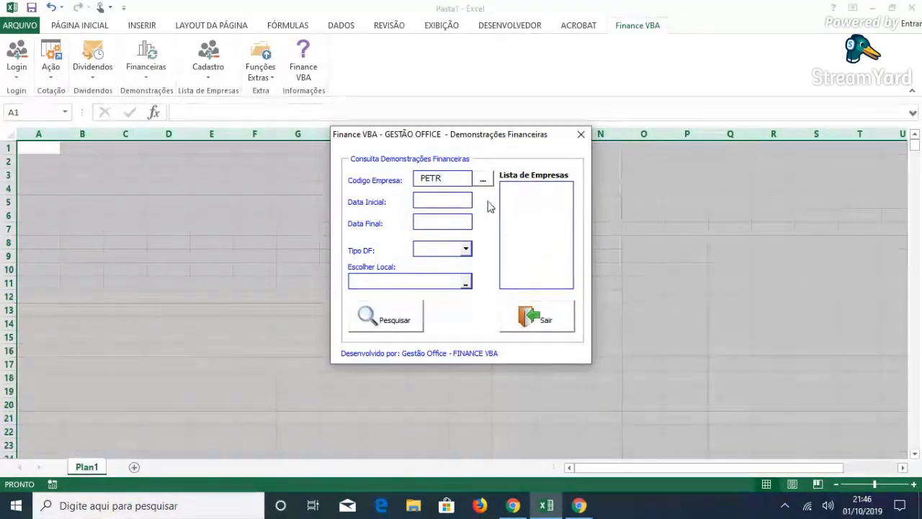
{"action": "left_click", "coordinate": [482, 180]}
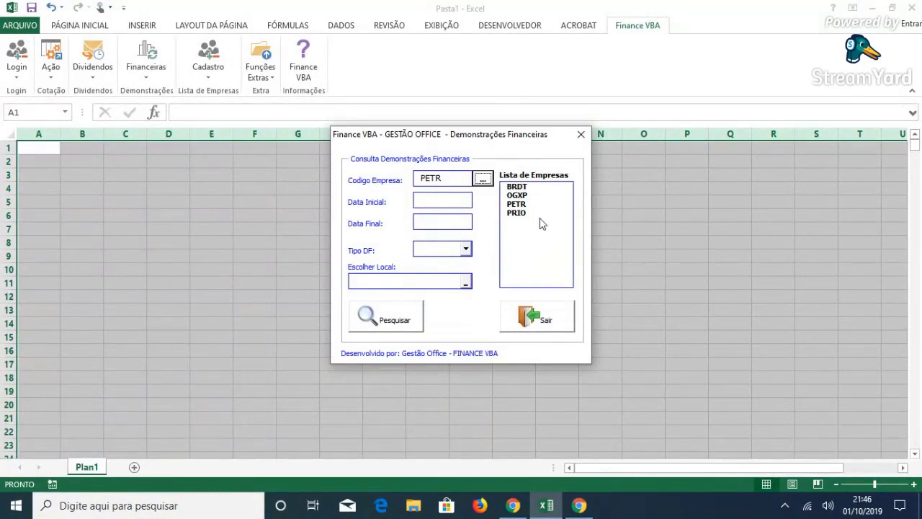
{"action": "left_click", "coordinate": [533, 204]}
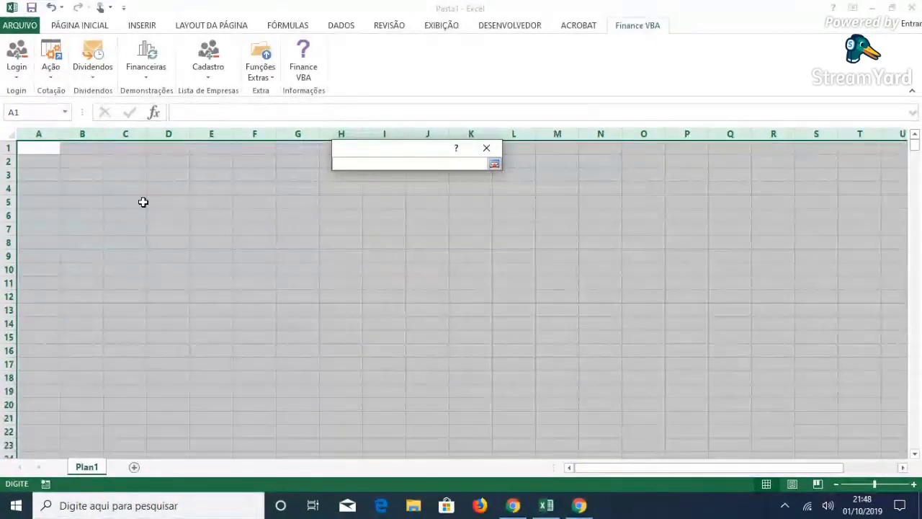
- Return to the Excel query form and set Tipo DF to BP (balance sheet)
{"action": "left_click", "coordinate": [511, 506]}
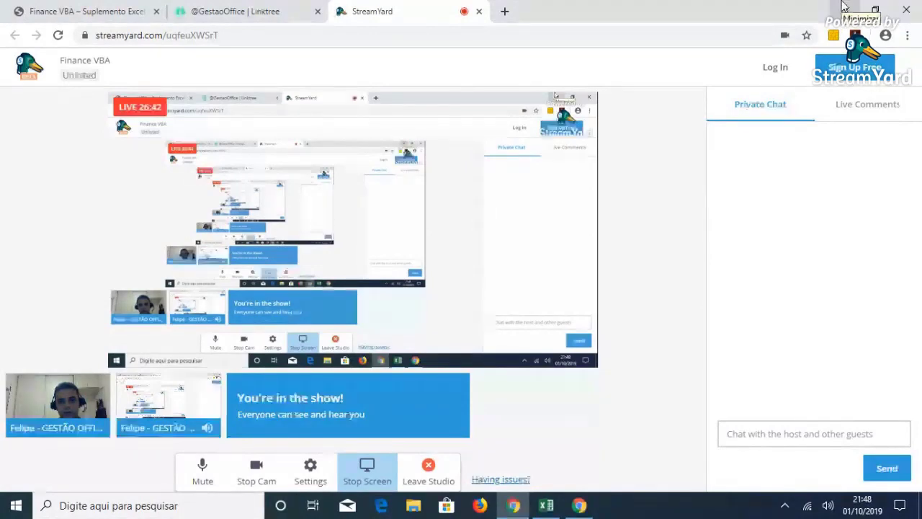
{"action": "left_click", "coordinate": [844, 6]}
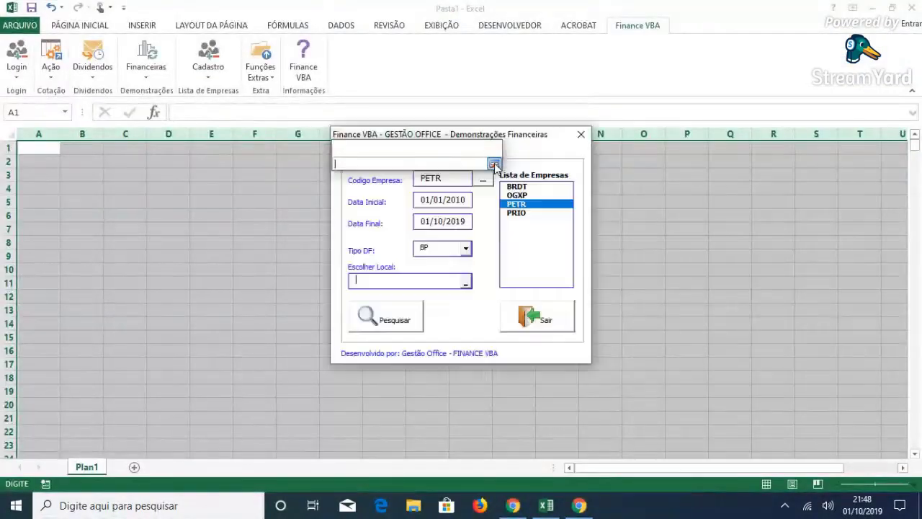
{"action": "left_click", "coordinate": [440, 248]}
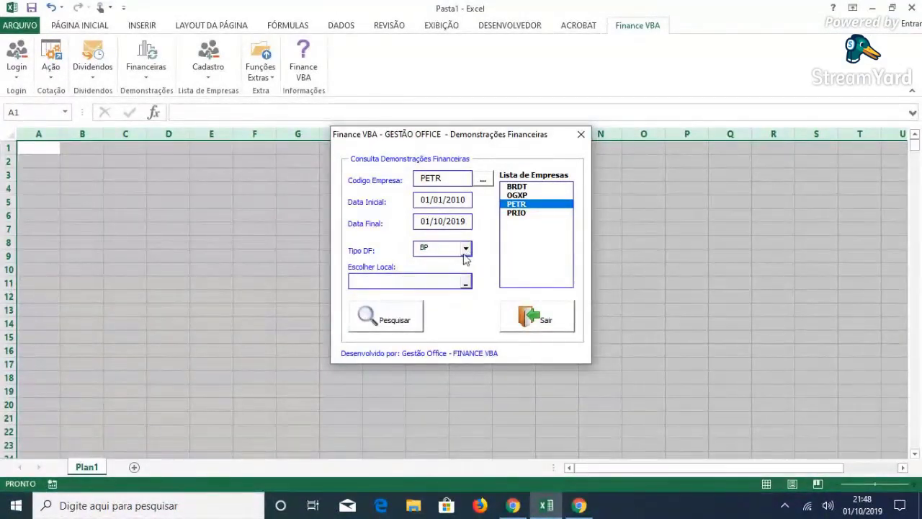
{"action": "left_click", "coordinate": [465, 248]}
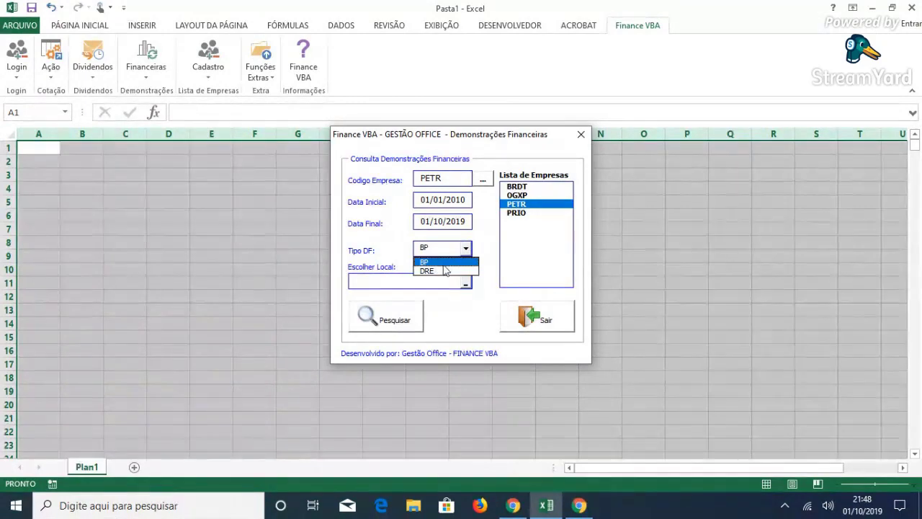
{"action": "left_click", "coordinate": [440, 248]}
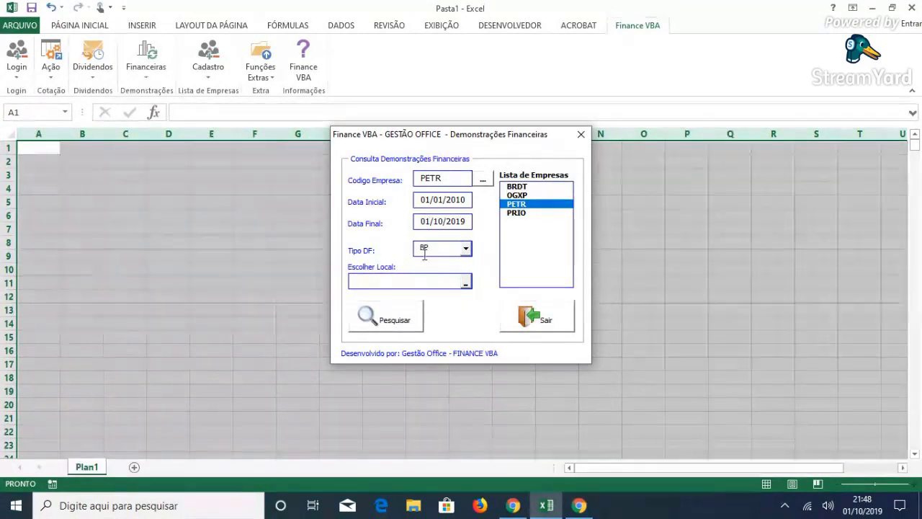
- Set the output location to Plan1!$A$1 and run the PETR balance-sheet search
{"action": "left_click", "coordinate": [467, 284]}
{"action": "left_click", "coordinate": [44, 148]}
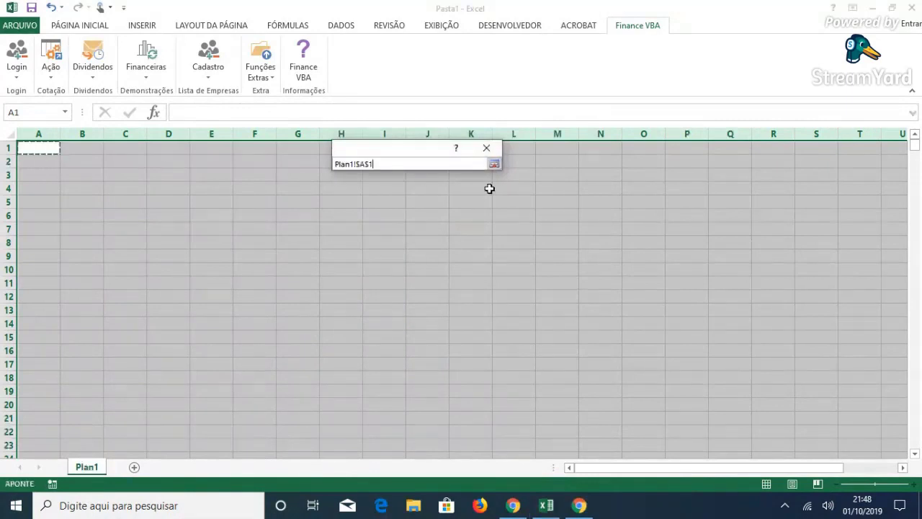
{"action": "left_click", "coordinate": [493, 163]}
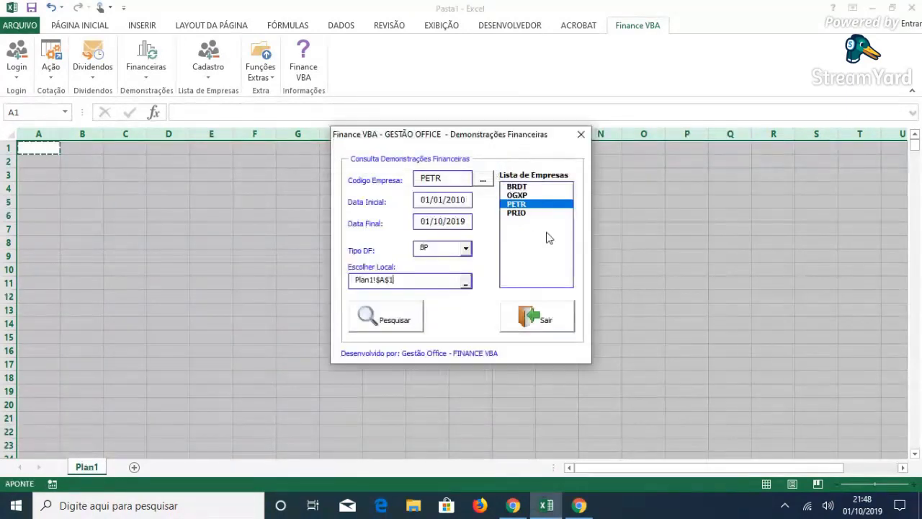
{"action": "left_click", "coordinate": [393, 317]}
{"action": "left_click", "coordinate": [400, 324]}
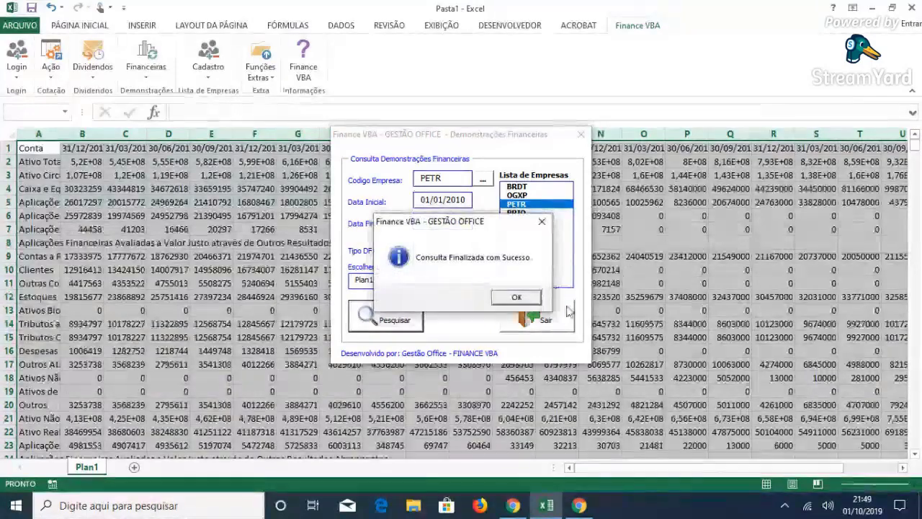
- Close the query form, autofit column A, and format value columns as Número with thousands separators, 0 decimals
{"action": "left_click", "coordinate": [516, 296]}
{"action": "left_click", "coordinate": [539, 320]}
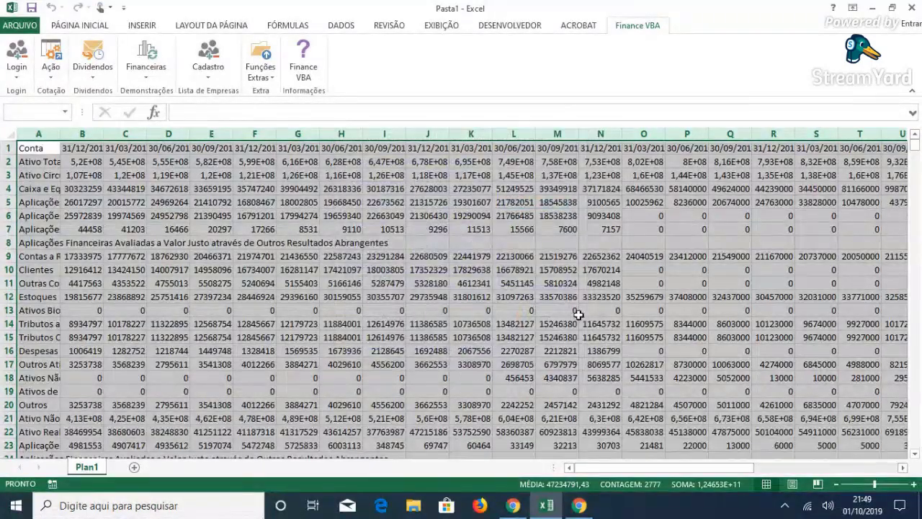
{"action": "double_click", "coordinate": [67, 142]}
{"action": "scroll", "coordinate": [918, 178], "scroll_direction": "right", "scroll_amount": 5}
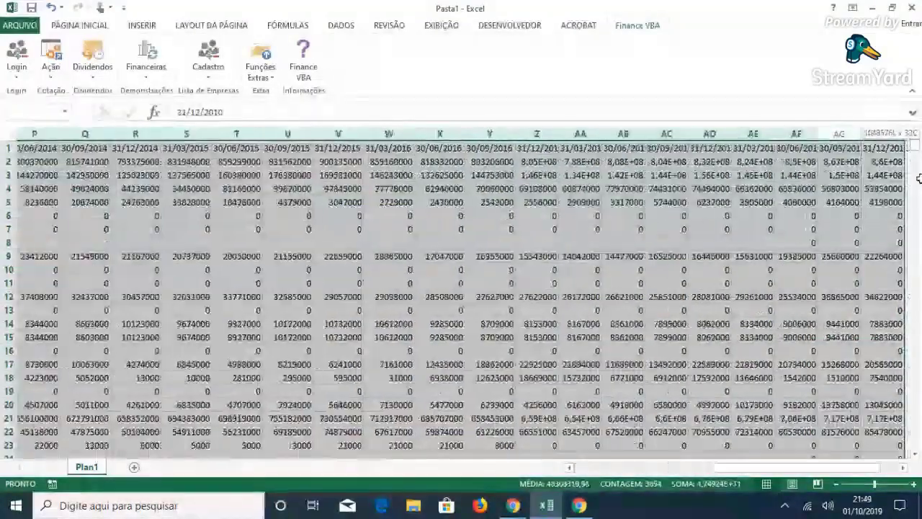
{"action": "right_click", "coordinate": [609, 185]}
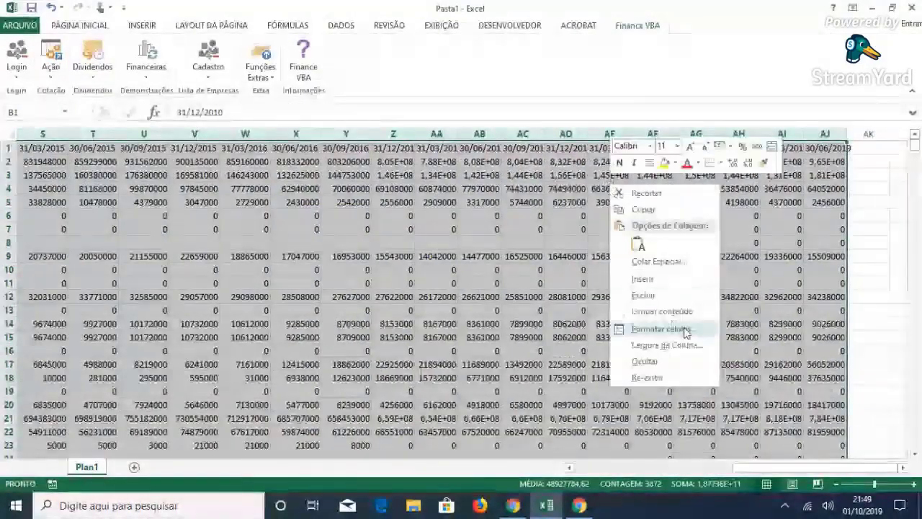
{"action": "left_click", "coordinate": [663, 330]}
{"action": "left_click", "coordinate": [539, 231]}
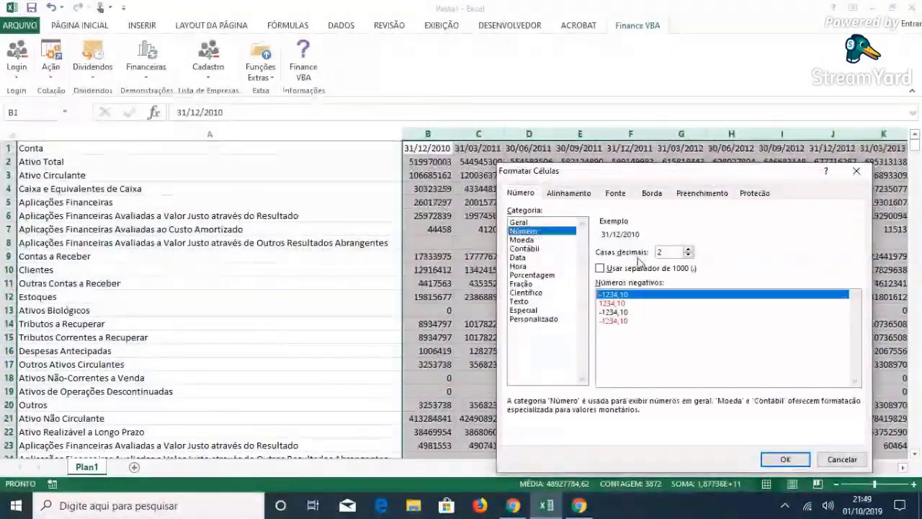
{"action": "left_click", "coordinate": [599, 268]}
{"action": "type", "text": "0"}
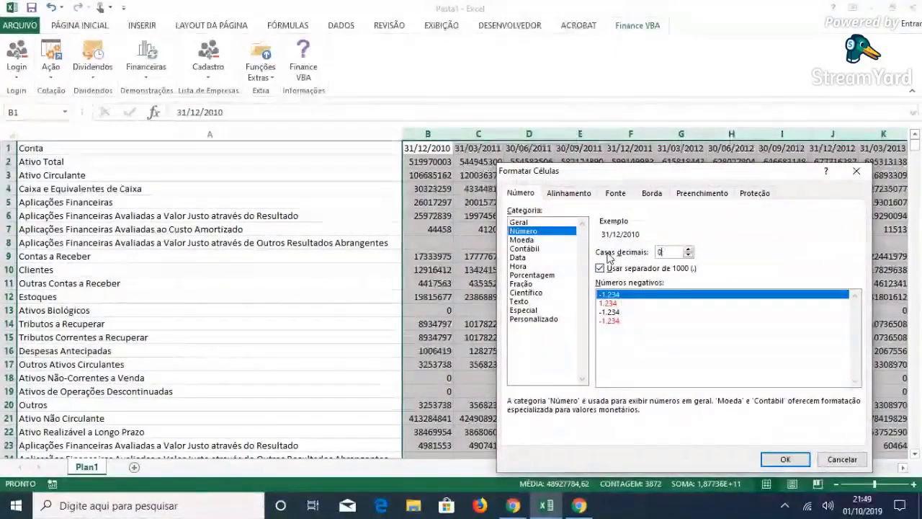
{"action": "key", "text": "Return"}
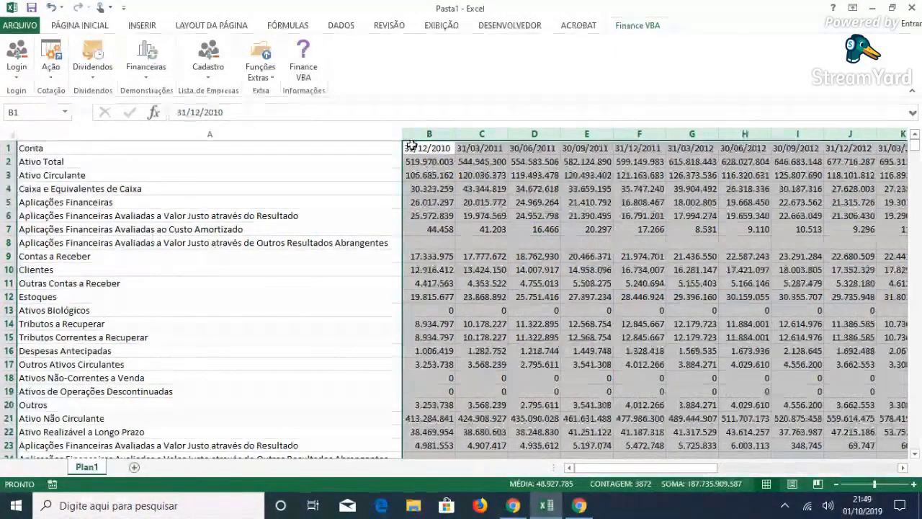
- Make column A slightly narrower and select all balance-sheet data from A1
{"action": "left_click_drag", "start_coordinate": [402, 134], "coordinate": [396, 134]}
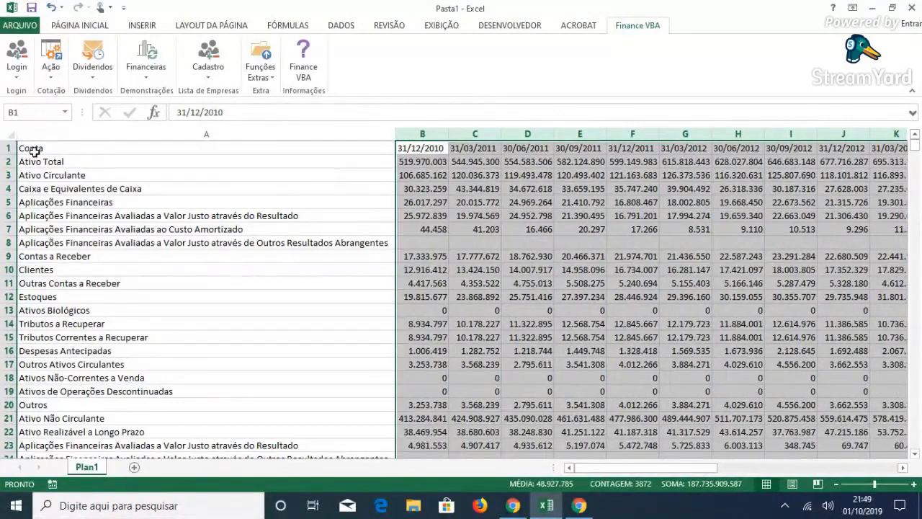
{"action": "left_click", "coordinate": [34, 152]}
{"action": "key", "text": "ctrl+a"}
{"action": "left_click", "coordinate": [79, 25]}
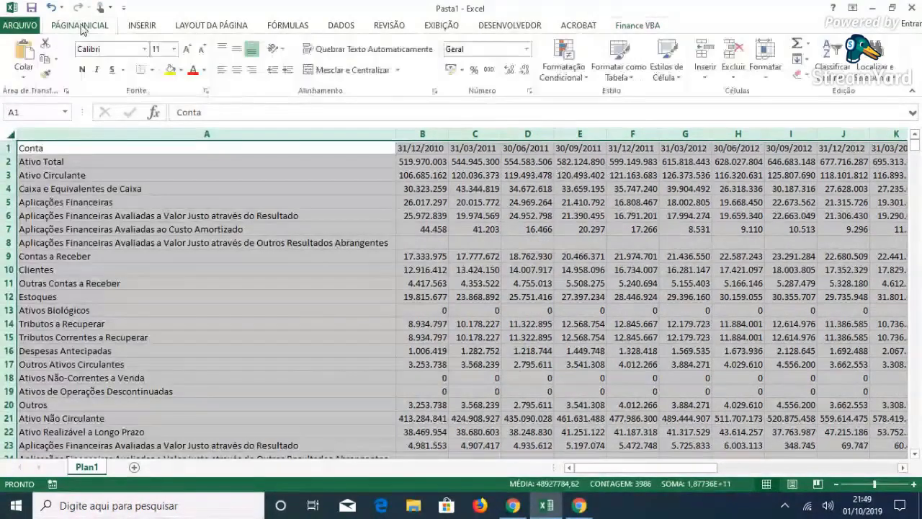
- Start editing the font size of the selected balance-sheet data
{"action": "left_click", "coordinate": [166, 49]}
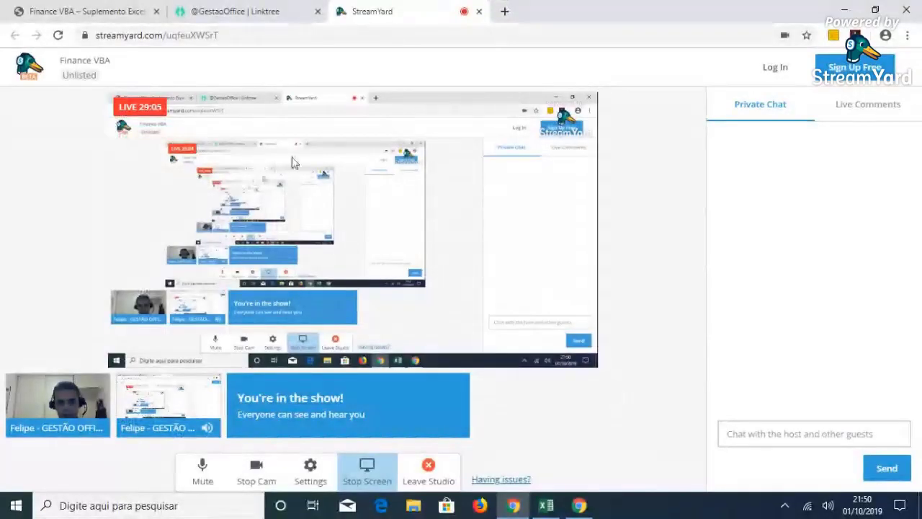
- Minimize the browser and set Tipo DF to DRE, the income statement
{"action": "left_click", "coordinate": [849, 8]}
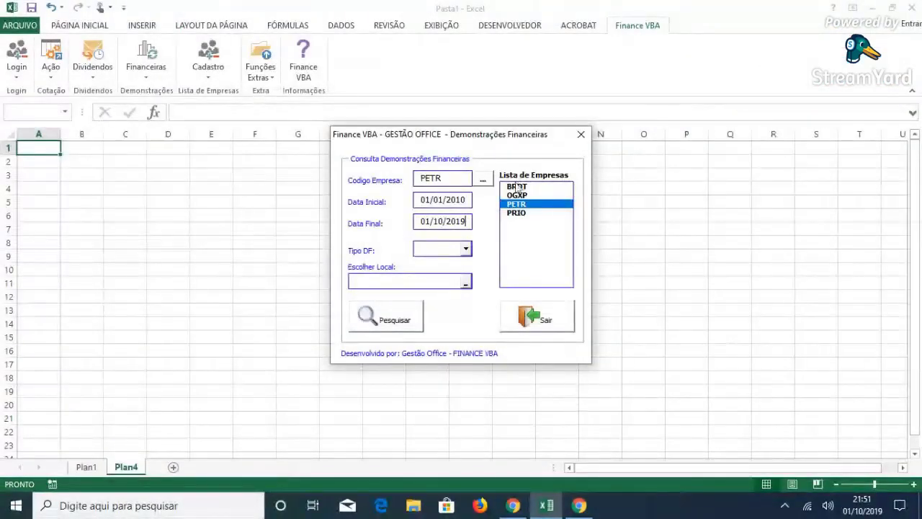
{"action": "left_click", "coordinate": [457, 248]}
{"action": "left_click", "coordinate": [466, 249]}
{"action": "left_click", "coordinate": [424, 261]}
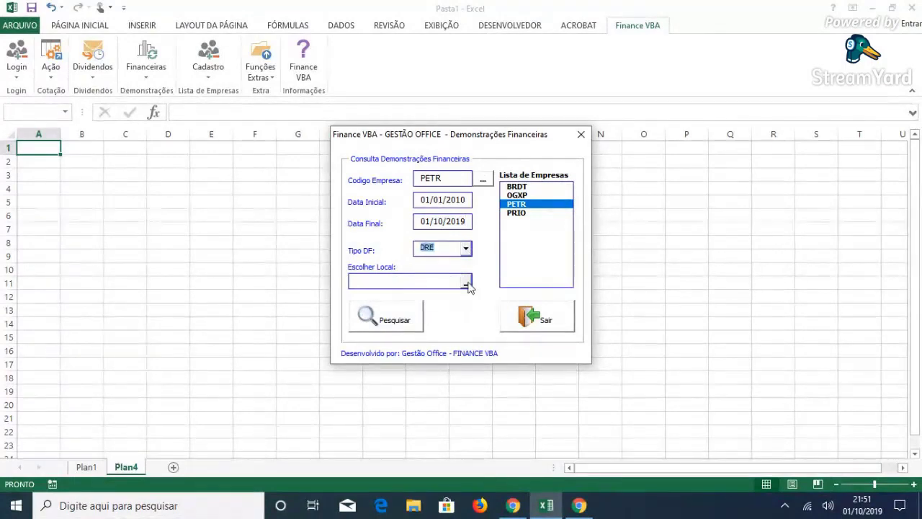
- Set the destination to Plan4!$A$1, run the PETR DRE query, and dismiss the result message
{"action": "left_click", "coordinate": [466, 283]}
{"action": "left_click", "coordinate": [38, 148]}
{"action": "left_click", "coordinate": [494, 162]}
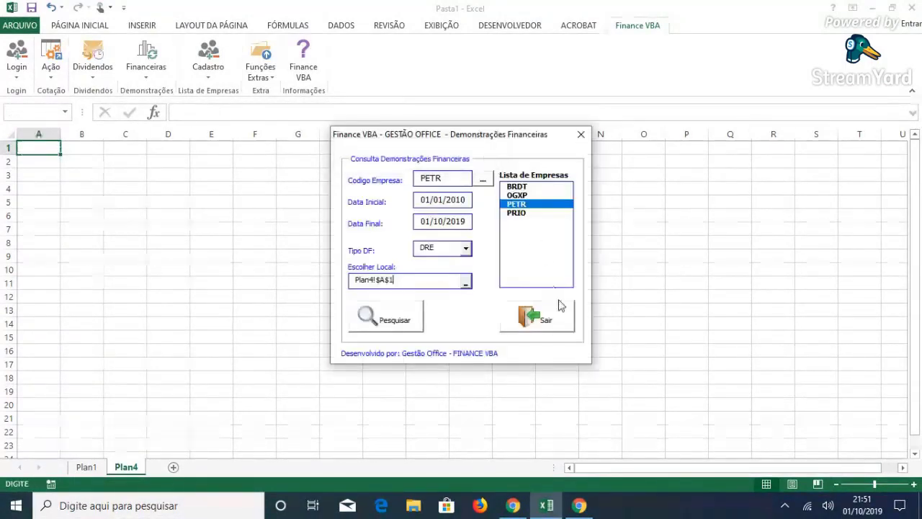
{"action": "left_click", "coordinate": [402, 321]}
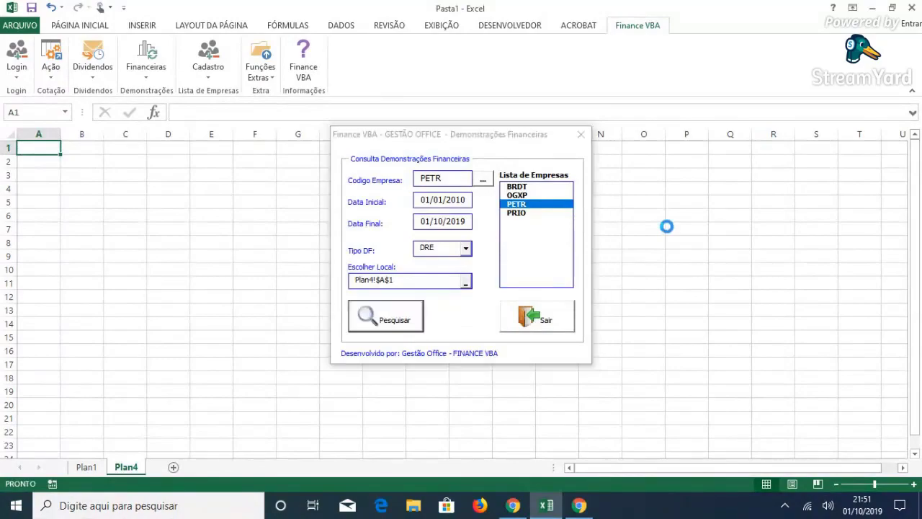
{"action": "left_click", "coordinate": [515, 296]}
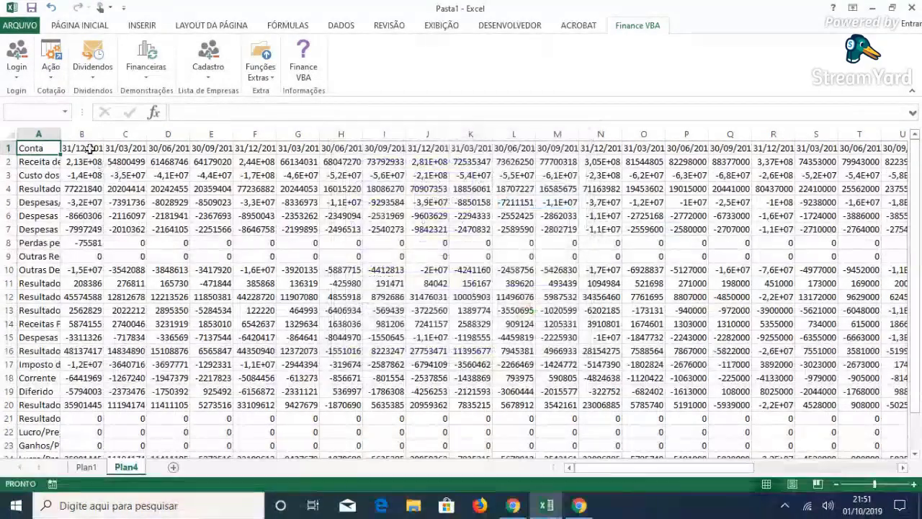
- Format columns B through AJ as Número with thousands separators
{"action": "left_click", "coordinate": [81, 133]}
{"action": "key", "text": "ctrl+shift+Right"}
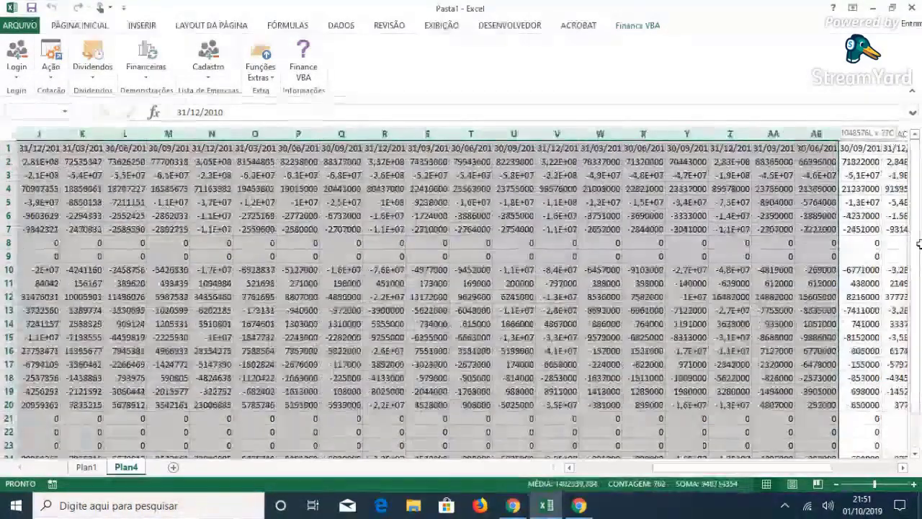
{"action": "right_click", "coordinate": [457, 222]}
{"action": "left_click", "coordinate": [520, 364]}
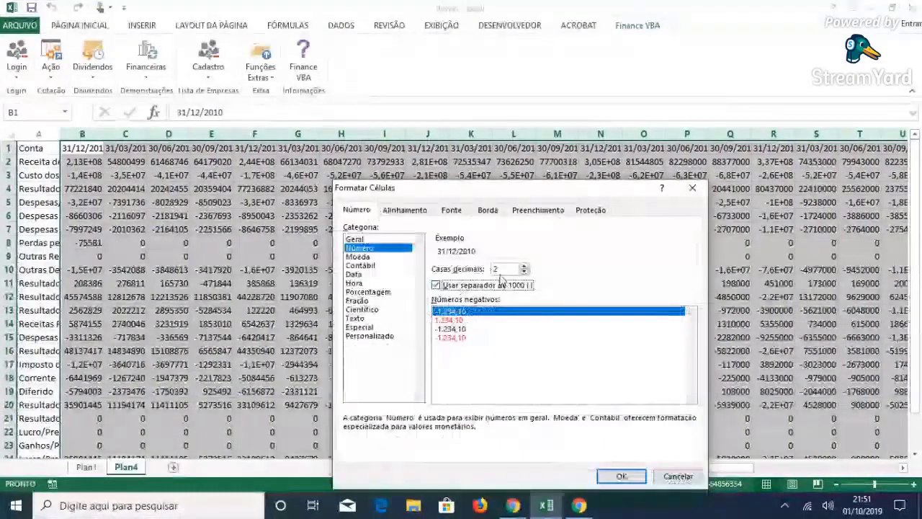
{"action": "left_click", "coordinate": [620, 476]}
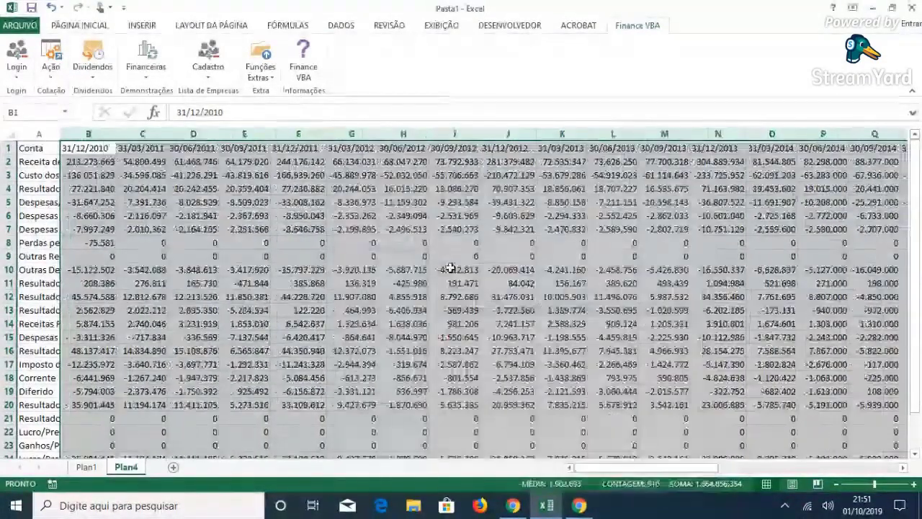
- Autofit column A to the account names and set the whole sheet to font size 10
{"action": "double_click", "coordinate": [61, 133]}
{"action": "left_click", "coordinate": [10, 134]}
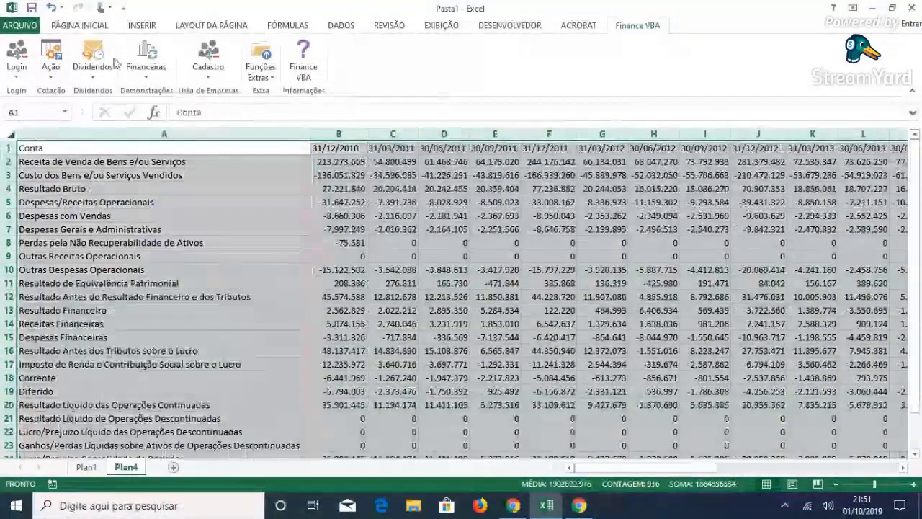
{"action": "left_click", "coordinate": [105, 29]}
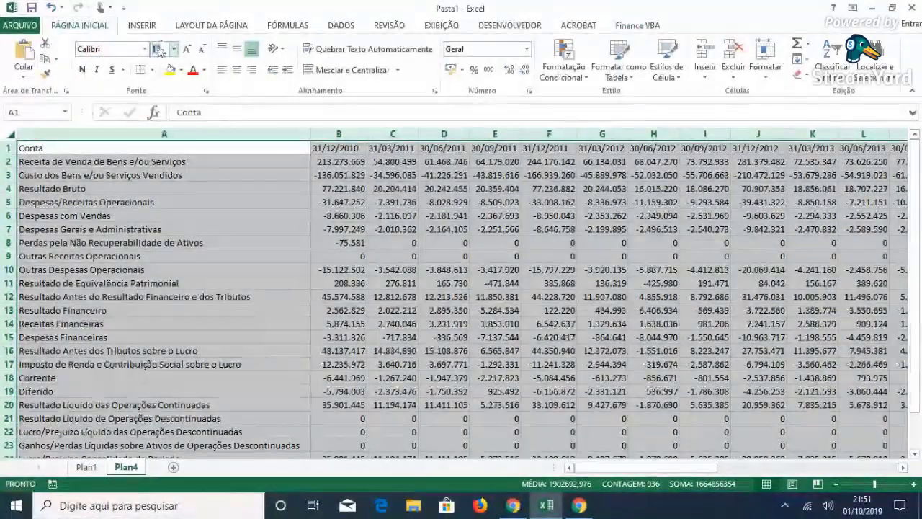
{"action": "left_click", "coordinate": [159, 49]}
{"action": "type", "text": "10"}
{"action": "key", "text": "Return"}
{"action": "left_click", "coordinate": [392, 216]}
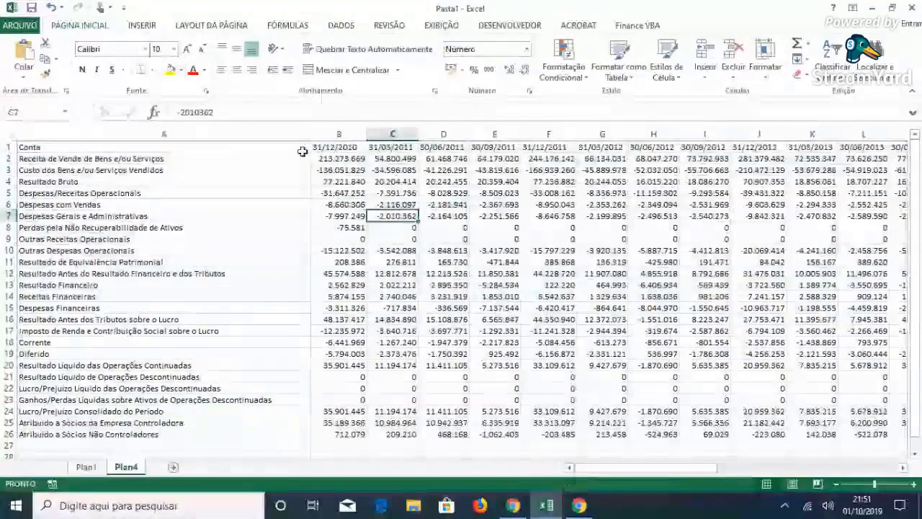
- Check the data extent: account rows down to A26 and date columns through AJ
{"action": "left_click", "coordinate": [164, 158]}
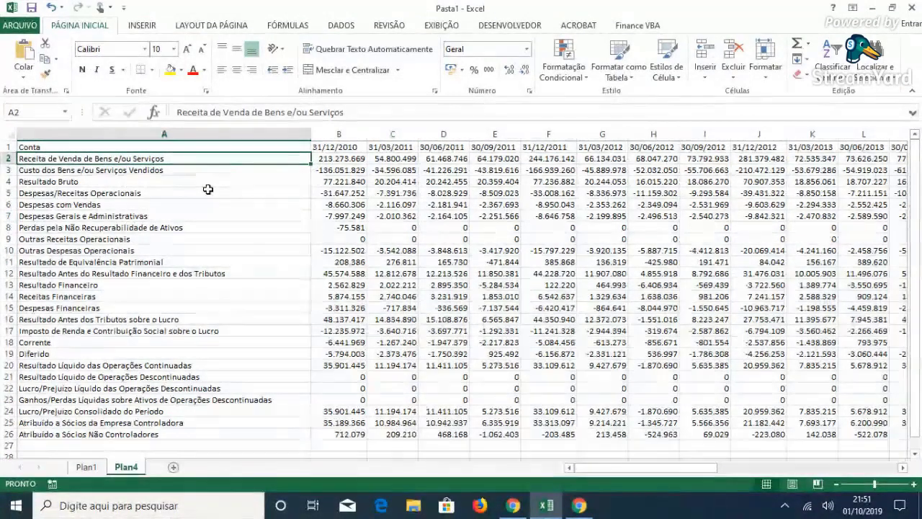
{"action": "key", "text": "ctrl+Down"}
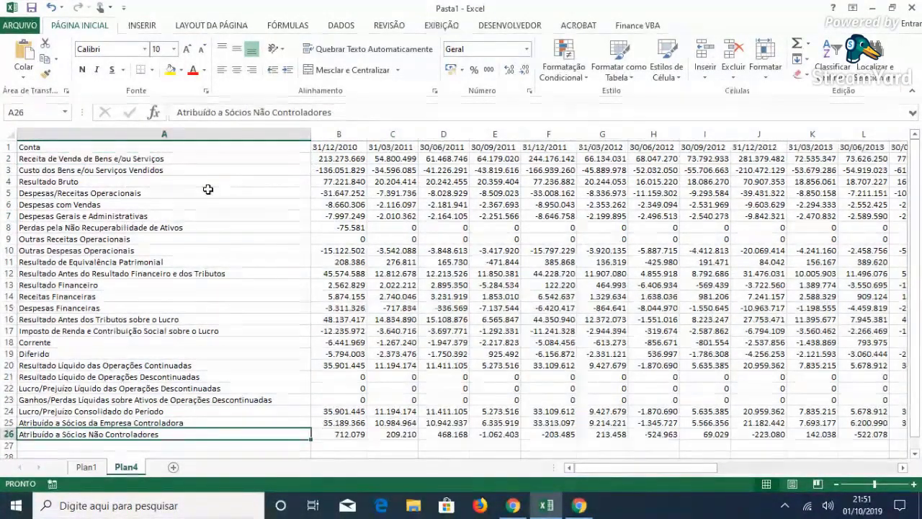
{"action": "key", "text": "ctrl+Up"}
{"action": "key", "text": "Right"}
{"action": "key", "text": "Right"}
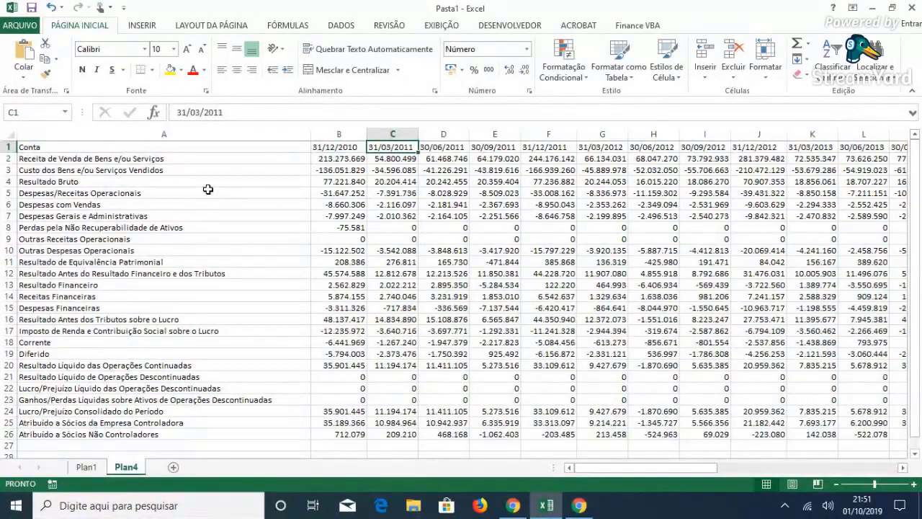
{"action": "key", "text": "ctrl+Right"}
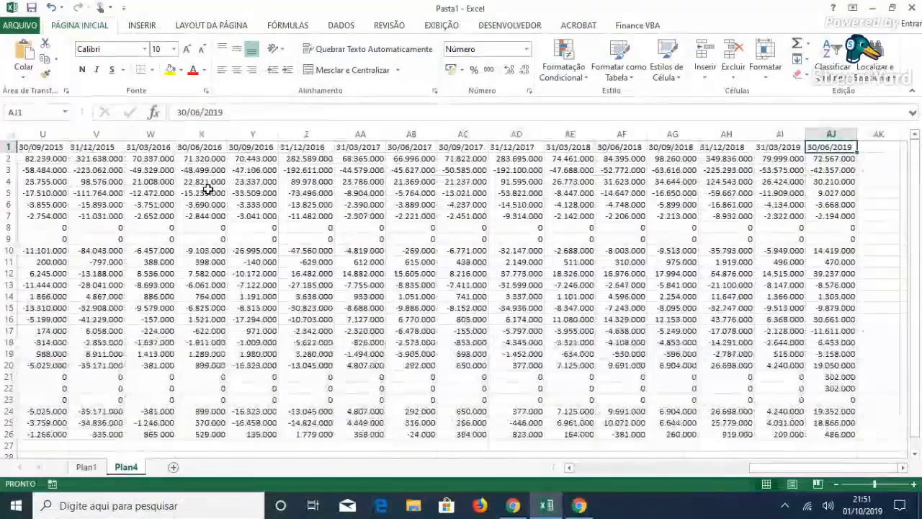
{"action": "key", "text": "Down"}
{"action": "key", "text": "Down"}
{"action": "key", "text": "Down"}
{"action": "key", "text": "Down"}
{"action": "key", "text": "Down"}
{"action": "key", "text": "Down"}
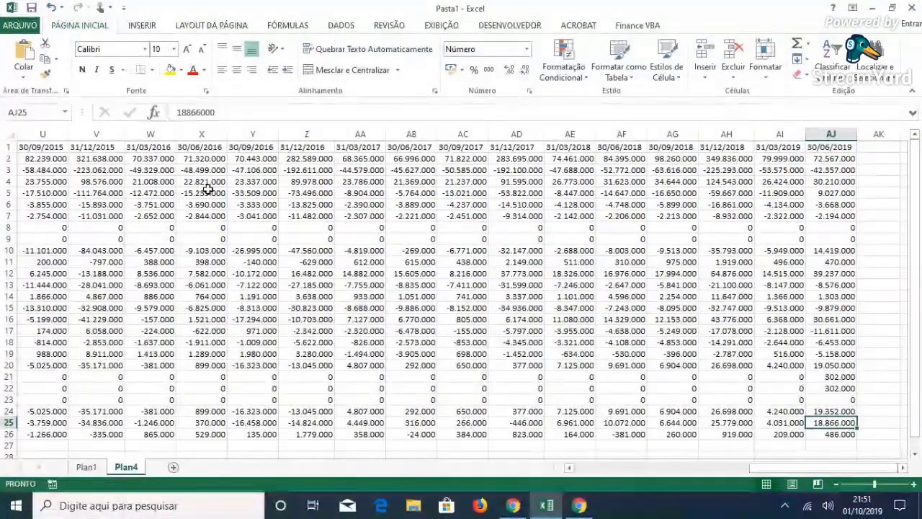
{"action": "key", "text": "Up"}
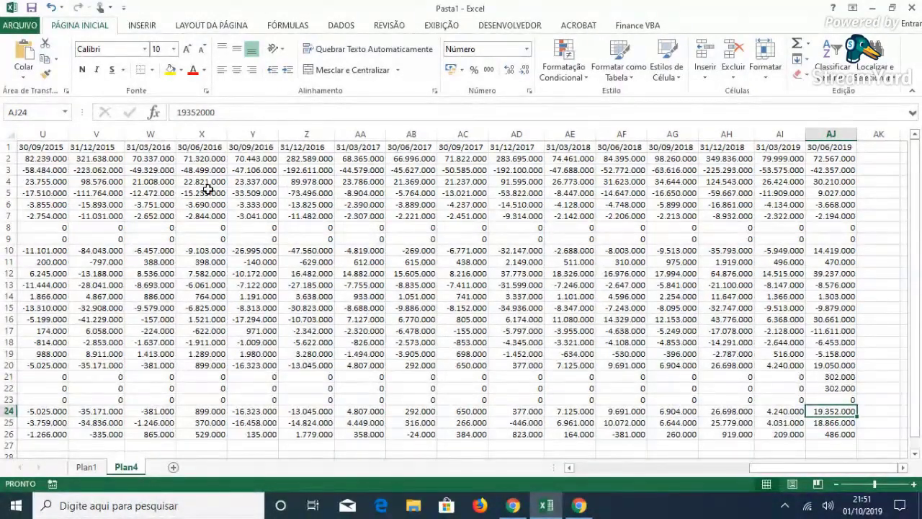
{"action": "key", "text": "Home"}
{"action": "key", "text": "Up"}
{"action": "key", "text": "Up"}
{"action": "key", "text": "Up"}
{"action": "key", "text": "Up"}
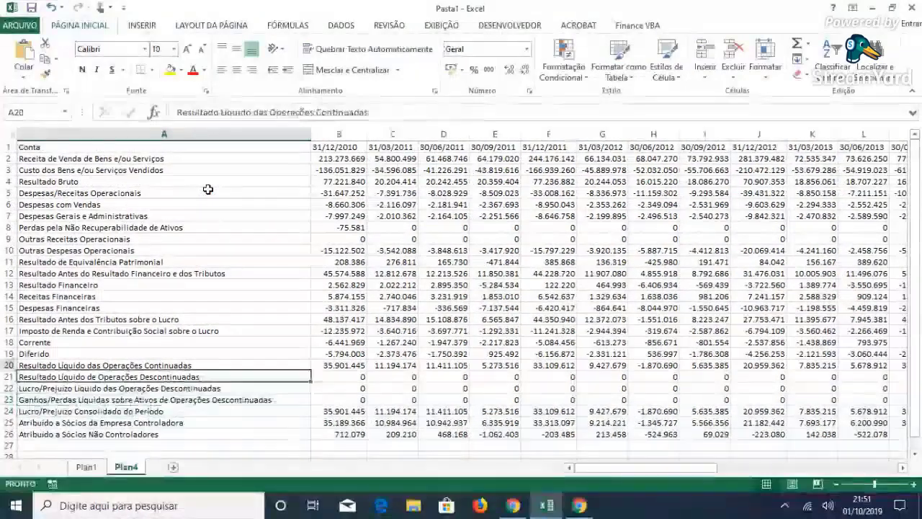
{"action": "key", "text": "Up"}
{"action": "key", "text": "Up"}
{"action": "key", "text": "Up"}
{"action": "key", "text": "Up"}
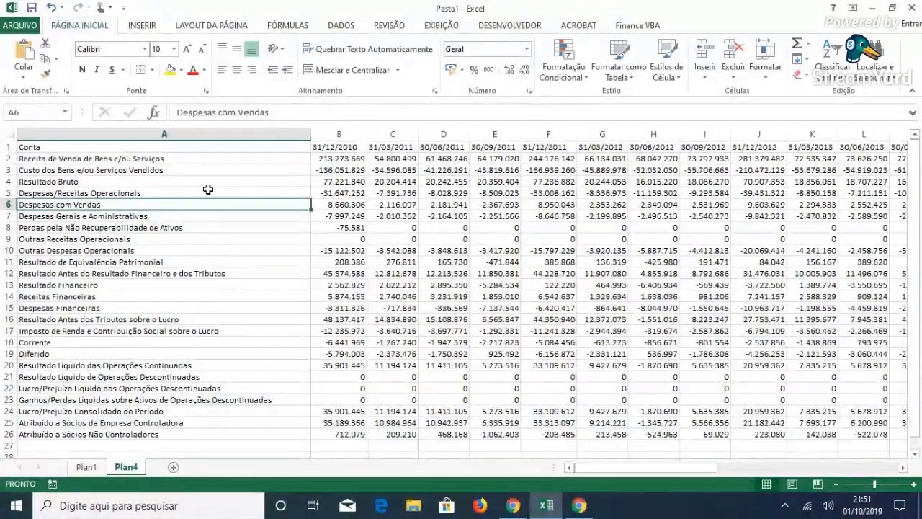
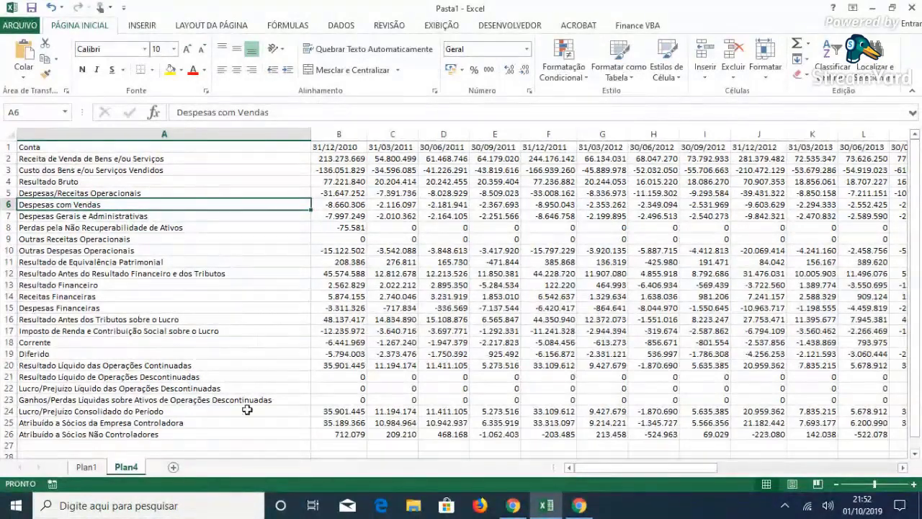
- Add sheet Plan5 and open the Finance VBA Demonstrações Financeiras query form
{"action": "left_click", "coordinate": [173, 467]}
{"action": "left_click", "coordinate": [432, 215]}
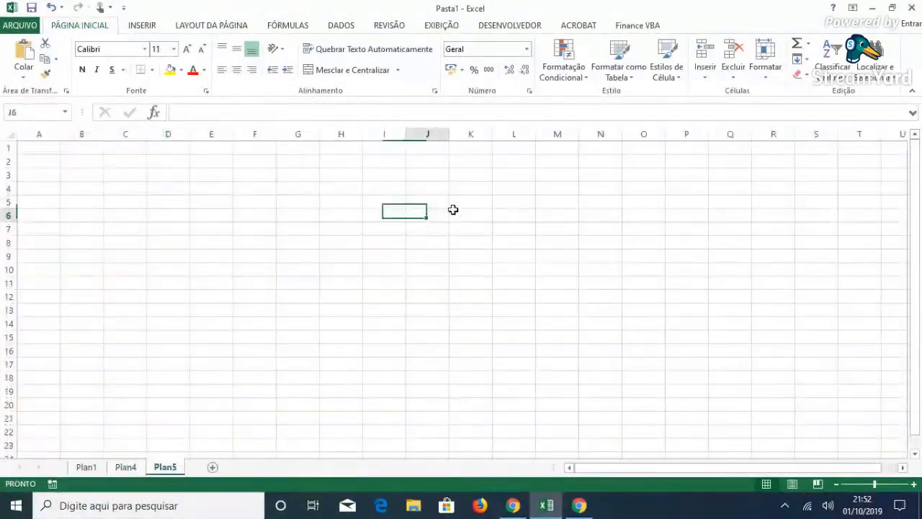
{"action": "left_click", "coordinate": [635, 27]}
{"action": "left_click", "coordinate": [137, 78]}
{"action": "left_click", "coordinate": [154, 96]}
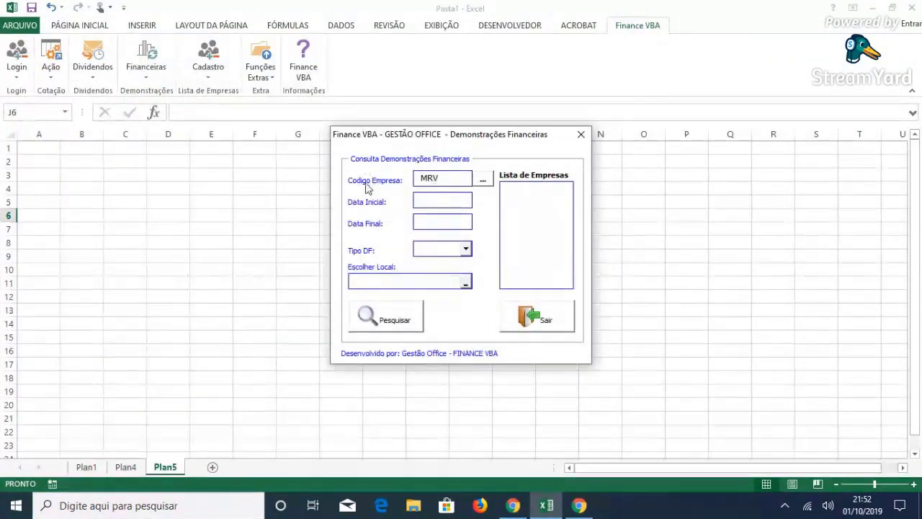
- Query MRVE's BP balance sheet for 01/01/2018–31/12/2018 into Plan5 at A1
{"action": "left_click", "coordinate": [482, 179]}
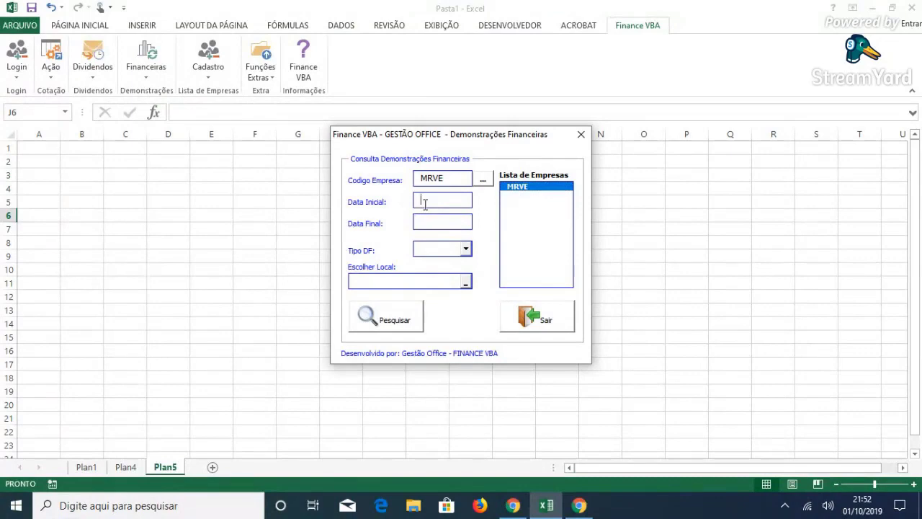
{"action": "type", "text": "01/01/2018"}
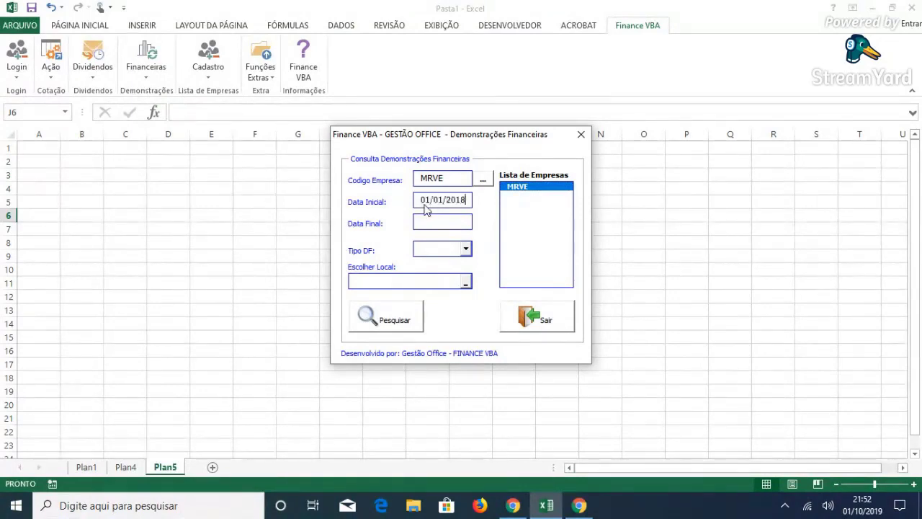
{"action": "left_click", "coordinate": [423, 223]}
{"action": "type", "text": "2/2018"}
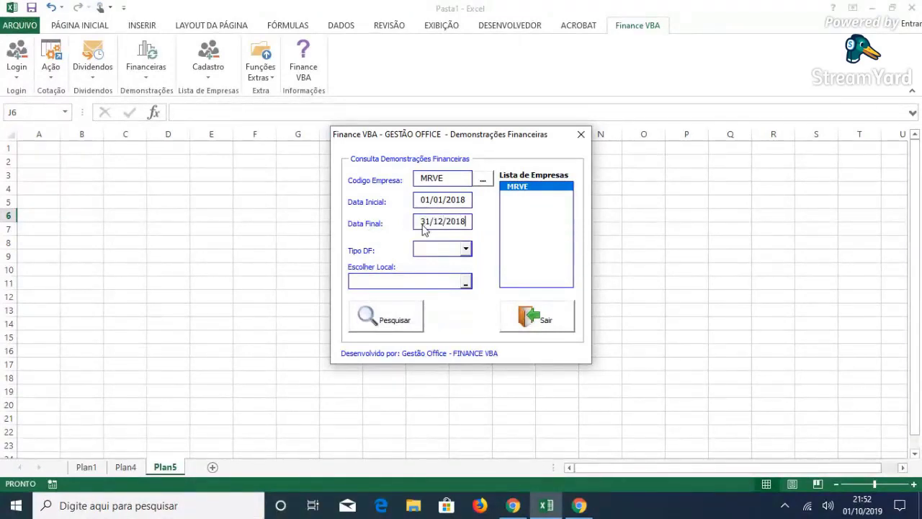
{"action": "left_click", "coordinate": [465, 250]}
{"action": "left_click", "coordinate": [439, 261]}
{"action": "left_click", "coordinate": [465, 283]}
{"action": "left_click", "coordinate": [49, 150]}
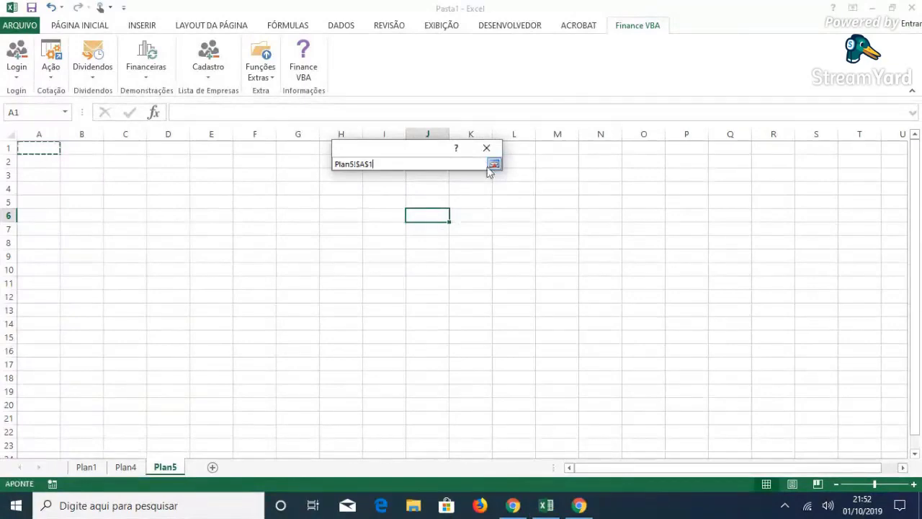
{"action": "left_click", "coordinate": [493, 166]}
{"action": "left_click", "coordinate": [404, 320]}
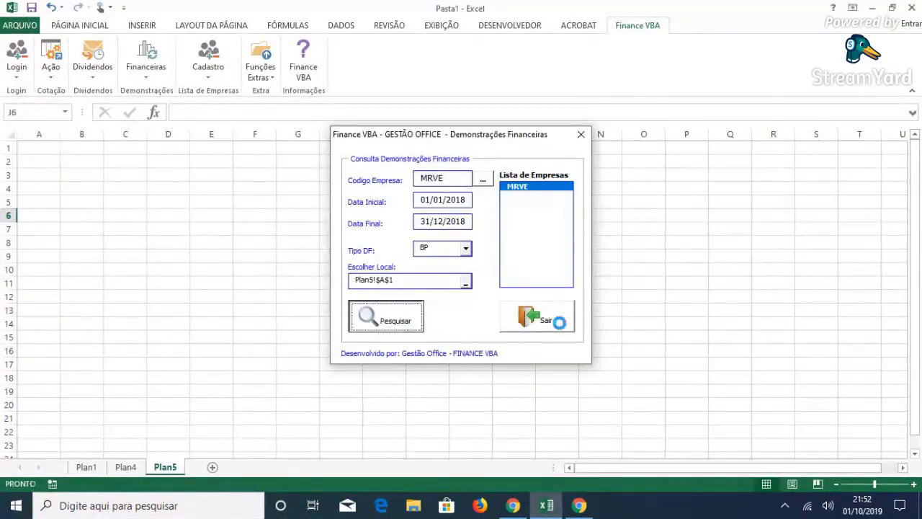
{"action": "left_click", "coordinate": [500, 294]}
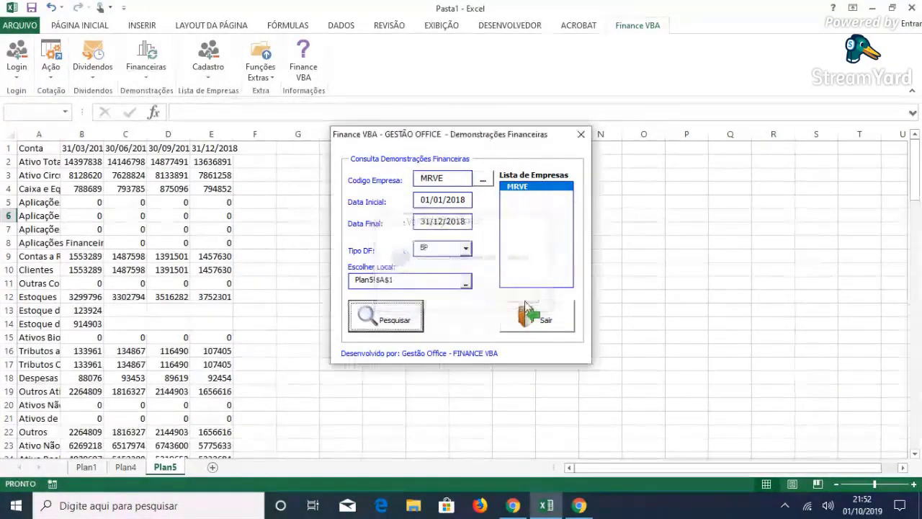
- Query MRVE's 2018 DRE income statement into Plan5 at G1
{"action": "left_click", "coordinate": [466, 250]}
{"action": "left_click", "coordinate": [451, 270]}
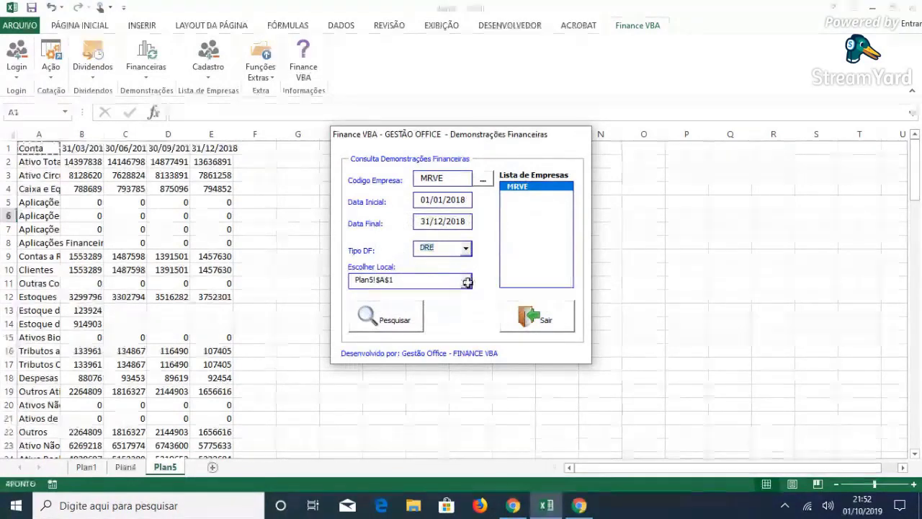
{"action": "left_click", "coordinate": [465, 283]}
{"action": "left_click", "coordinate": [299, 148]}
{"action": "left_click", "coordinate": [494, 165]}
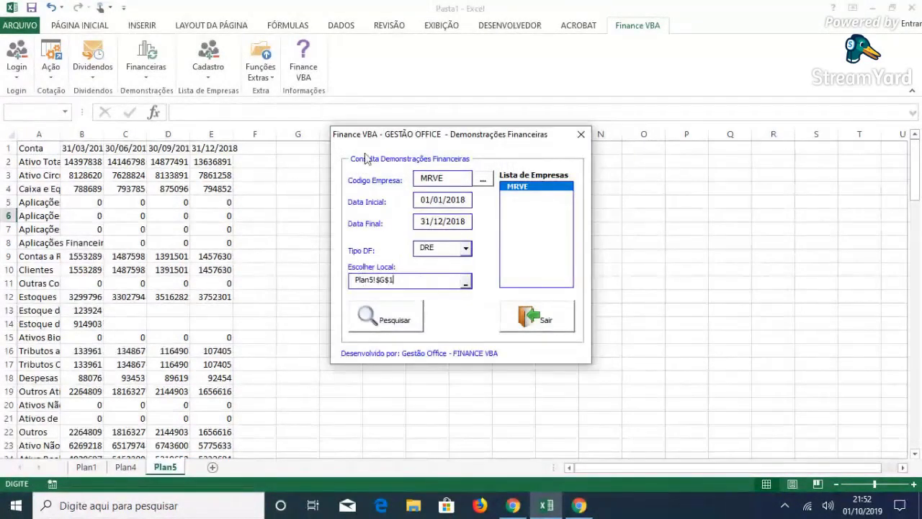
{"action": "left_click", "coordinate": [386, 317]}
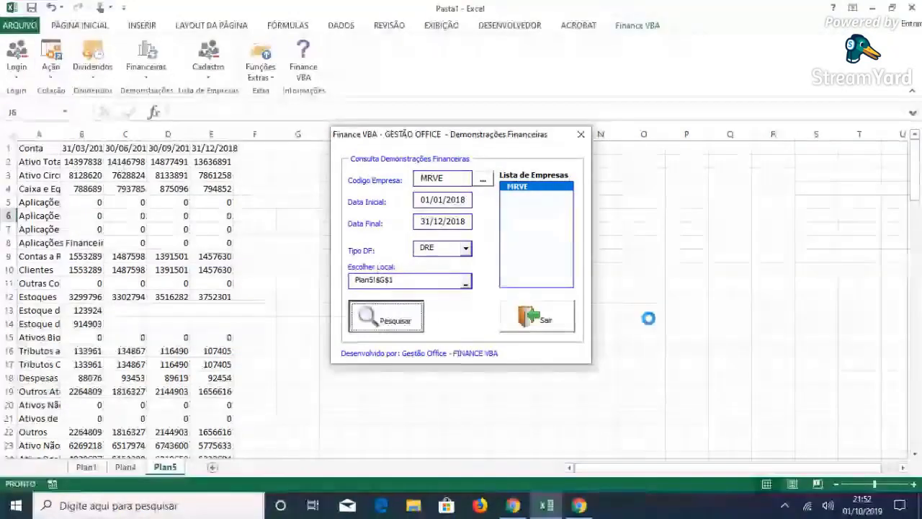
- Close the query form and auto-fit columns H to L so the dates show
{"action": "key", "text": "Return"}
{"action": "left_click", "coordinate": [537, 318]}
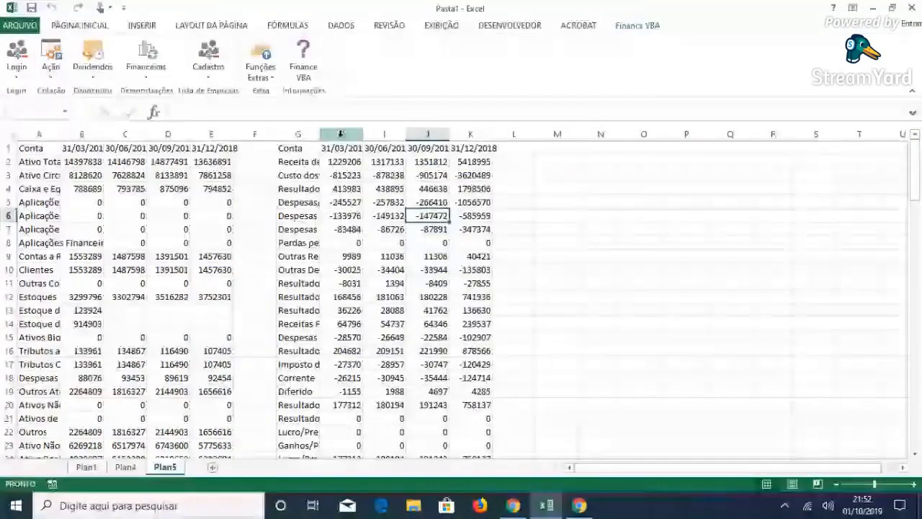
{"action": "left_click_drag", "start_coordinate": [340, 133], "coordinate": [514, 134]}
{"action": "double_click", "coordinate": [535, 134]}
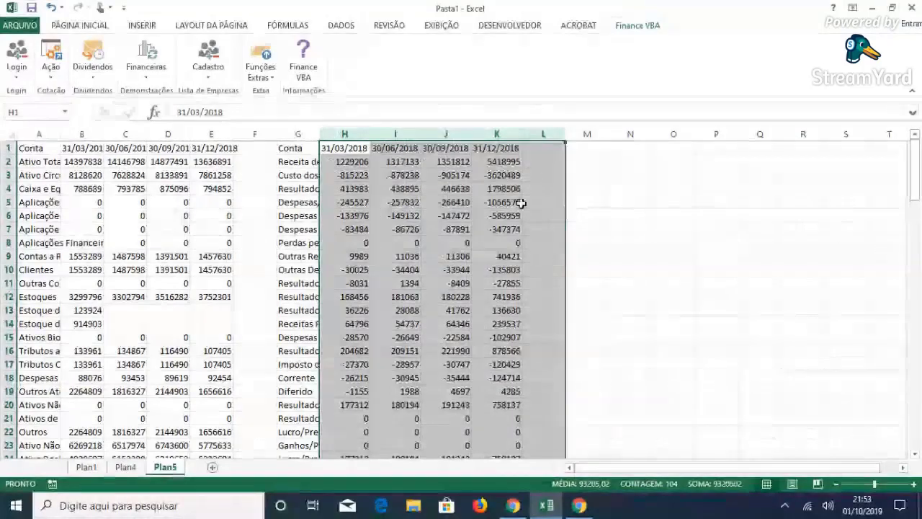
{"action": "left_click", "coordinate": [338, 149]}
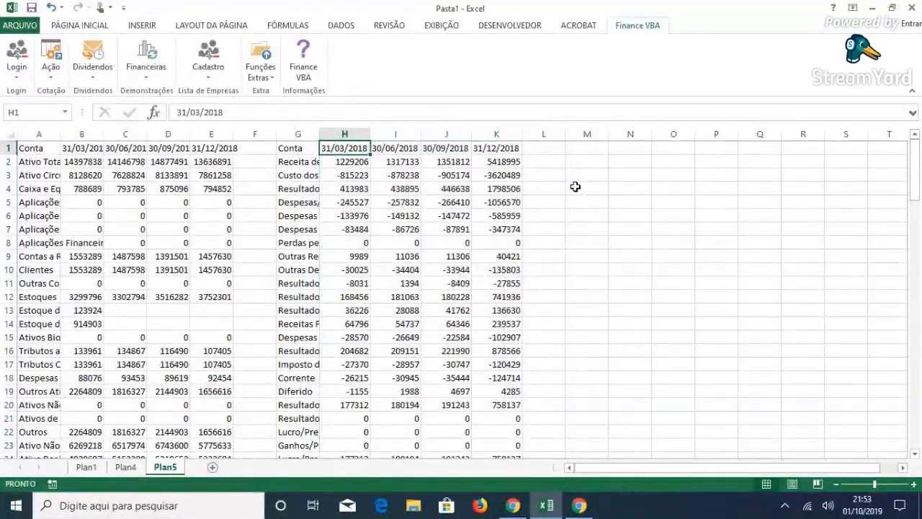
{"action": "key", "text": "Right"}
{"action": "key", "text": "Right"}
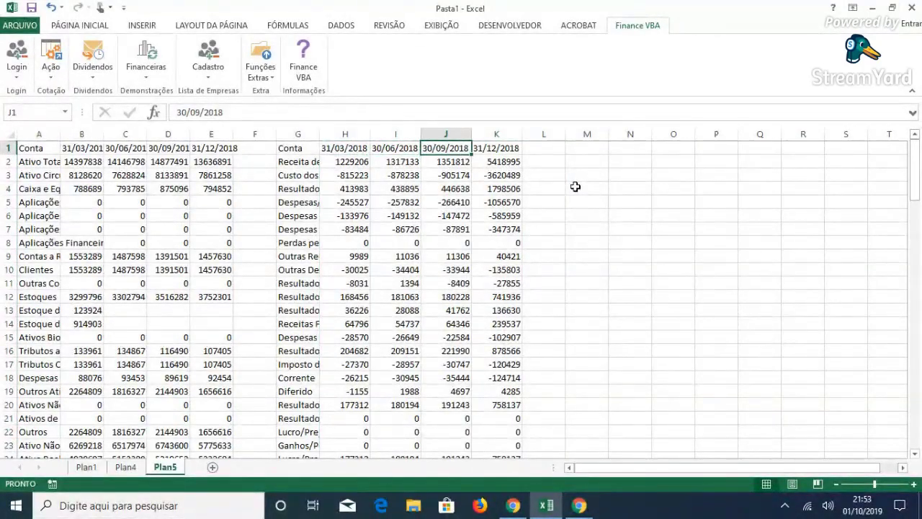
- Format columns H:K as numbers with thousands separator and 0 decimals, and auto-fit column G
{"action": "left_click", "coordinate": [353, 134]}
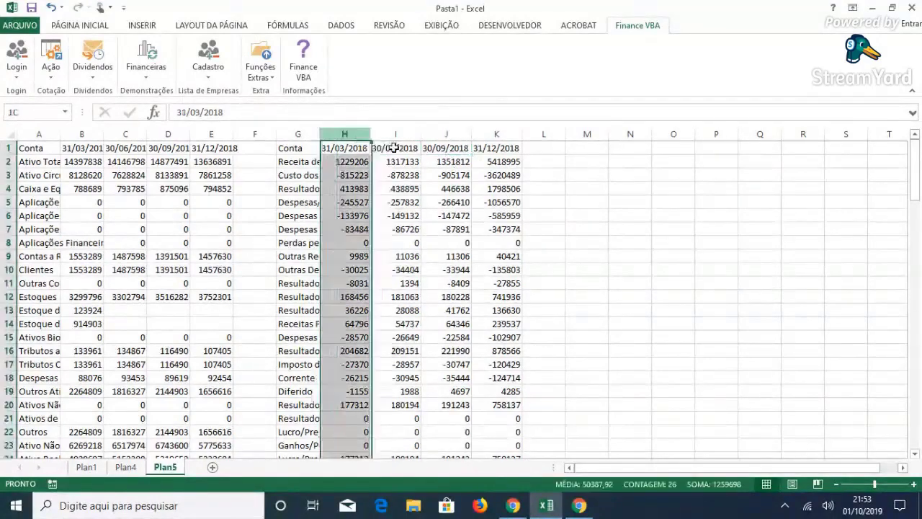
{"action": "left_click_drag", "start_coordinate": [394, 148], "coordinate": [496, 148]}
{"action": "right_click", "coordinate": [438, 202]}
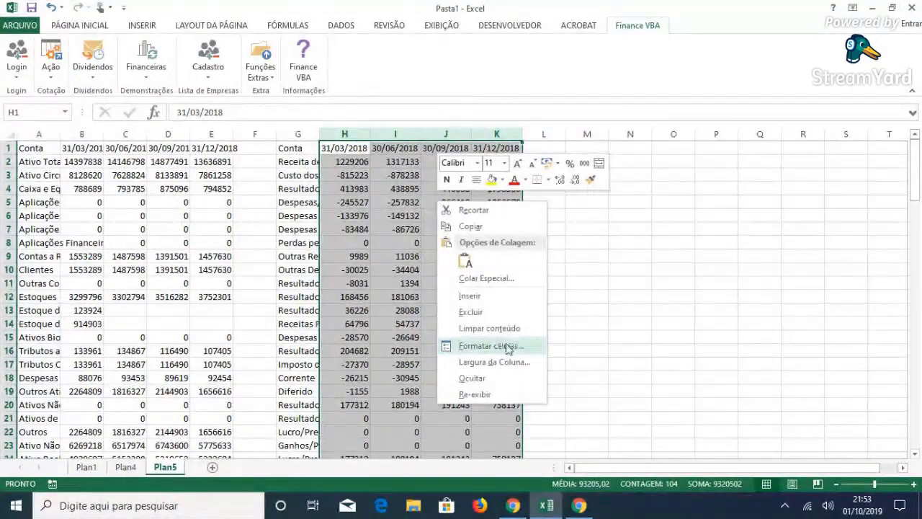
{"action": "left_click", "coordinate": [509, 348]}
{"action": "left_click", "coordinate": [344, 247]}
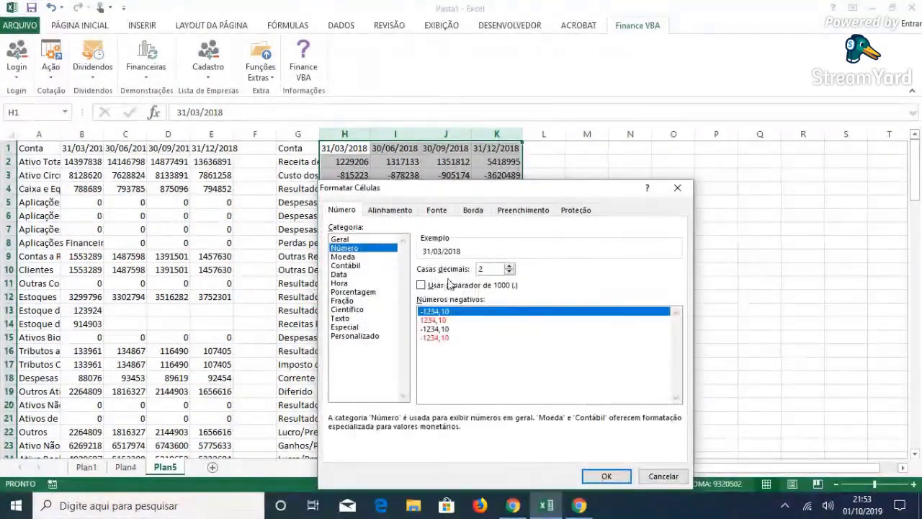
{"action": "left_click", "coordinate": [421, 285]}
{"action": "double_click", "coordinate": [487, 268]}
{"action": "type", "text": "0"}
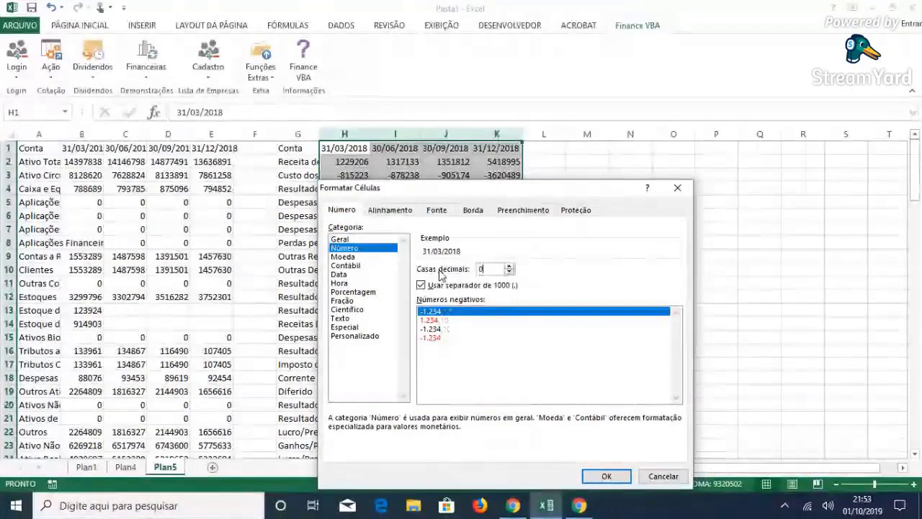
{"action": "key", "text": "Return"}
{"action": "left_click_drag", "start_coordinate": [445, 201], "coordinate": [445, 188]}
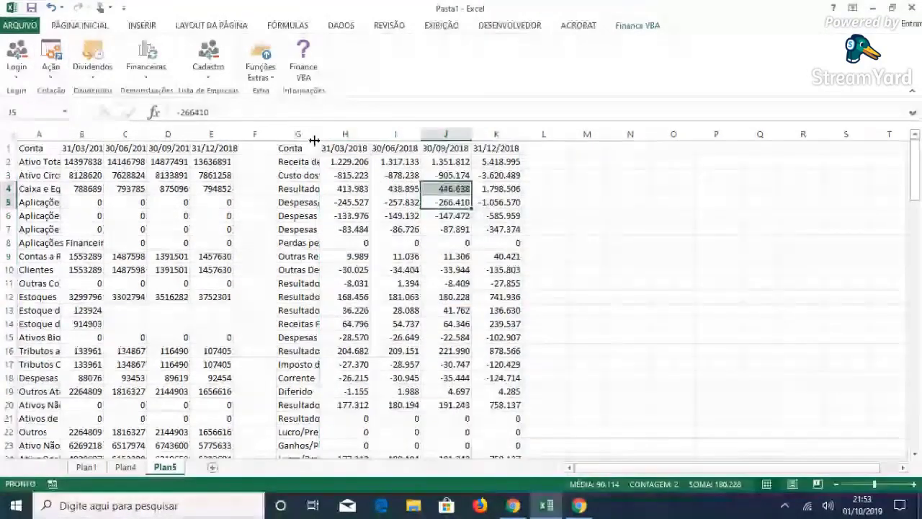
{"action": "double_click", "coordinate": [314, 140]}
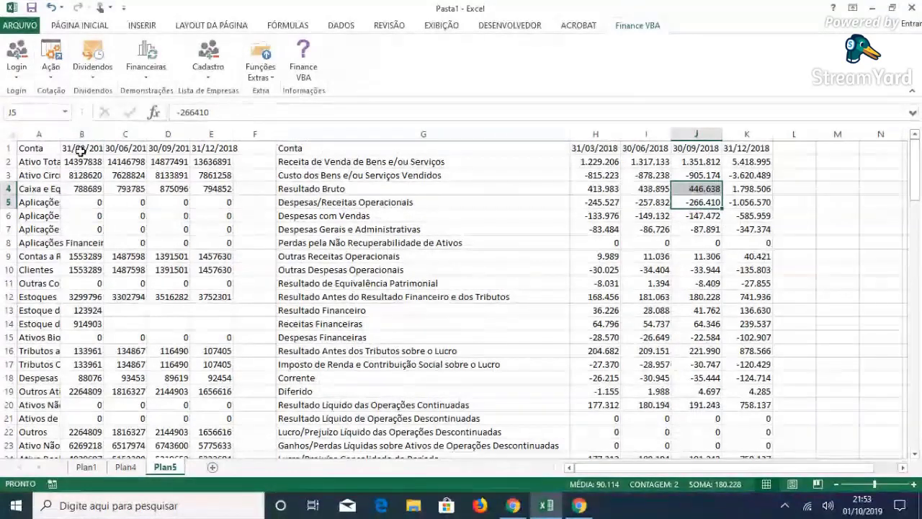
- Inspect the quarterly revenue figures in row 2 of the income statement
{"action": "left_click", "coordinate": [81, 150]}
{"action": "left_click", "coordinate": [598, 148]}
{"action": "left_click", "coordinate": [657, 162]}
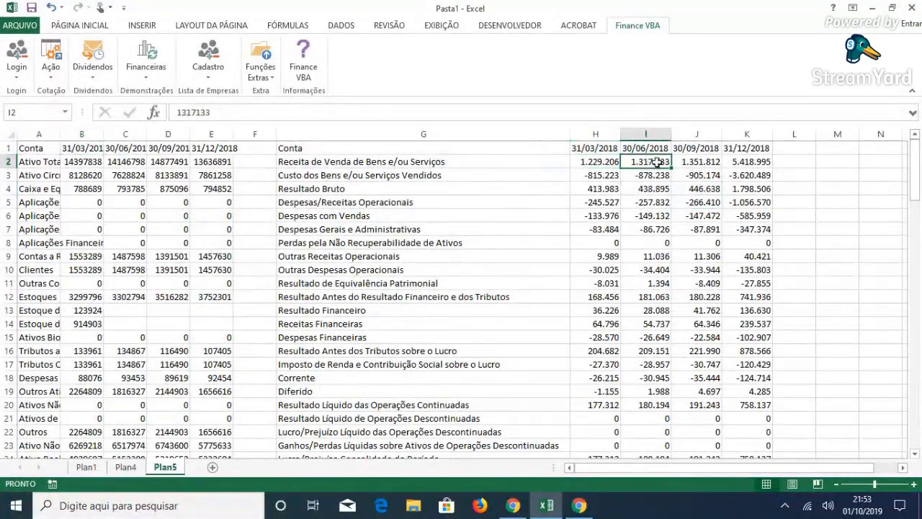
{"action": "left_click", "coordinate": [702, 163]}
{"action": "left_click", "coordinate": [753, 161]}
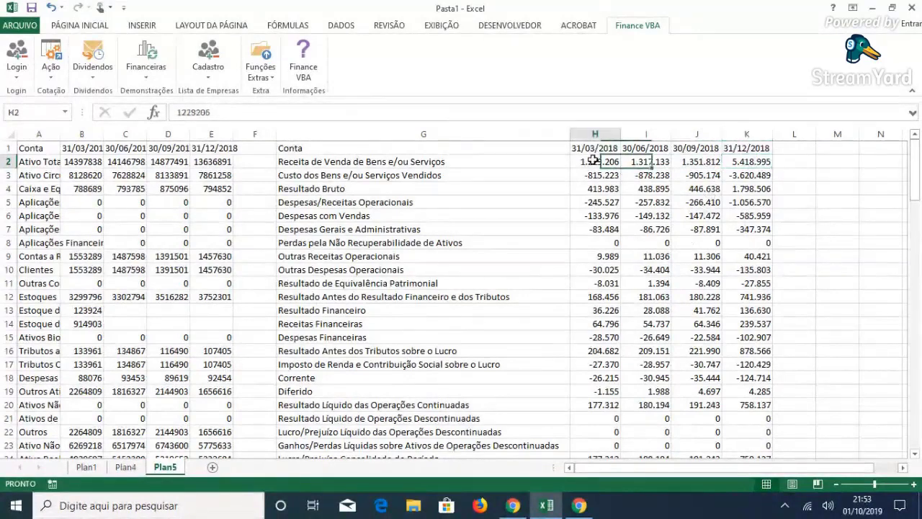
{"action": "left_click_drag", "start_coordinate": [587, 161], "coordinate": [688, 163]}
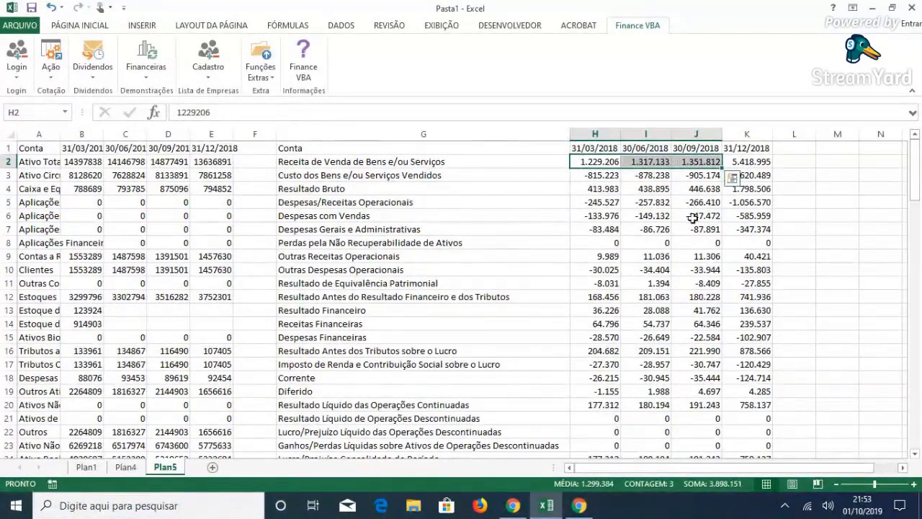
{"action": "left_click_drag", "start_coordinate": [598, 161], "coordinate": [684, 165]}
{"action": "scroll", "coordinate": [572, 216], "scroll_direction": "down", "scroll_amount": 1}
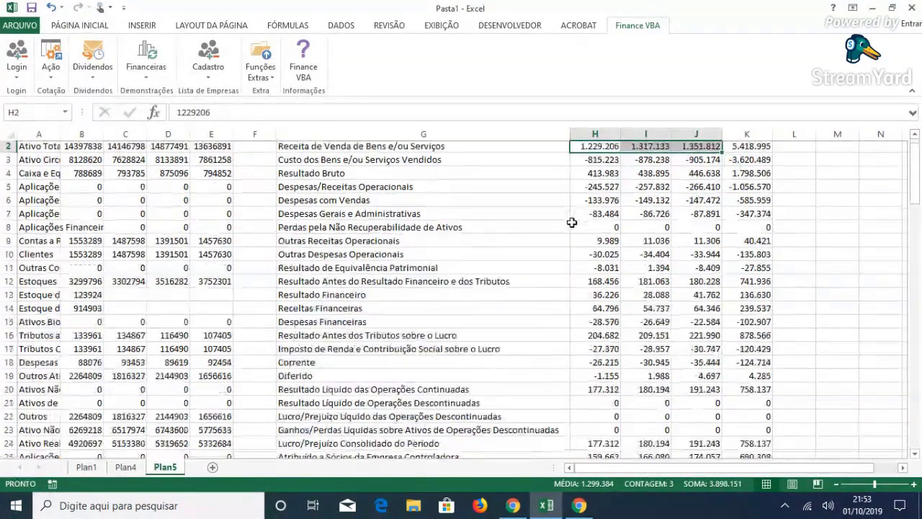
{"action": "scroll", "coordinate": [571, 220], "scroll_direction": "up", "scroll_amount": 1}
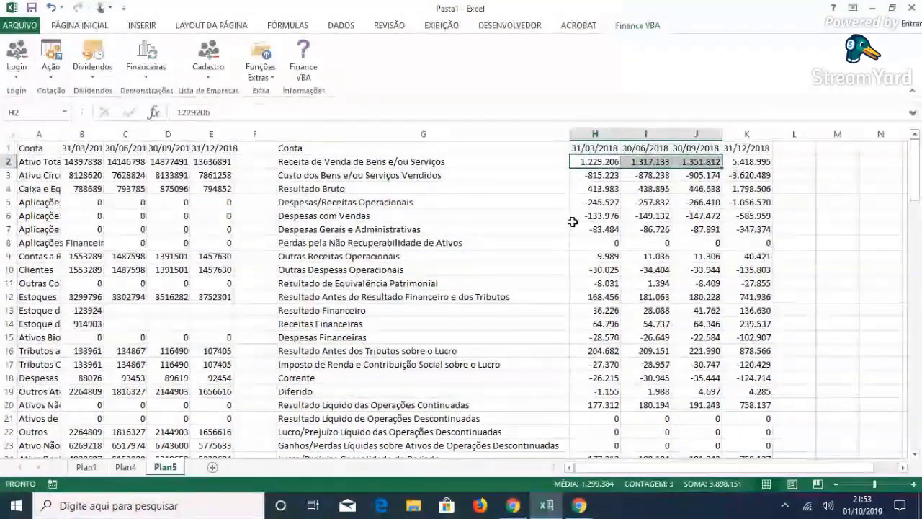
{"action": "left_click", "coordinate": [707, 162]}
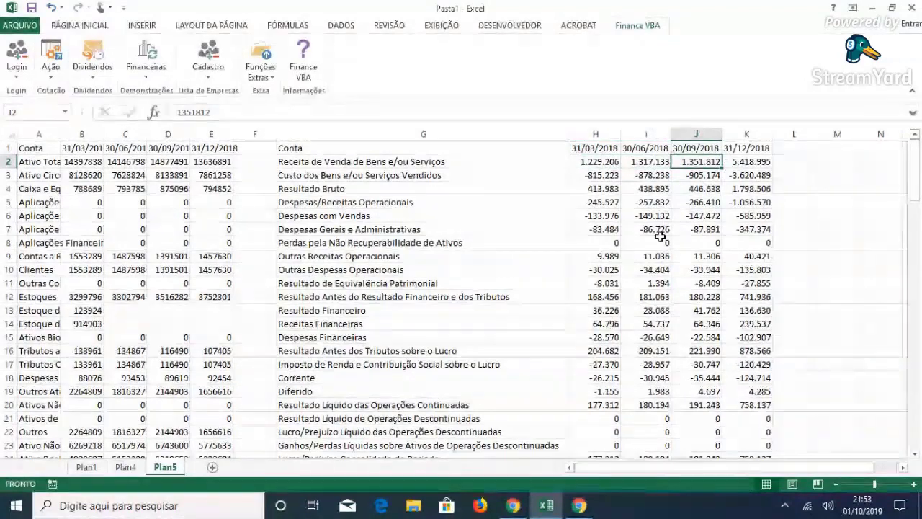
- Copy 5.418.995 from K2 into I2, then compare it against H2 and J2
{"action": "left_click", "coordinate": [763, 160]}
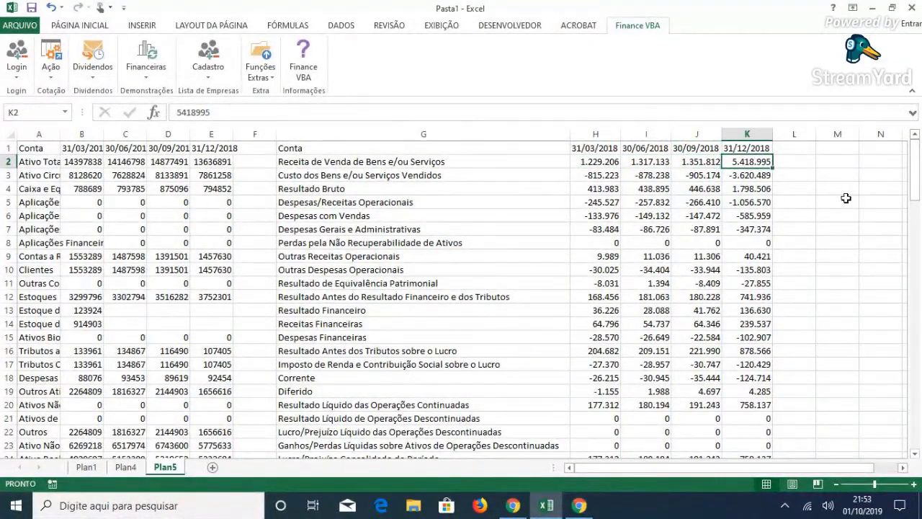
{"action": "key", "text": "ctrl+c"}
{"action": "key", "text": "Left"}
{"action": "key", "text": "Left"}
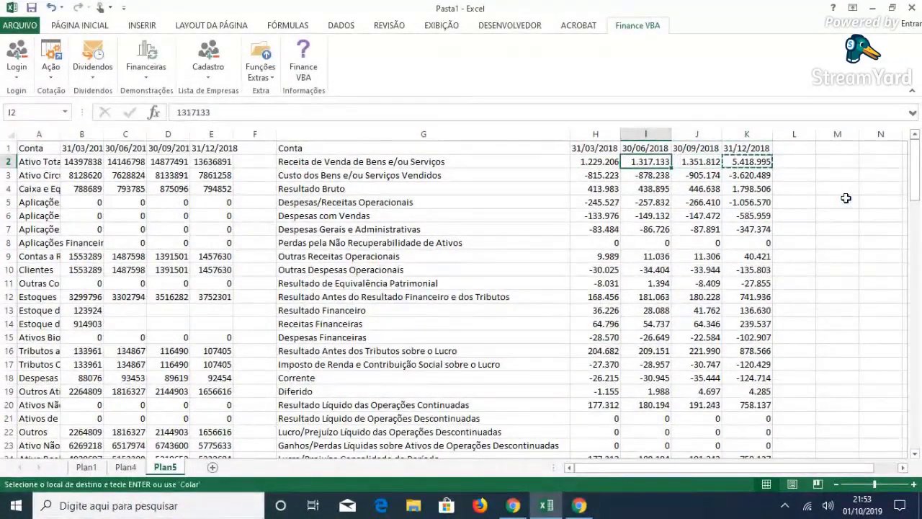
{"action": "key", "text": "ctrl+v"}
{"action": "key", "text": "Escape"}
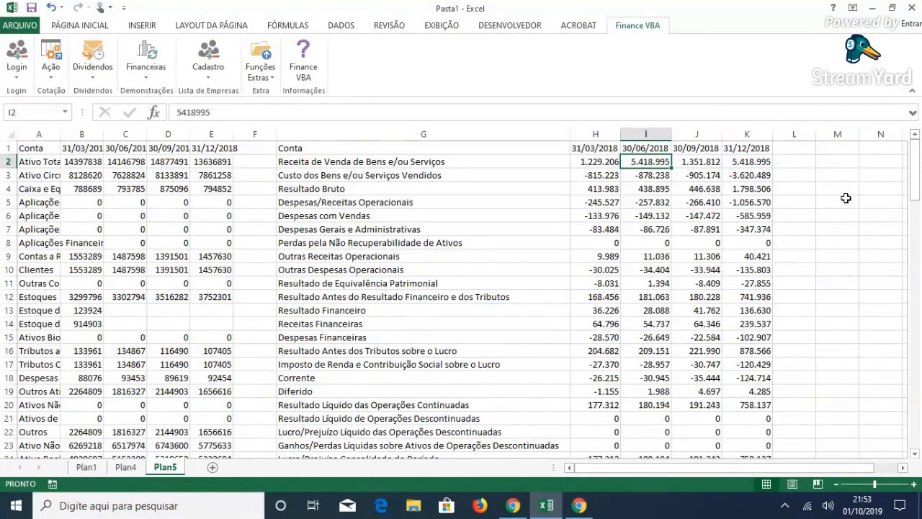
{"action": "left_click", "coordinate": [583, 162]}
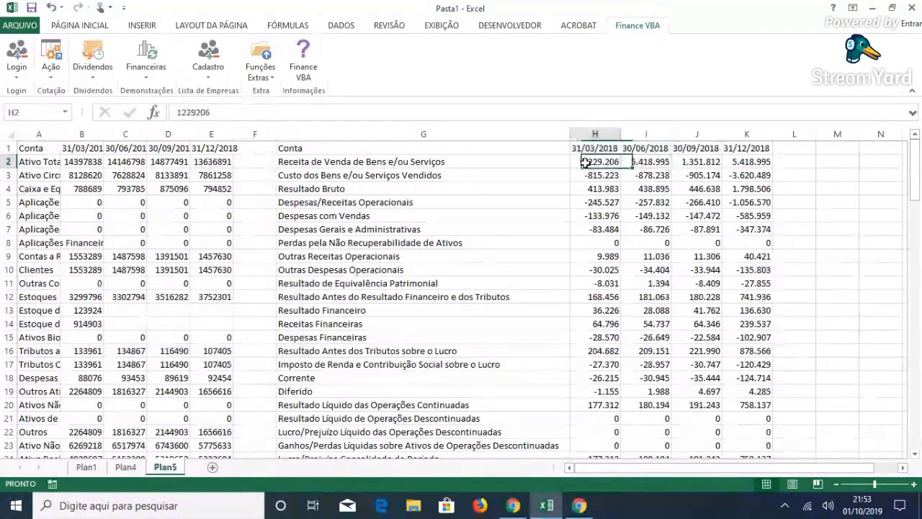
{"action": "left_click", "coordinate": [696, 161], "text": "ctrl"}
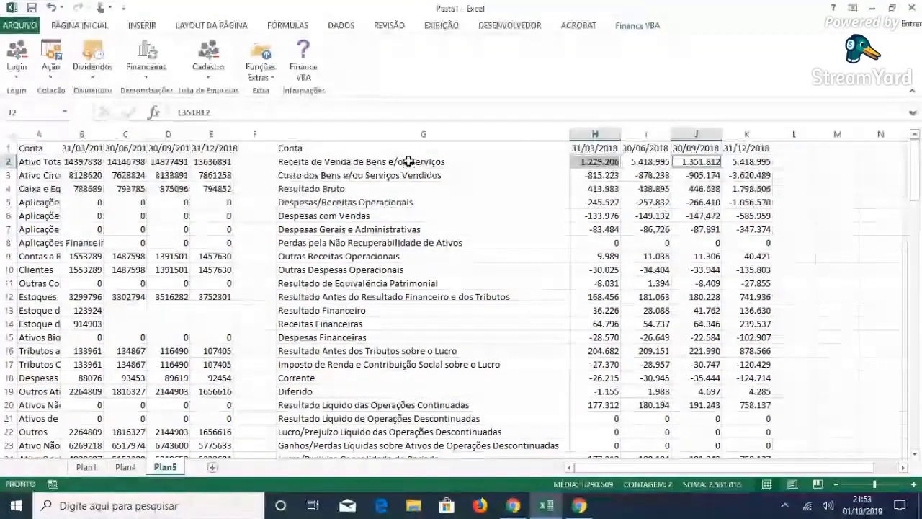
{"action": "left_click", "coordinate": [641, 159]}
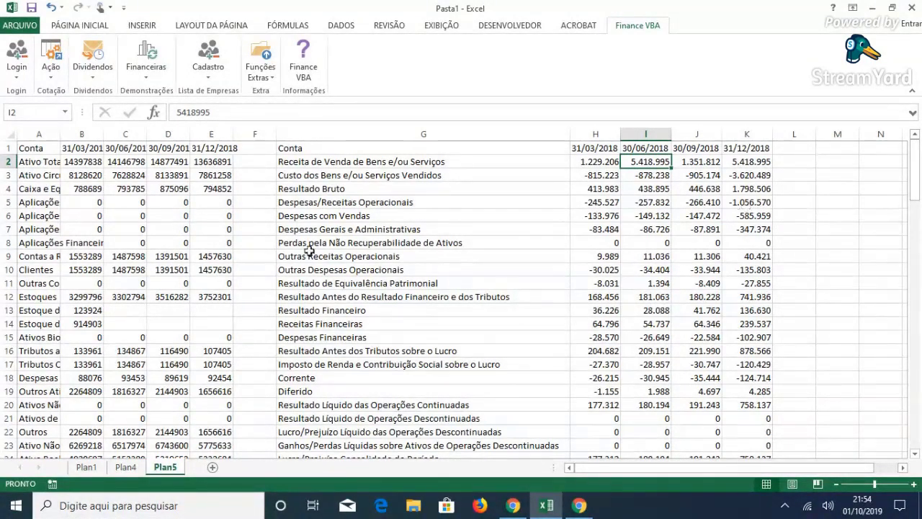
- Delete columns A to AC from Plan5 and bring up the Financeiras query options
{"action": "left_click_drag", "start_coordinate": [39, 134], "coordinate": [901, 136]}
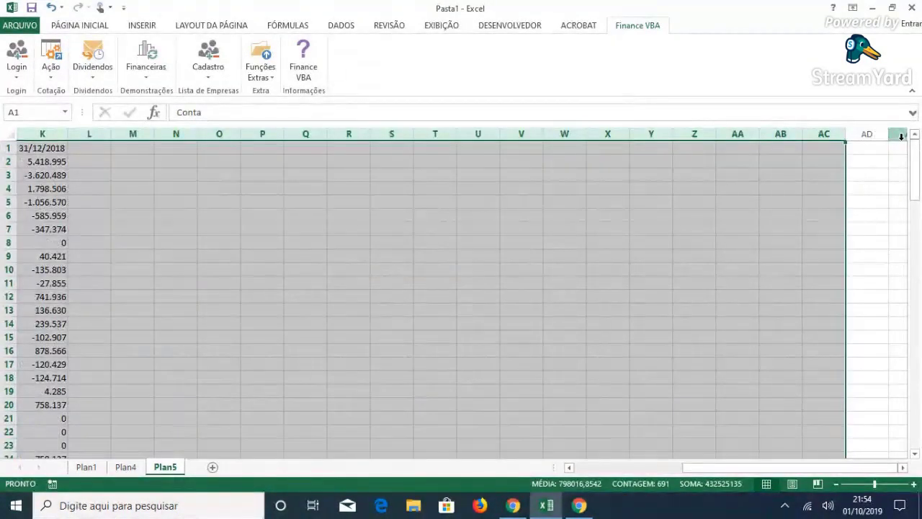
{"action": "left_click", "coordinate": [245, 214]}
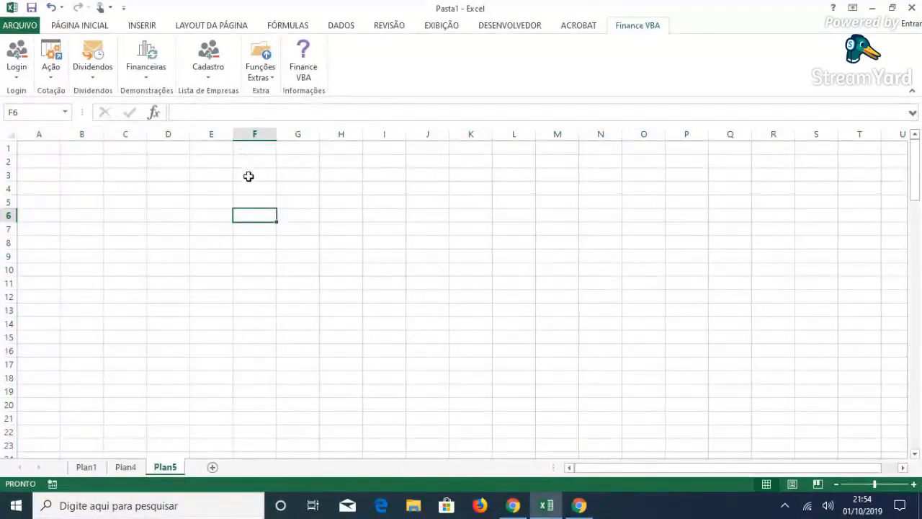
{"action": "left_click", "coordinate": [148, 80]}
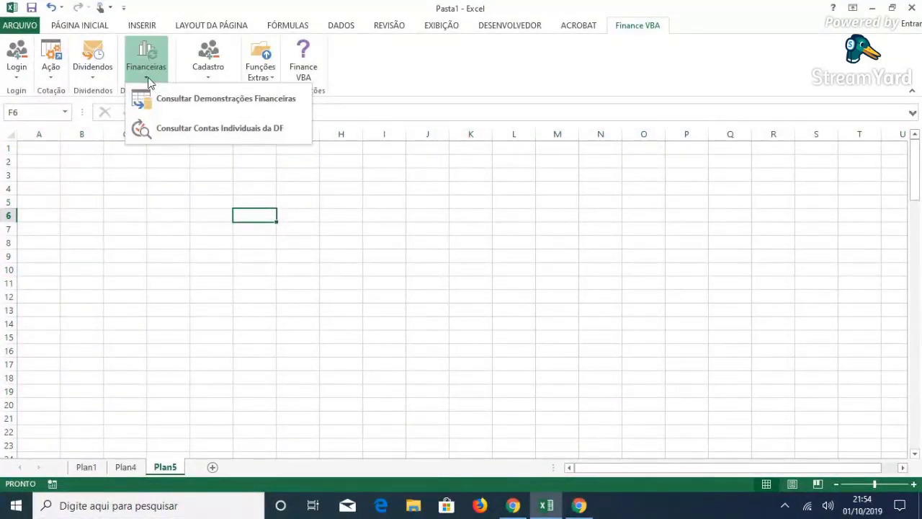
- Open Consultar Contas Individuais da DF and browse the Indicador list, leaving it blank
{"action": "left_click", "coordinate": [238, 128]}
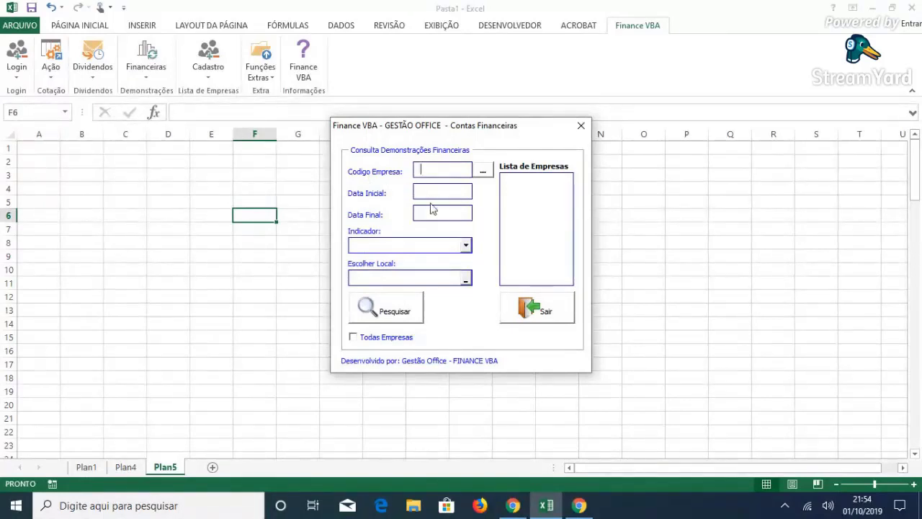
{"action": "left_click", "coordinate": [466, 246]}
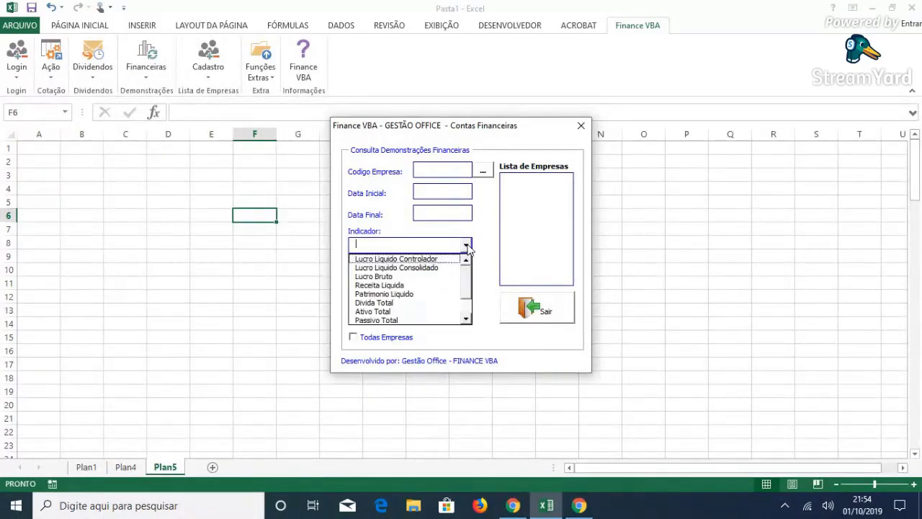
{"action": "scroll", "coordinate": [468, 296], "scroll_direction": "down", "scroll_amount": 1}
{"action": "scroll", "coordinate": [468, 297], "scroll_direction": "up", "scroll_amount": 1}
{"action": "scroll", "coordinate": [467, 301], "scroll_direction": "down", "scroll_amount": 1}
{"action": "scroll", "coordinate": [468, 292], "scroll_direction": "up", "scroll_amount": 1}
{"action": "left_click", "coordinate": [489, 225]}
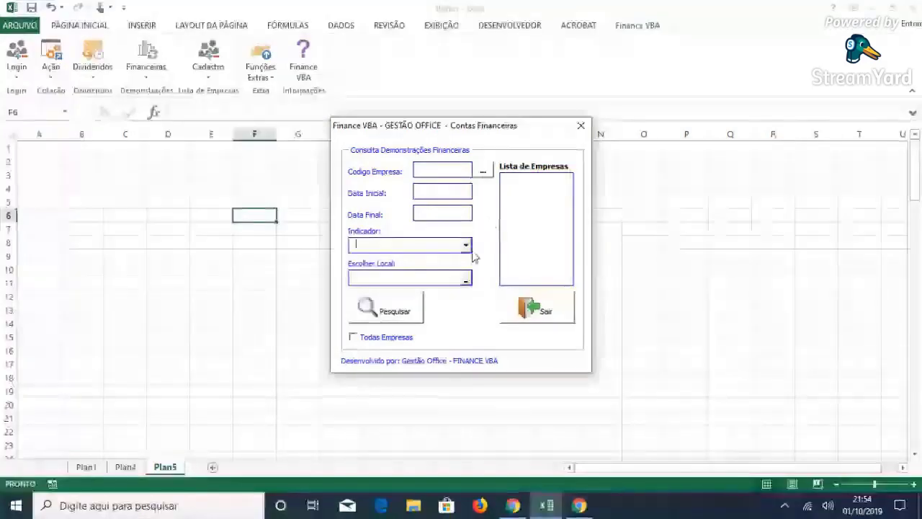
{"action": "left_click", "coordinate": [465, 246]}
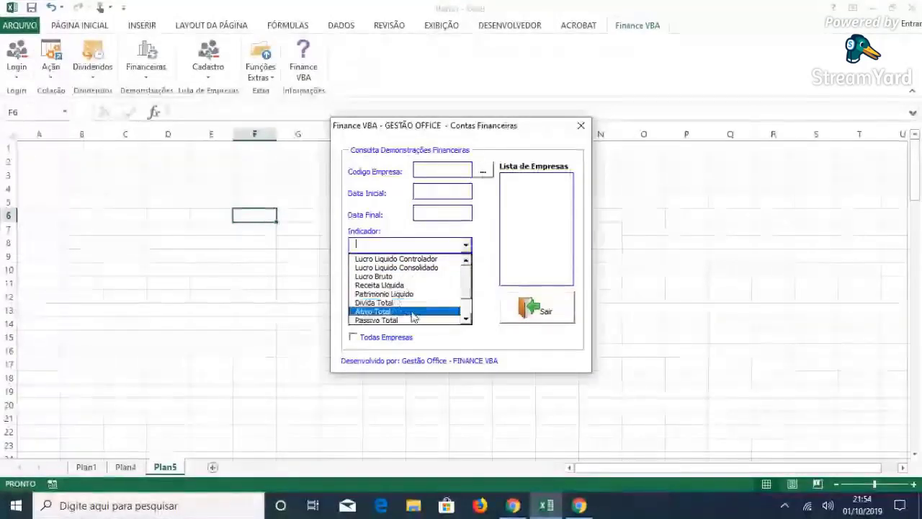
{"action": "scroll", "coordinate": [410, 310], "scroll_direction": "down", "scroll_amount": 2}
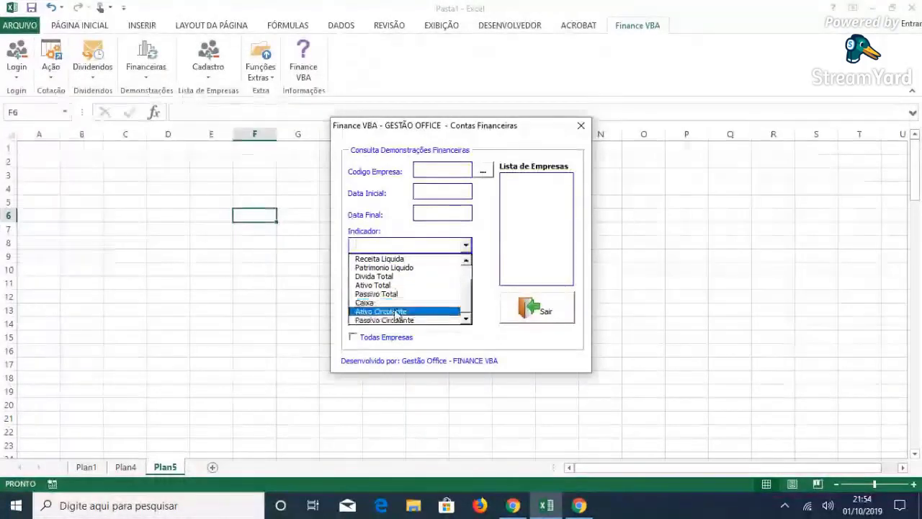
{"action": "left_click", "coordinate": [492, 336]}
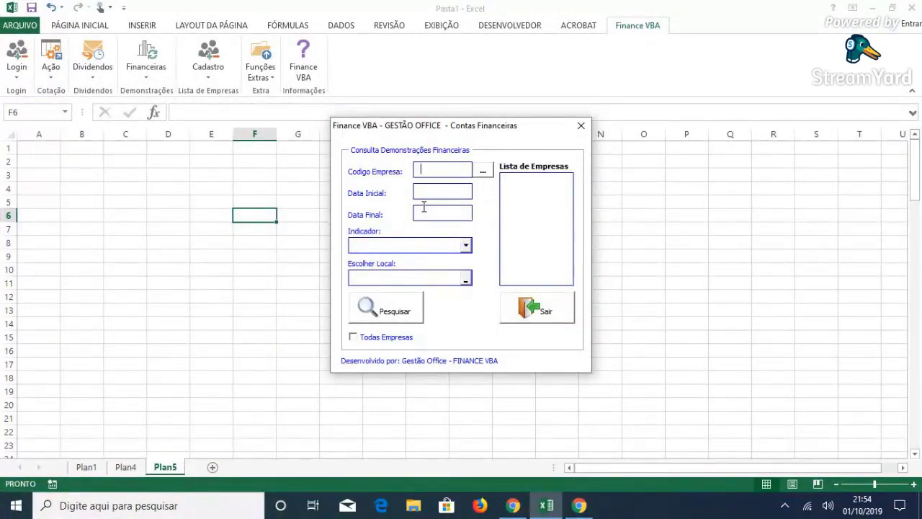
- Query MRVE's Receita Liquida from 01/01/2015 to 01/10/2019 into Plan5 at A1
{"action": "left_click", "coordinate": [482, 171]}
{"action": "left_click", "coordinate": [528, 179]}
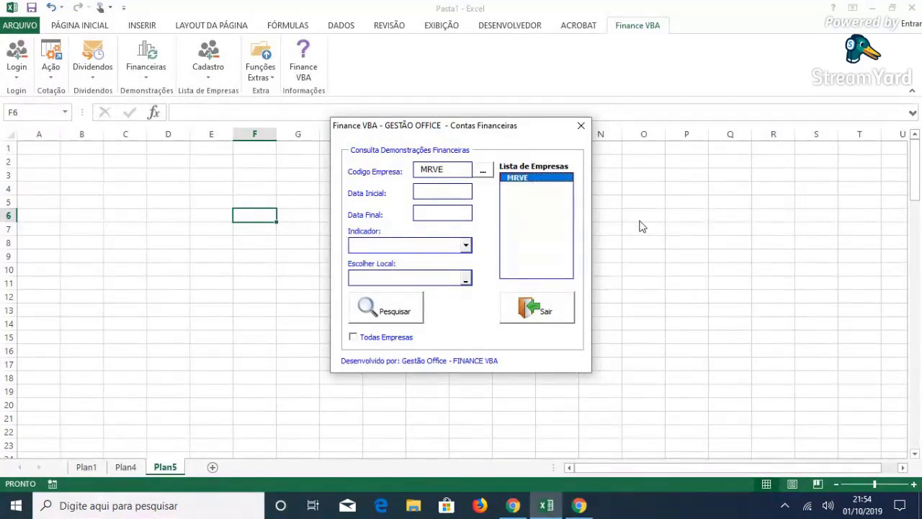
{"action": "left_click", "coordinate": [443, 194]}
{"action": "type", "text": "/201"}
{"action": "type", "text": "01/1"}
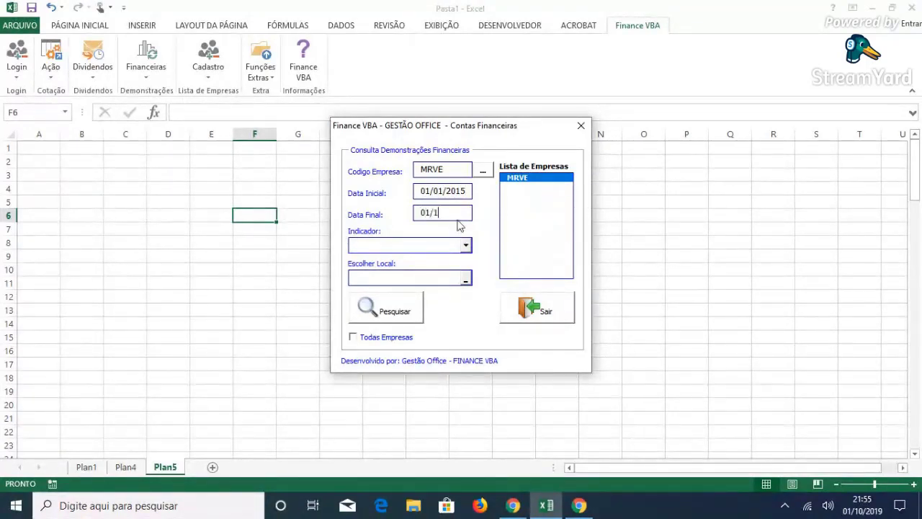
{"action": "type", "text": "9"}
{"action": "left_click", "coordinate": [466, 245]}
{"action": "left_click", "coordinate": [441, 285]}
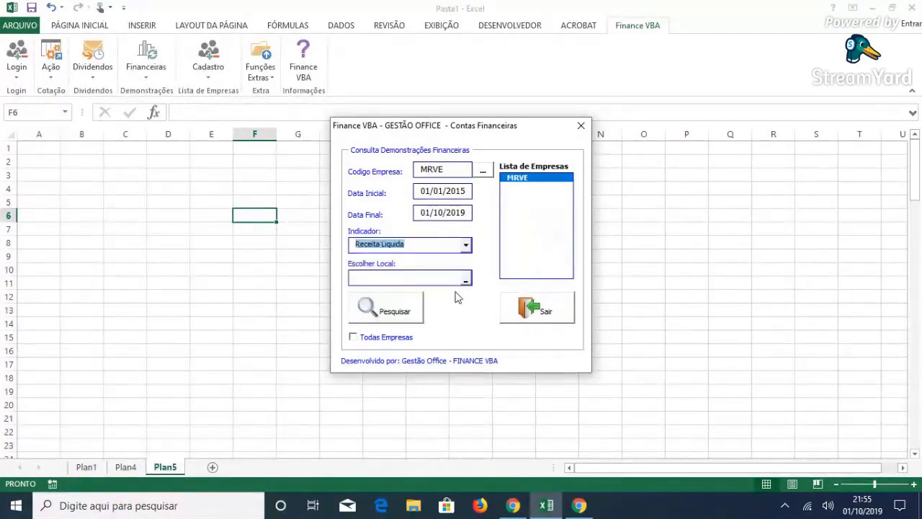
{"action": "left_click", "coordinate": [466, 279]}
{"action": "left_click", "coordinate": [38, 150]}
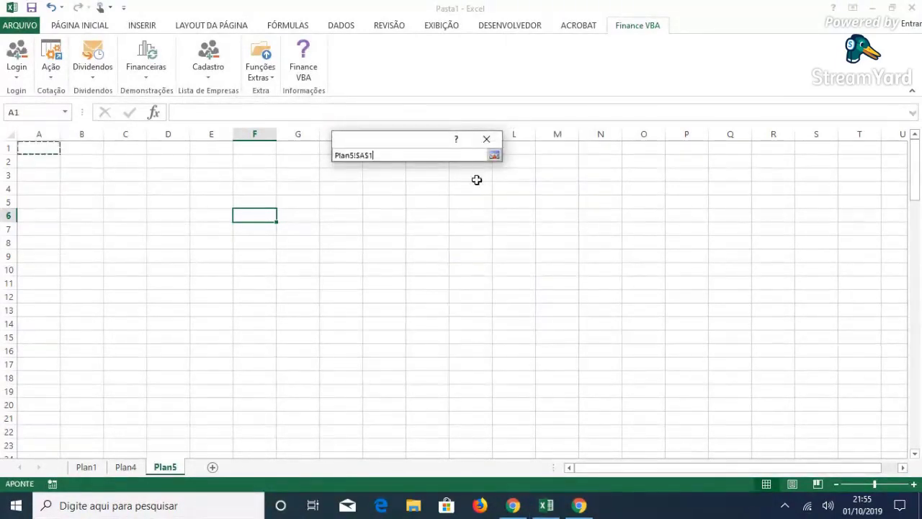
{"action": "left_click", "coordinate": [494, 156]}
{"action": "left_click", "coordinate": [391, 309]}
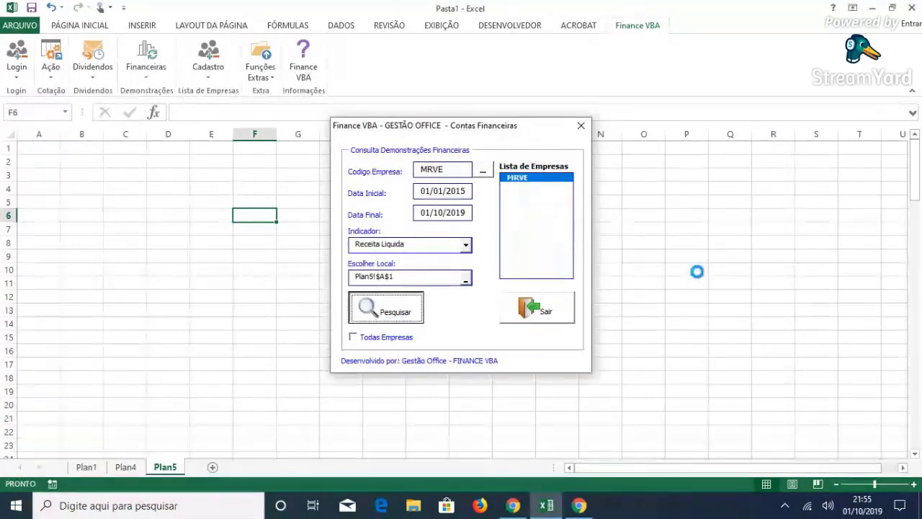
{"action": "left_click", "coordinate": [531, 297]}
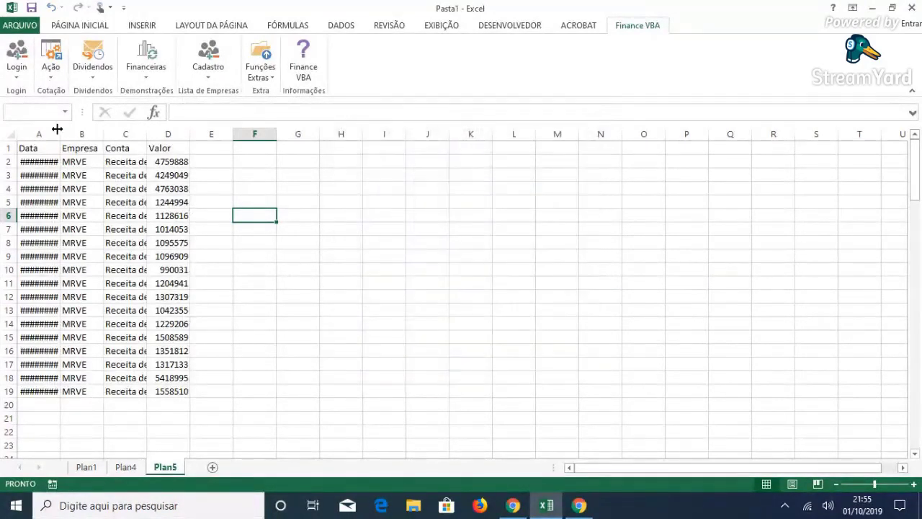
- AutoFit columns A to F to the revenue data and reopen the individual accounts query
{"action": "left_click_drag", "start_coordinate": [60, 134], "coordinate": [191, 137]}
{"action": "key", "text": "ctrl+z"}
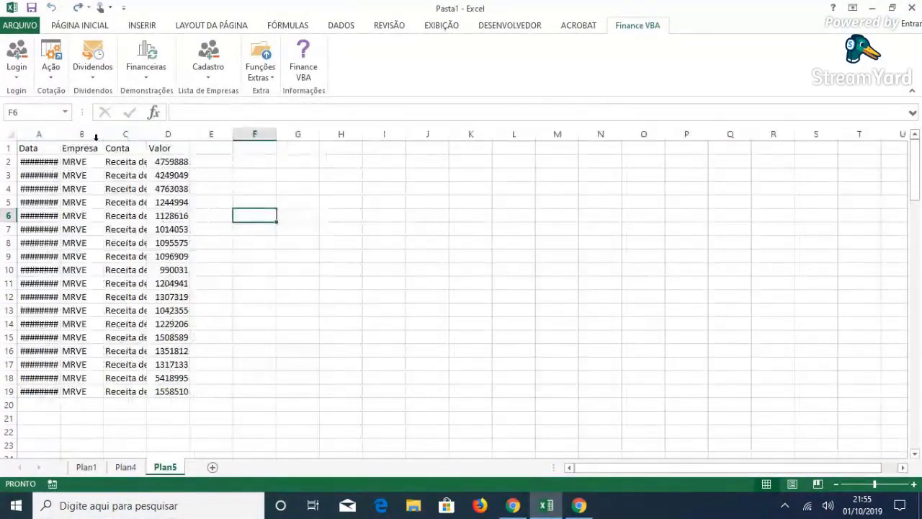
{"action": "left_click", "coordinate": [49, 134]}
{"action": "left_click_drag", "start_coordinate": [48, 135], "coordinate": [259, 135]}
{"action": "double_click", "coordinate": [189, 134]}
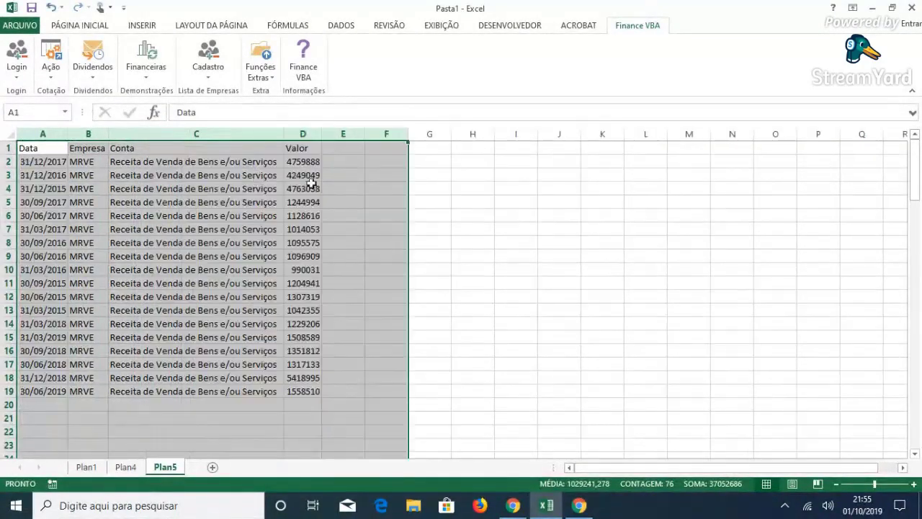
{"action": "left_click", "coordinate": [303, 134]}
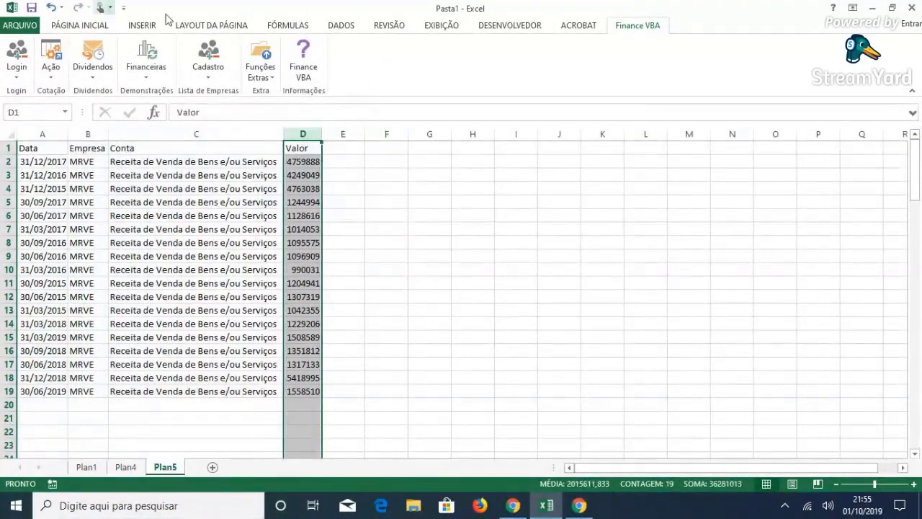
{"action": "left_click", "coordinate": [142, 26]}
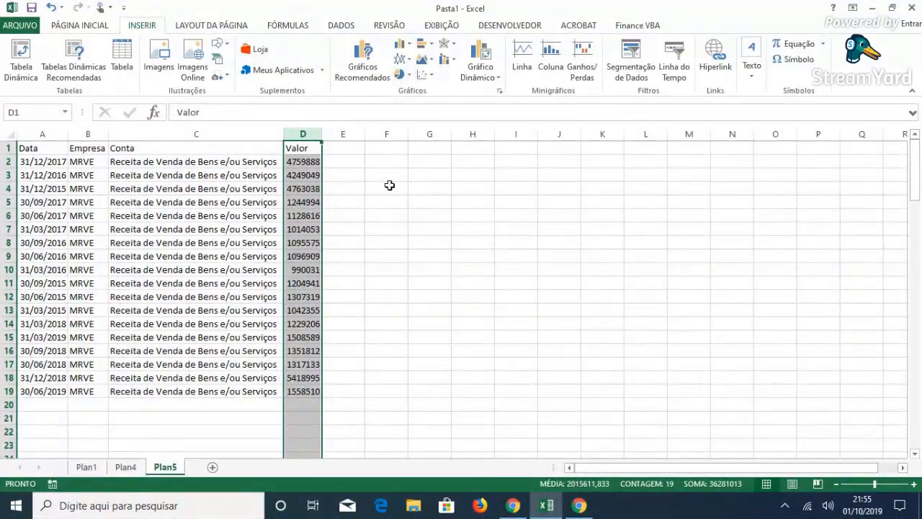
{"action": "left_click", "coordinate": [516, 215]}
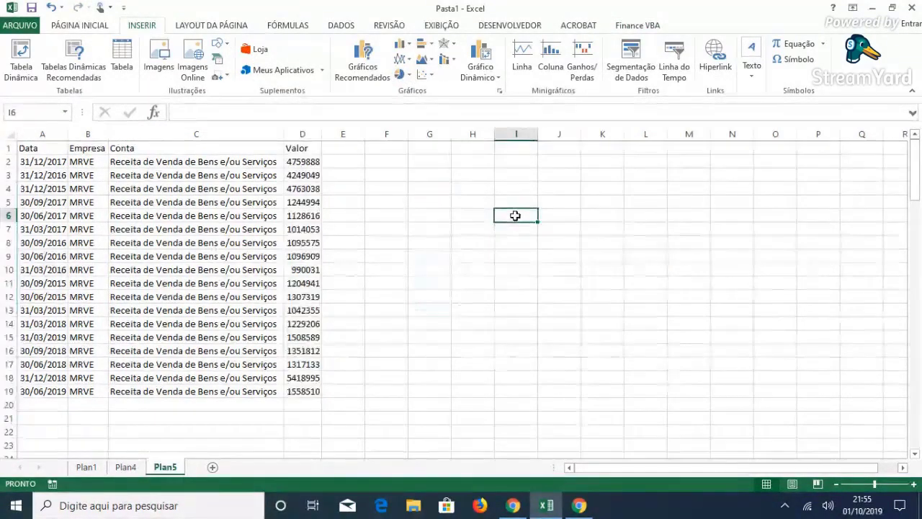
{"action": "left_click", "coordinate": [637, 25]}
{"action": "left_click", "coordinate": [203, 125]}
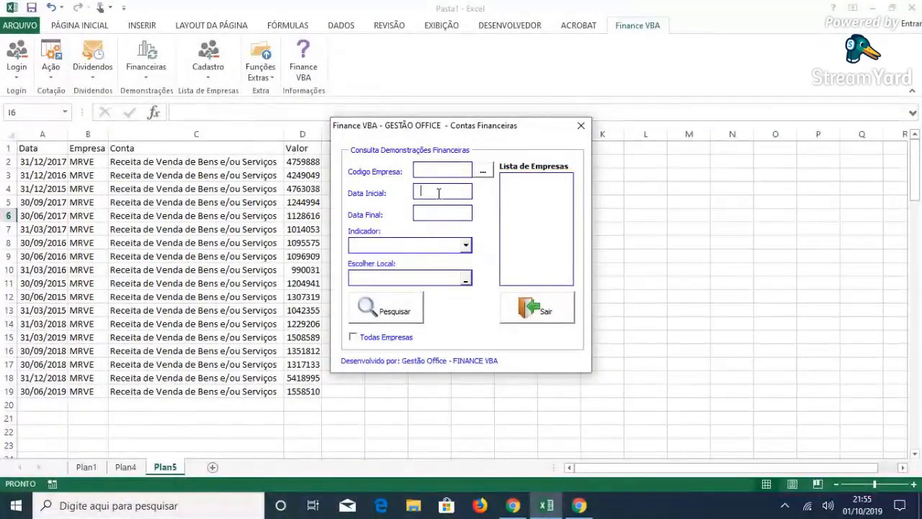
- Query Lucro Liquido Consolidado for all companies on 31/12/2018 into Plan5 at G1
{"action": "type", "text": "31/12/2018"}
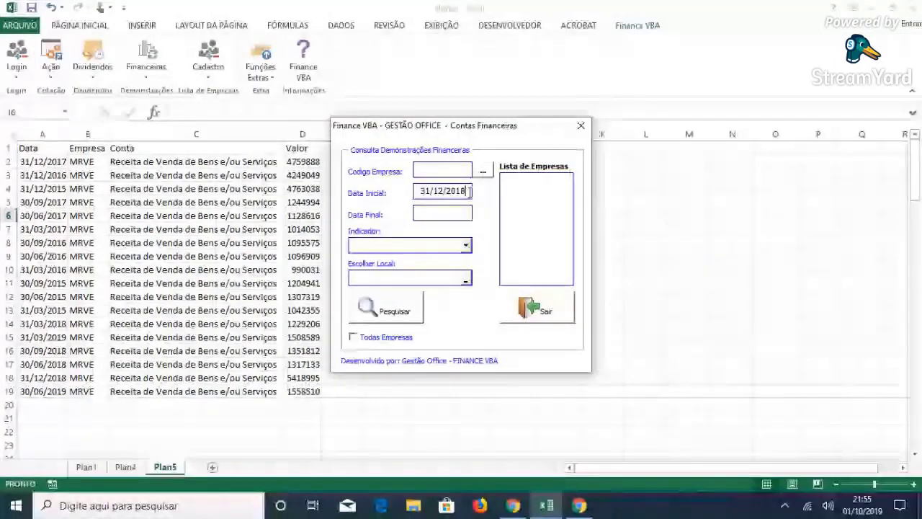
{"action": "left_click_drag", "start_coordinate": [469, 191], "coordinate": [417, 191]}
{"action": "key", "text": "ctrl+c"}
{"action": "left_click", "coordinate": [422, 213]}
{"action": "key", "text": "ctrl+v"}
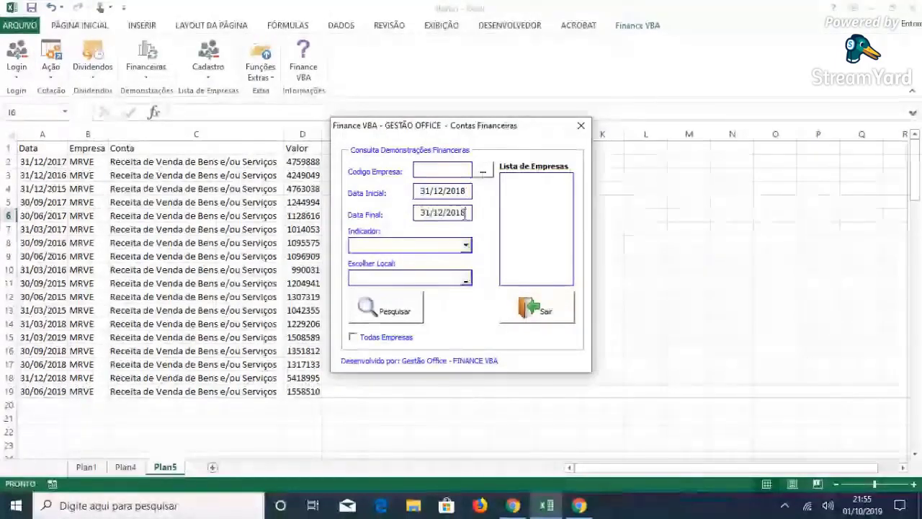
{"action": "left_click", "coordinate": [465, 245]}
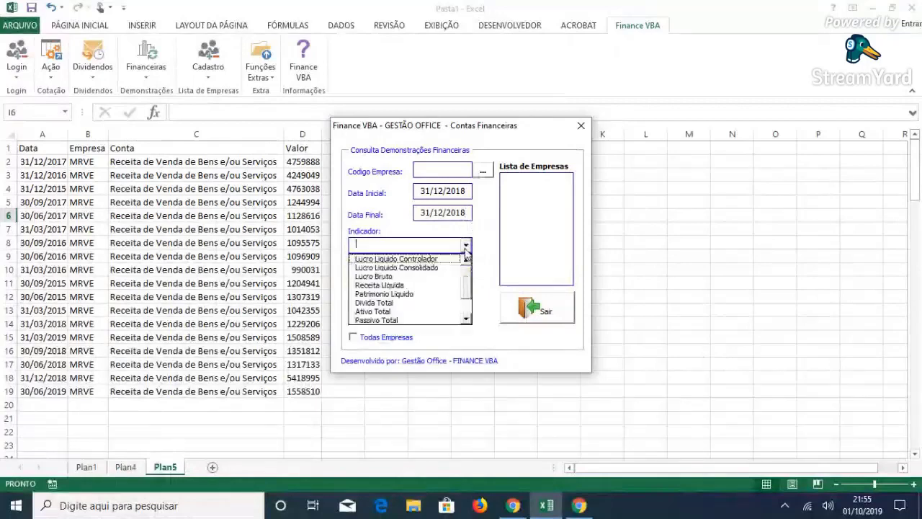
{"action": "left_click", "coordinate": [452, 269]}
{"action": "left_click", "coordinate": [466, 282]}
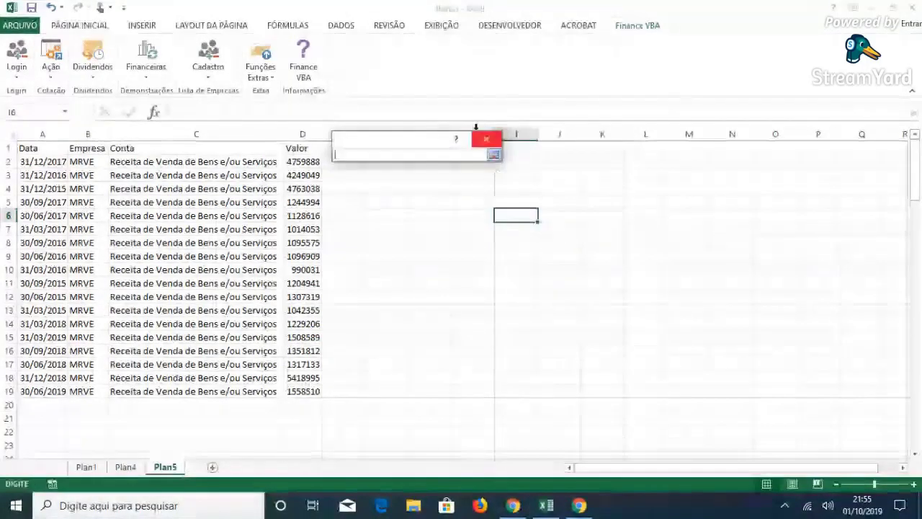
{"action": "left_click", "coordinate": [429, 148]}
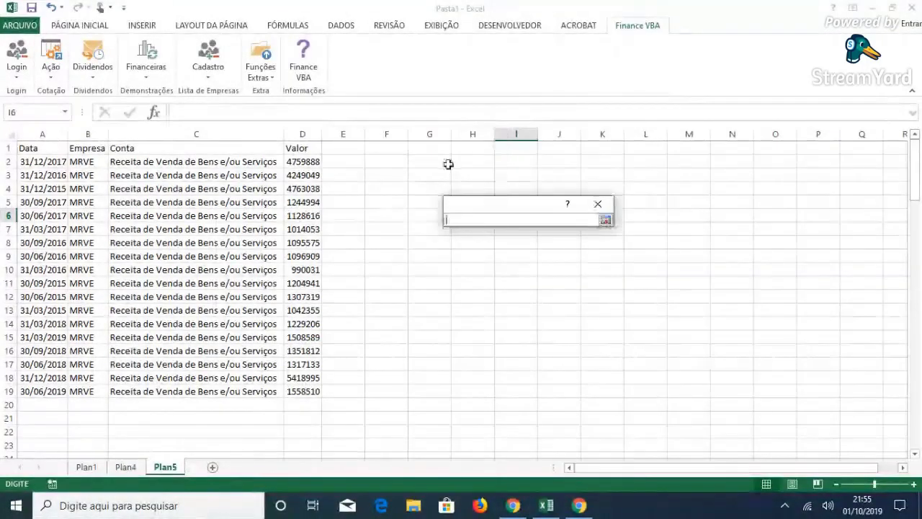
{"action": "left_click", "coordinate": [605, 221]}
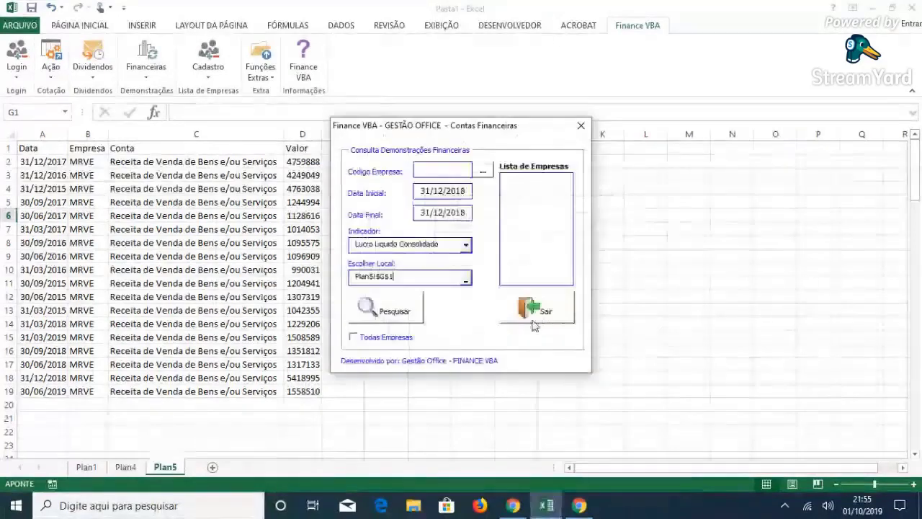
{"action": "left_click", "coordinate": [409, 319]}
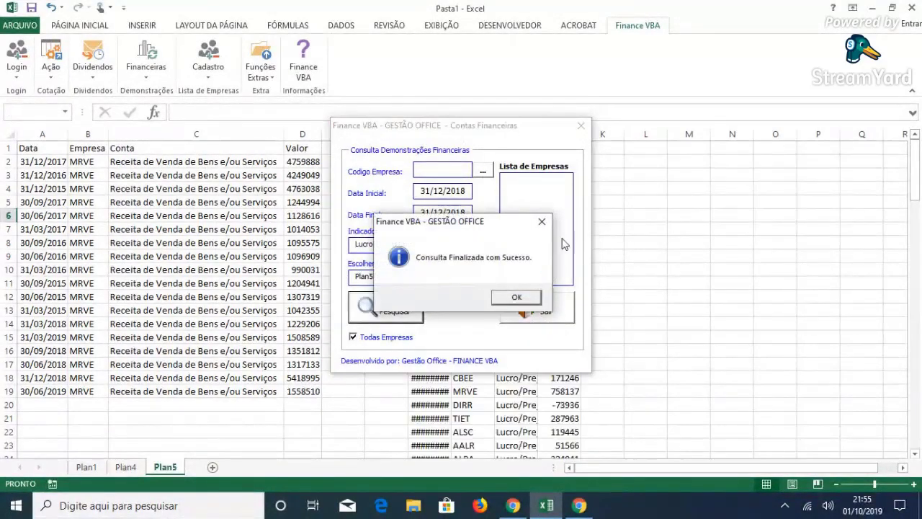
{"action": "left_click", "coordinate": [516, 296]}
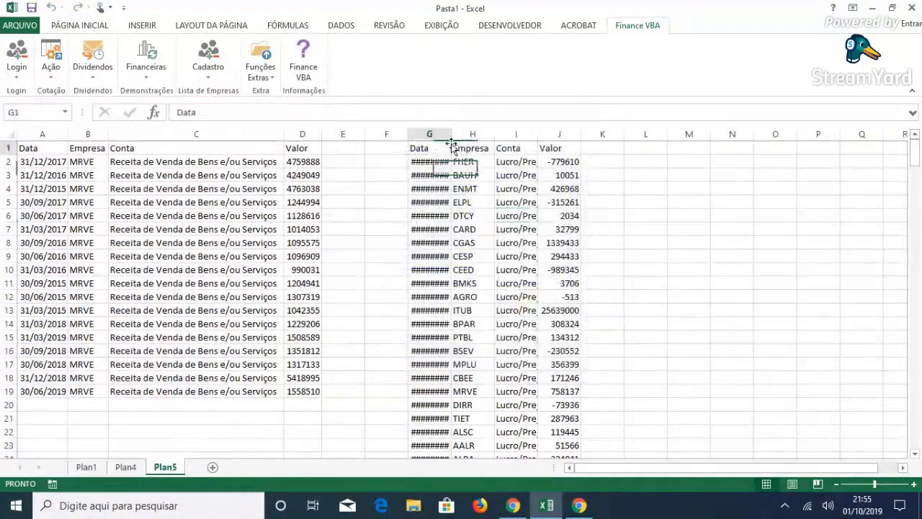
- Auto-fit column G, turn on filters for the G–J table, and check the Data and Conta filters
{"action": "double_click", "coordinate": [451, 138]}
{"action": "left_click", "coordinate": [479, 147]}
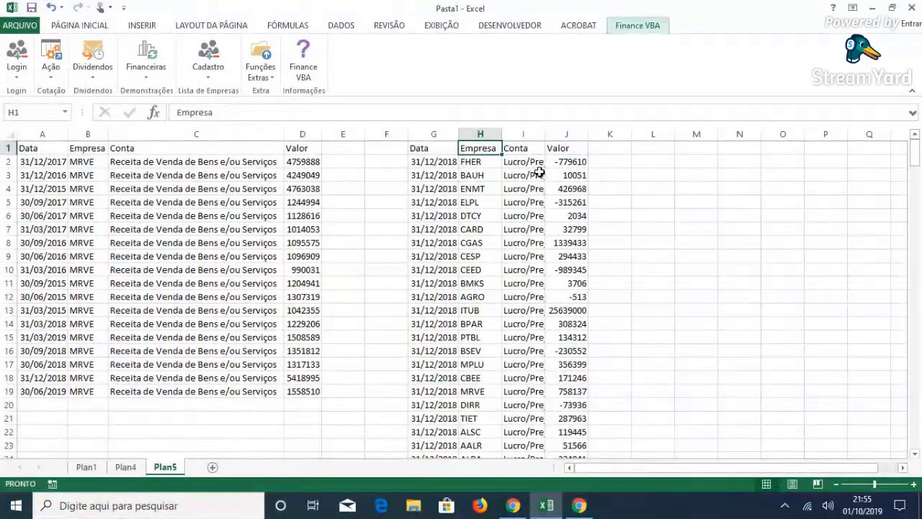
{"action": "key", "text": "alt+s"}
{"action": "key", "text": "t"}
{"action": "left_click", "coordinate": [433, 134]}
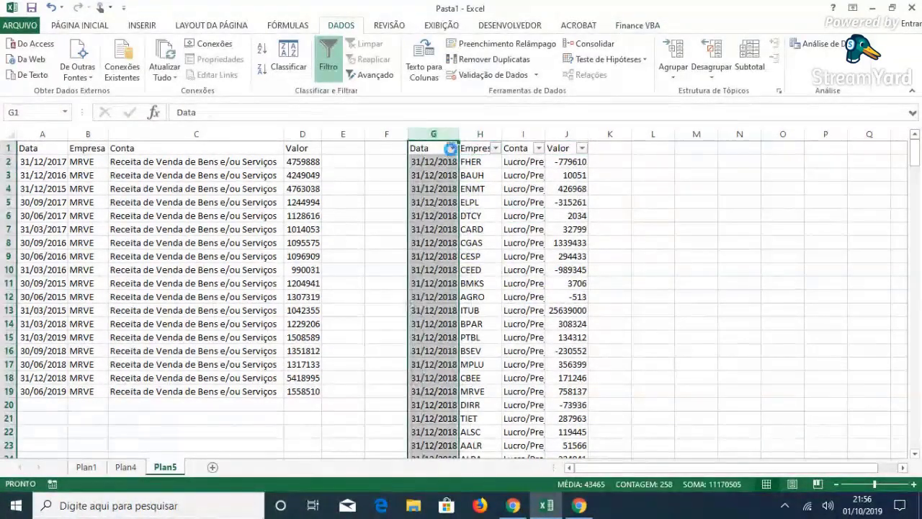
{"action": "left_click", "coordinate": [451, 148]}
{"action": "left_click", "coordinate": [550, 261]}
{"action": "left_click", "coordinate": [538, 147]}
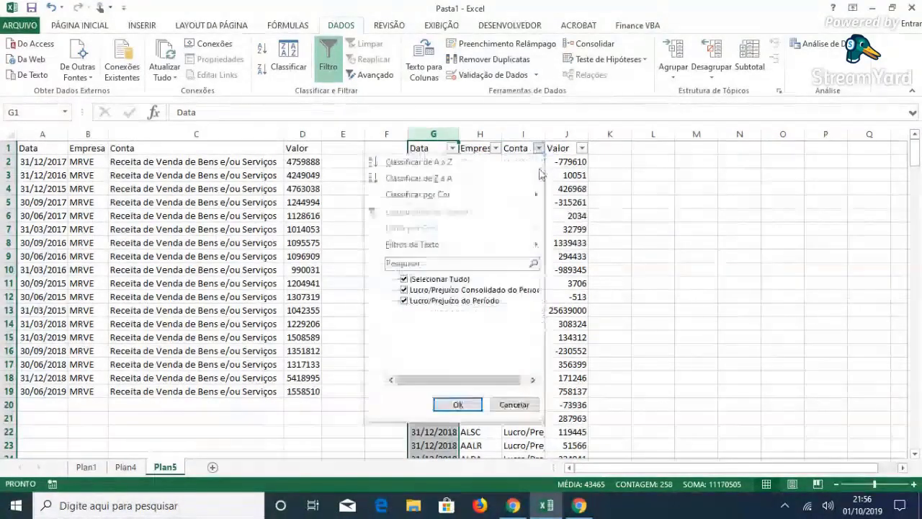
{"action": "left_click", "coordinate": [661, 225]}
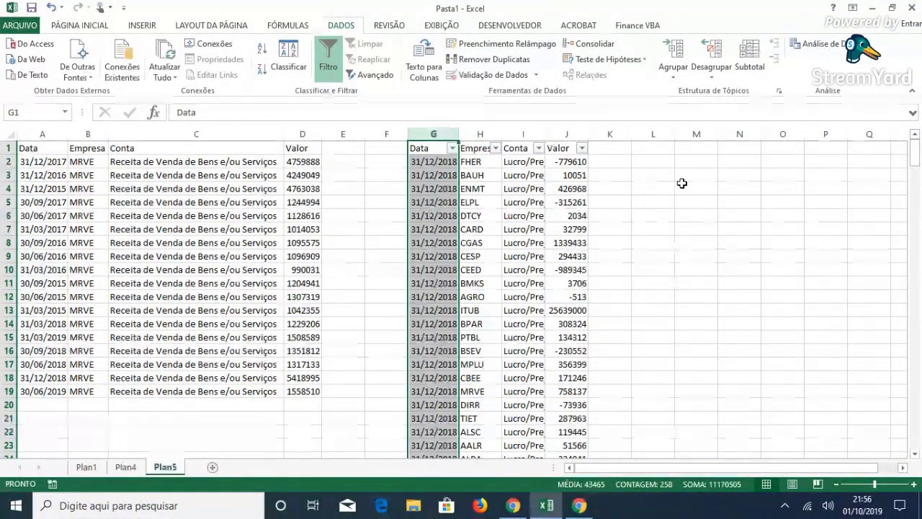
- Bring up the Finance VBA company registry options
{"action": "left_click", "coordinate": [646, 160]}
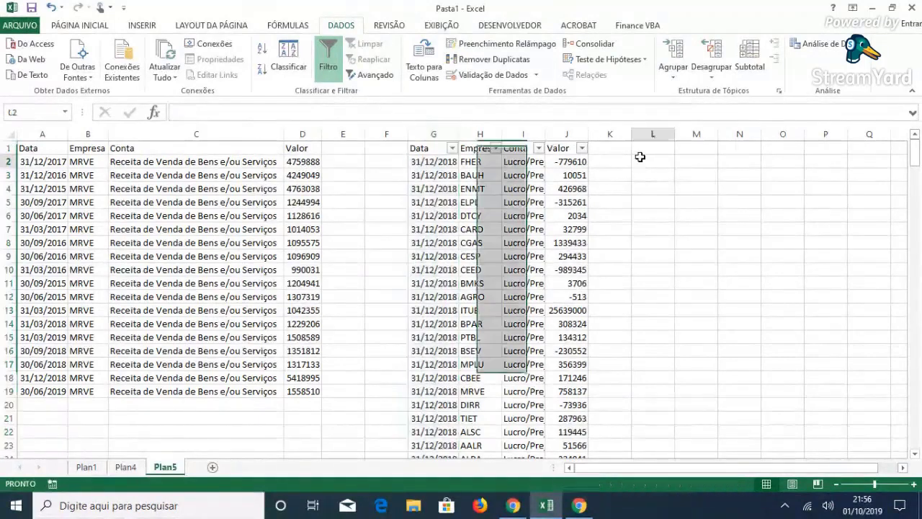
{"action": "left_click", "coordinate": [639, 27]}
{"action": "left_click", "coordinate": [209, 75]}
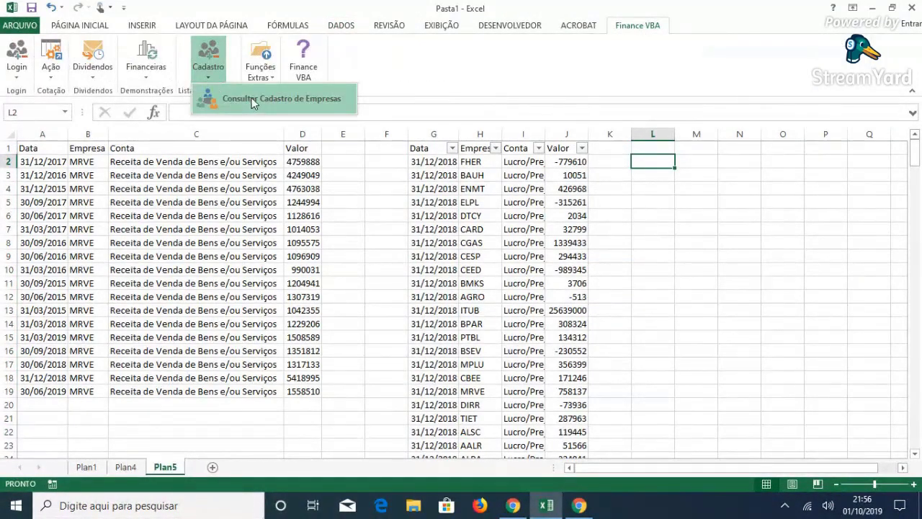
- Run Consultar Cadastro de Empresas with the output in column L, importing CodCVM, CNPJ, CodEmp, Nome and Setor
{"action": "left_click", "coordinate": [251, 97]}
{"action": "left_click", "coordinate": [481, 234]}
{"action": "left_click", "coordinate": [664, 157]}
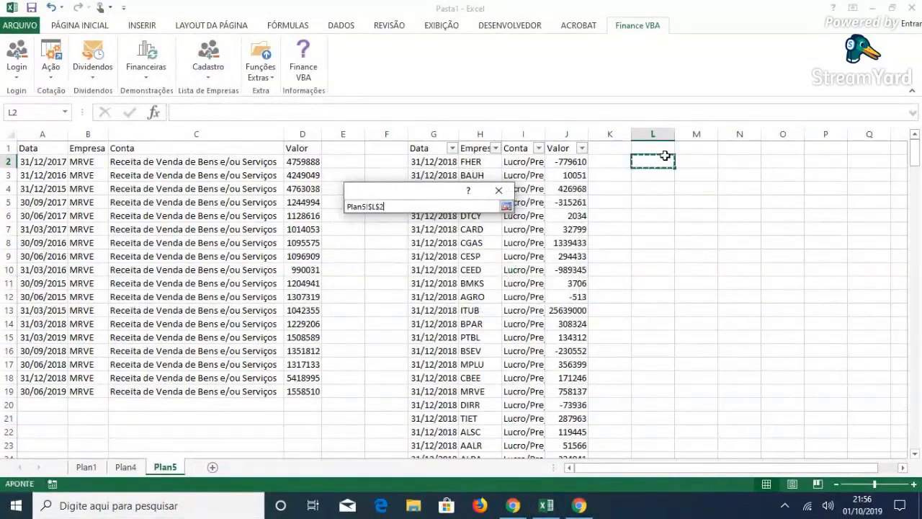
{"action": "left_click", "coordinate": [506, 206]}
{"action": "left_click", "coordinate": [402, 272]}
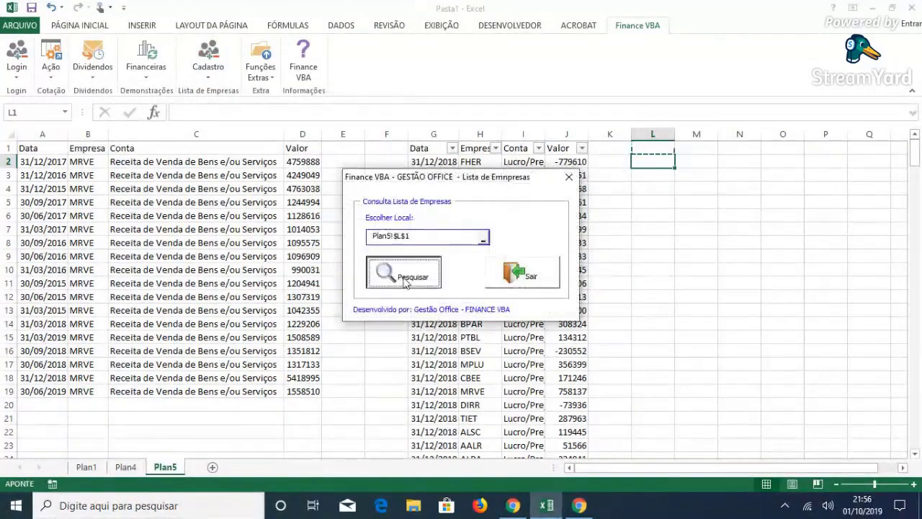
{"action": "left_click", "coordinate": [512, 294]}
{"action": "left_click", "coordinate": [522, 273]}
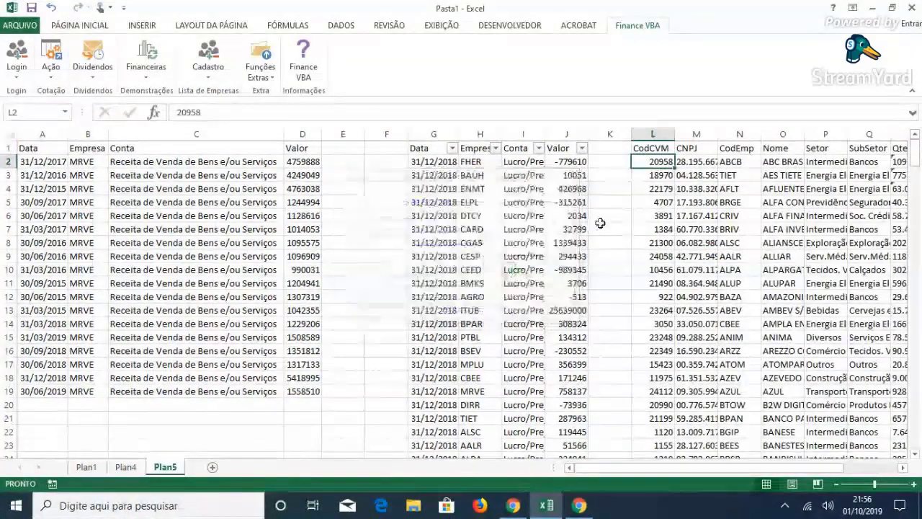
{"action": "left_click", "coordinate": [602, 162]}
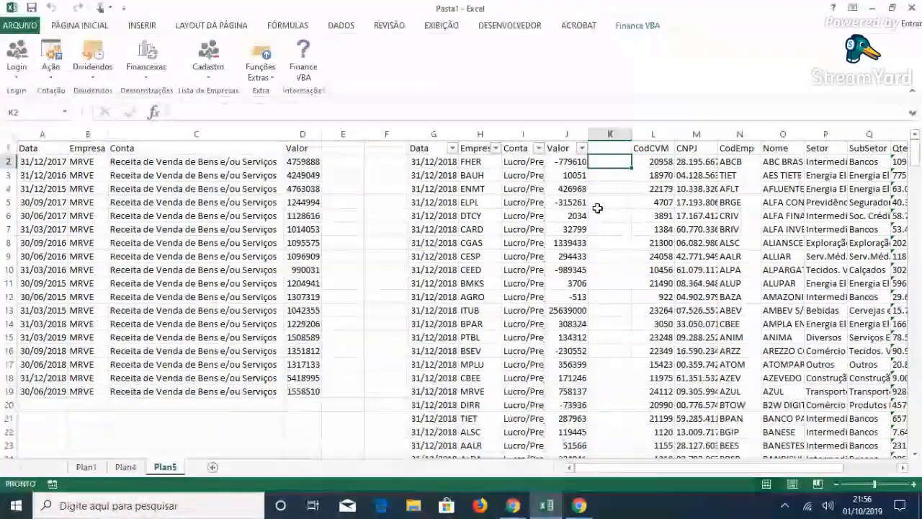
- Insert a blank column K and enter =PROCV(H2;O:Q;3;0) in K2
{"action": "left_click", "coordinate": [605, 134]}
{"action": "right_click", "coordinate": [607, 134]}
{"action": "left_click", "coordinate": [660, 230]}
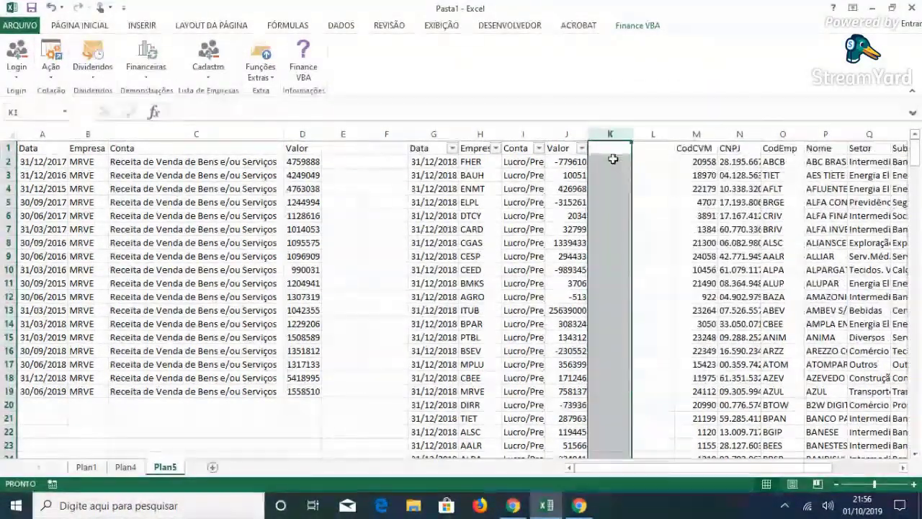
{"action": "left_click", "coordinate": [611, 162]}
{"action": "type", "text": "=procv"}
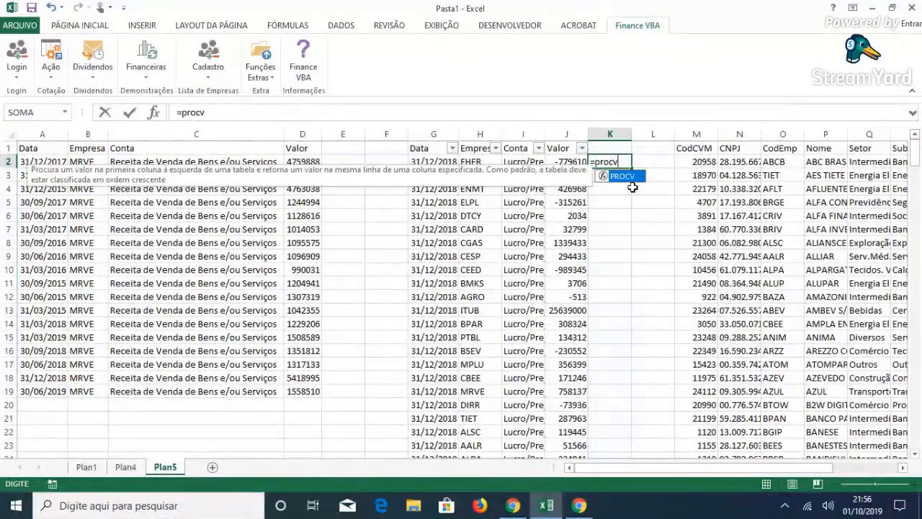
{"action": "type", "text": "("}
{"action": "left_click", "coordinate": [468, 161]}
{"action": "type", "text": ";"}
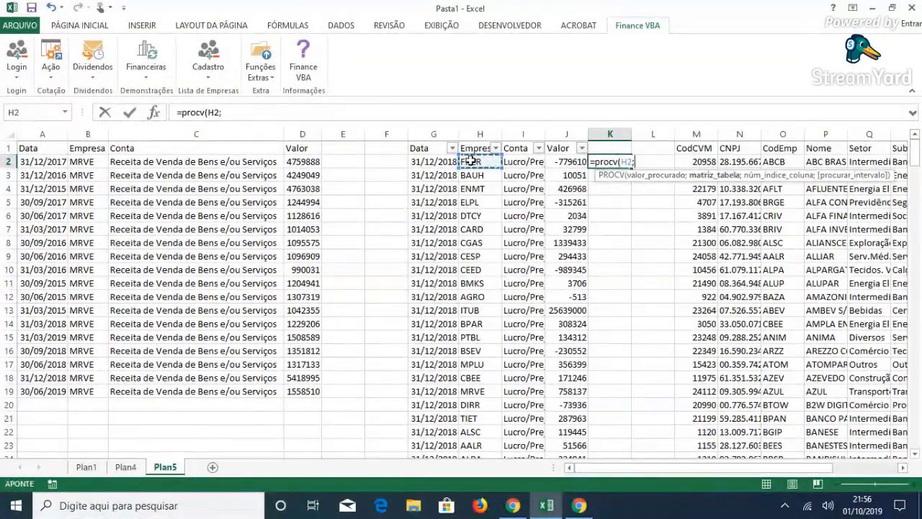
{"action": "left_click", "coordinate": [796, 137]}
{"action": "left_click_drag", "start_coordinate": [796, 137], "coordinate": [864, 147]}
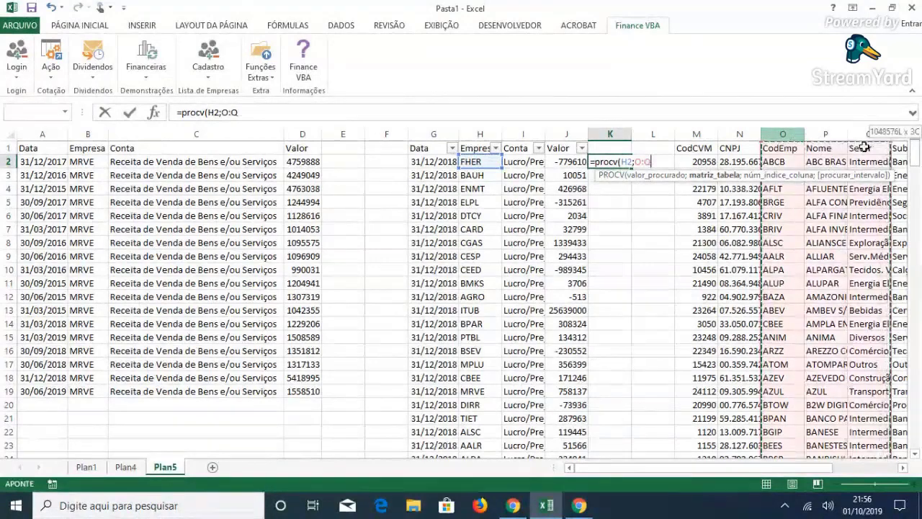
{"action": "type", "text": ";3;0"}
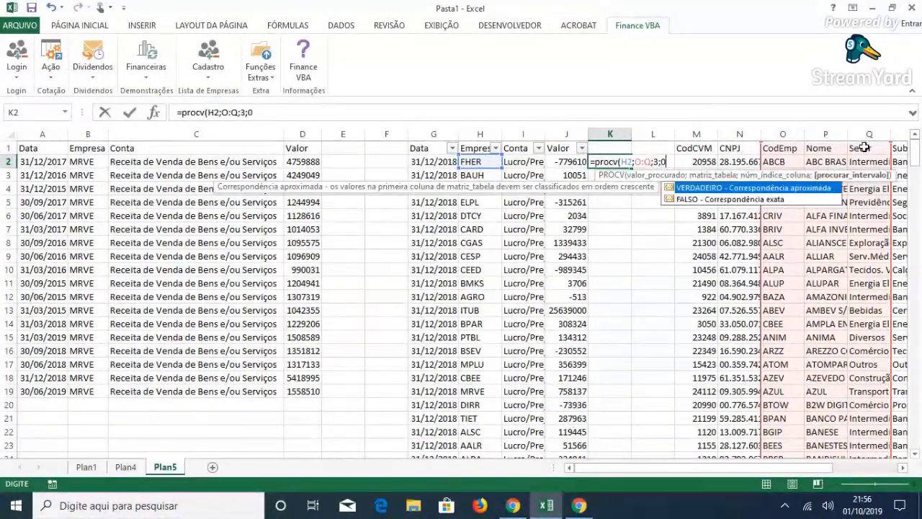
{"action": "key", "text": "Return"}
- Fill the lookup down the table, head K1 'setor', and select the results table from G1
{"action": "left_click", "coordinate": [615, 160]}
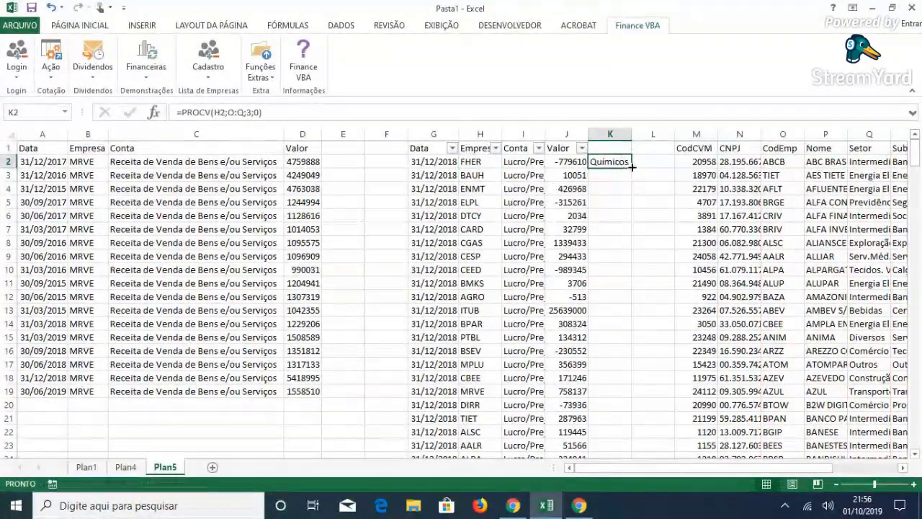
{"action": "double_click", "coordinate": [631, 170]}
{"action": "left_click", "coordinate": [613, 149]}
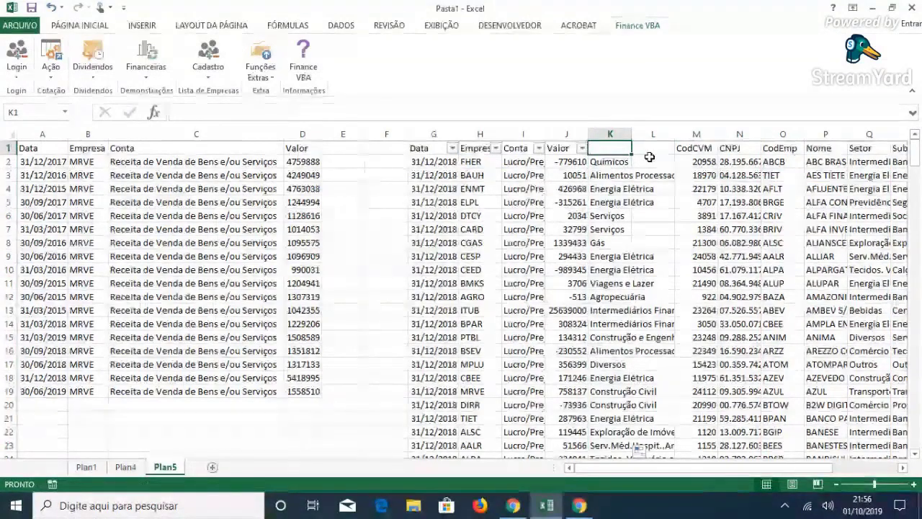
{"action": "type", "text": "setor"}
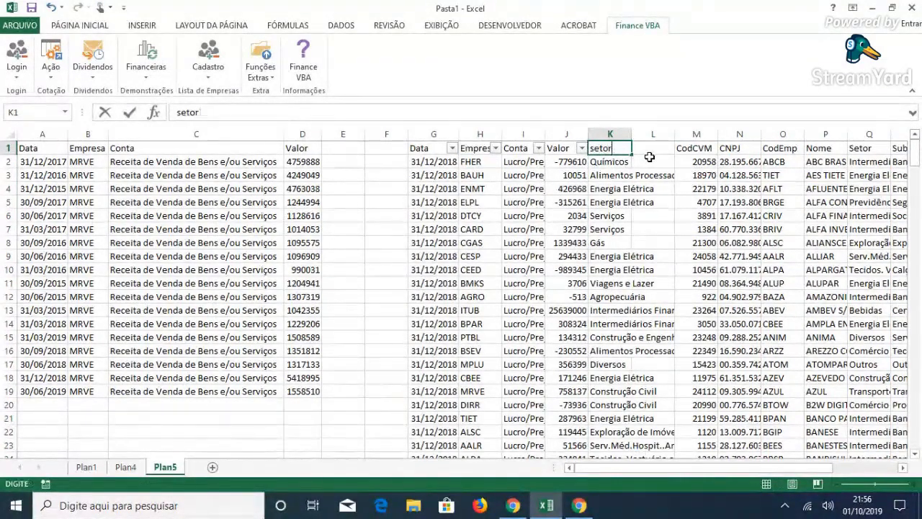
{"action": "key", "text": "Return"}
{"action": "left_click_drag", "start_coordinate": [425, 149], "coordinate": [624, 193]}
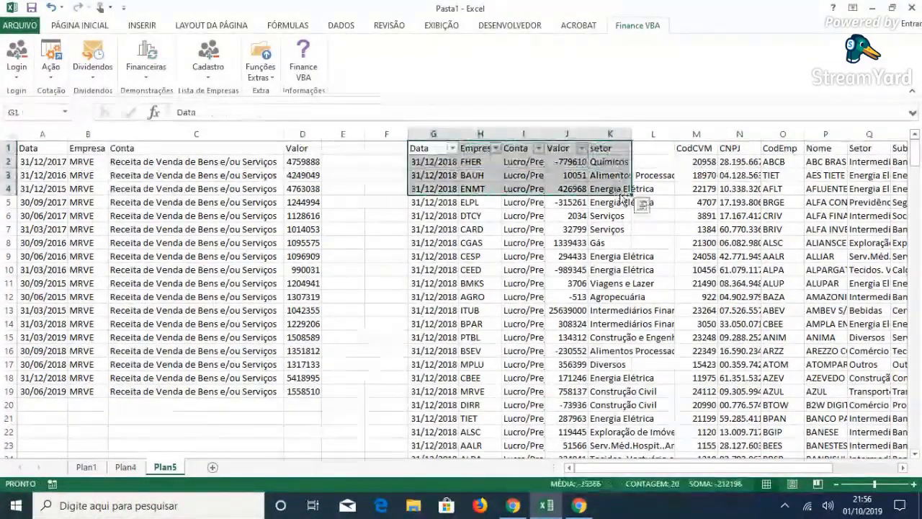
{"action": "key", "text": "ctrl+shift+Down"}
{"action": "left_click", "coordinate": [142, 25]}
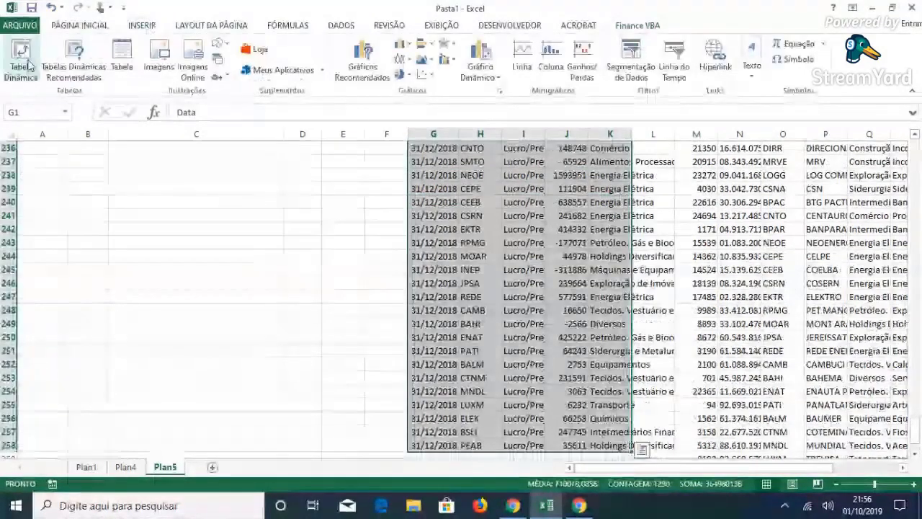
- Create a pivot table on a new sheet with setor as rows and summed Valor as values
{"action": "left_click", "coordinate": [20, 54]}
{"action": "left_click", "coordinate": [499, 346]}
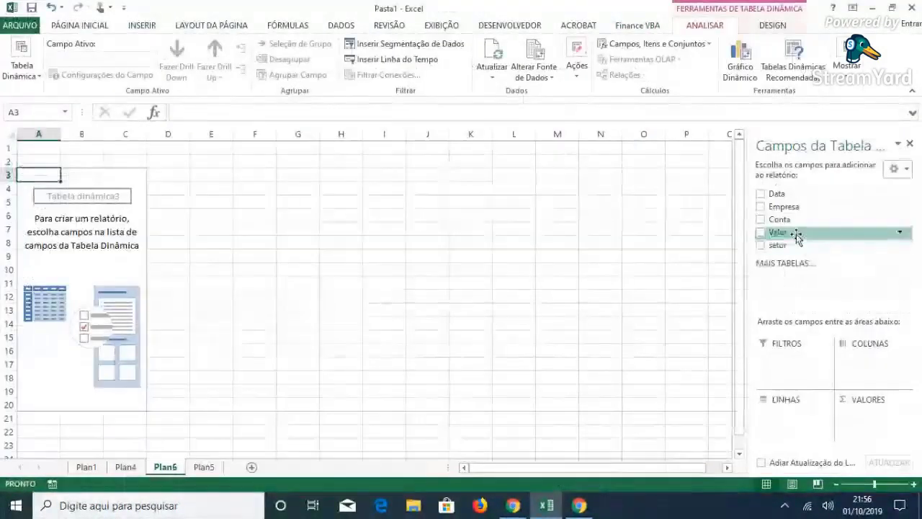
{"action": "left_click_drag", "start_coordinate": [785, 248], "coordinate": [786, 422]}
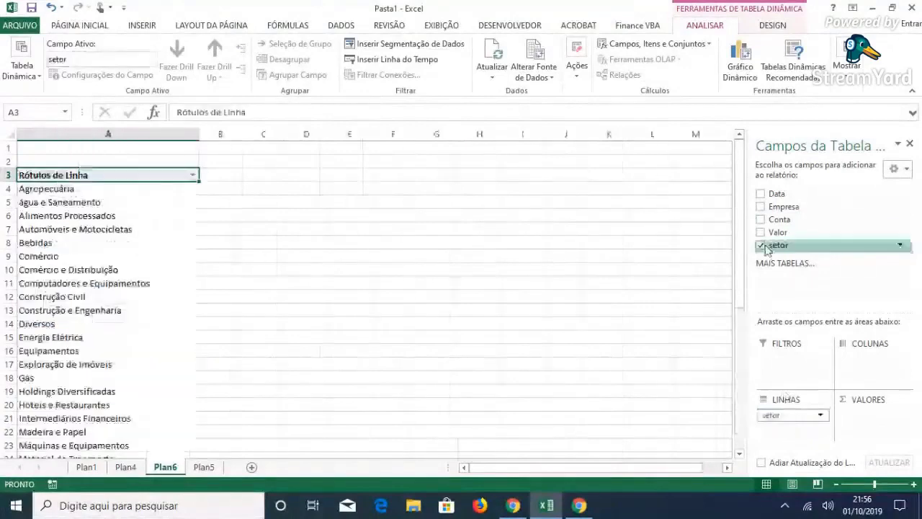
{"action": "left_click_drag", "start_coordinate": [779, 232], "coordinate": [859, 414]}
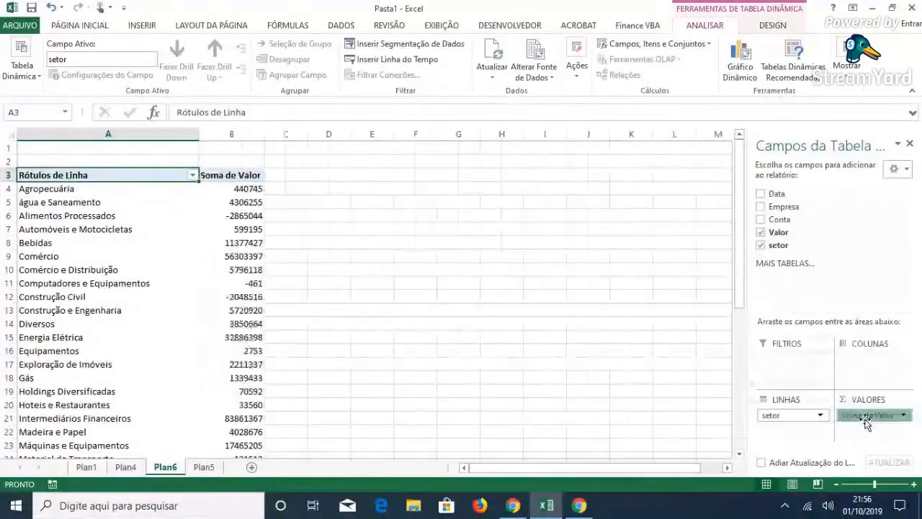
- Format the summed Valor field with the Número format
{"action": "left_click", "coordinate": [865, 416]}
{"action": "left_click", "coordinate": [833, 397]}
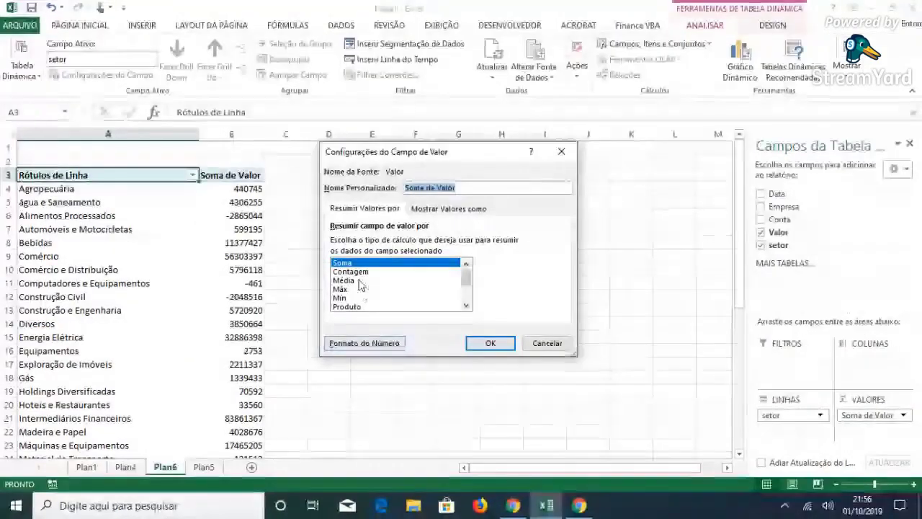
{"action": "left_click", "coordinate": [363, 343]}
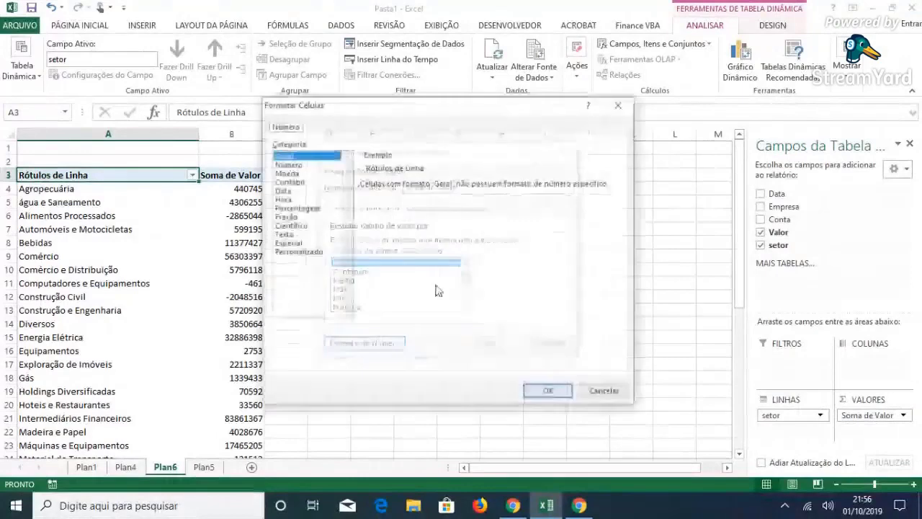
{"action": "left_click", "coordinate": [286, 164]}
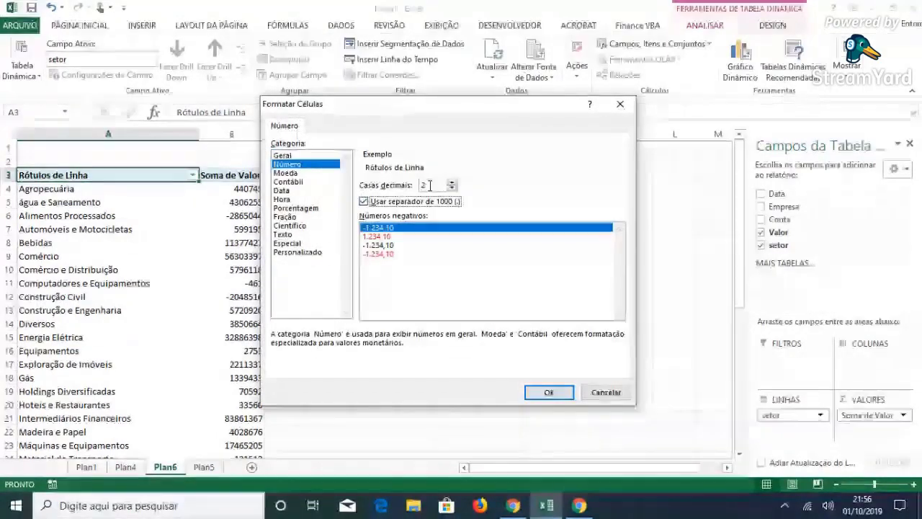
{"action": "key", "text": "Return"}
{"action": "key", "text": "Return"}
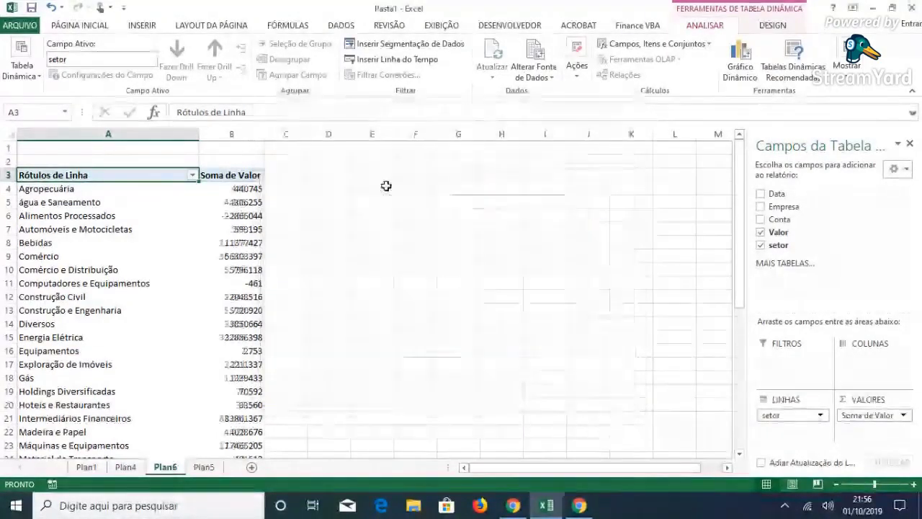
- Sort sectors by total Valor descending and review the rows from Intermediários Financeiros down
{"action": "left_click", "coordinate": [252, 190]}
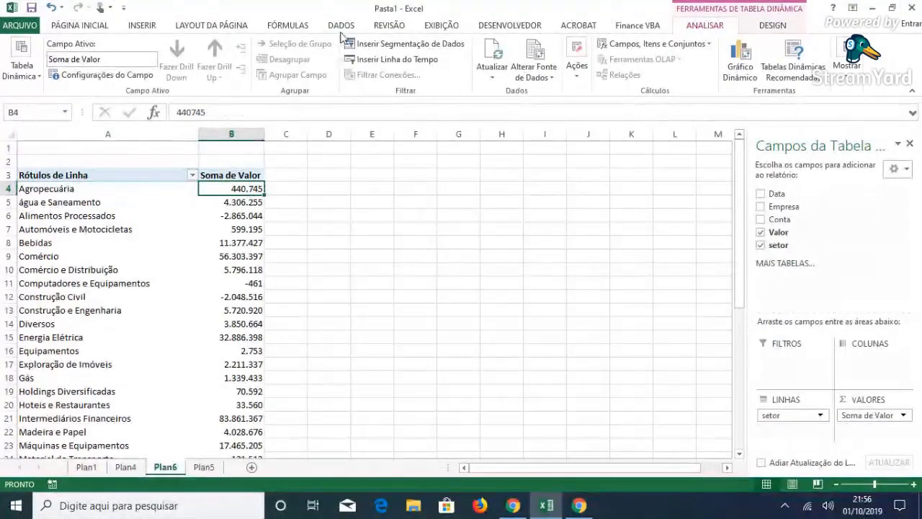
{"action": "left_click", "coordinate": [340, 25]}
{"action": "left_click", "coordinate": [261, 72]}
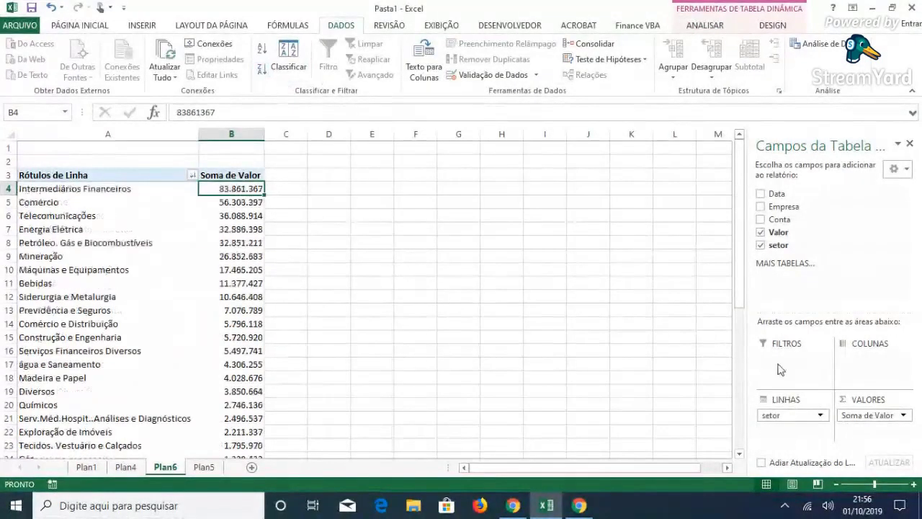
{"action": "left_click", "coordinate": [85, 189]}
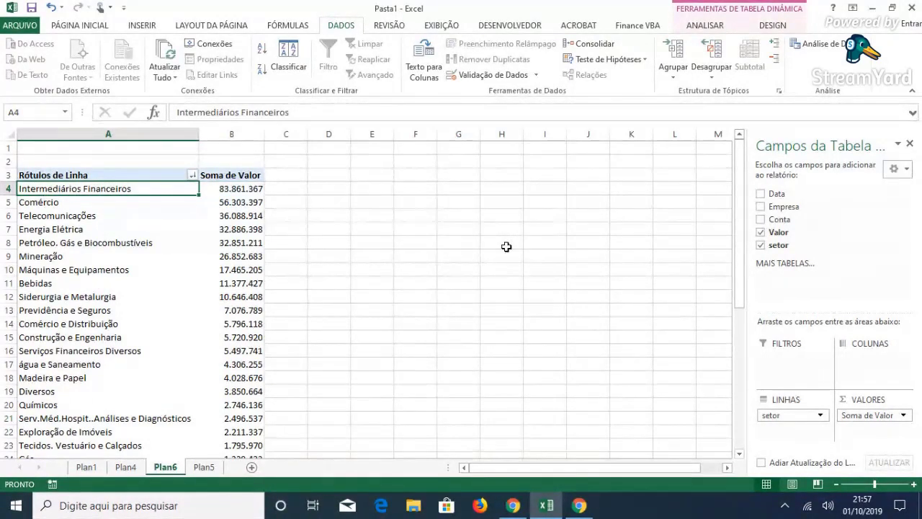
{"action": "key", "text": "Down"}
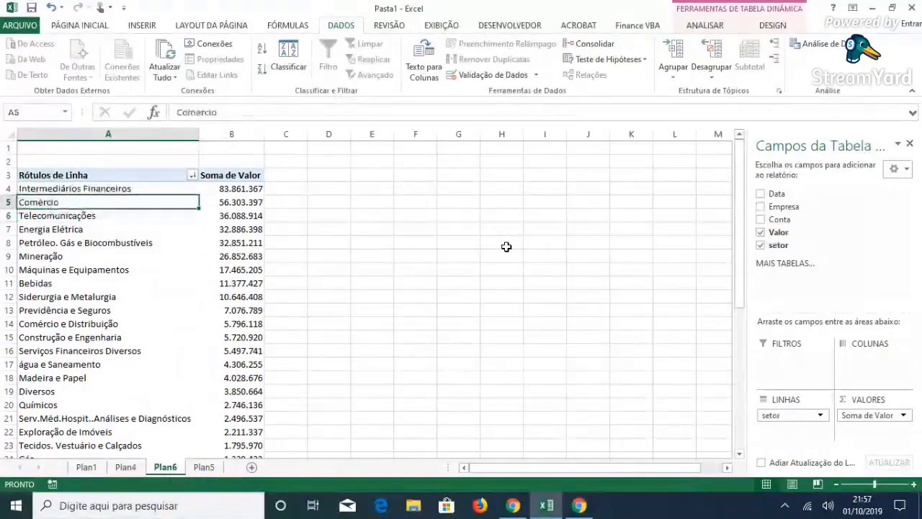
{"action": "key", "text": "Up"}
{"action": "key", "text": "Down"}
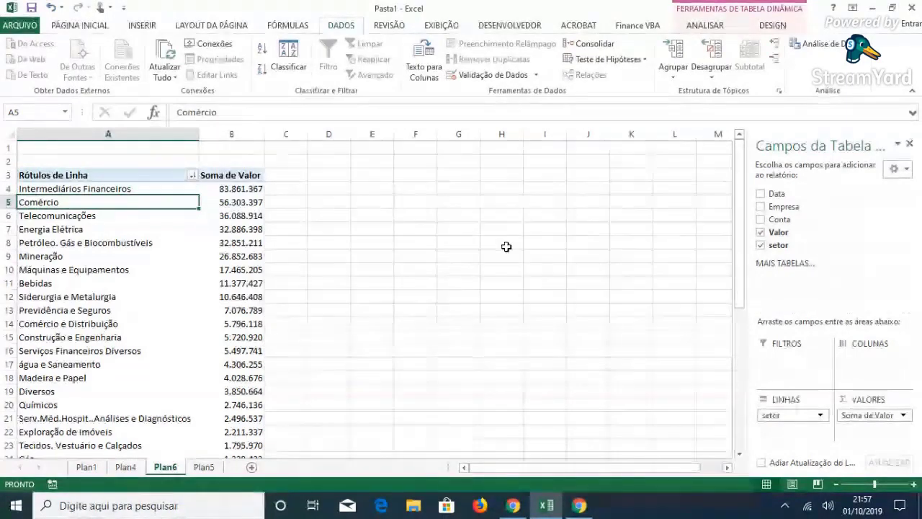
{"action": "key", "text": "Up"}
{"action": "key", "text": "Down"}
{"action": "key", "text": "Down"}
{"action": "key", "text": "Down"}
{"action": "key", "text": "Down"}
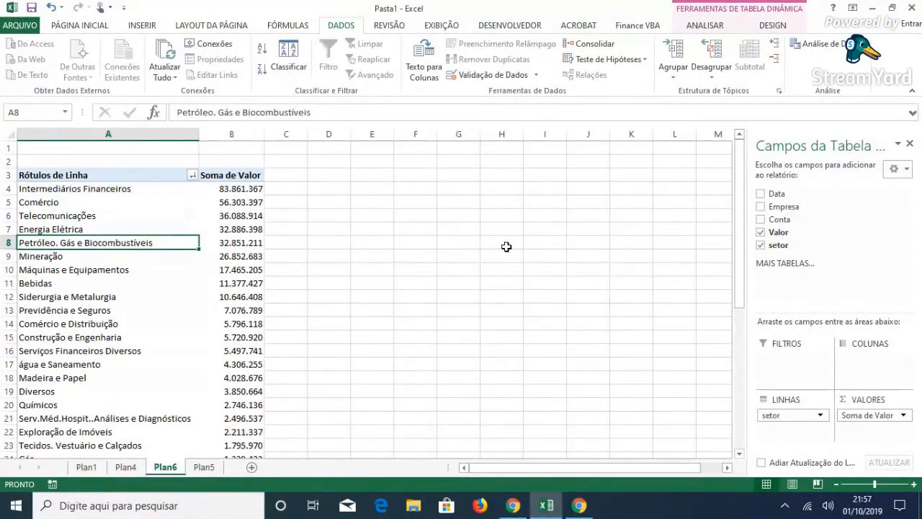
- Drill into Intermediários Financeiros on Plan7, auto-fit columns, and show Valor with thousands separators, no decimals
{"action": "double_click", "coordinate": [245, 187]}
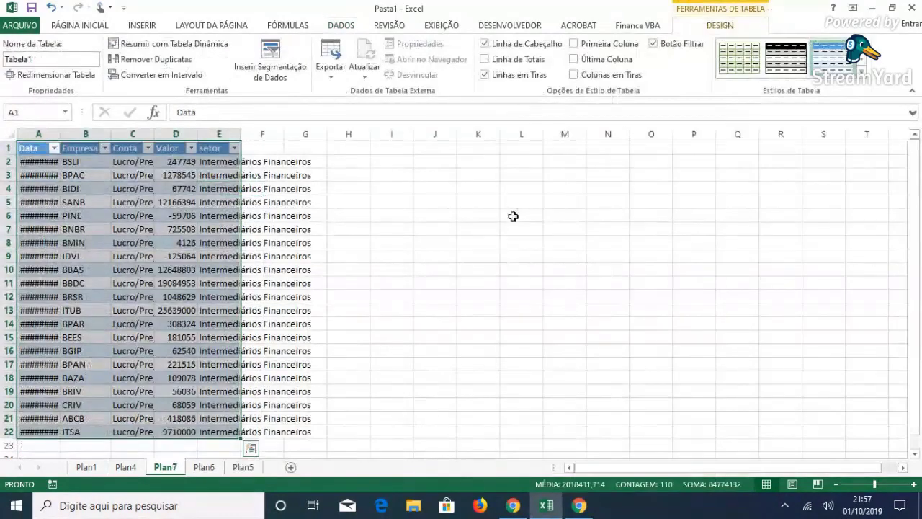
{"action": "double_click", "coordinate": [63, 133]}
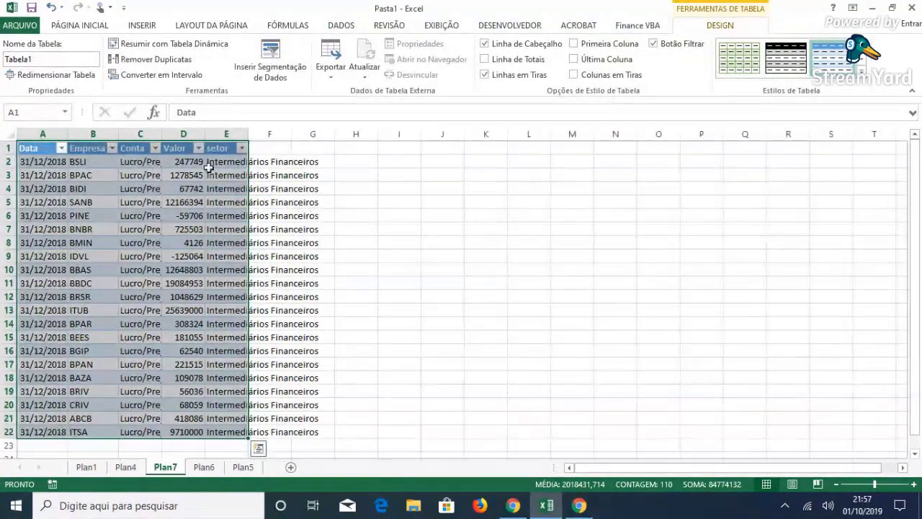
{"action": "left_click", "coordinate": [184, 134]}
{"action": "left_click", "coordinate": [100, 26]}
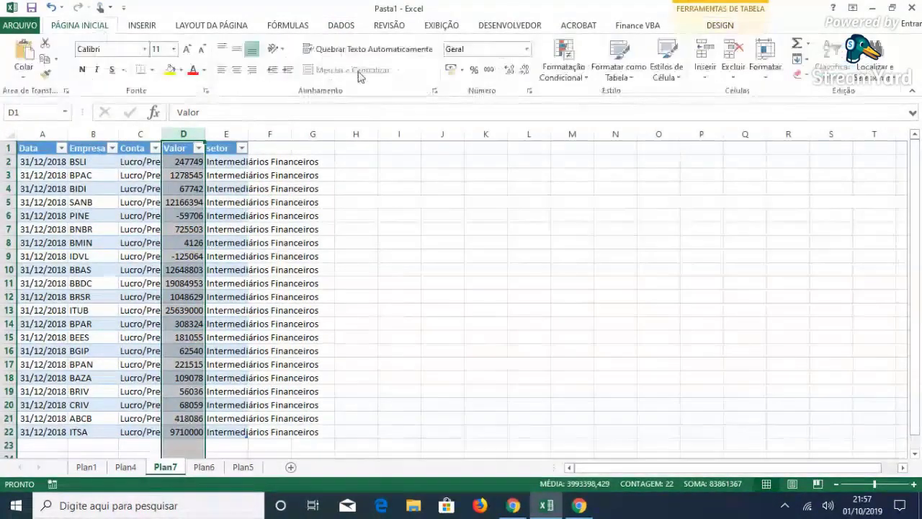
{"action": "left_click", "coordinate": [488, 69]}
{"action": "left_click", "coordinate": [525, 72]}
{"action": "left_click", "coordinate": [524, 72]}
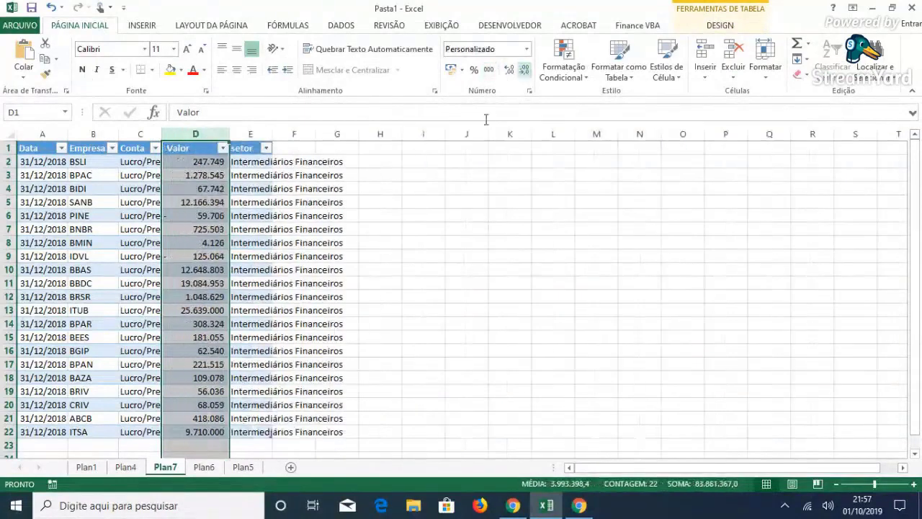
{"action": "left_click", "coordinate": [206, 162]}
- Sort the companies by Valor largest first, review the values, and add empty sheet Plan8
{"action": "left_click", "coordinate": [341, 25]}
{"action": "left_click", "coordinate": [262, 69]}
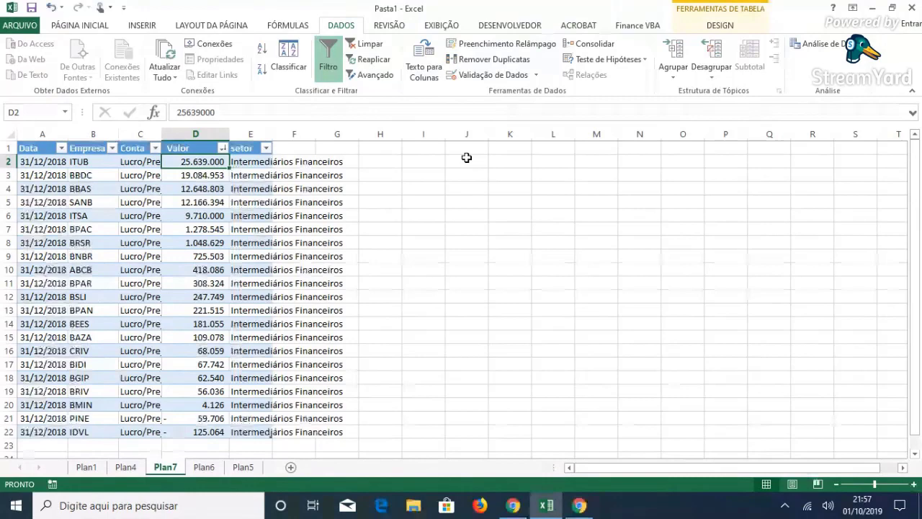
{"action": "key", "text": "Down"}
{"action": "key", "text": "Down"}
{"action": "key", "text": "Down"}
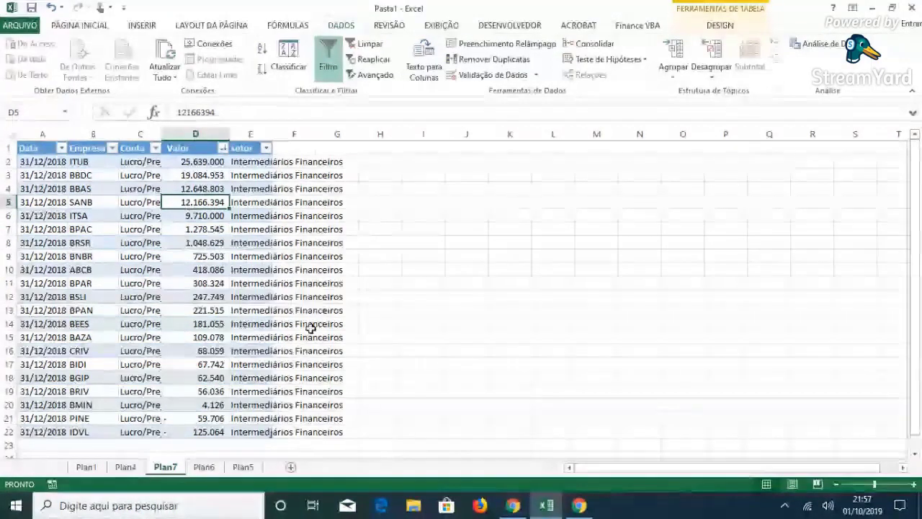
{"action": "left_click", "coordinate": [206, 418]}
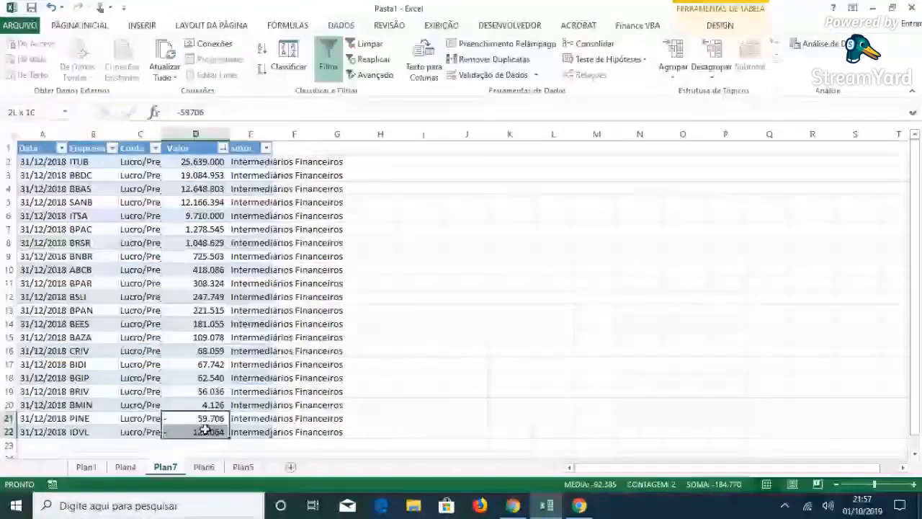
{"action": "left_click", "coordinate": [101, 418]}
{"action": "key", "text": "ctrl+a"}
{"action": "left_click", "coordinate": [184, 351]}
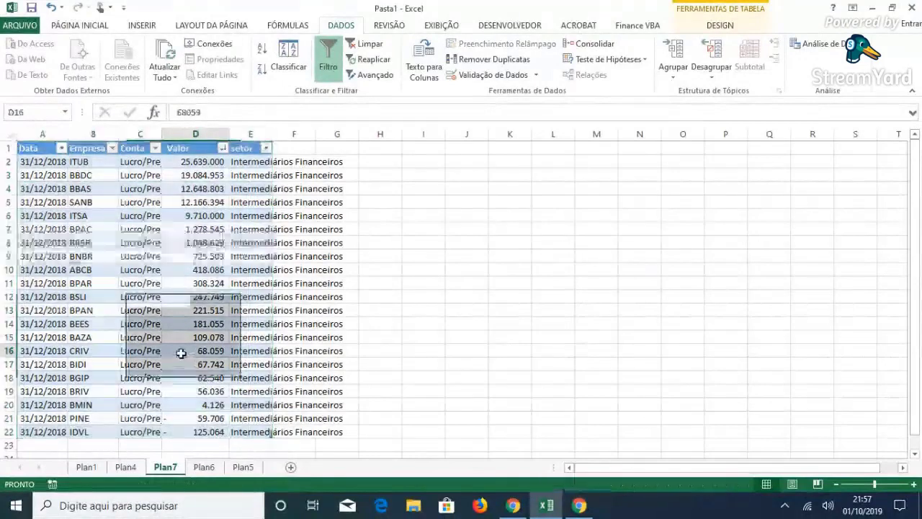
{"action": "left_click", "coordinate": [291, 468]}
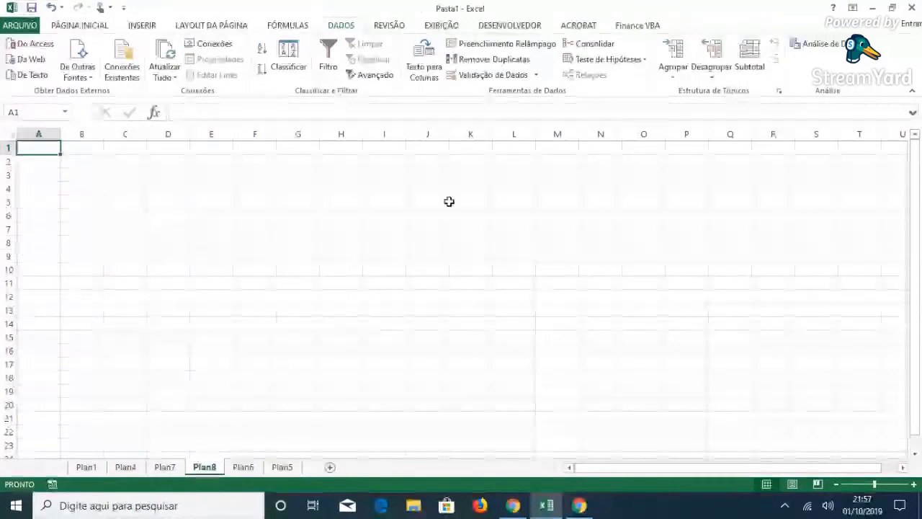
- Search Títulos Públicos for LTN bonds from 01/01/2018 to 31/12/2018, output to Plan8!$A$1
{"action": "left_click", "coordinate": [638, 25]}
{"action": "left_click", "coordinate": [260, 64]}
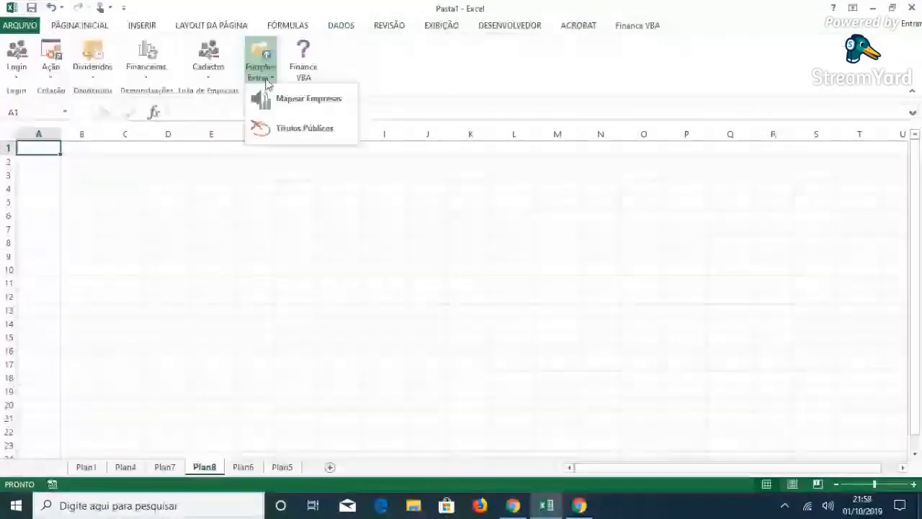
{"action": "left_click", "coordinate": [327, 131]}
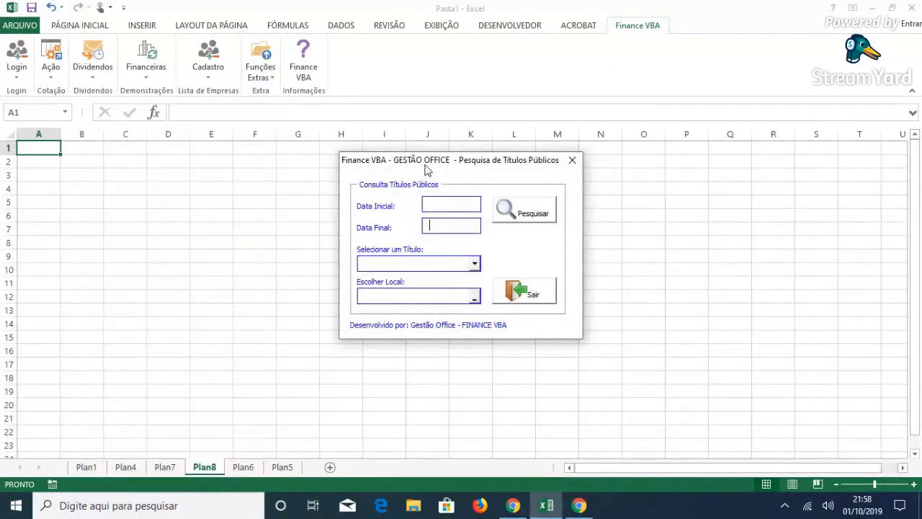
{"action": "left_click_drag", "start_coordinate": [425, 166], "coordinate": [450, 139]}
{"action": "left_click", "coordinate": [486, 179]}
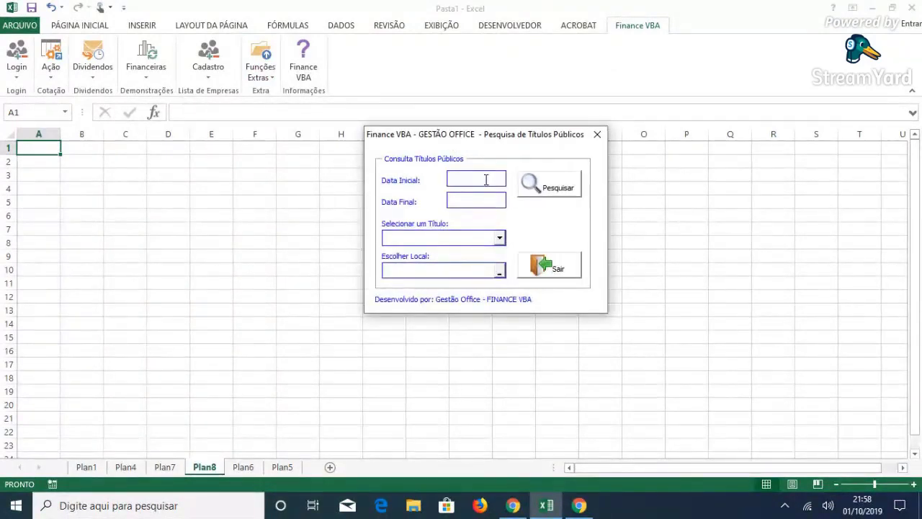
{"action": "type", "text": "01/01/2018"}
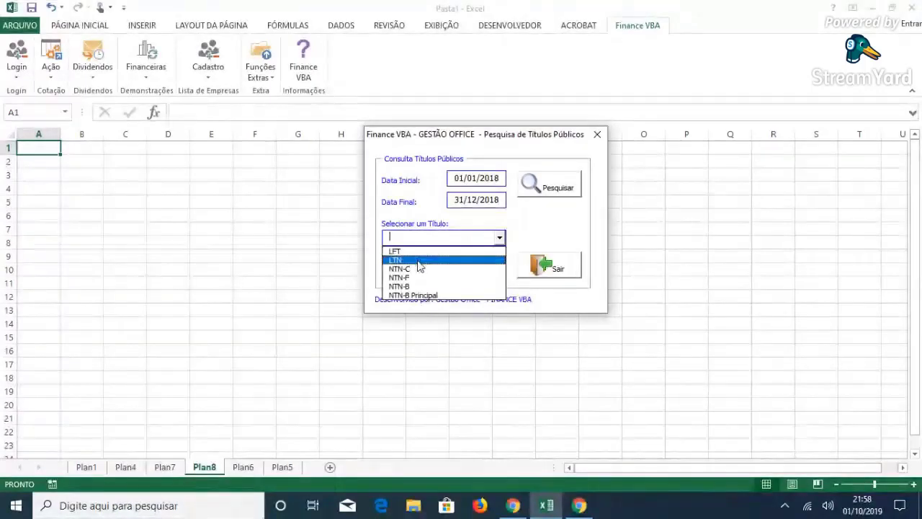
{"action": "left_click", "coordinate": [403, 260]}
{"action": "left_click", "coordinate": [497, 270]}
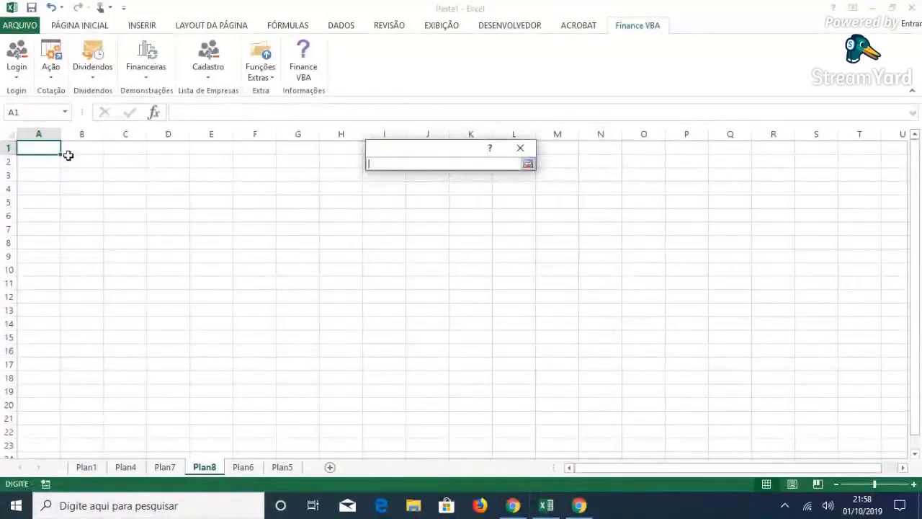
{"action": "left_click", "coordinate": [528, 165]}
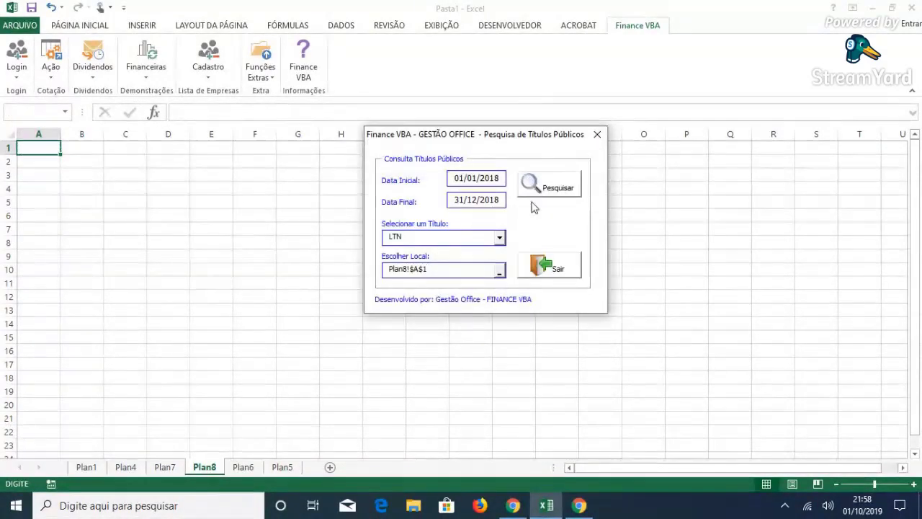
{"action": "left_click", "coordinate": [540, 185]}
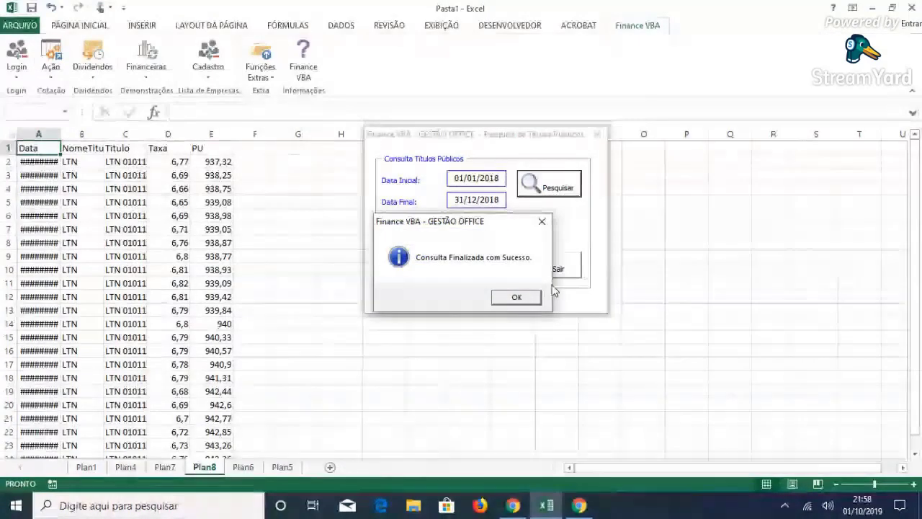
- Auto-fit columns A and C of the LTN results and inspect the first bond rows
{"action": "left_click", "coordinate": [516, 296]}
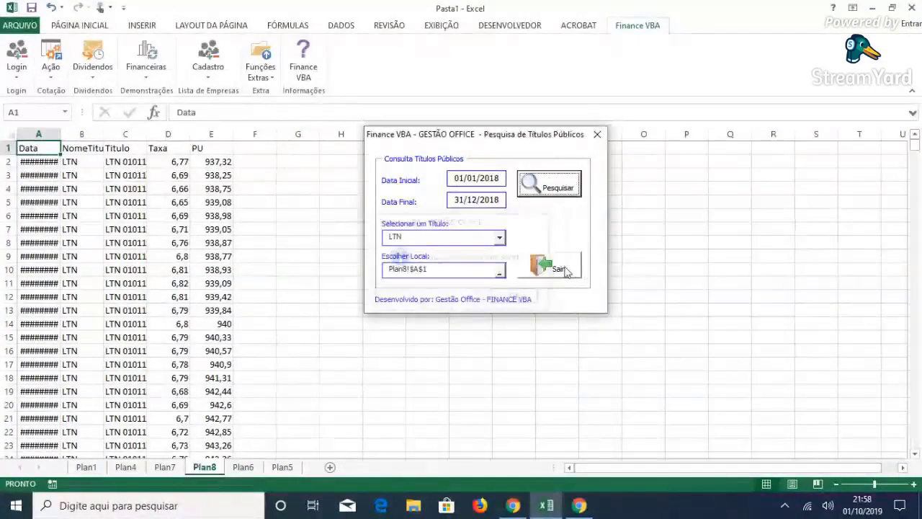
{"action": "double_click", "coordinate": [63, 134]}
{"action": "double_click", "coordinate": [153, 135]}
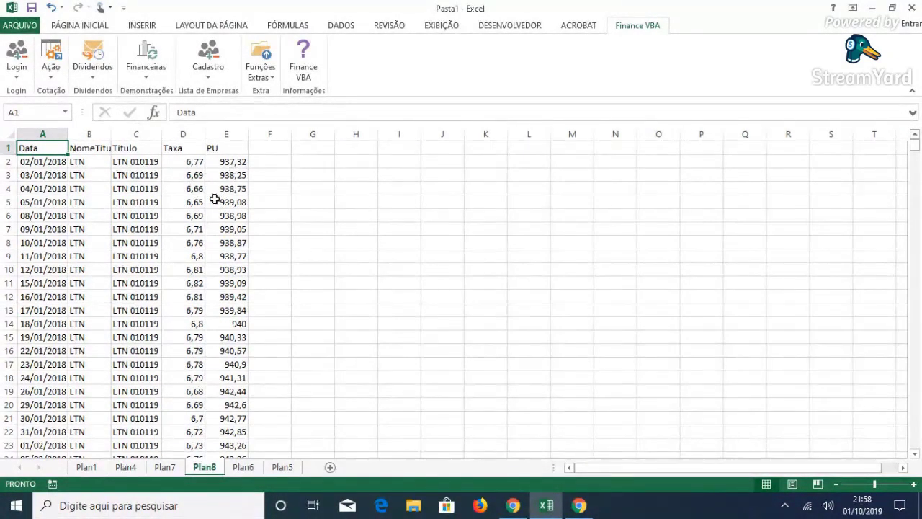
{"action": "left_click", "coordinate": [79, 162]}
{"action": "left_click", "coordinate": [66, 165]}
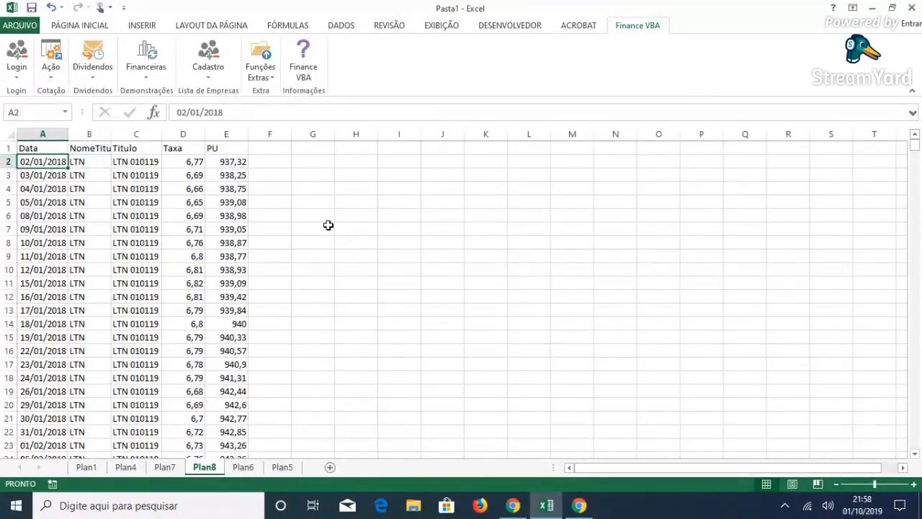
{"action": "key", "text": "Right"}
{"action": "key", "text": "Right"}
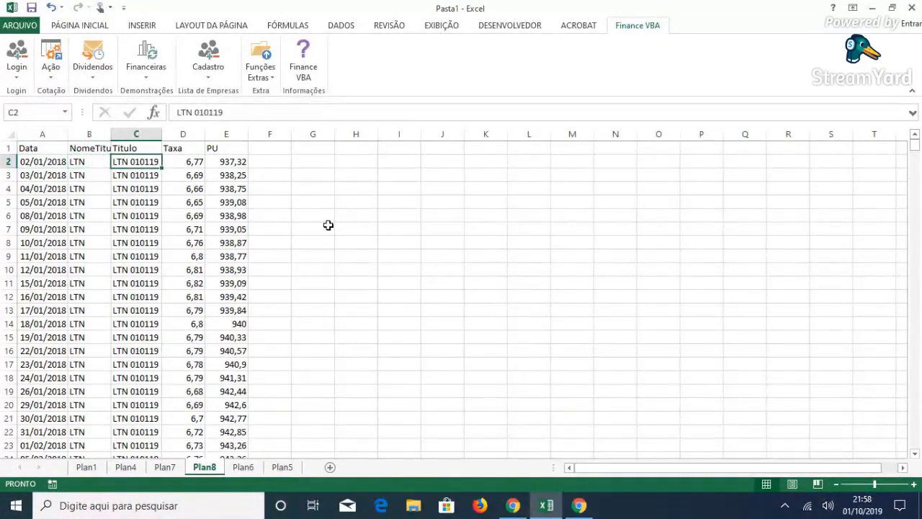
{"action": "key", "text": "Up"}
{"action": "type", "text": "ul"}
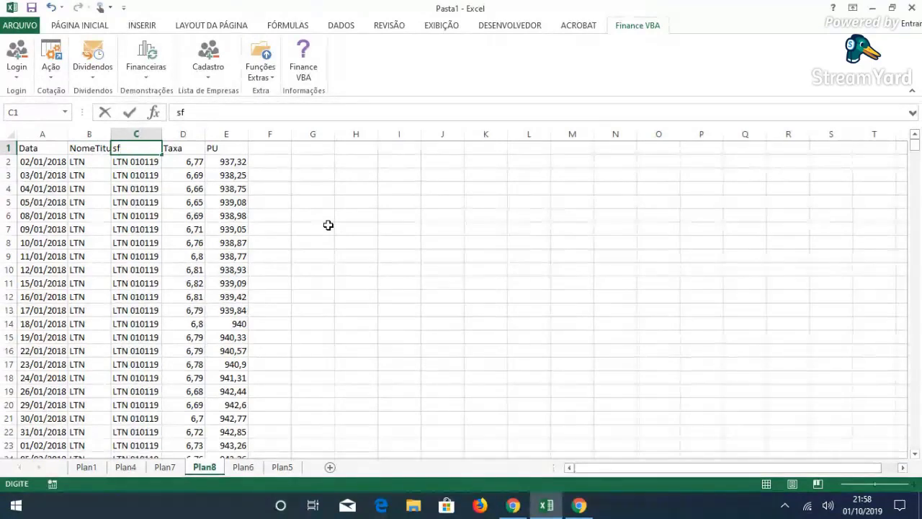
{"action": "key", "text": "Escape"}
- Toggle Dados > Filtro, check the Titulo filter and values, then delete columns A–J
{"action": "left_click", "coordinate": [342, 25]}
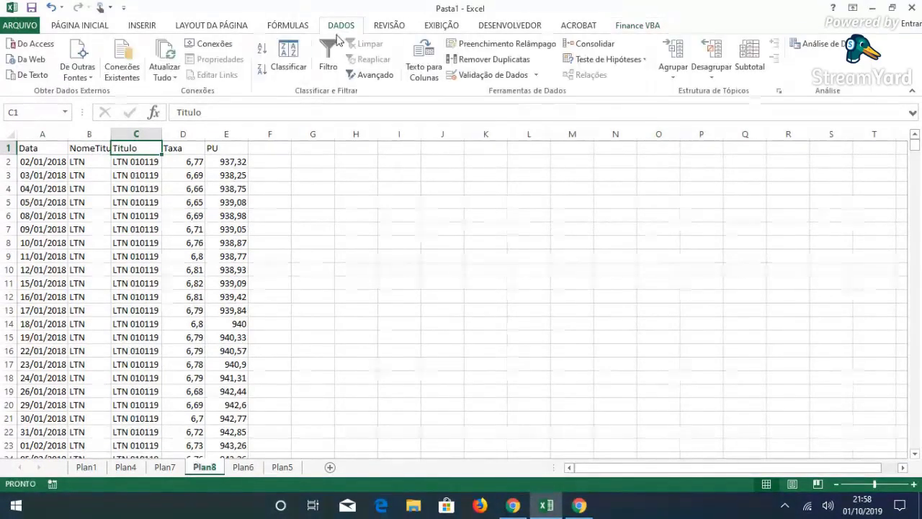
{"action": "left_click", "coordinate": [328, 58]}
{"action": "left_click", "coordinate": [155, 148]}
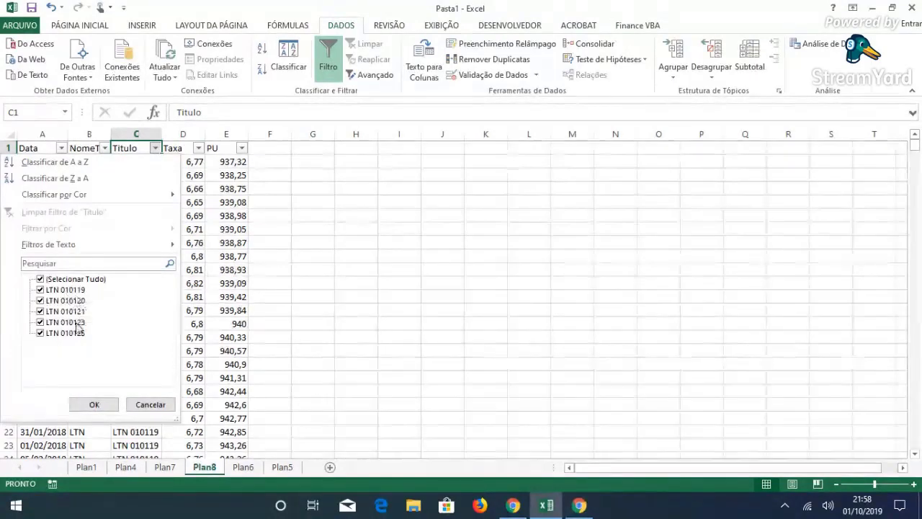
{"action": "left_click", "coordinate": [94, 404]}
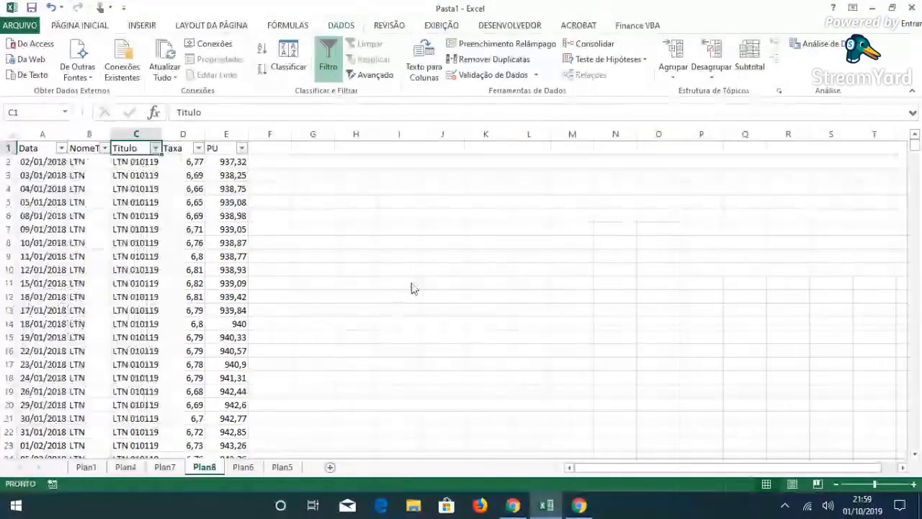
{"action": "left_click", "coordinate": [183, 161]}
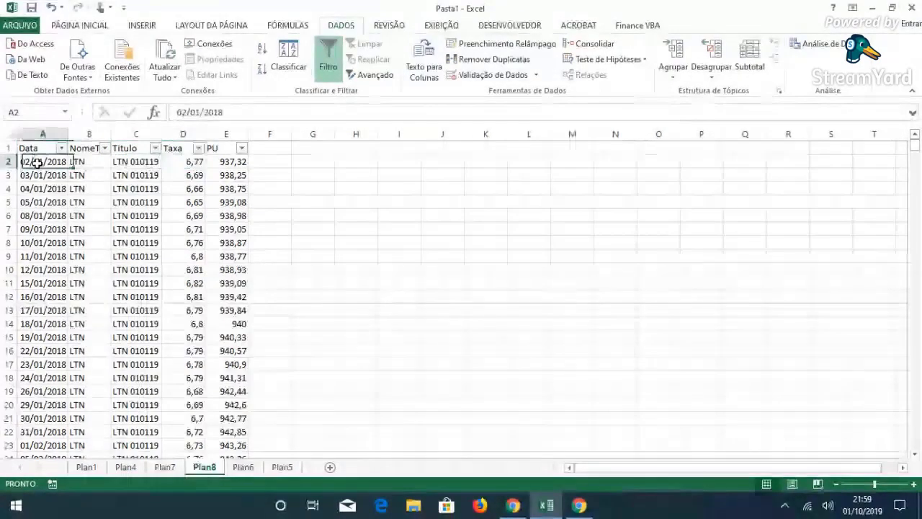
{"action": "left_click_drag", "start_coordinate": [35, 160], "coordinate": [195, 175]}
{"action": "left_click", "coordinate": [75, 162]}
{"action": "left_click", "coordinate": [223, 163]}
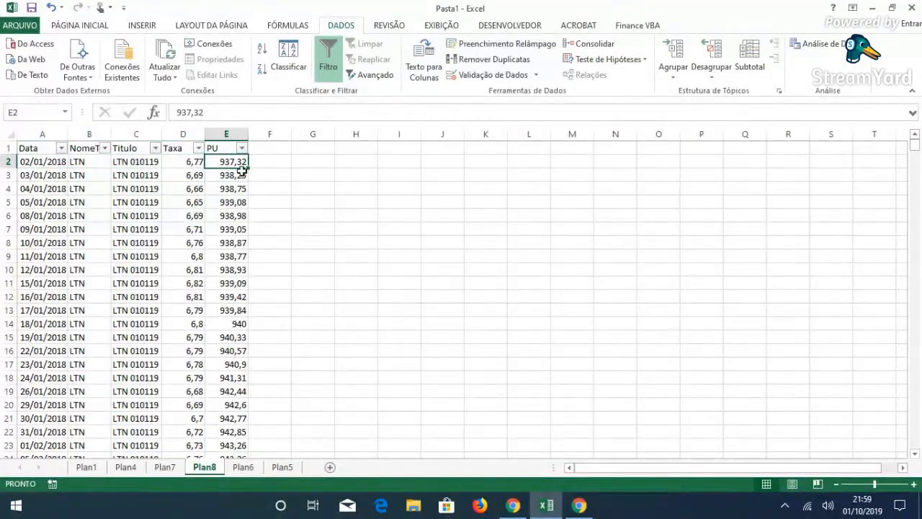
{"action": "left_click_drag", "start_coordinate": [242, 169], "coordinate": [237, 189]}
{"action": "left_click", "coordinate": [315, 190]}
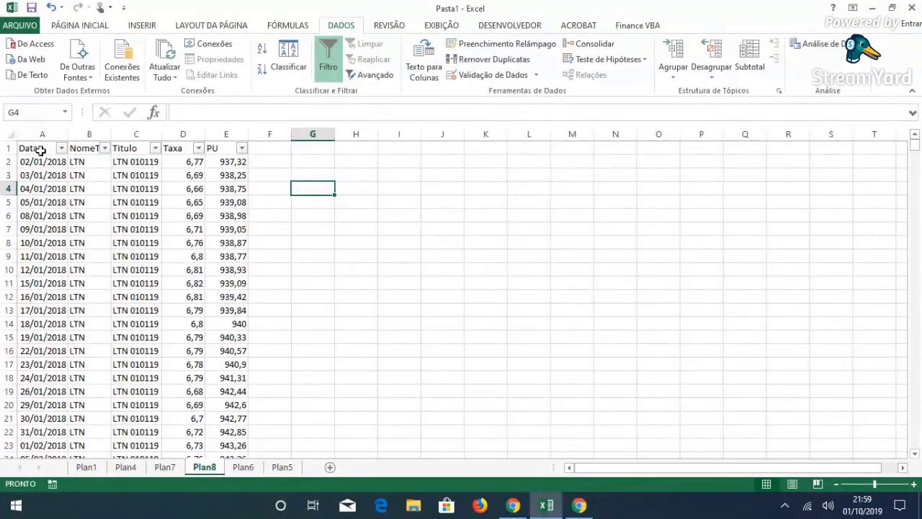
{"action": "left_click_drag", "start_coordinate": [43, 134], "coordinate": [458, 180]}
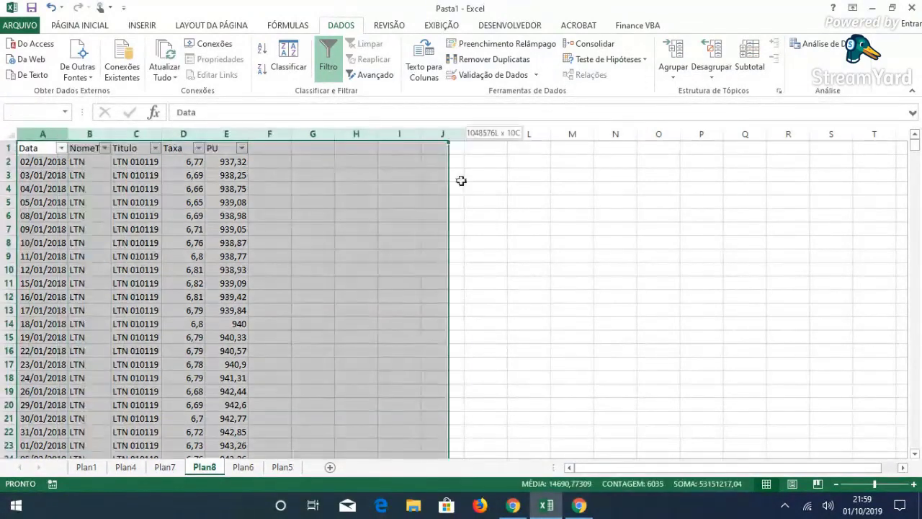
{"action": "key", "text": "ctrl+minus"}
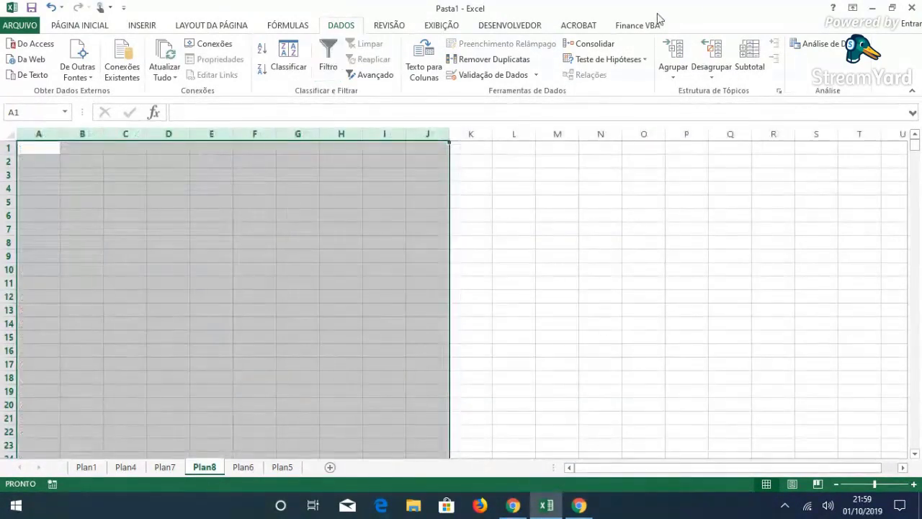
- Enter 01/01/2016 to 01/10/2019 in the Títulos Públicos search form
{"action": "left_click", "coordinate": [652, 25]}
{"action": "left_click", "coordinate": [260, 68]}
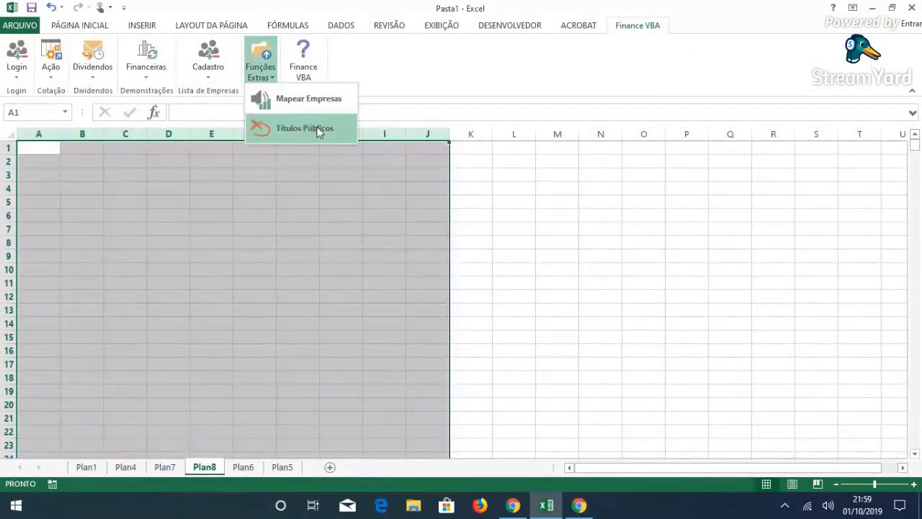
{"action": "left_click", "coordinate": [317, 129]}
{"action": "type", "text": "01/01"}
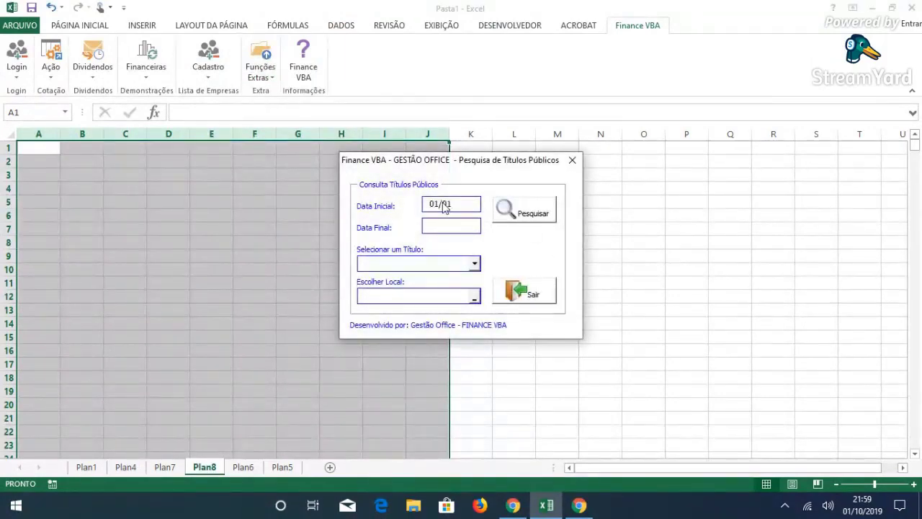
{"action": "type", "text": "/2"}
{"action": "left_click", "coordinate": [454, 226]}
{"action": "type", "text": "019"}
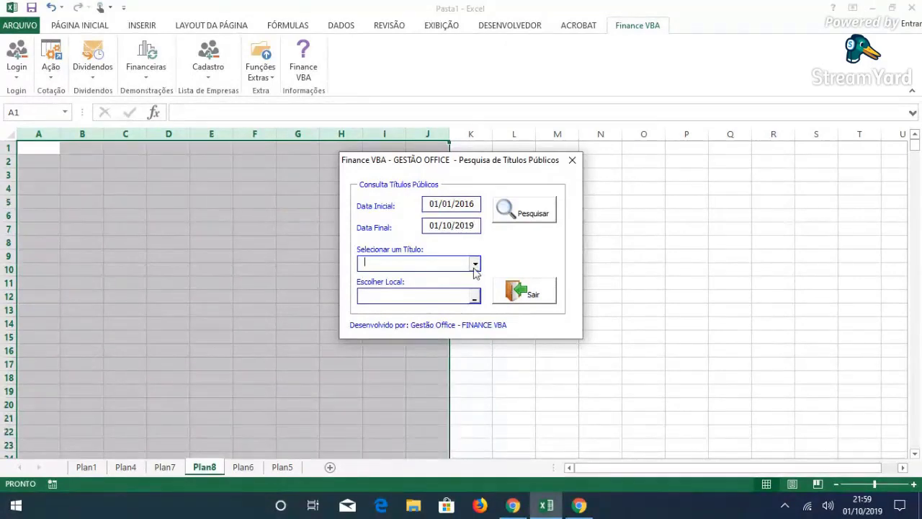
- Choose LTN with output at Plan8!$A$1, run the search and close the form
{"action": "left_click", "coordinate": [475, 263]}
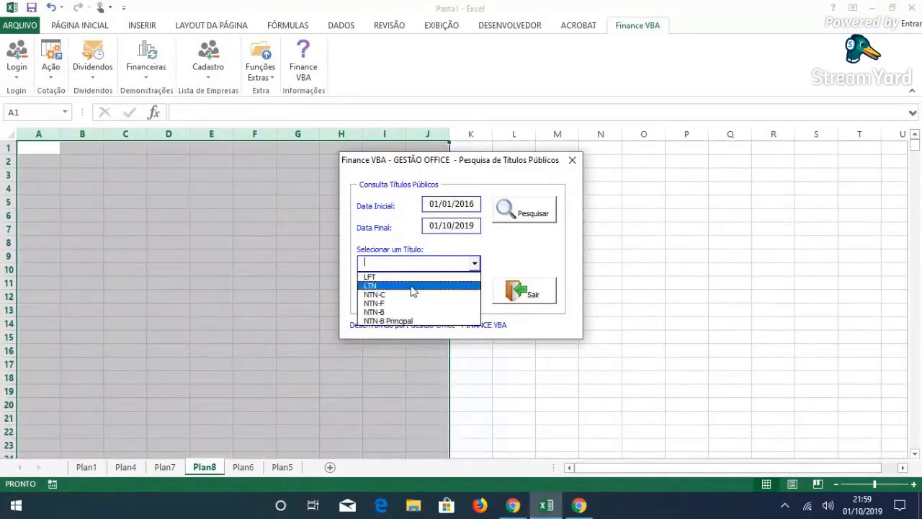
{"action": "left_click", "coordinate": [415, 286]}
{"action": "left_click", "coordinate": [478, 297]}
{"action": "left_click", "coordinate": [42, 147]}
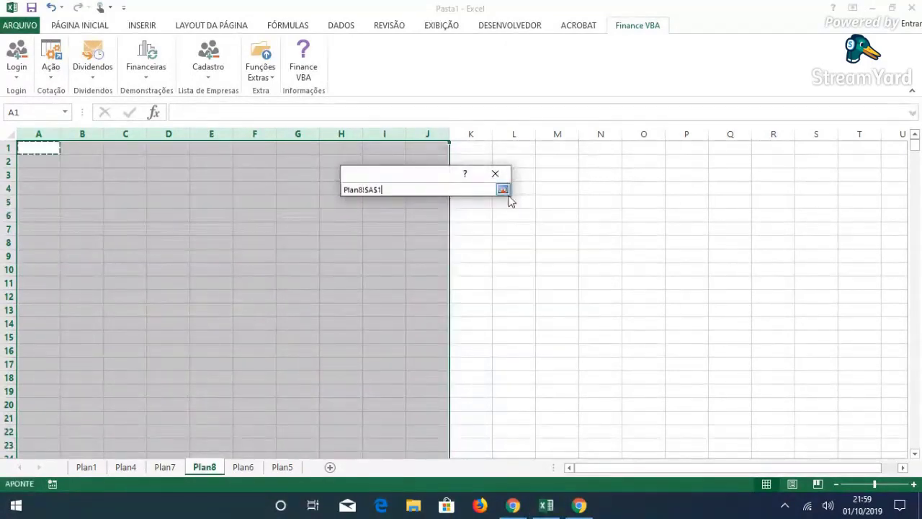
{"action": "left_click", "coordinate": [506, 193]}
{"action": "left_click", "coordinate": [518, 213]}
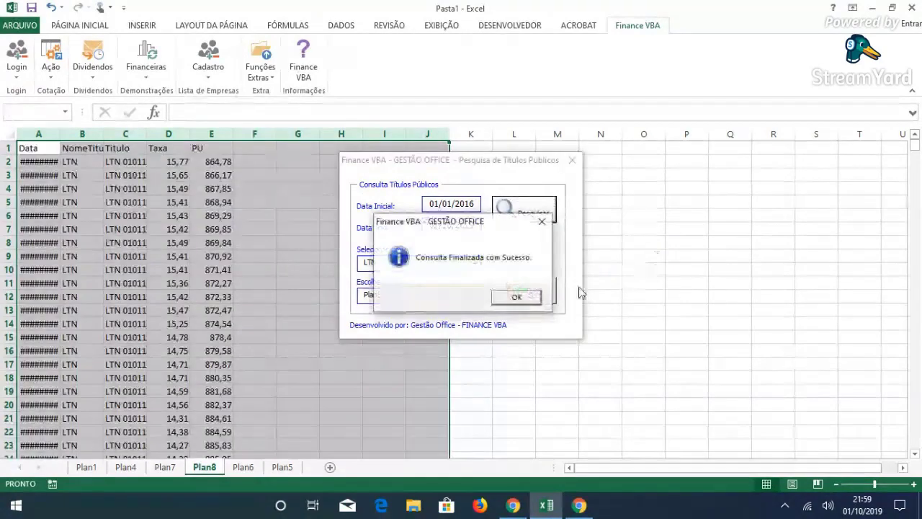
{"action": "left_click", "coordinate": [522, 295]}
{"action": "left_click", "coordinate": [528, 291]}
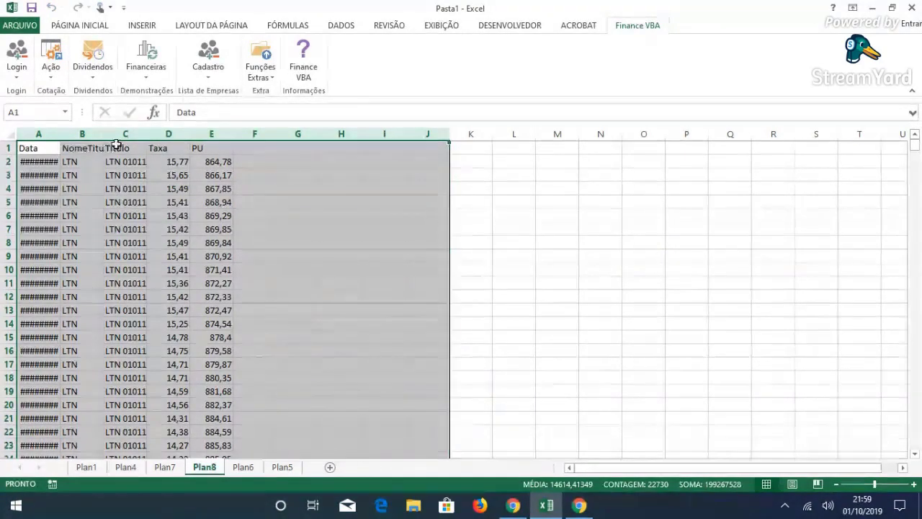
- Delete the NomeTitulo and Taxa columns and select the Data, Titulo and PU table
{"action": "left_click", "coordinate": [75, 134]}
{"action": "right_click", "coordinate": [77, 162]}
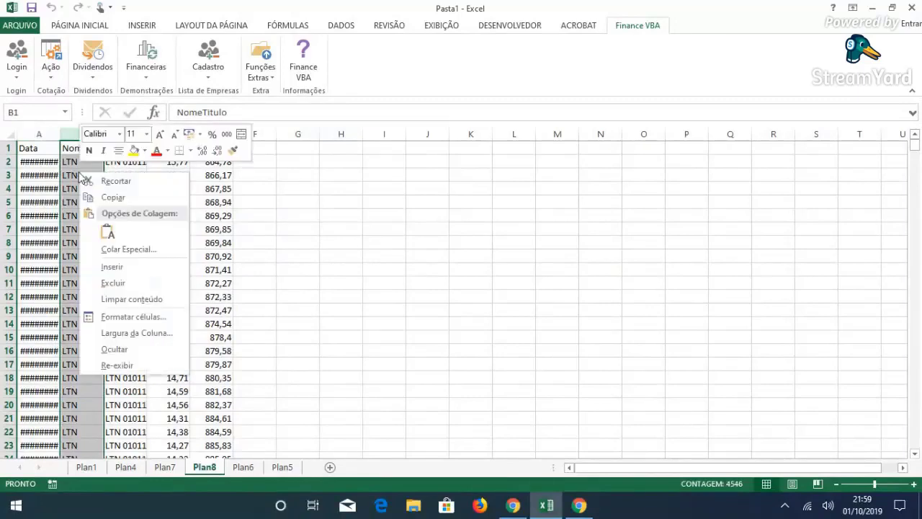
{"action": "left_click", "coordinate": [121, 282]}
{"action": "left_click", "coordinate": [126, 135]}
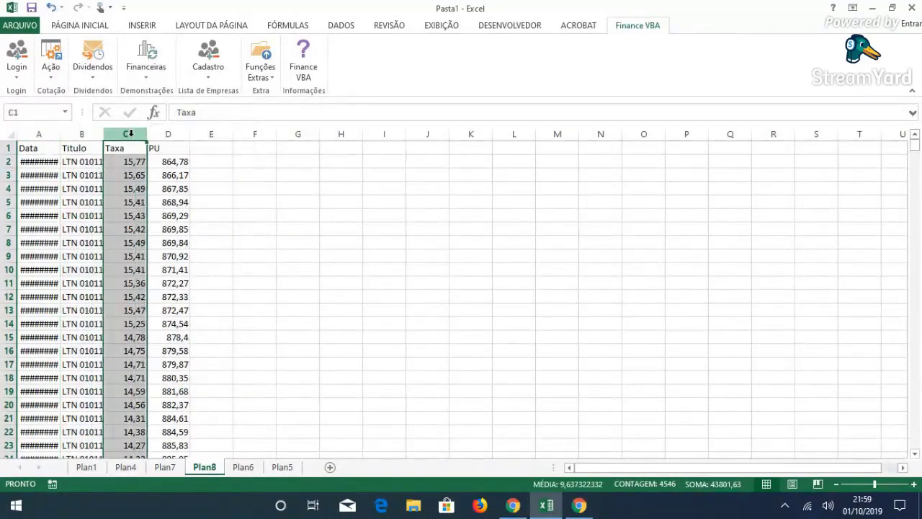
{"action": "right_click", "coordinate": [128, 137]}
{"action": "left_click", "coordinate": [148, 246]}
{"action": "left_click", "coordinate": [43, 147]}
{"action": "left_click_drag", "start_coordinate": [43, 146], "coordinate": [133, 185]}
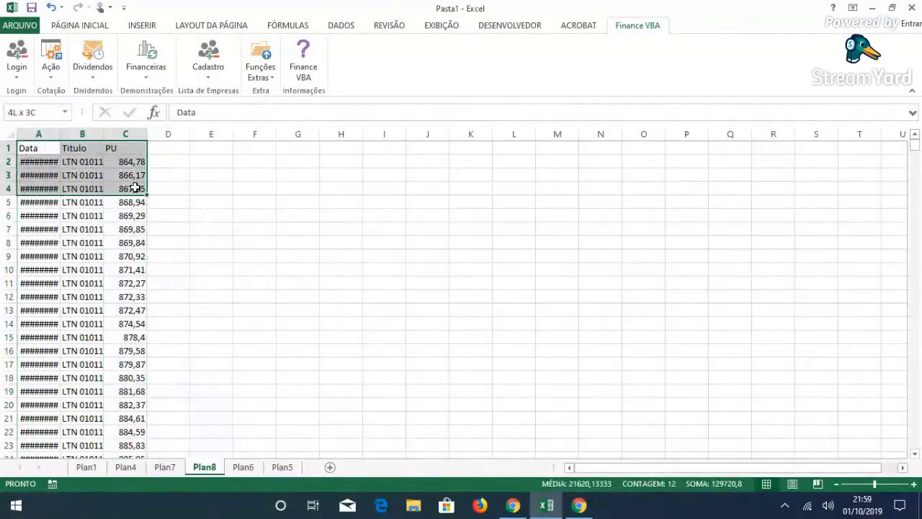
{"action": "key", "text": "ctrl+shift+Down"}
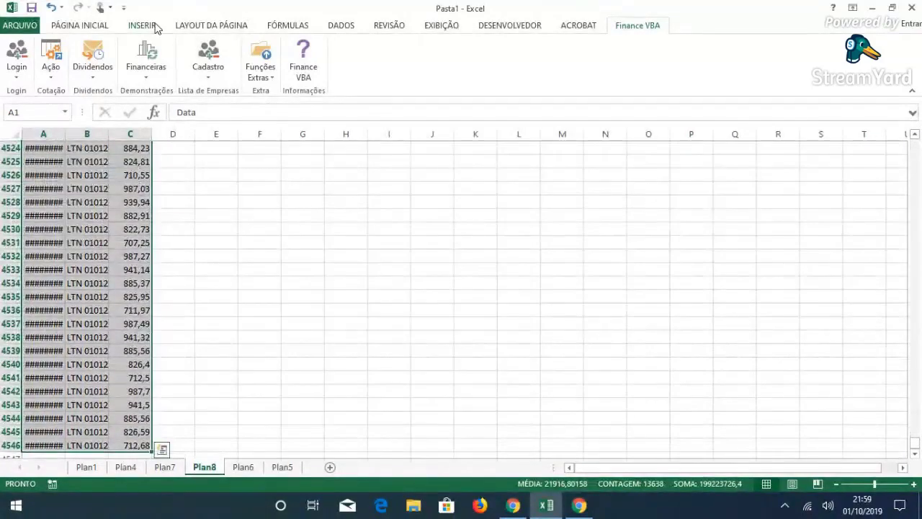
- Insert a line chart of the PU data and choose Nova planilha Gráf1 in Mover Gráfico
{"action": "left_click", "coordinate": [142, 25]}
{"action": "left_click", "coordinate": [365, 61]}
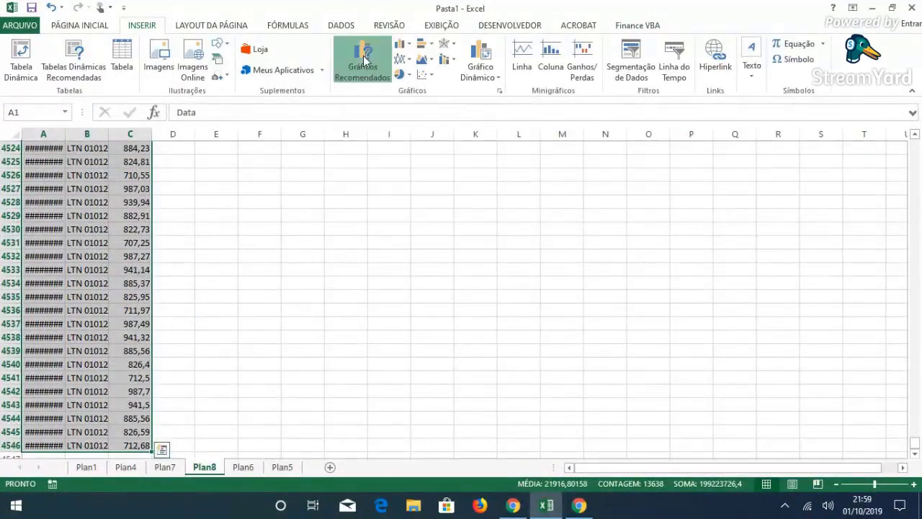
{"action": "left_click", "coordinate": [380, 75]}
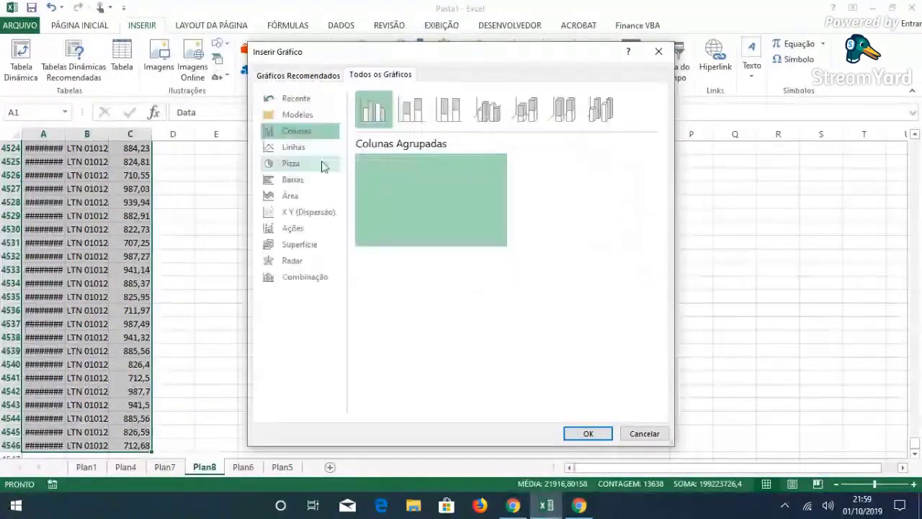
{"action": "left_click", "coordinate": [317, 212]}
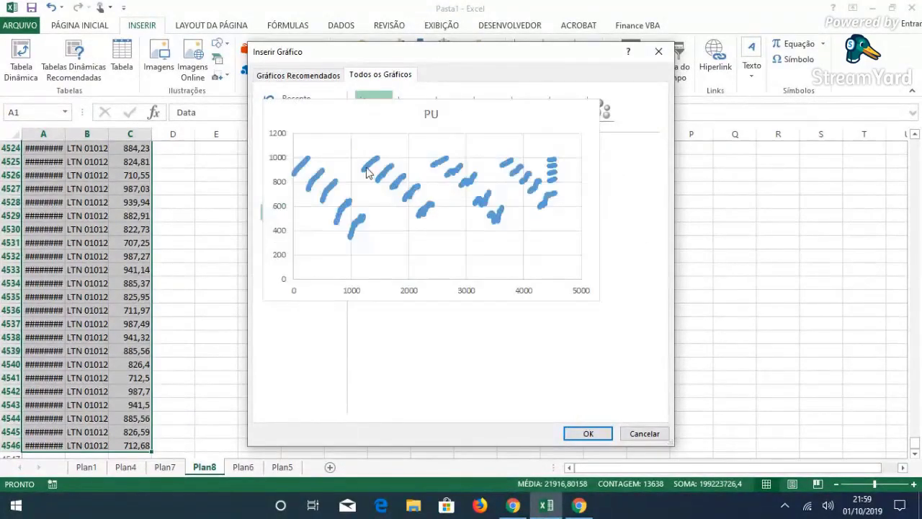
{"action": "left_click", "coordinate": [294, 147]}
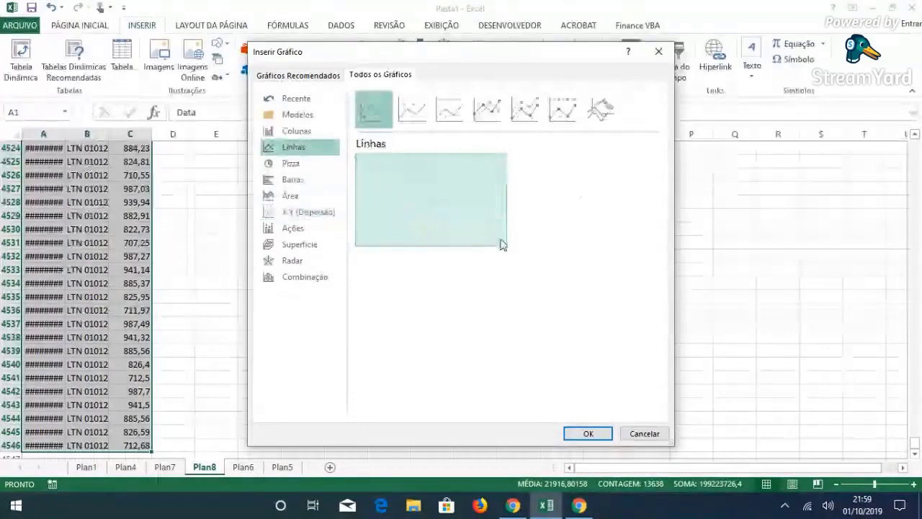
{"action": "left_click", "coordinate": [587, 433]}
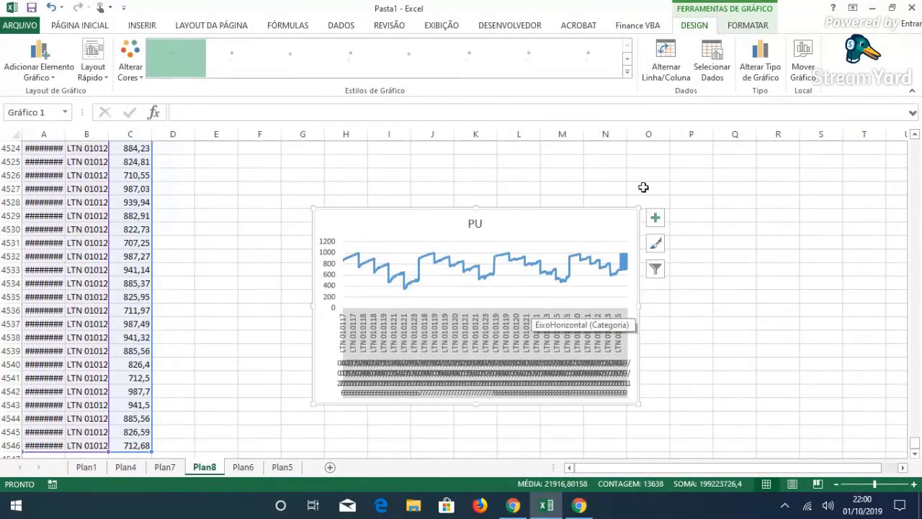
{"action": "left_click", "coordinate": [803, 61]}
{"action": "left_click", "coordinate": [400, 238]}
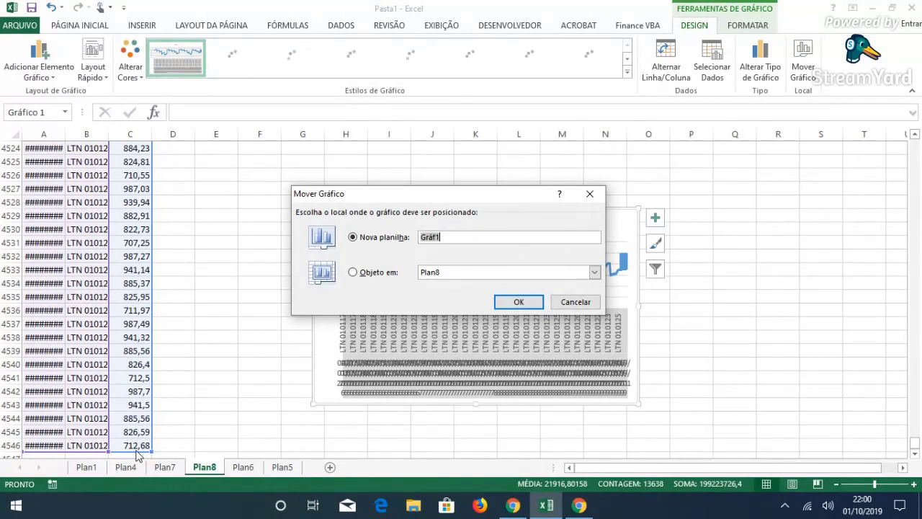
- Confirm the move so the PU line chart sits on chart sheet Gráf1
{"action": "left_click", "coordinate": [515, 303]}
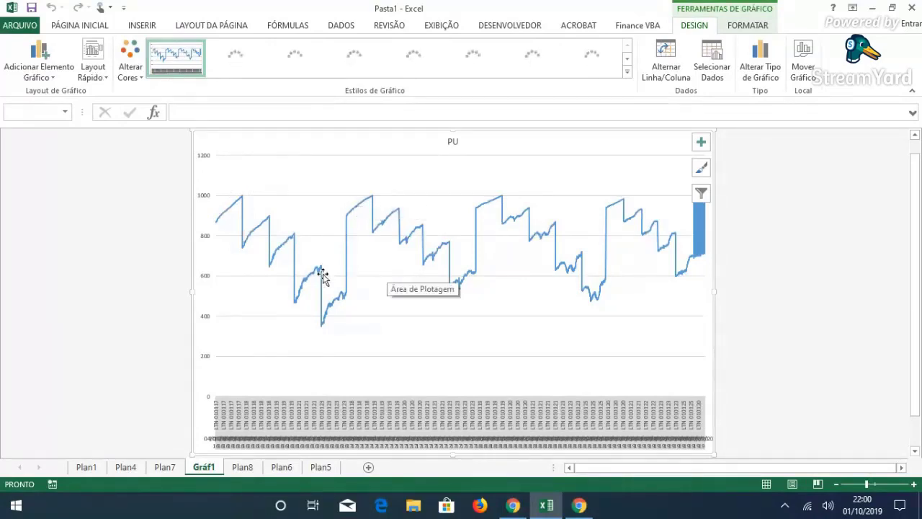
{"action": "mouse_move", "coordinate": [243, 214]}
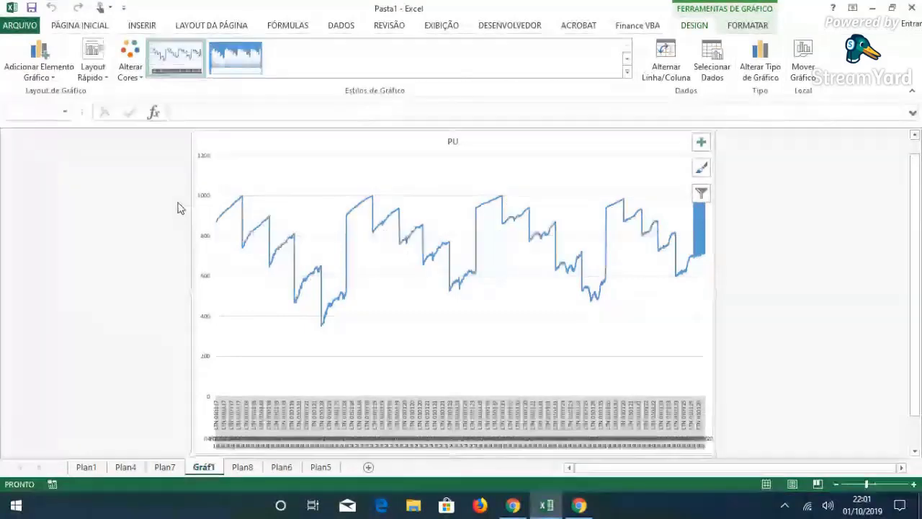
- Draw a straight horizontal line across the PU chart at the 1000 level
{"action": "left_click", "coordinate": [144, 28]}
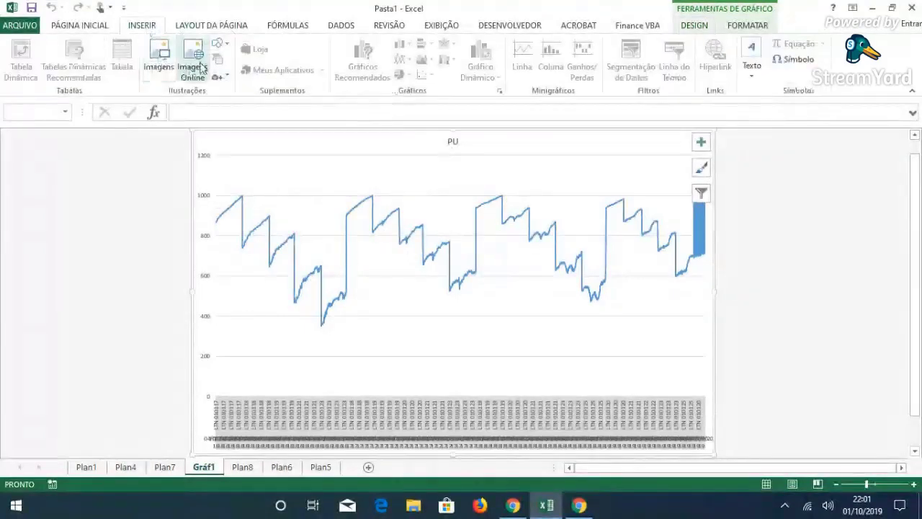
{"action": "left_click", "coordinate": [221, 48]}
{"action": "left_click", "coordinate": [245, 76]}
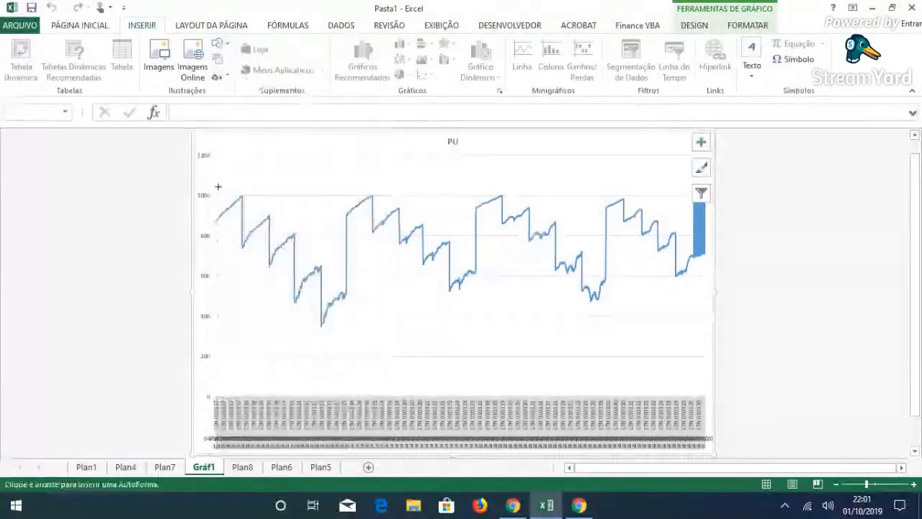
{"action": "left_click_drag", "start_coordinate": [691, 189], "coordinate": [216, 189]}
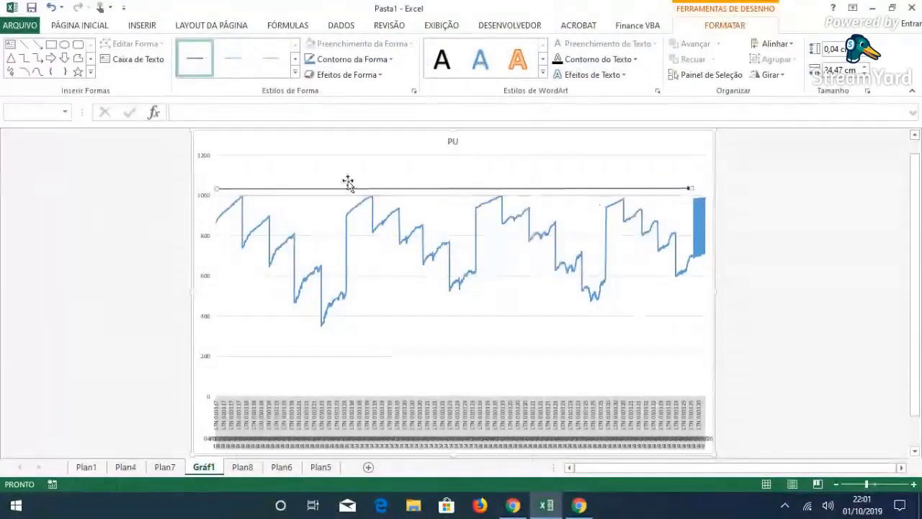
- Return to sheet Plan5 and briefly open the Finance VBA extra functions list
{"action": "left_click", "coordinate": [321, 467]}
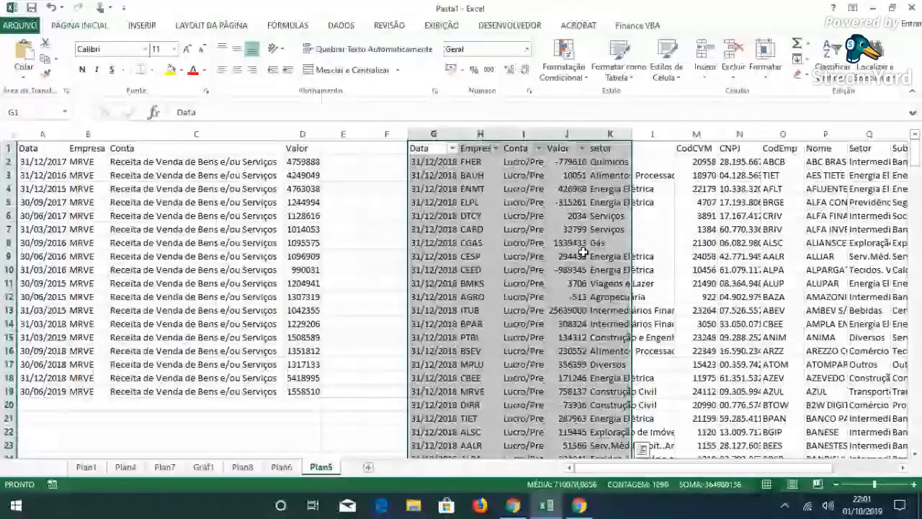
{"action": "left_click", "coordinate": [638, 26]}
{"action": "left_click", "coordinate": [260, 66]}
{"action": "left_click", "coordinate": [293, 267]}
{"action": "type", "text": "b3"}
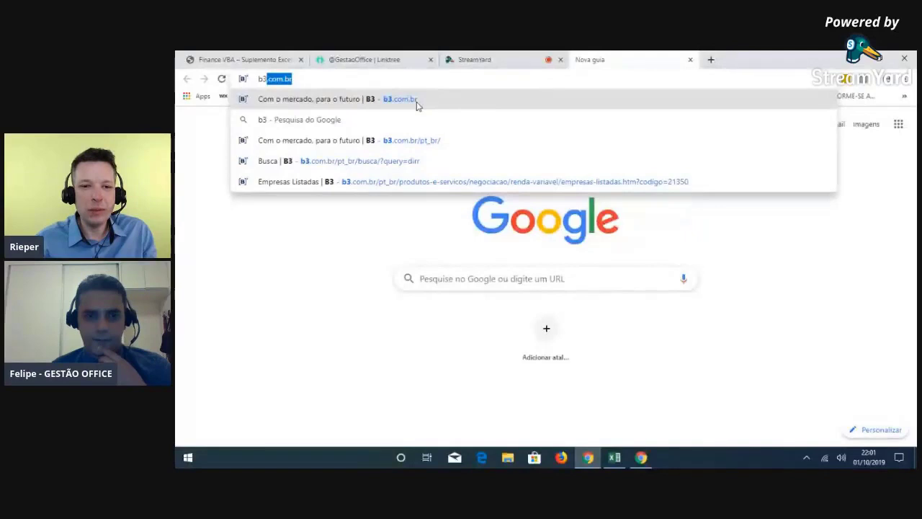
- Visit the B3 home page, reload the Finance VBA page, and return to the B3 site
{"action": "left_click", "coordinate": [416, 101]}
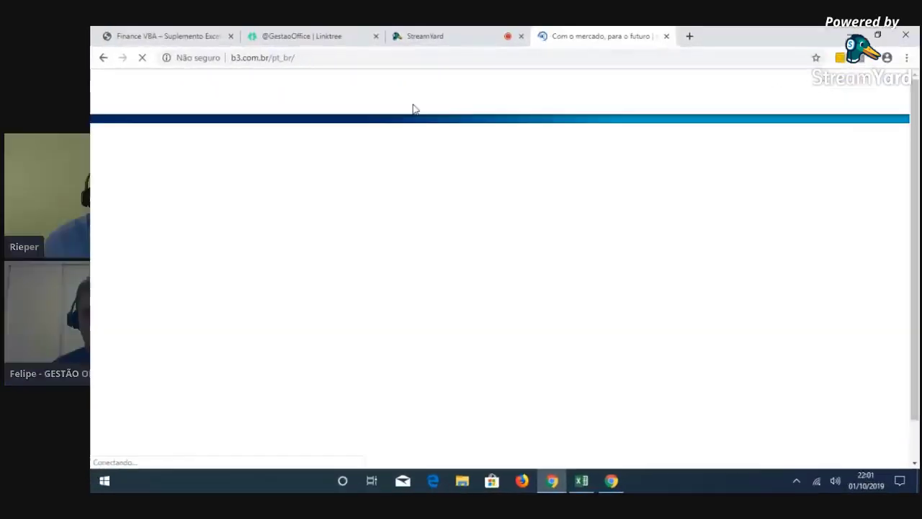
{"action": "left_click", "coordinate": [108, 11]}
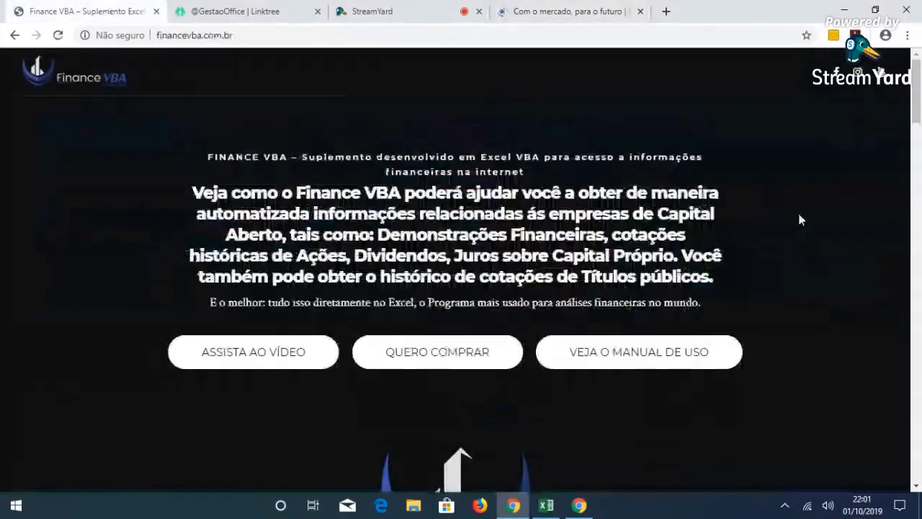
{"action": "left_click", "coordinate": [58, 35]}
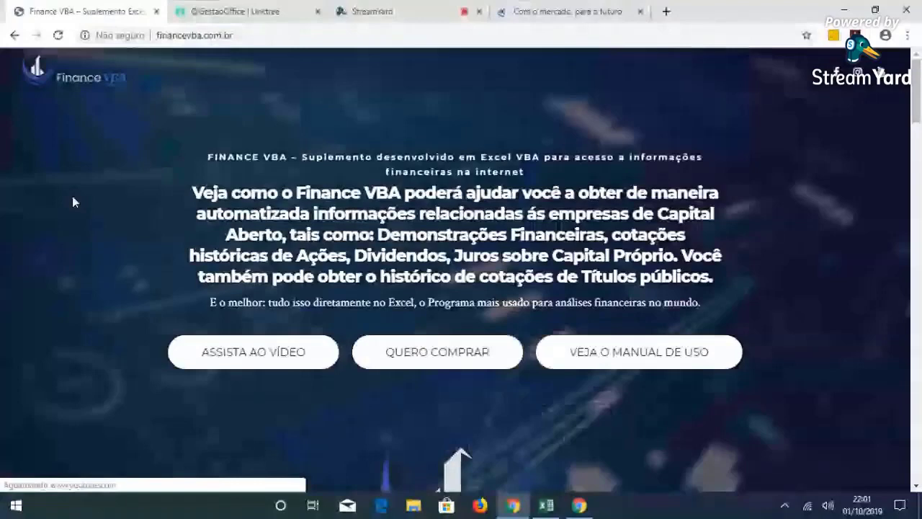
{"action": "left_click", "coordinate": [436, 12]}
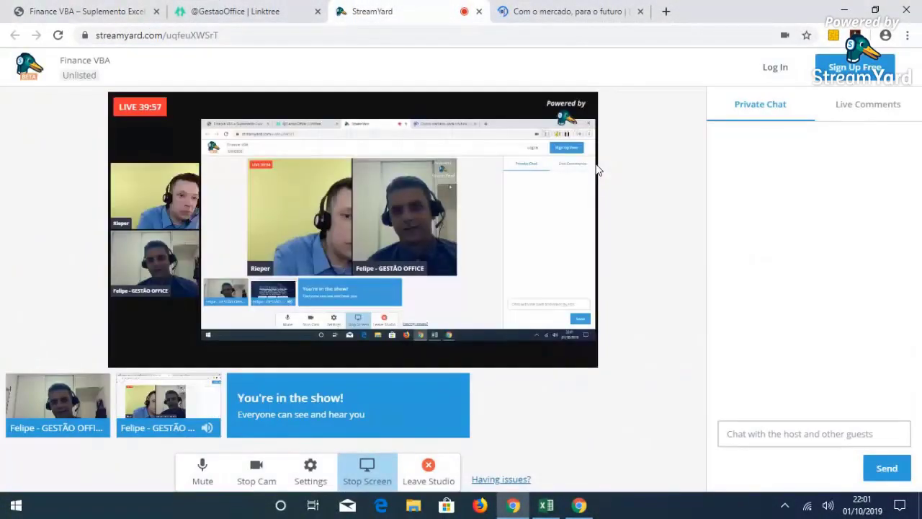
{"action": "left_click", "coordinate": [563, 5]}
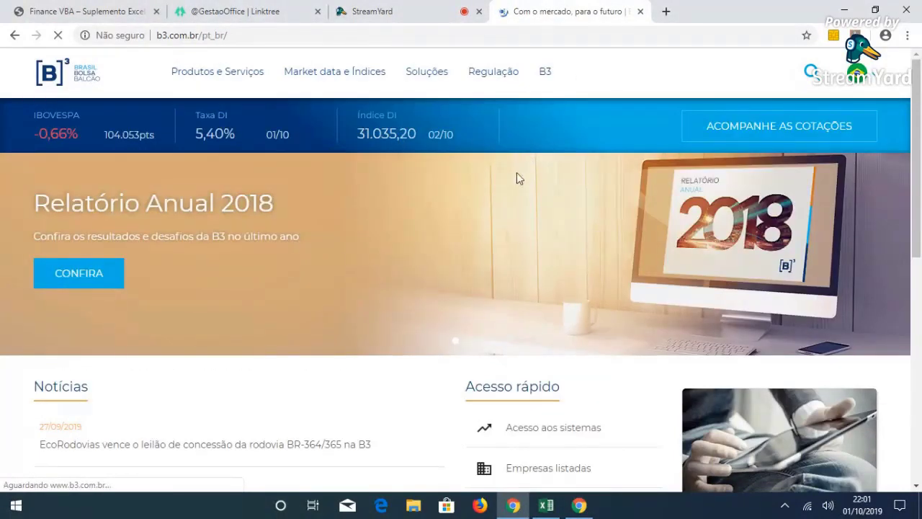
- Open B3's listed-companies list and filter it to companies starting with M
{"action": "scroll", "coordinate": [452, 205], "scroll_direction": "down", "scroll_amount": 1}
{"action": "scroll", "coordinate": [403, 224], "scroll_direction": "up", "scroll_amount": 1}
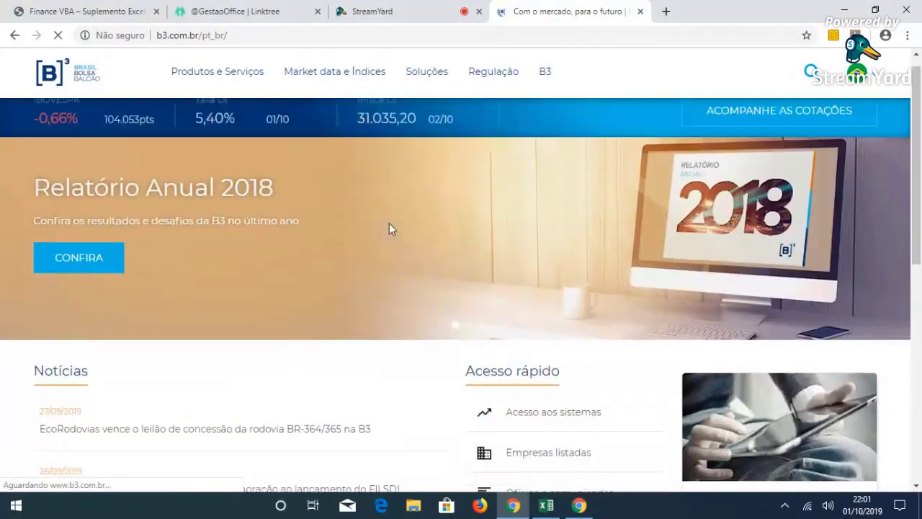
{"action": "scroll", "coordinate": [389, 229], "scroll_direction": "down", "scroll_amount": 2}
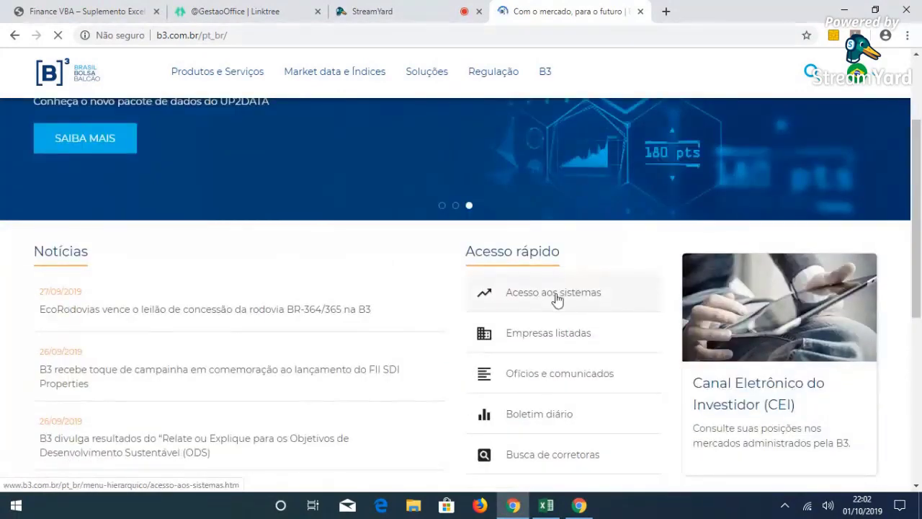
{"action": "left_click", "coordinate": [571, 299]}
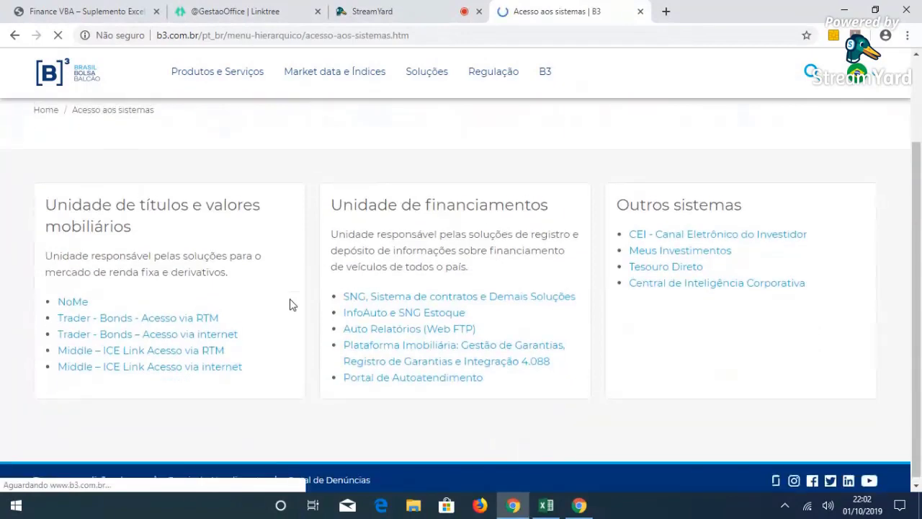
{"action": "left_click", "coordinate": [16, 34]}
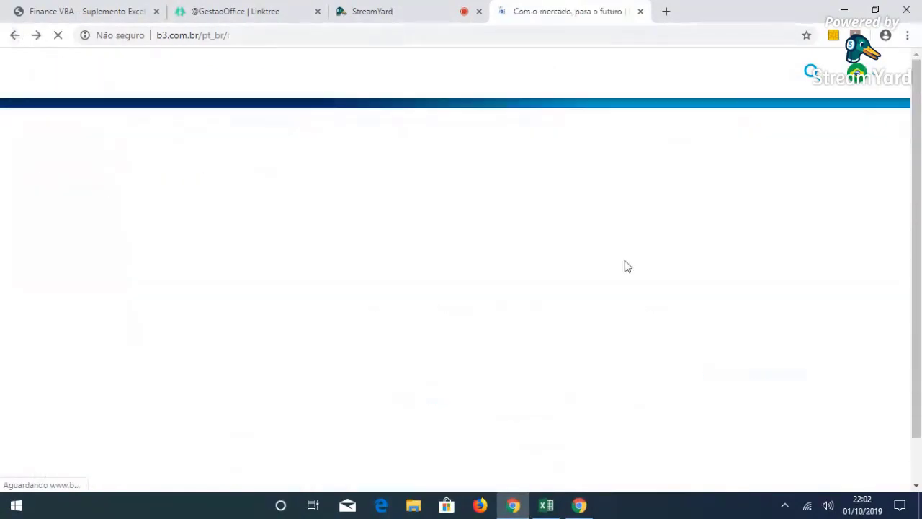
{"action": "left_click", "coordinate": [556, 337]}
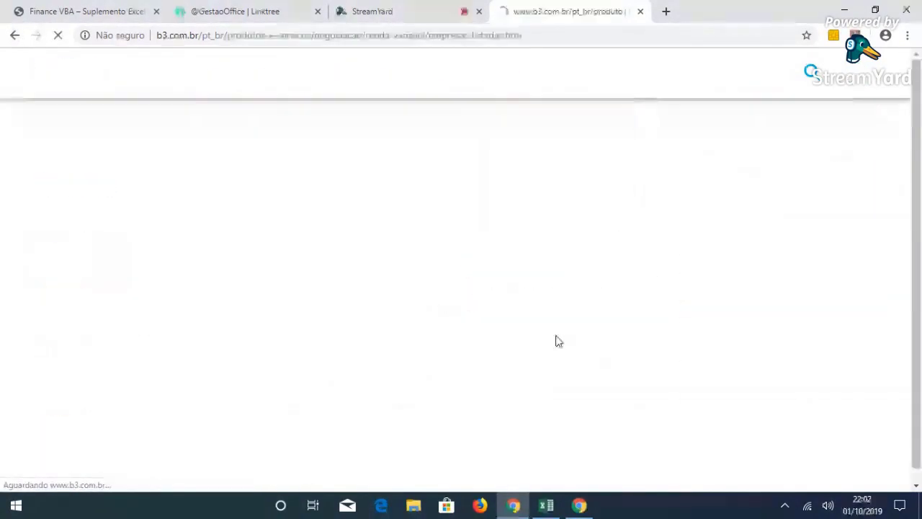
{"action": "scroll", "coordinate": [389, 288], "scroll_direction": "down", "scroll_amount": 3}
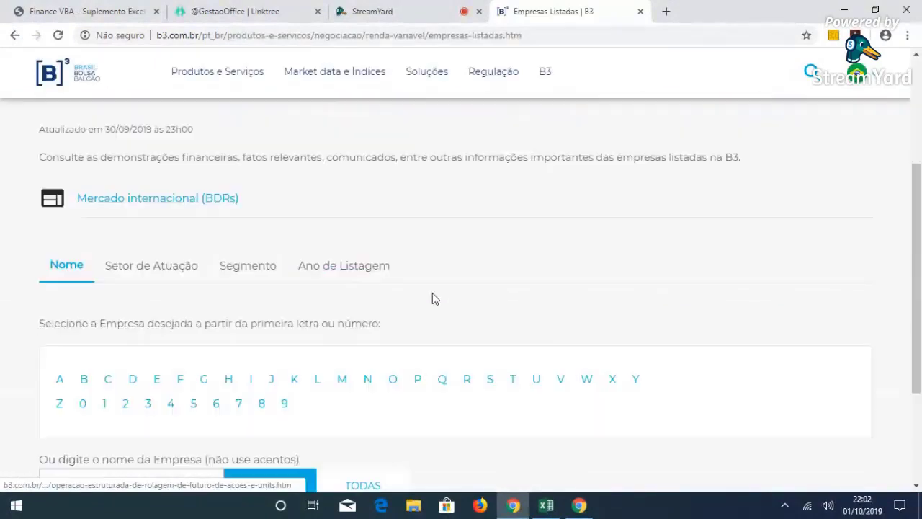
{"action": "scroll", "coordinate": [188, 387], "scroll_direction": "down", "scroll_amount": 2}
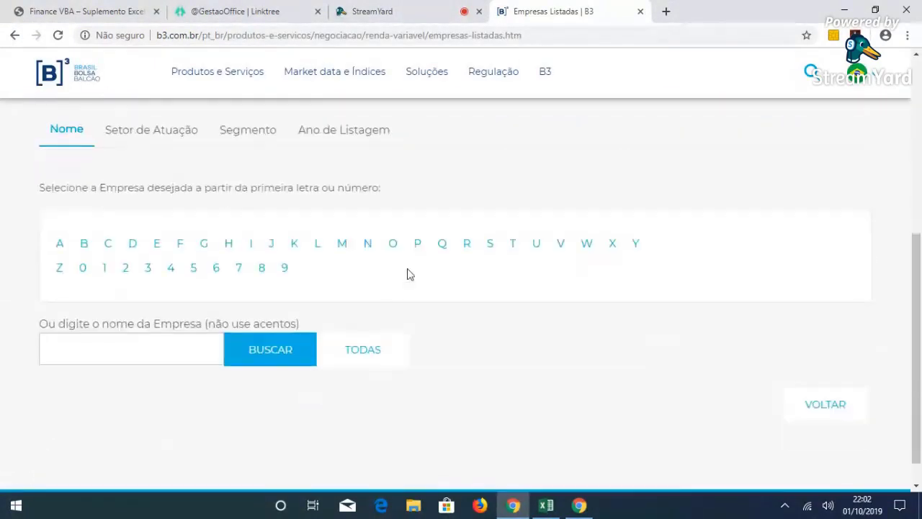
{"action": "left_click", "coordinate": [343, 245]}
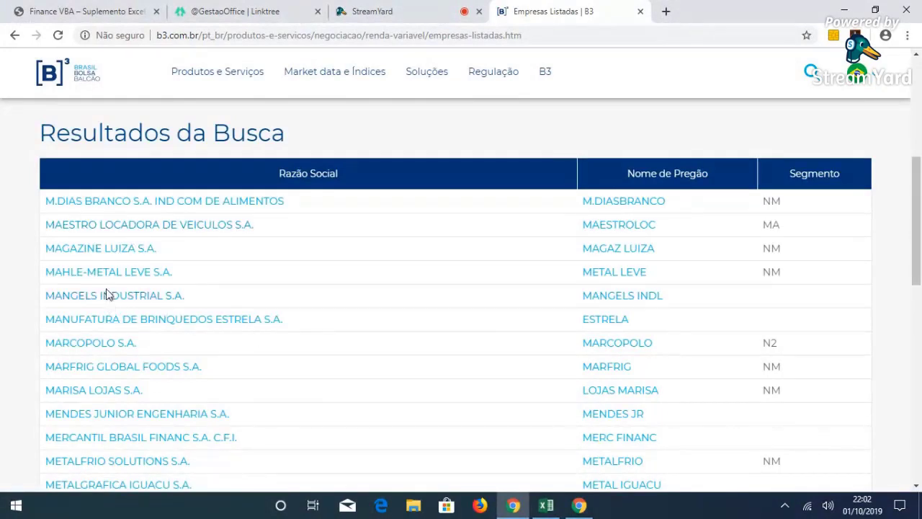
- Open the MARISA LOJAS S.A. page and scroll its Relatórios Estruturados to the ITR and DFP filings
{"action": "scroll", "coordinate": [106, 295], "scroll_direction": "down", "scroll_amount": 2}
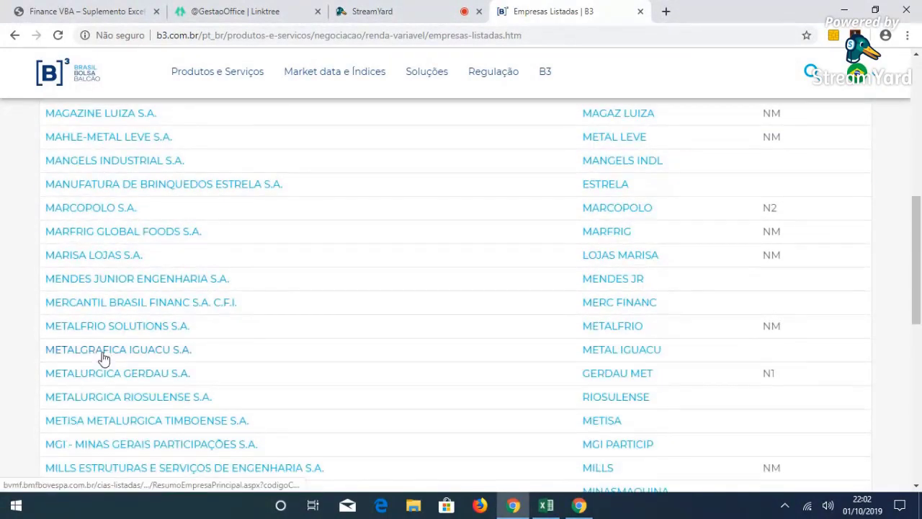
{"action": "left_click", "coordinate": [384, 260]}
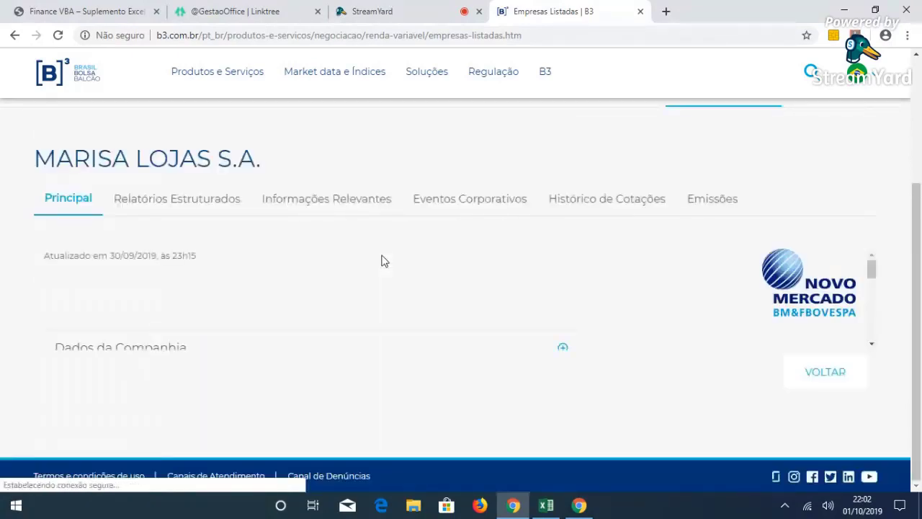
{"action": "scroll", "coordinate": [393, 265], "scroll_direction": "down", "scroll_amount": 3}
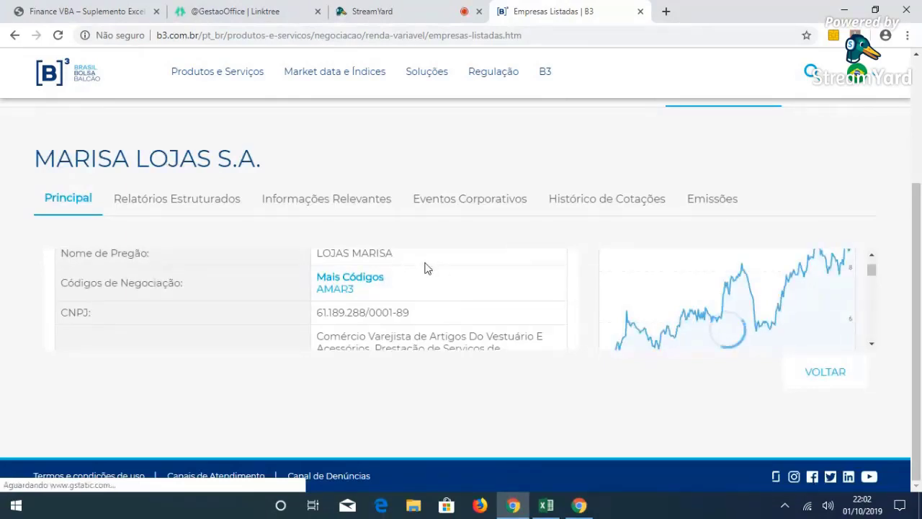
{"action": "scroll", "coordinate": [432, 288], "scroll_direction": "down", "scroll_amount": 2}
{"action": "scroll", "coordinate": [404, 281], "scroll_direction": "up", "scroll_amount": 1}
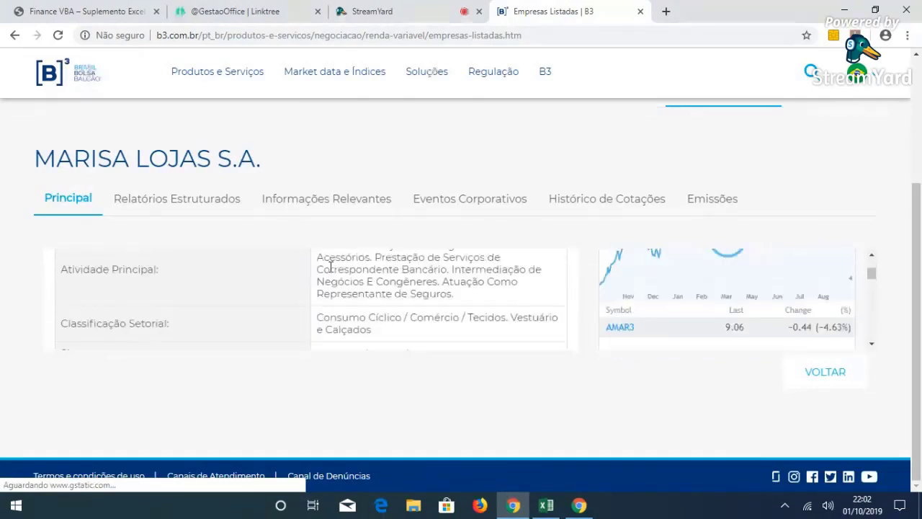
{"action": "left_click", "coordinate": [191, 206]}
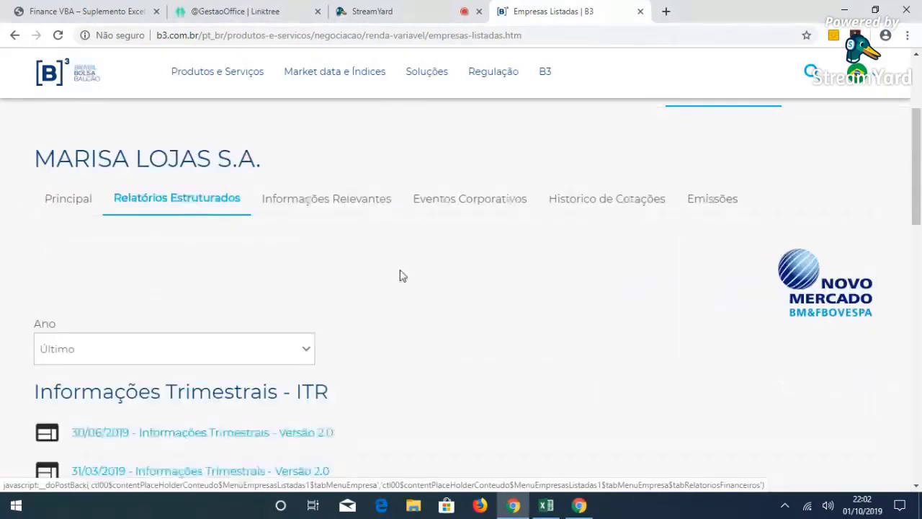
{"action": "scroll", "coordinate": [446, 288], "scroll_direction": "down", "scroll_amount": 2}
{"action": "scroll", "coordinate": [317, 295], "scroll_direction": "down", "scroll_amount": 2}
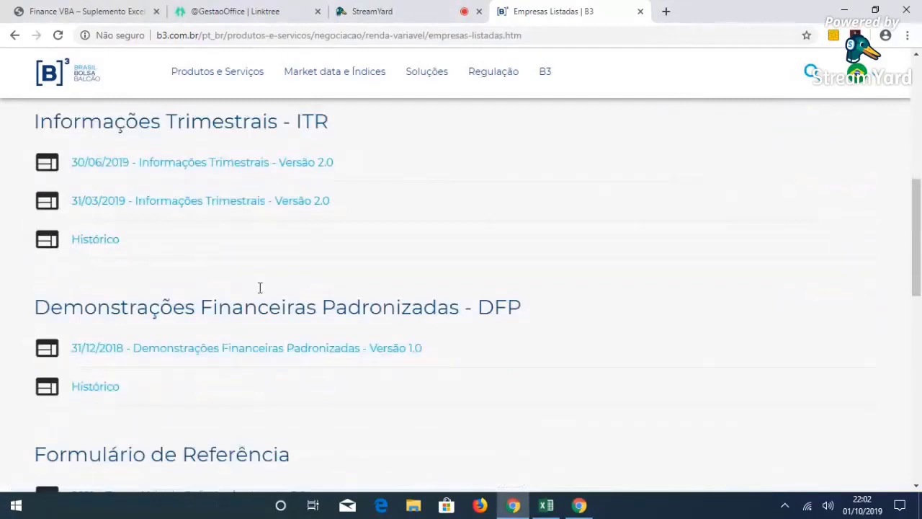
- Open Marisa Lojas's 31/03/2019 ITR quarterly report in CVM ENET Consulta
{"action": "left_click", "coordinate": [196, 208]}
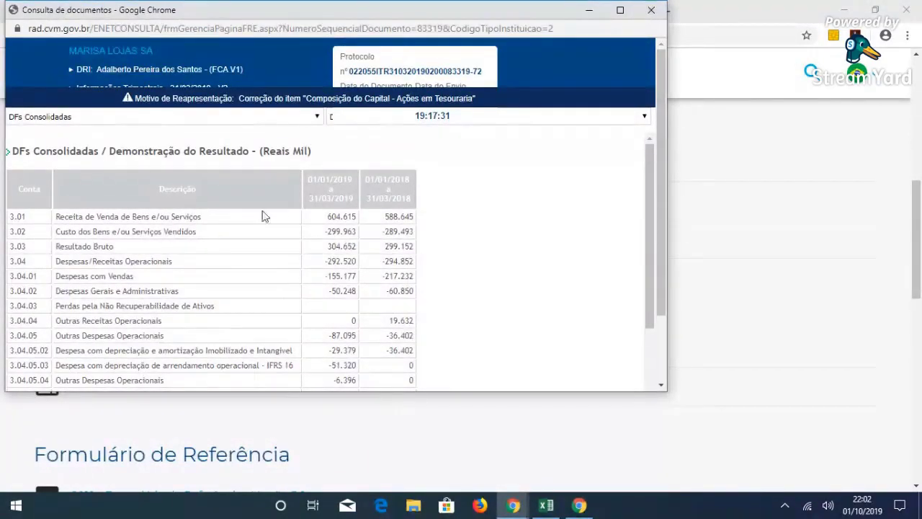
{"action": "scroll", "coordinate": [287, 296], "scroll_direction": "down", "scroll_amount": 4}
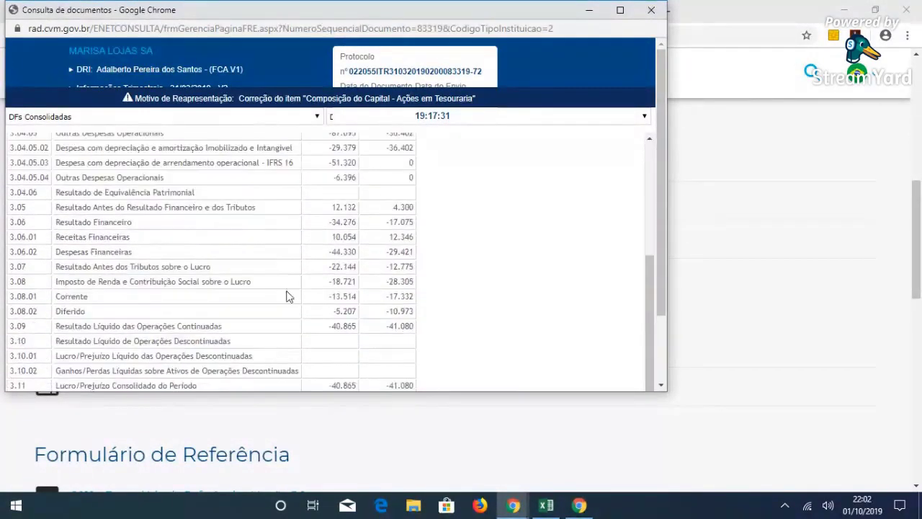
{"action": "left_click", "coordinate": [651, 11]}
{"action": "left_click", "coordinate": [213, 216]}
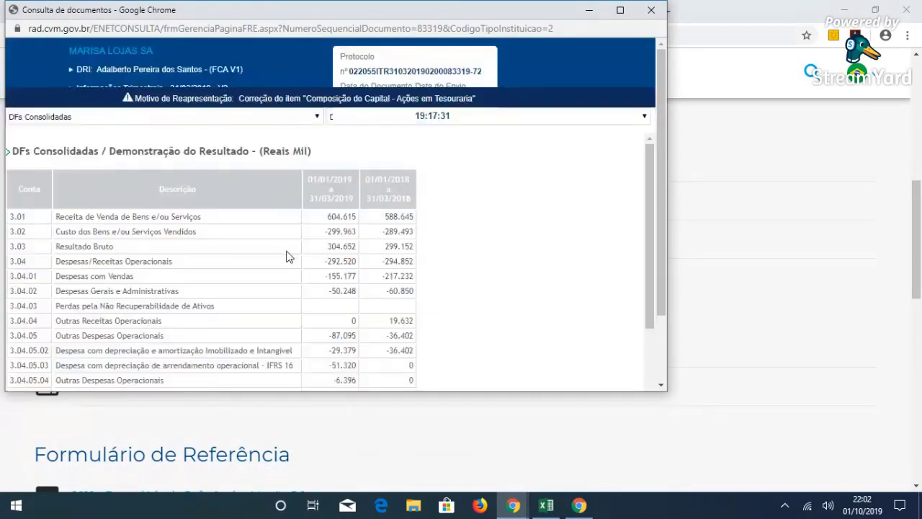
- View the Balanço Patrimonial Ativo and Passivo statements, then close the report
{"action": "left_click", "coordinate": [613, 118]}
{"action": "left_click", "coordinate": [451, 130]}
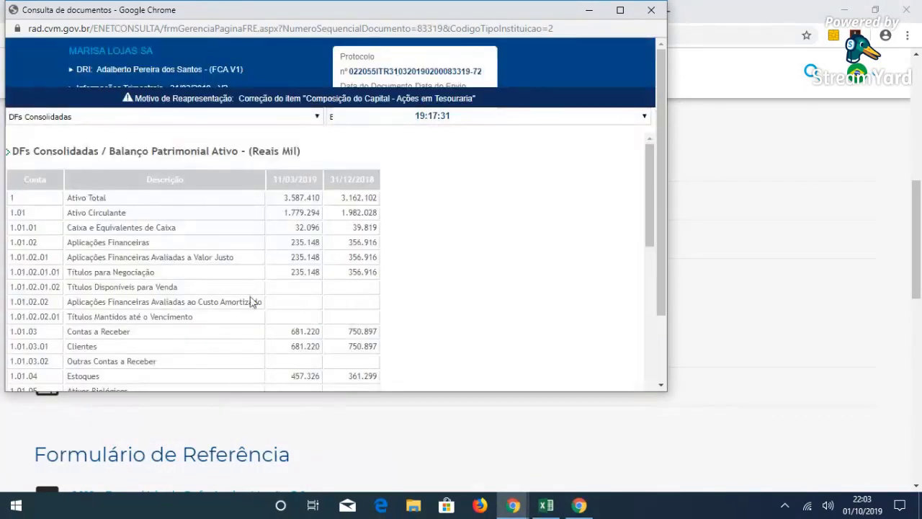
{"action": "left_click", "coordinate": [558, 121]}
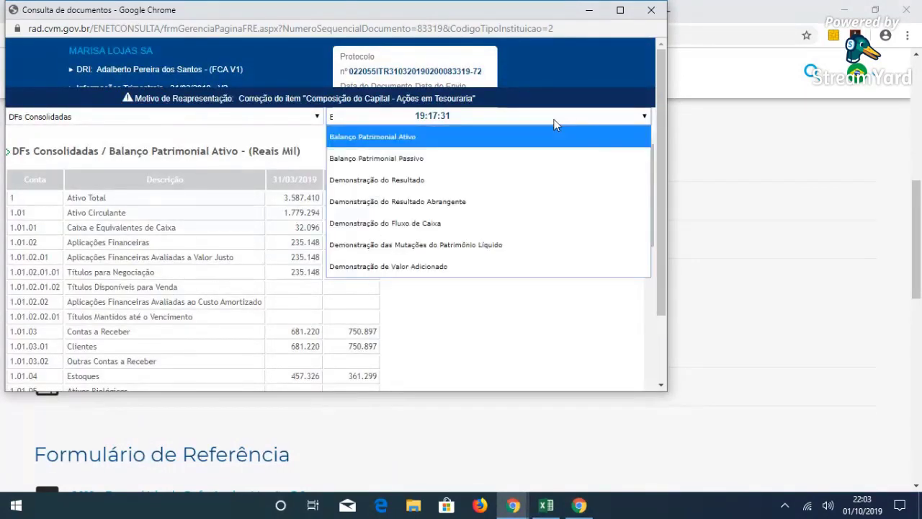
{"action": "left_click", "coordinate": [447, 159]}
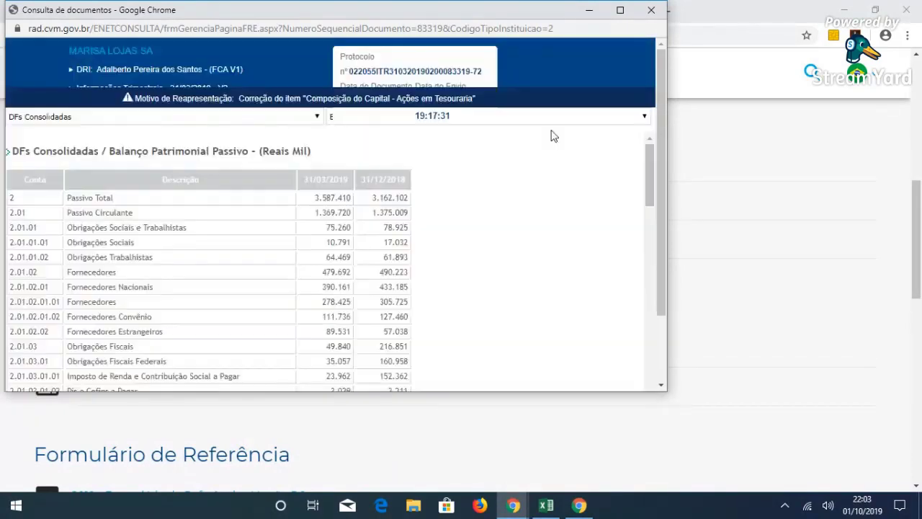
{"action": "left_click", "coordinate": [651, 10]}
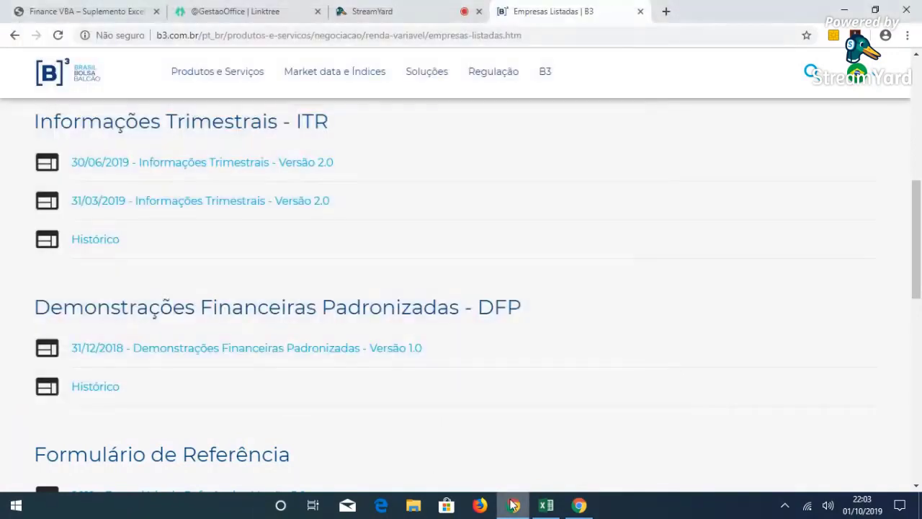
- Add a new blank sheet Plan9 to the Excel workbook
{"action": "left_click", "coordinate": [537, 507]}
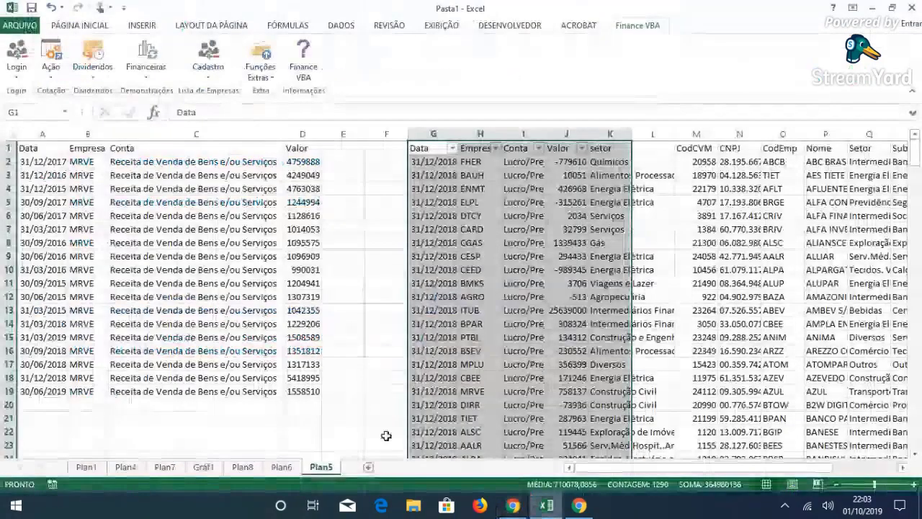
{"action": "left_click", "coordinate": [368, 468]}
{"action": "left_click", "coordinate": [147, 63]}
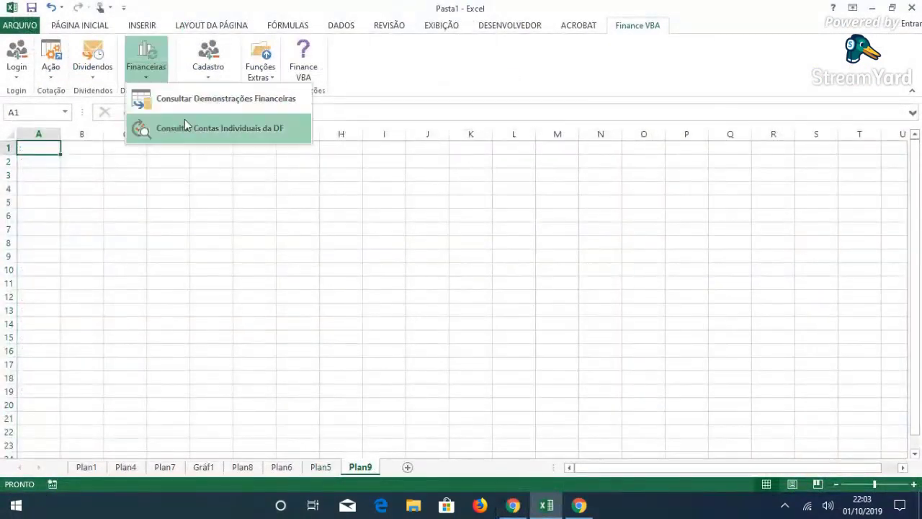
{"action": "left_click", "coordinate": [185, 126]}
{"action": "left_click", "coordinate": [574, 508]}
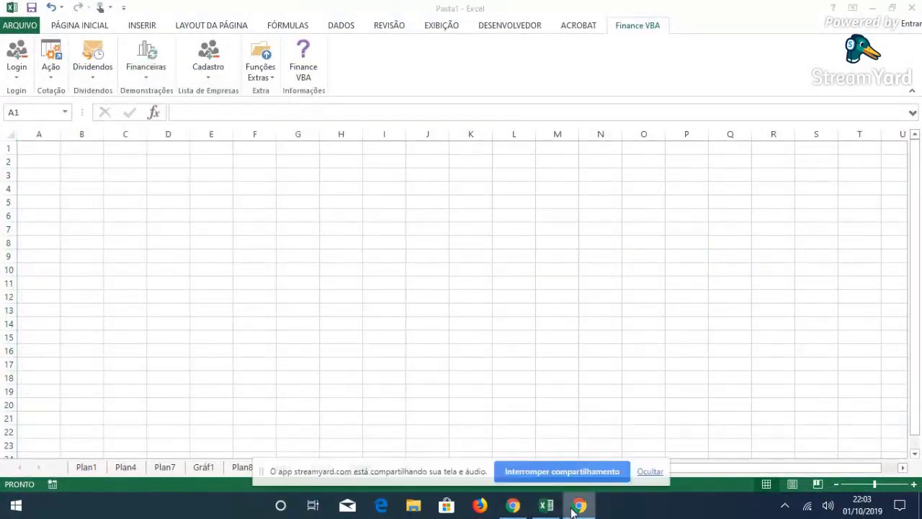
{"action": "left_click", "coordinate": [650, 472]}
- Select cell G6 on the blank Plan9 sheet
{"action": "left_click", "coordinate": [293, 214]}
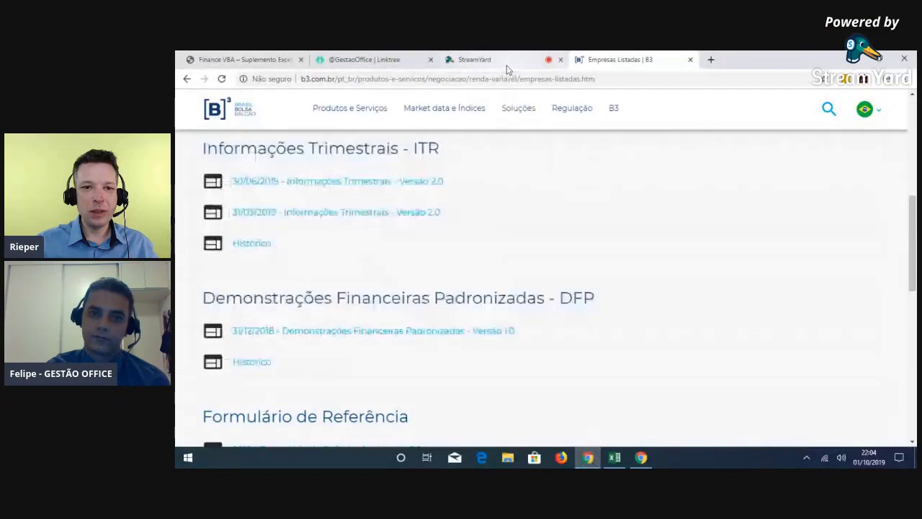
- Return to the B3 tab and scroll to Marisa Lojas's ITR and DFP report links
{"action": "left_click", "coordinate": [475, 59]}
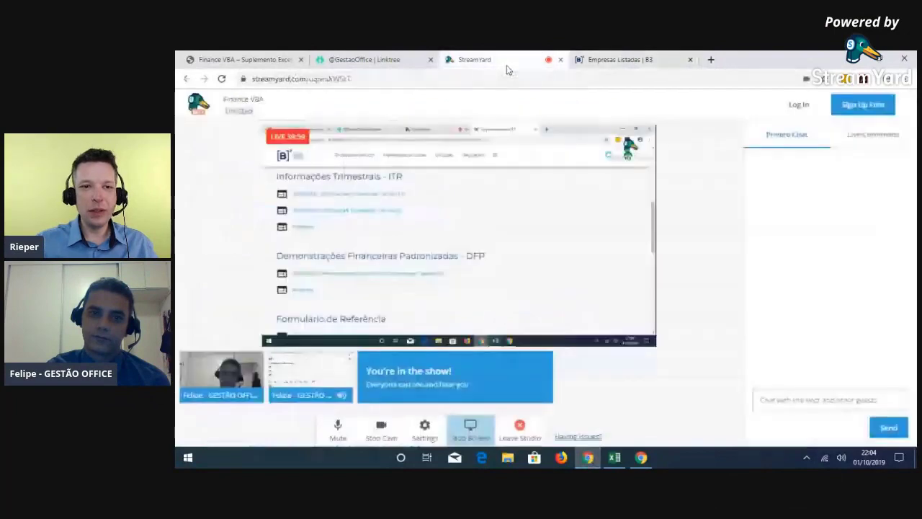
{"action": "left_click", "coordinate": [636, 62]}
{"action": "mouse_move", "coordinate": [614, 108]}
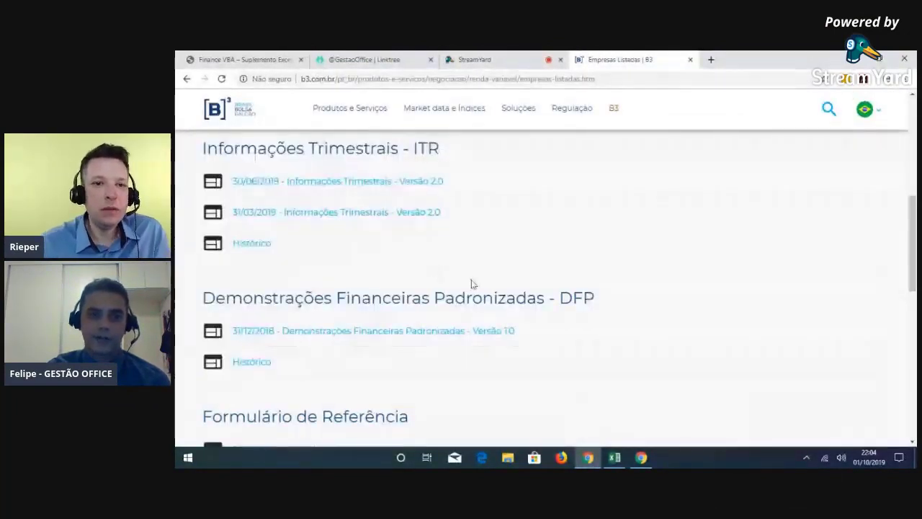
{"action": "scroll", "coordinate": [470, 281], "scroll_direction": "up", "scroll_amount": 2}
{"action": "scroll", "coordinate": [411, 263], "scroll_direction": "up", "scroll_amount": 2}
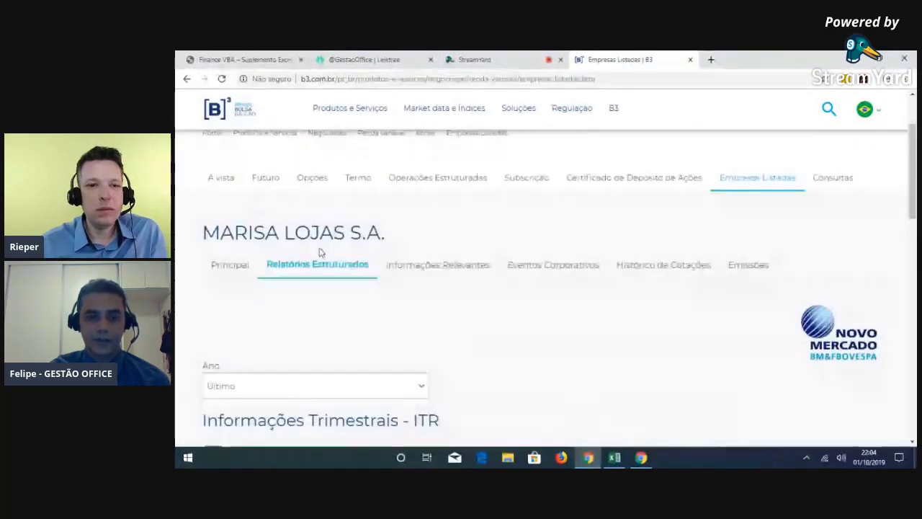
{"action": "scroll", "coordinate": [320, 253], "scroll_direction": "down", "scroll_amount": 3}
{"action": "mouse_move", "coordinate": [618, 458]}
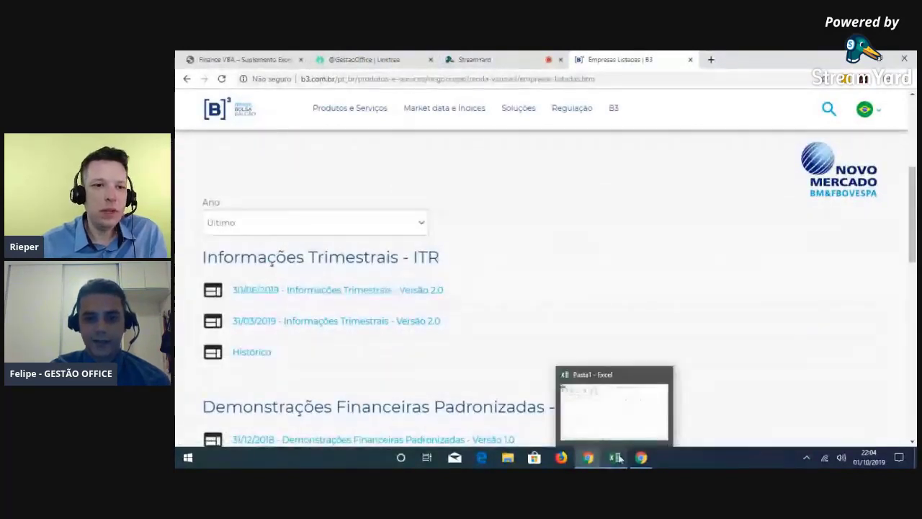
- Open Finance VBA's Consultar Contas Individuais da DF form and its indicator list in Excel
{"action": "left_click", "coordinate": [614, 419]}
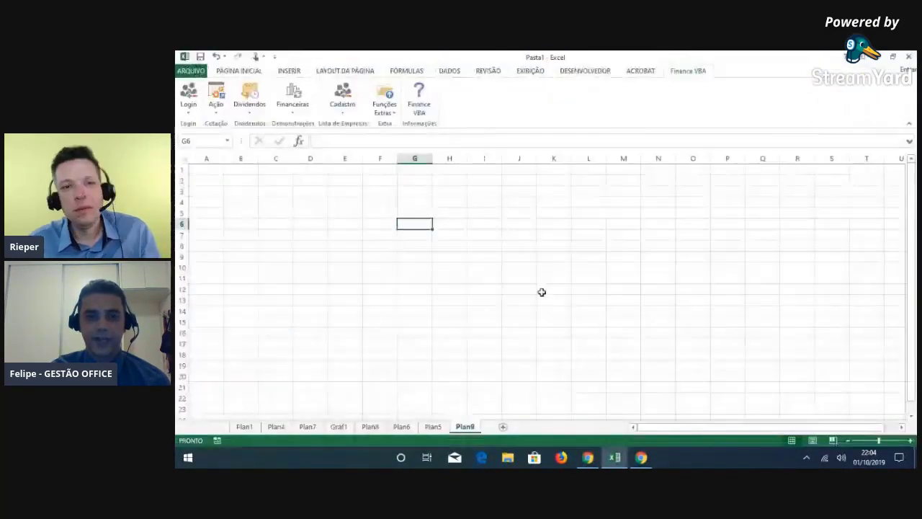
{"action": "left_click", "coordinate": [305, 113]}
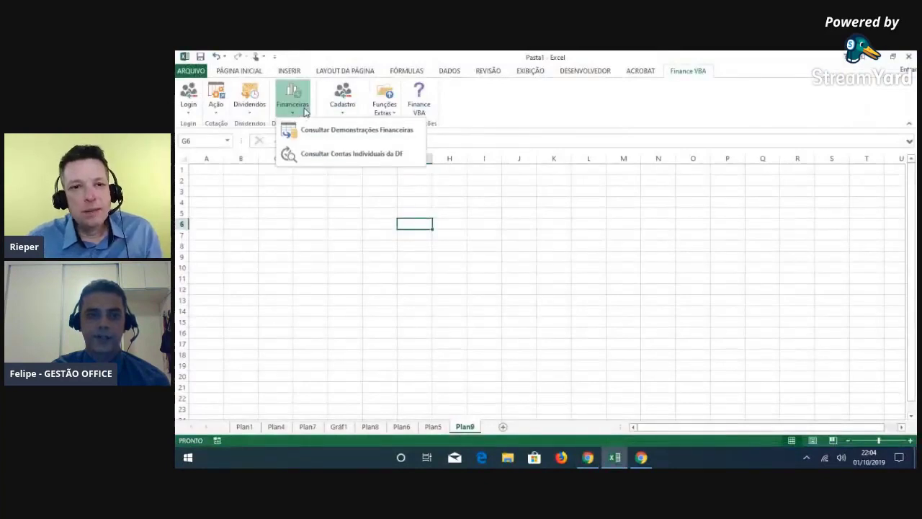
{"action": "left_click", "coordinate": [361, 155]}
{"action": "left_click", "coordinate": [549, 249]}
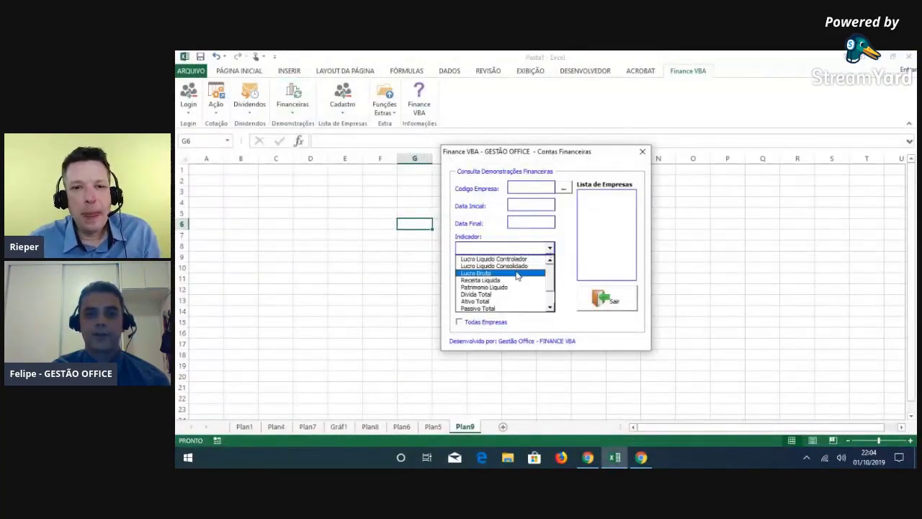
{"action": "left_click", "coordinate": [588, 457]}
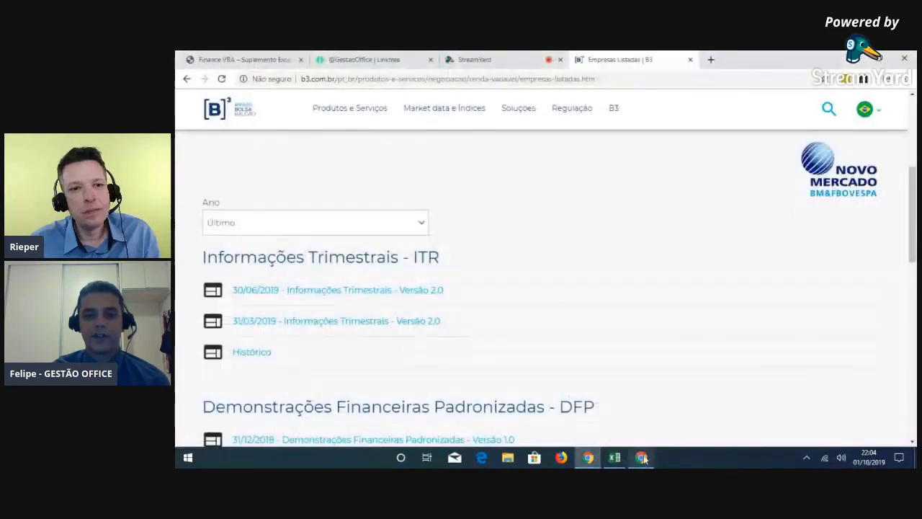
- Open the other ITR report and locate row 3.11 consolidated period profit/loss of -28.283
{"action": "left_click", "coordinate": [399, 289]}
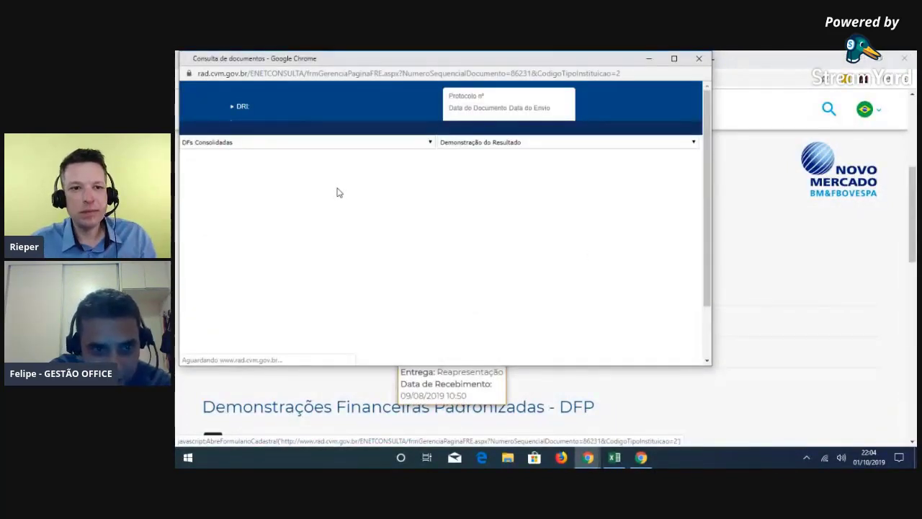
{"action": "scroll", "coordinate": [437, 304], "scroll_direction": "down", "scroll_amount": 3}
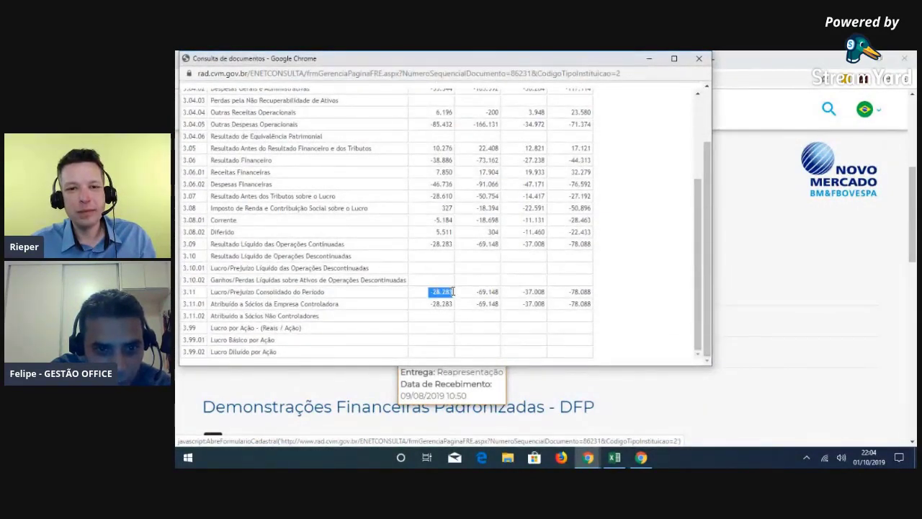
{"action": "left_click", "coordinate": [614, 457]}
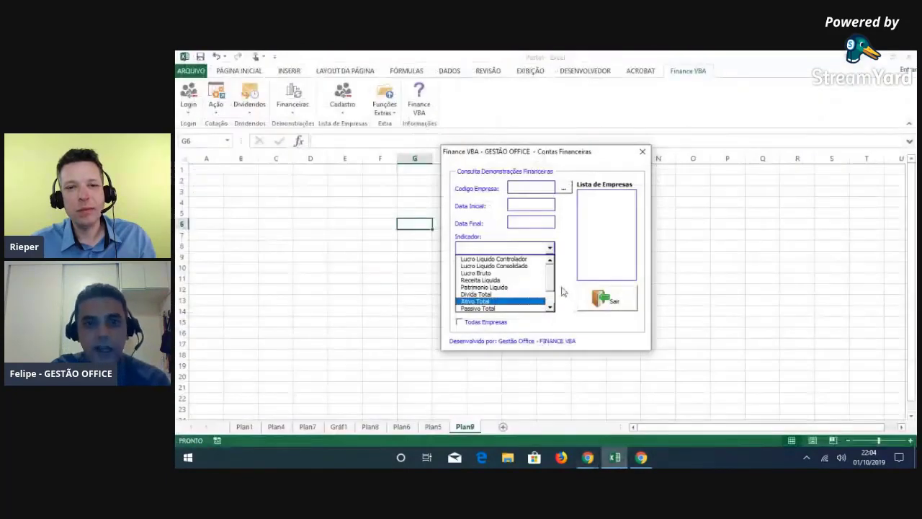
- Query Lucro Liquido Consolidado for all companies on 31/12/2018, writing results to Plan9 cell C1
{"action": "left_click", "coordinate": [515, 266]}
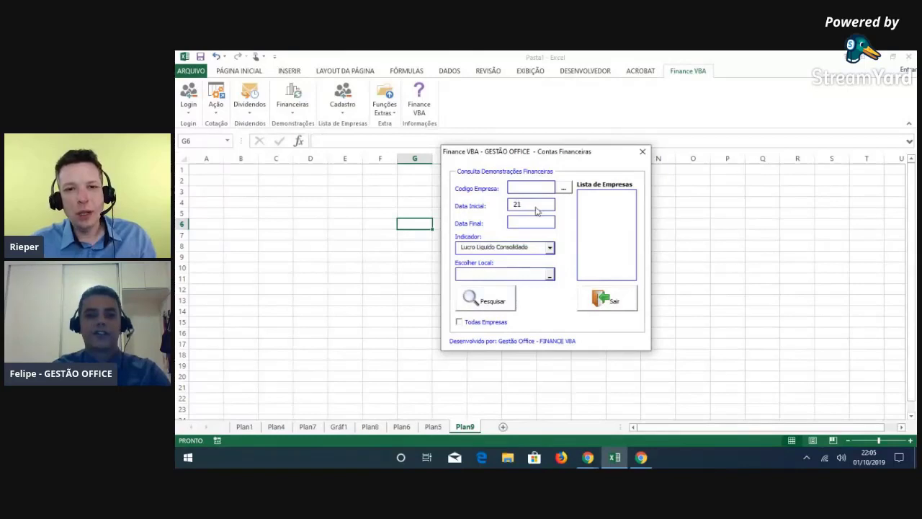
{"action": "type", "text": "31/12/2018"}
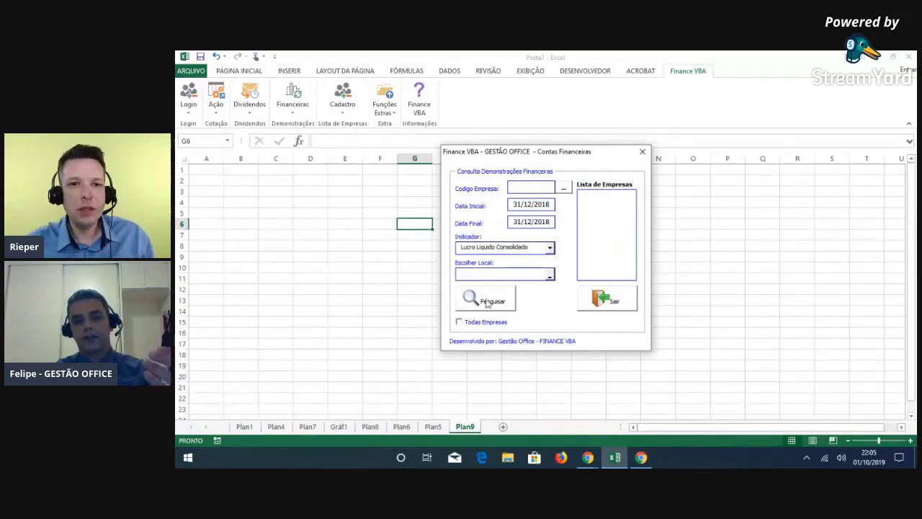
{"action": "left_click", "coordinate": [549, 274]}
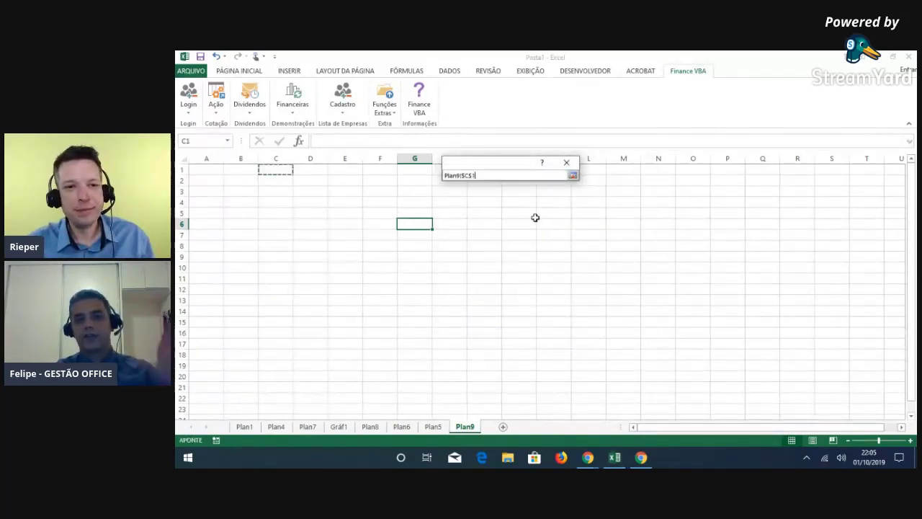
{"action": "left_click", "coordinate": [572, 177]}
{"action": "key", "text": "Return"}
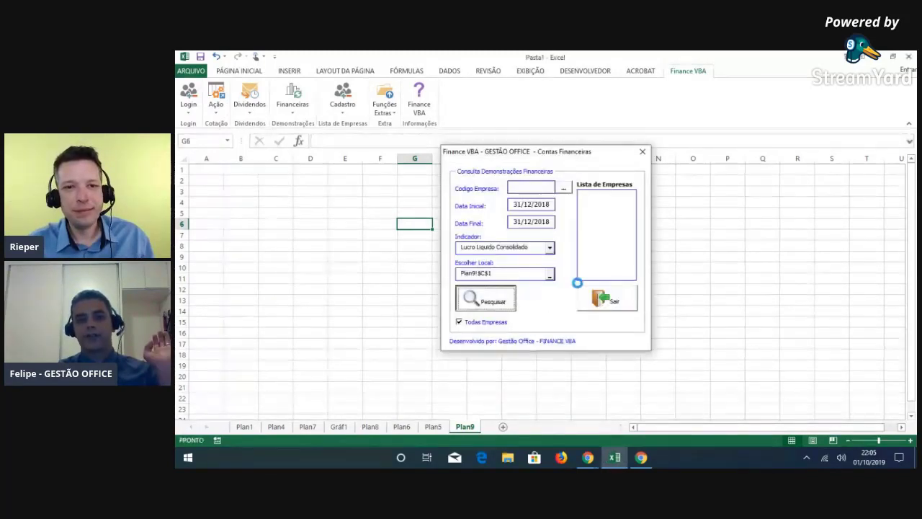
{"action": "left_click", "coordinate": [591, 289]}
{"action": "left_click", "coordinate": [598, 299]}
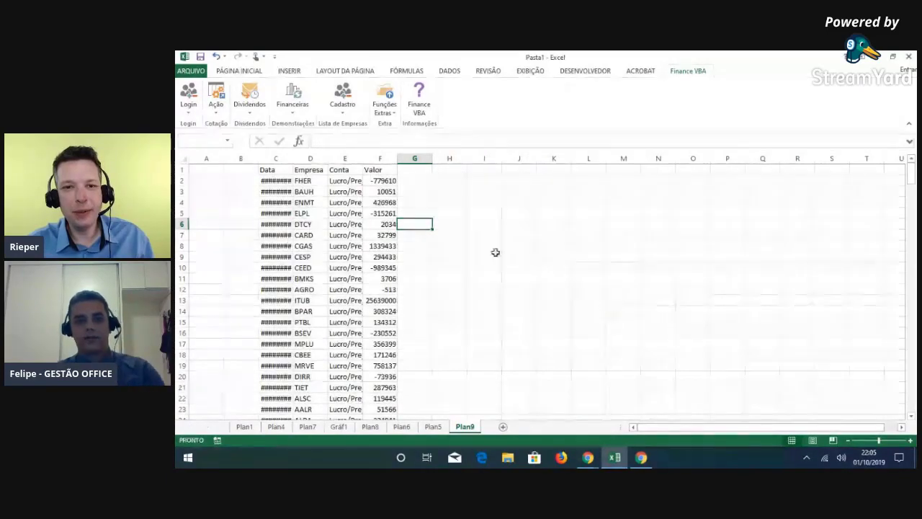